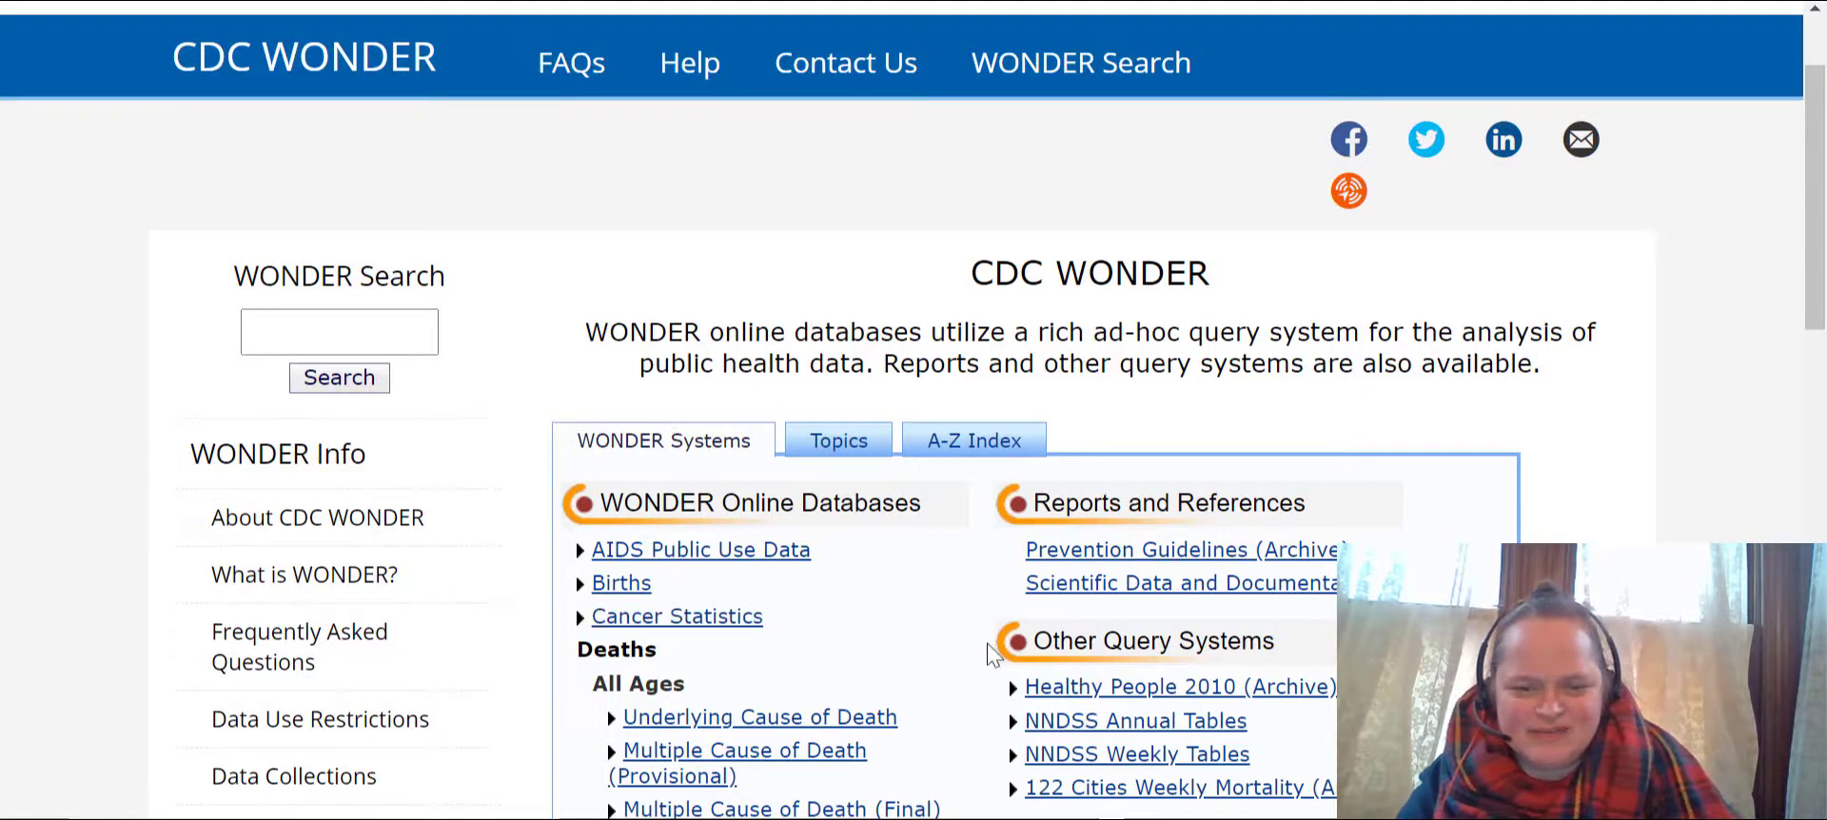
# - Open the 1999–2019 Underlying Cause of Death Bridged-Race dataset and scroll to its I Agree button
pyautogui.scroll(-3, 885, 585)
pyautogui.click(854, 579)
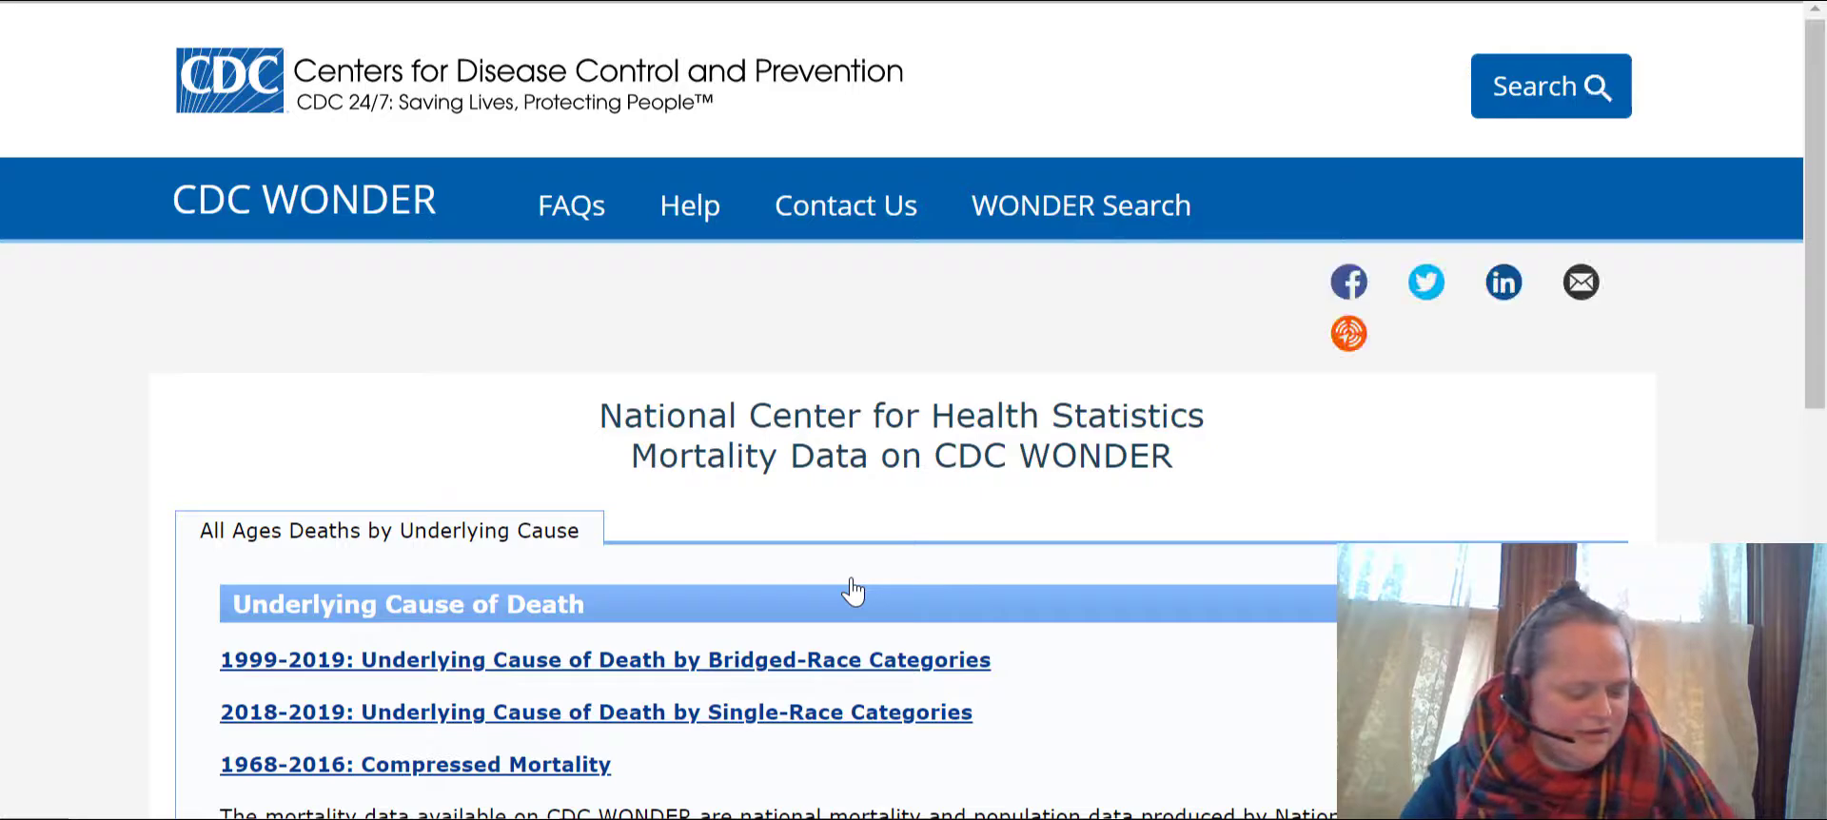
pyautogui.click(743, 666)
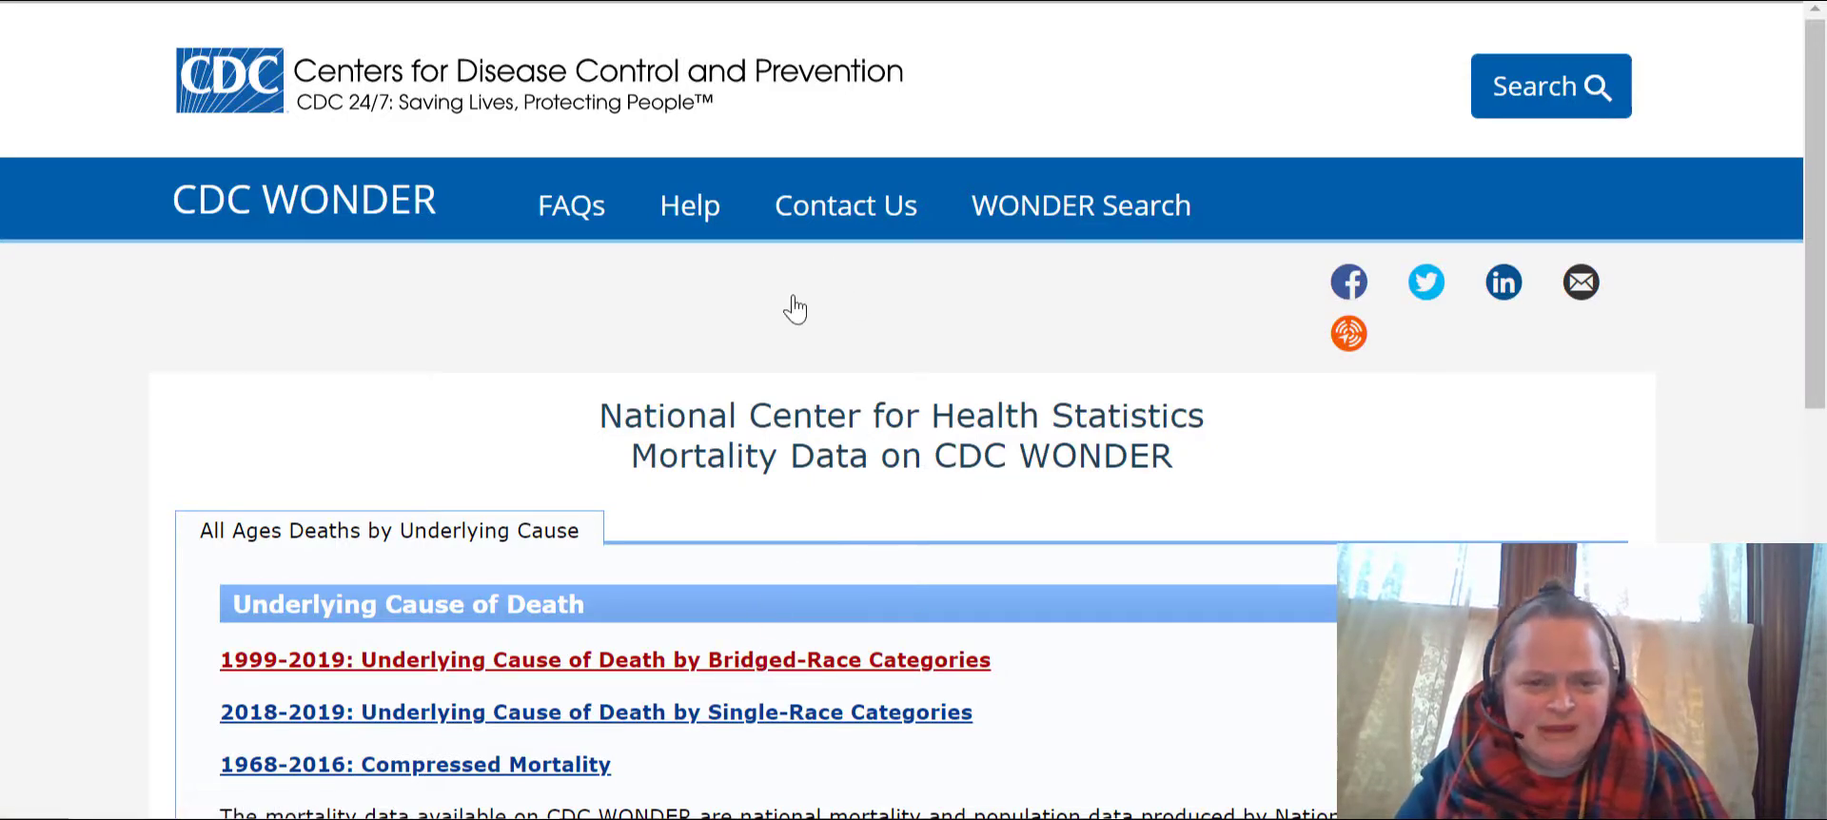
pyautogui.scroll(-1, 674, 476)
pyautogui.scroll(-10, 674, 476)
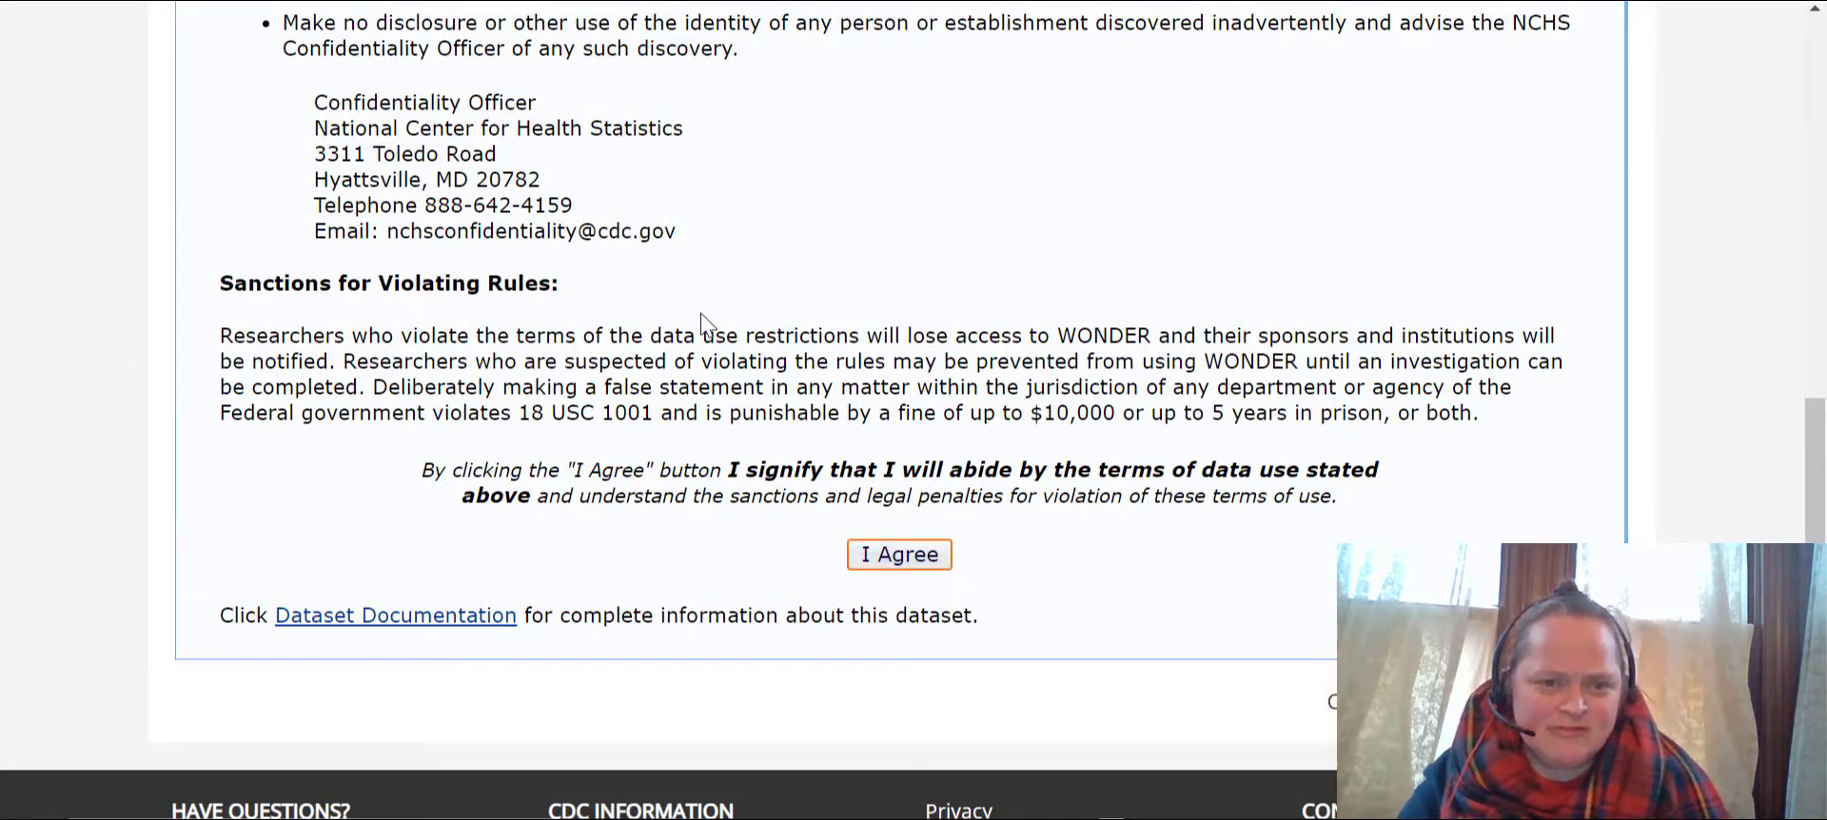
# - Accept the data use terms and group results by Year, then by Gender
pyautogui.press('Return')
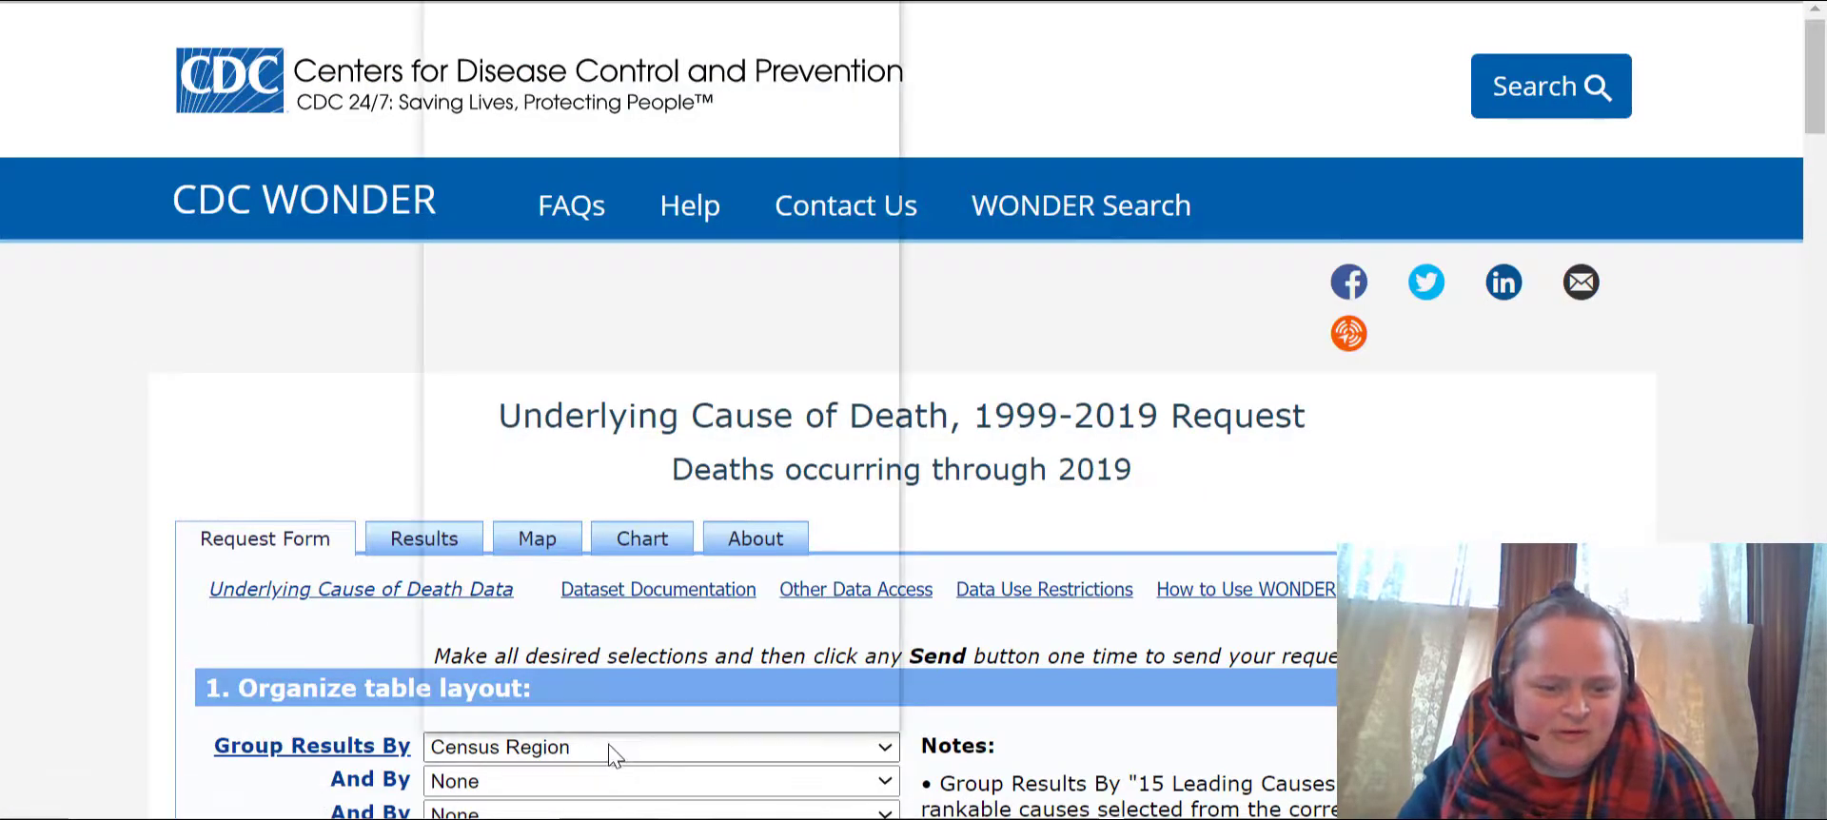
pyautogui.click(607, 588)
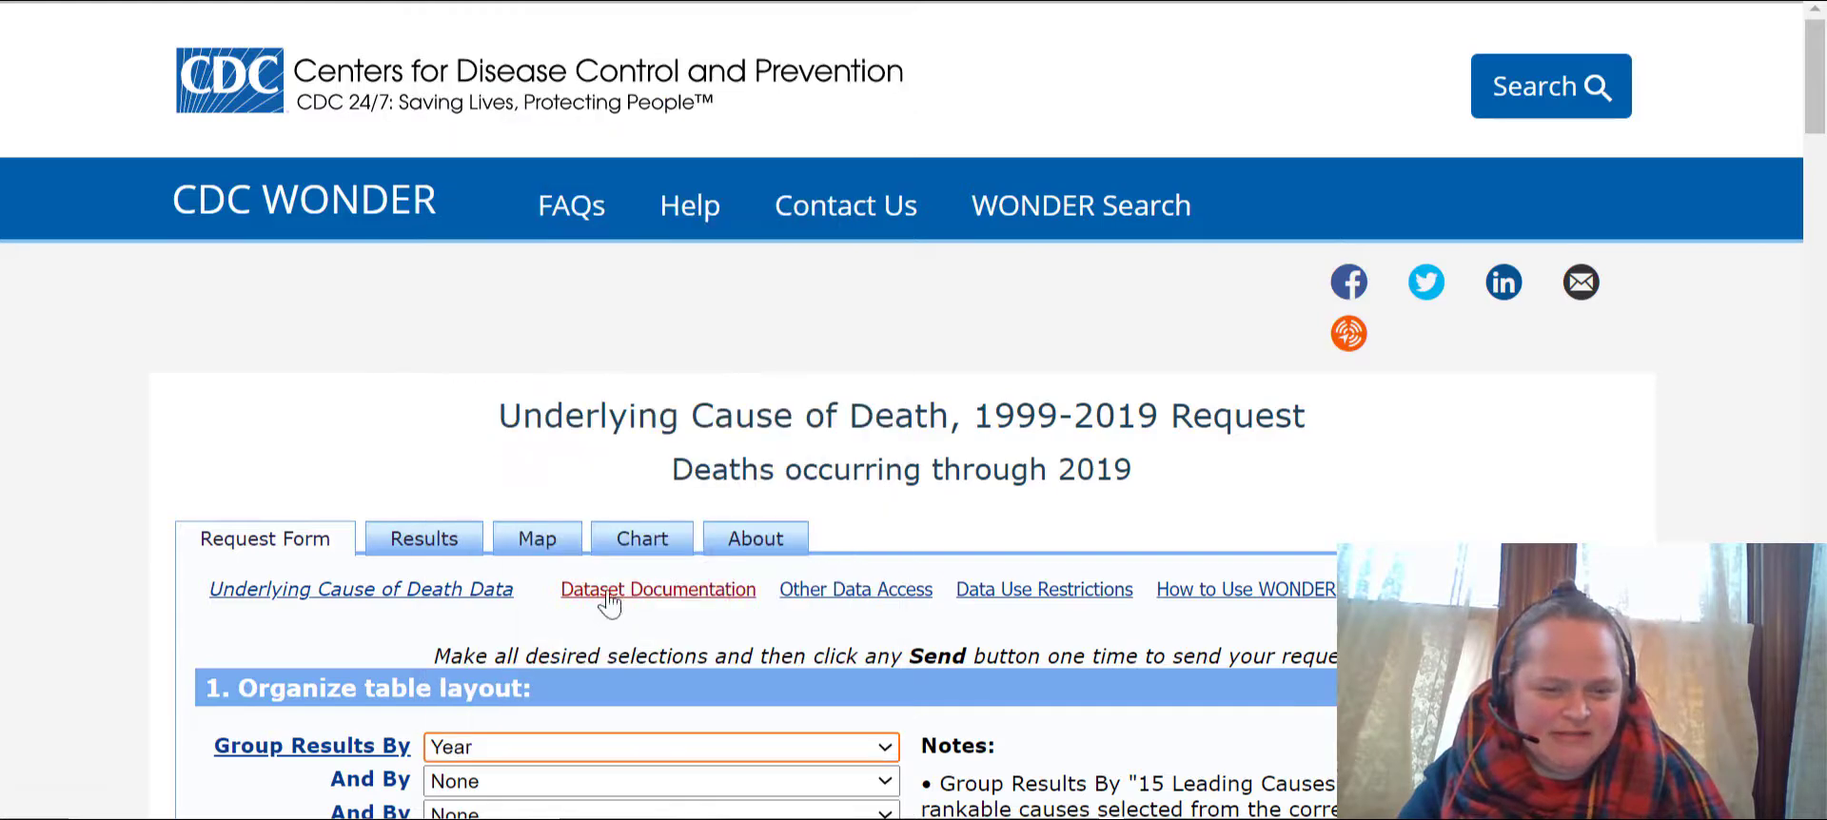
pyautogui.scroll(-3, 607, 595)
pyautogui.click(580, 503)
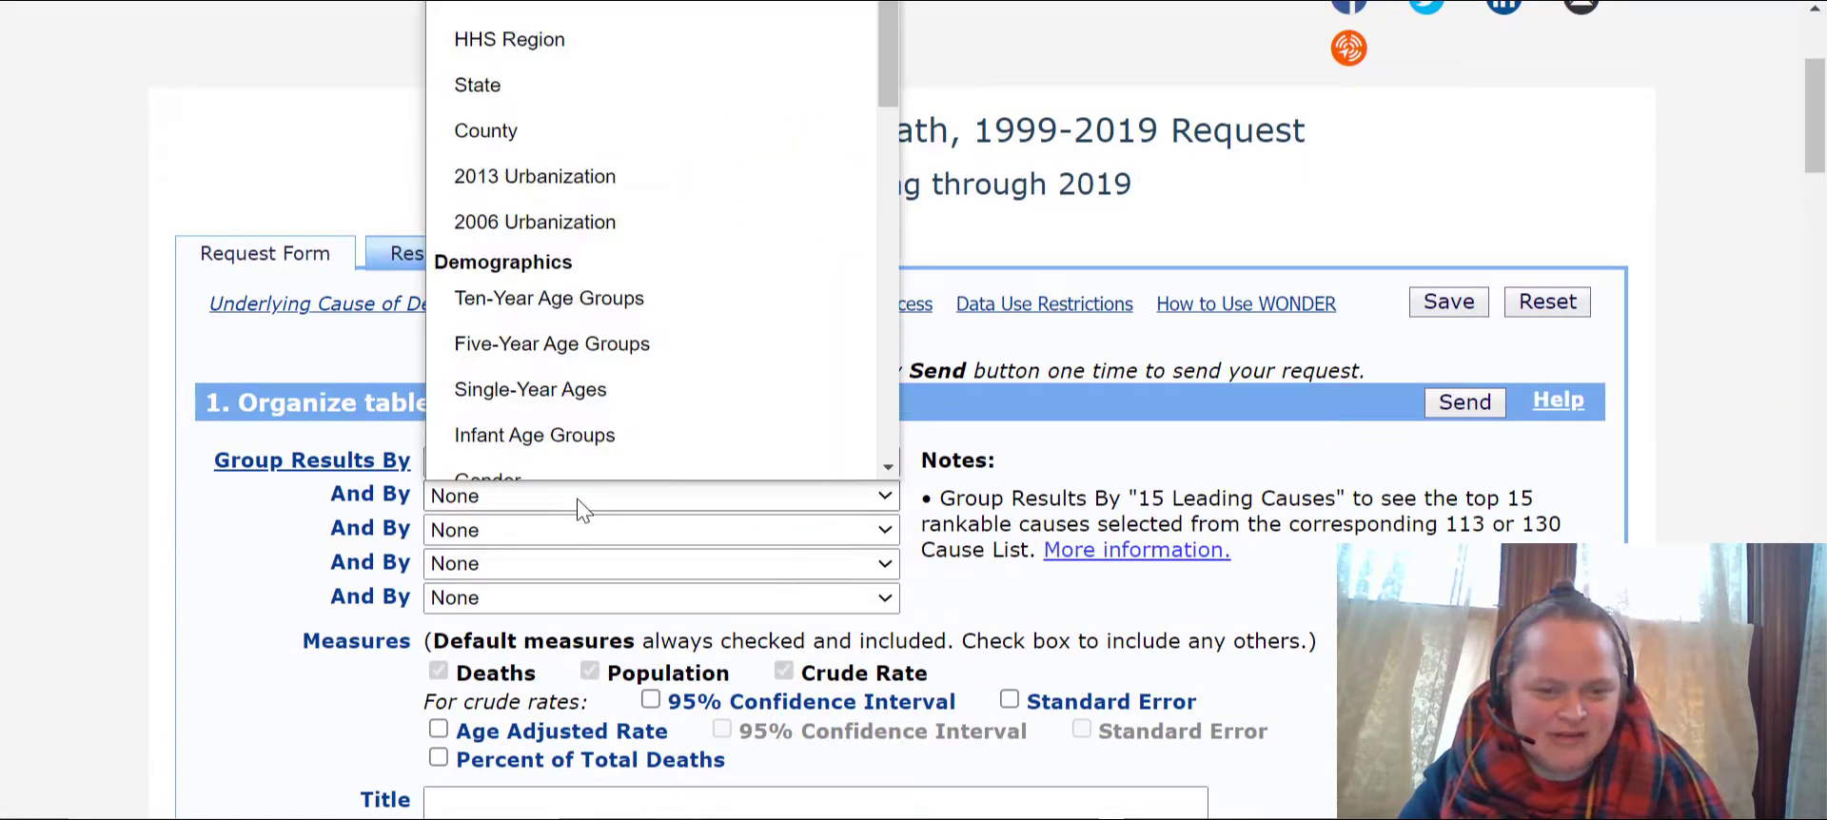
pyautogui.click(601, 459)
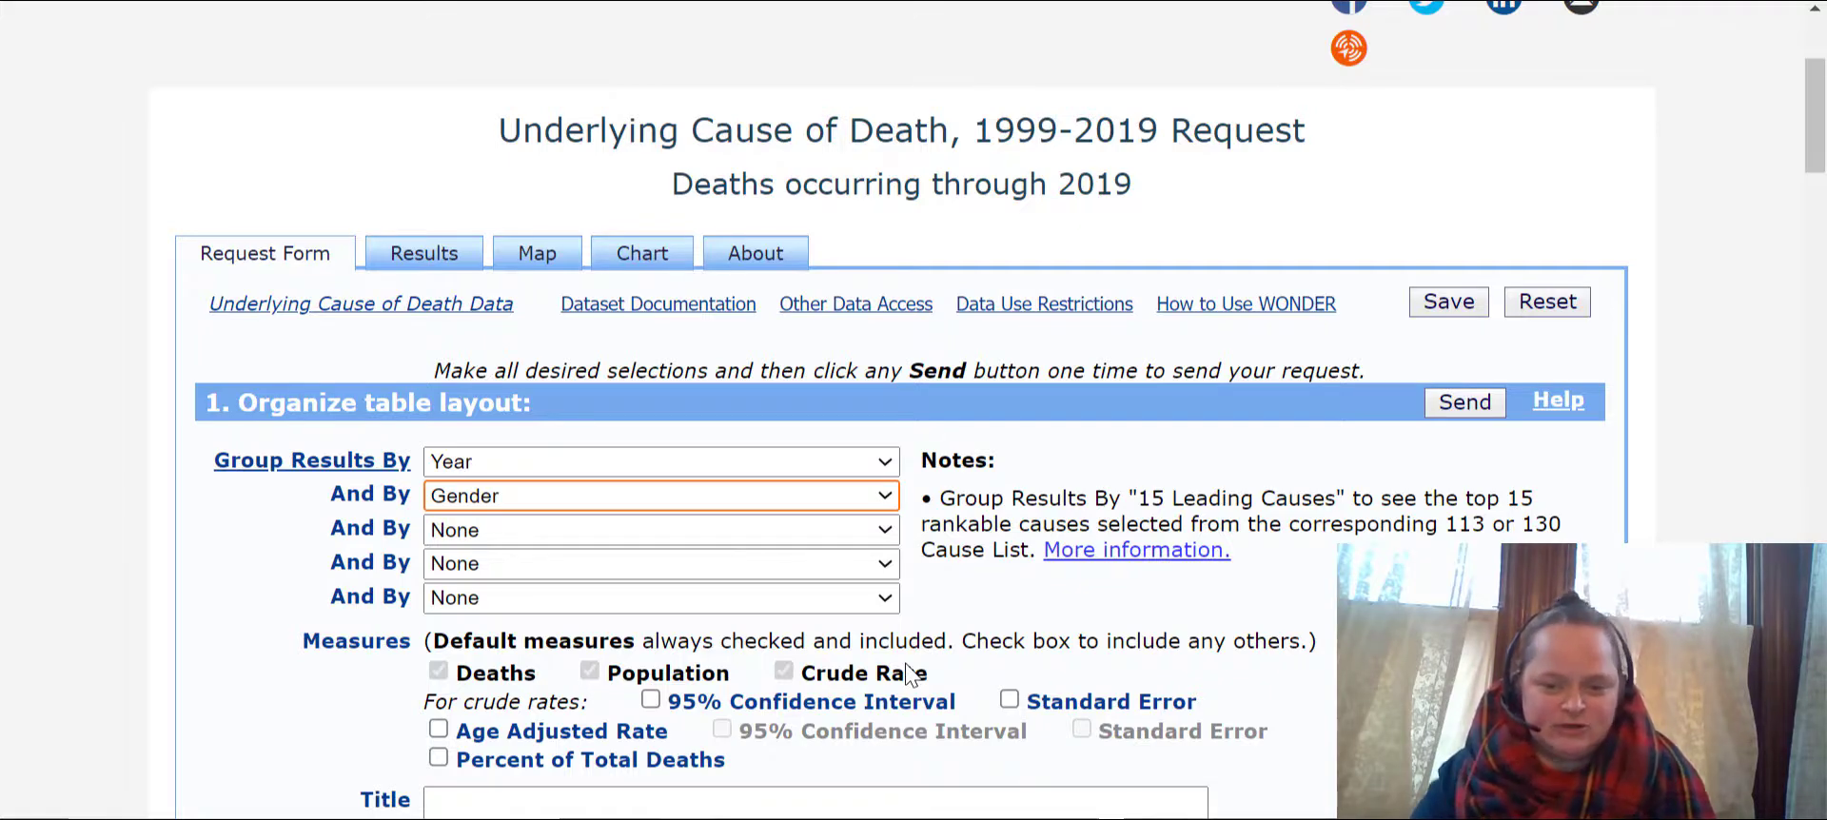
# - Tick crude and age-adjusted confidence intervals, standard errors, Age Adjusted Rate and Percent of Total Deaths, leaving the title blank
pyautogui.click(651, 701)
pyautogui.click(1010, 699)
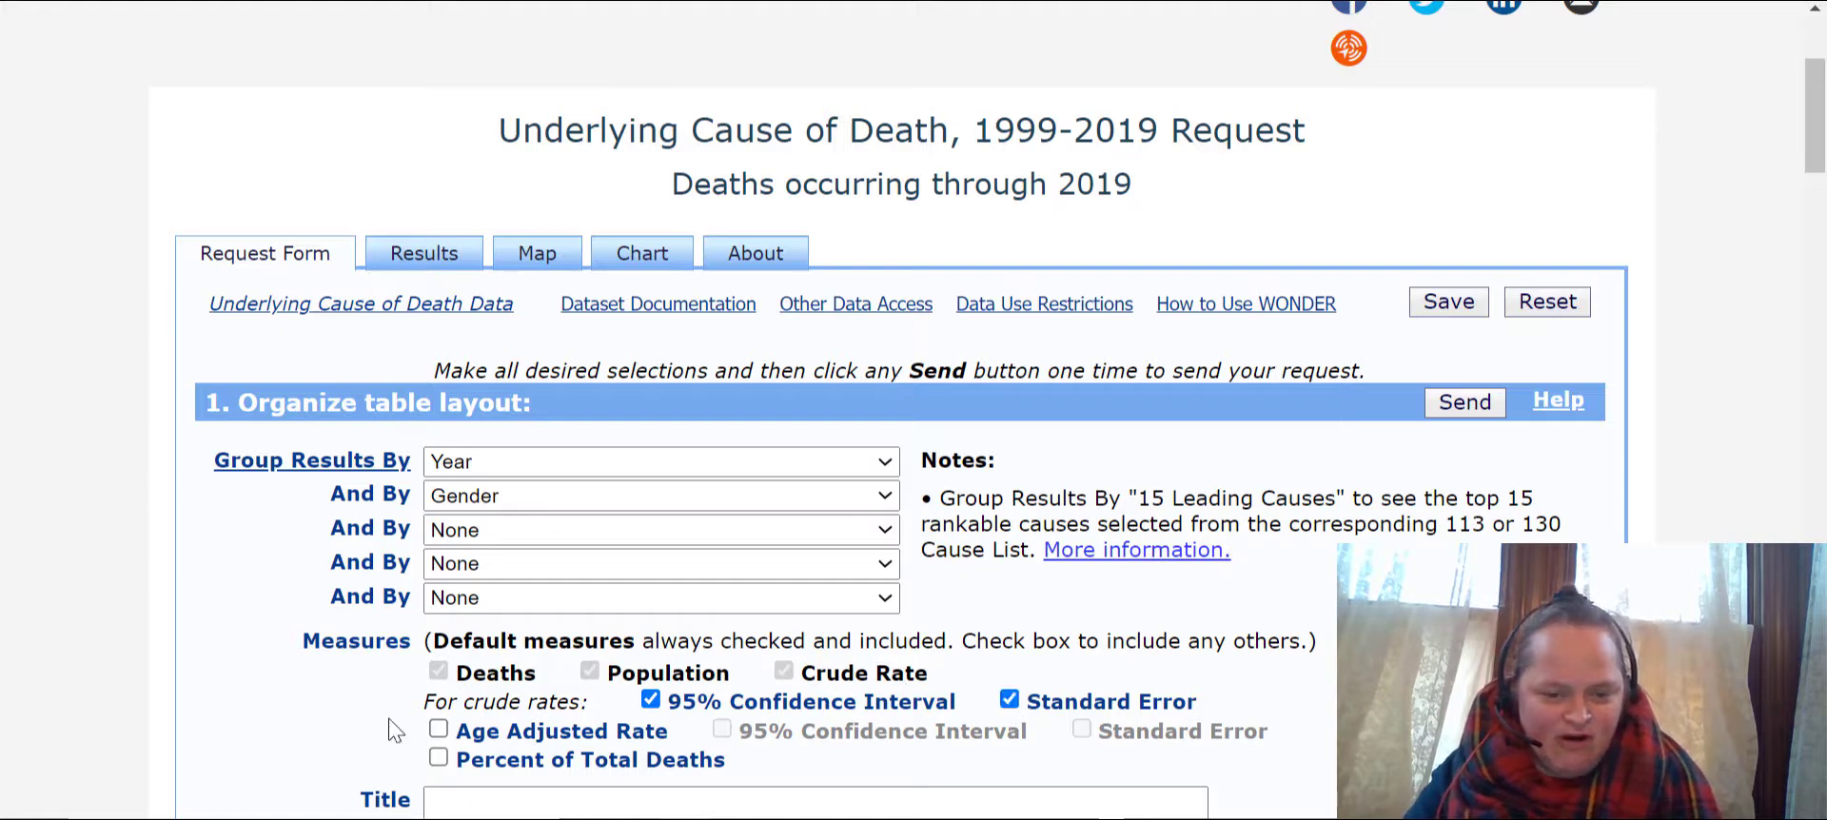
pyautogui.click(438, 729)
pyautogui.click(722, 729)
pyautogui.click(1082, 730)
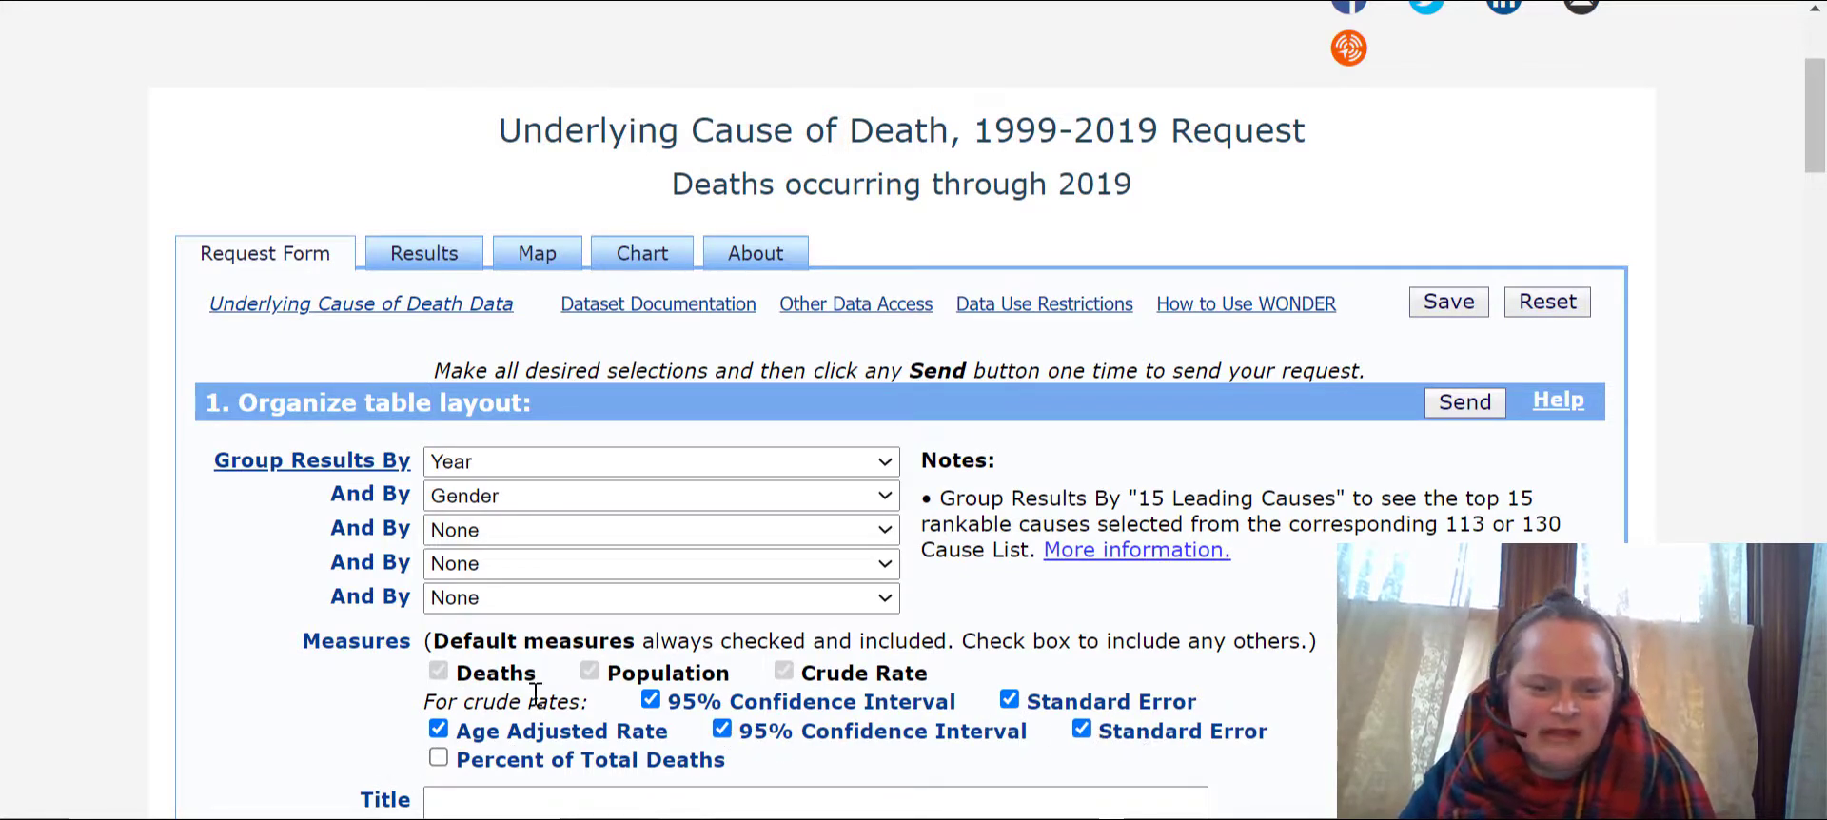
pyautogui.click(439, 758)
pyautogui.scroll(-2, 462, 785)
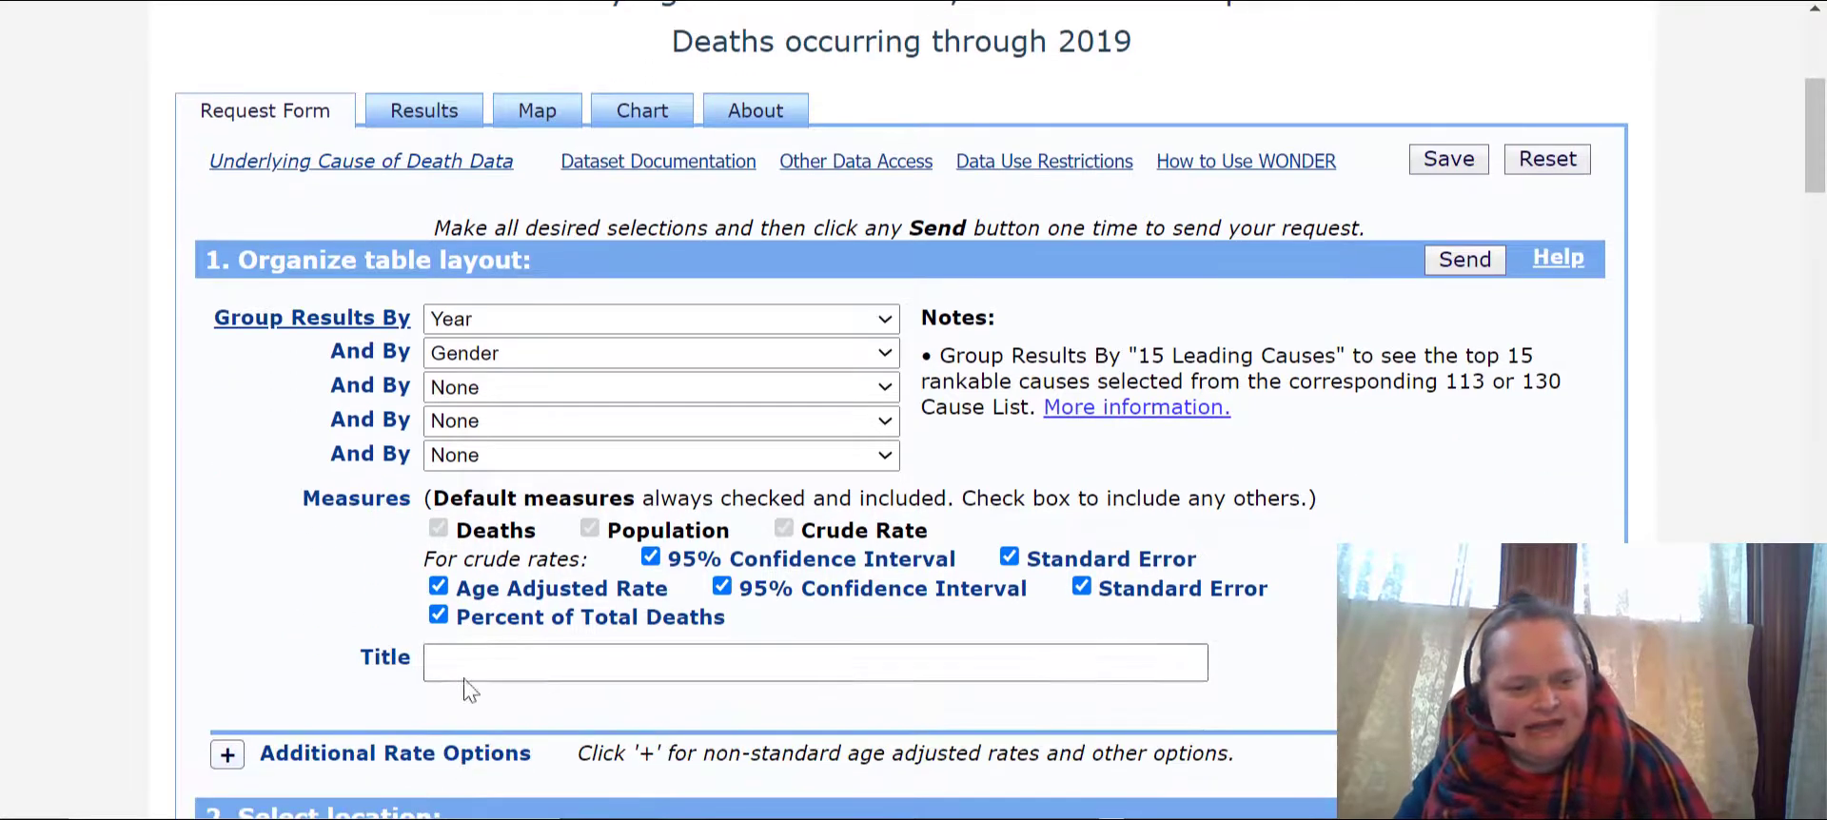
pyautogui.click(470, 672)
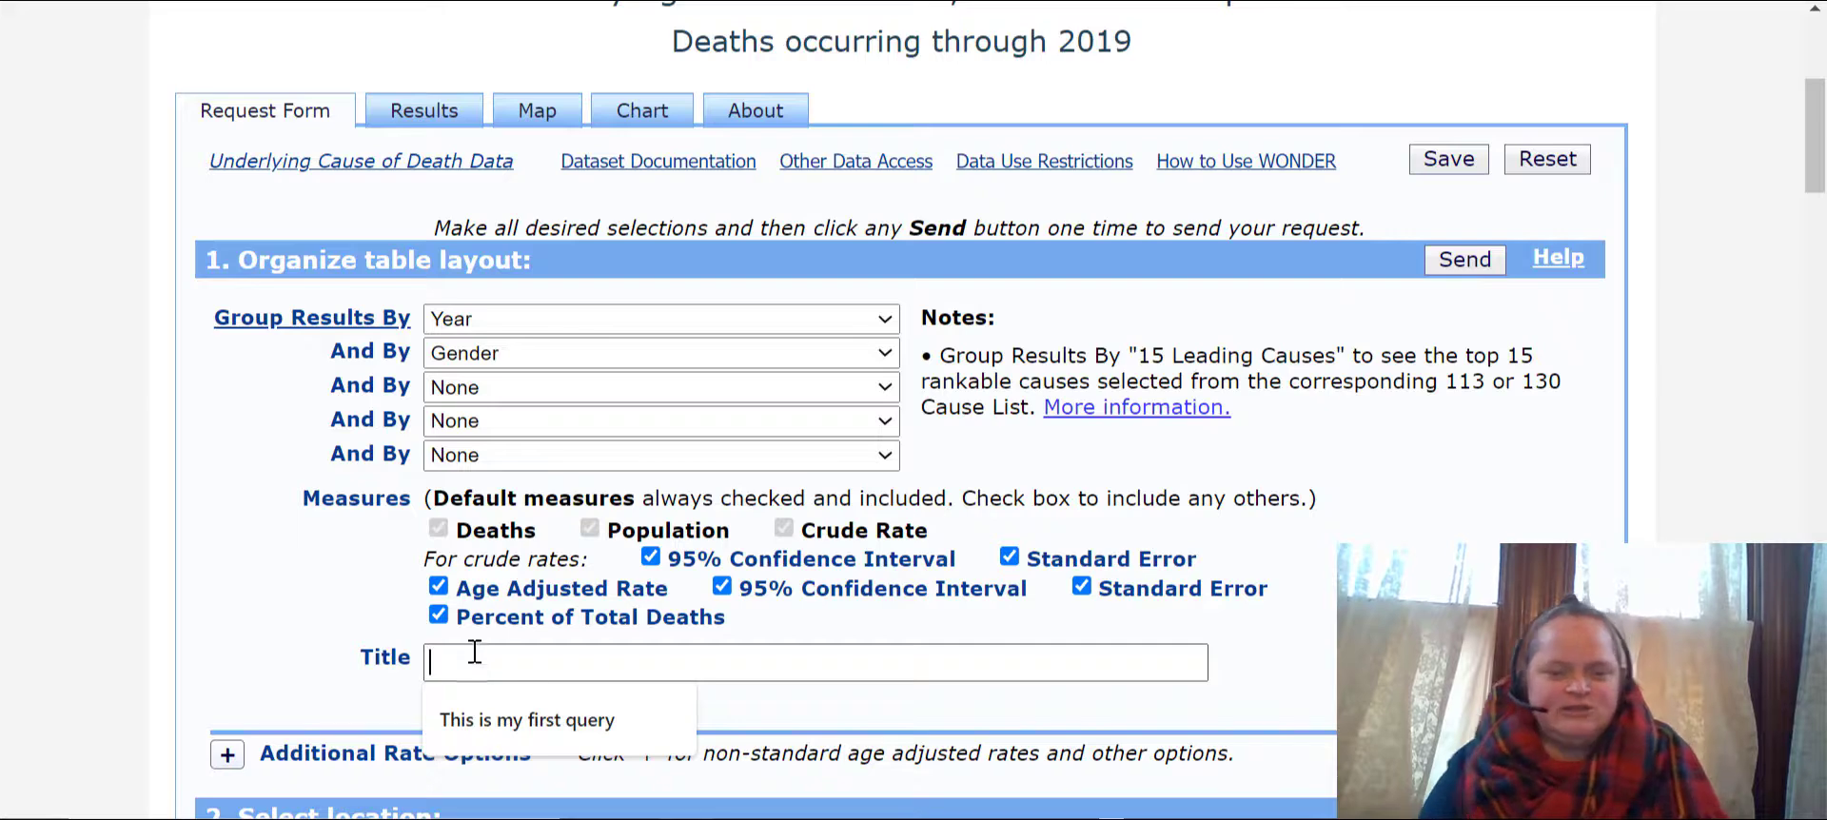
pyautogui.click(1342, 528)
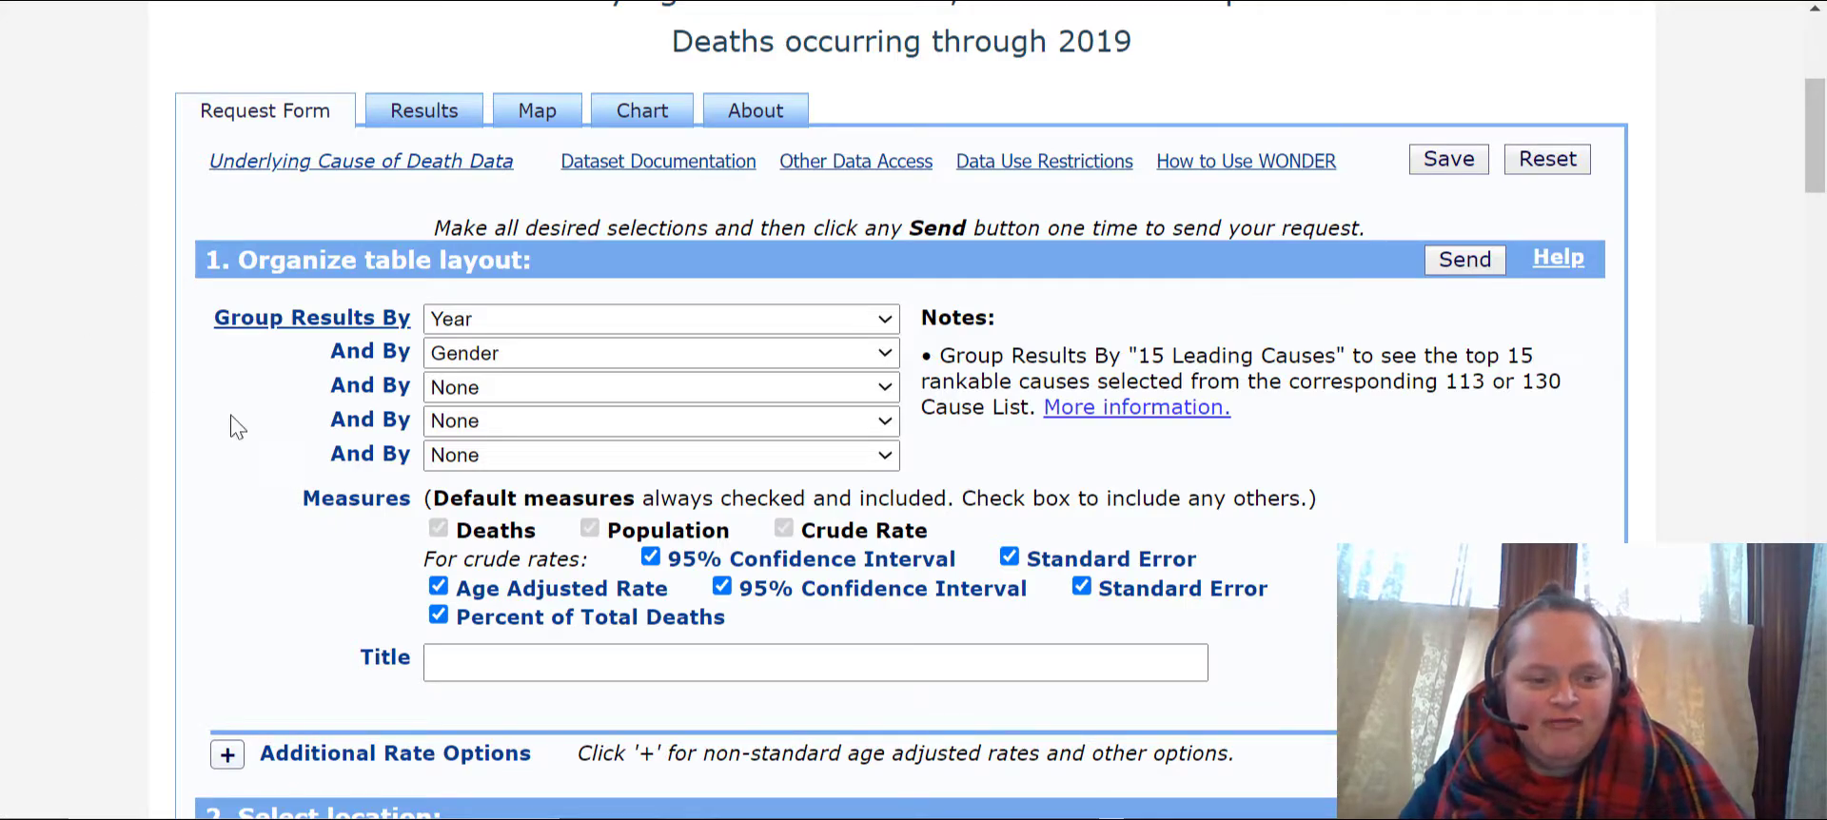
# - Review the request form sections and send the mortality query
pyautogui.scroll(-10, 304, 495)
pyautogui.scroll(-15, 368, 600)
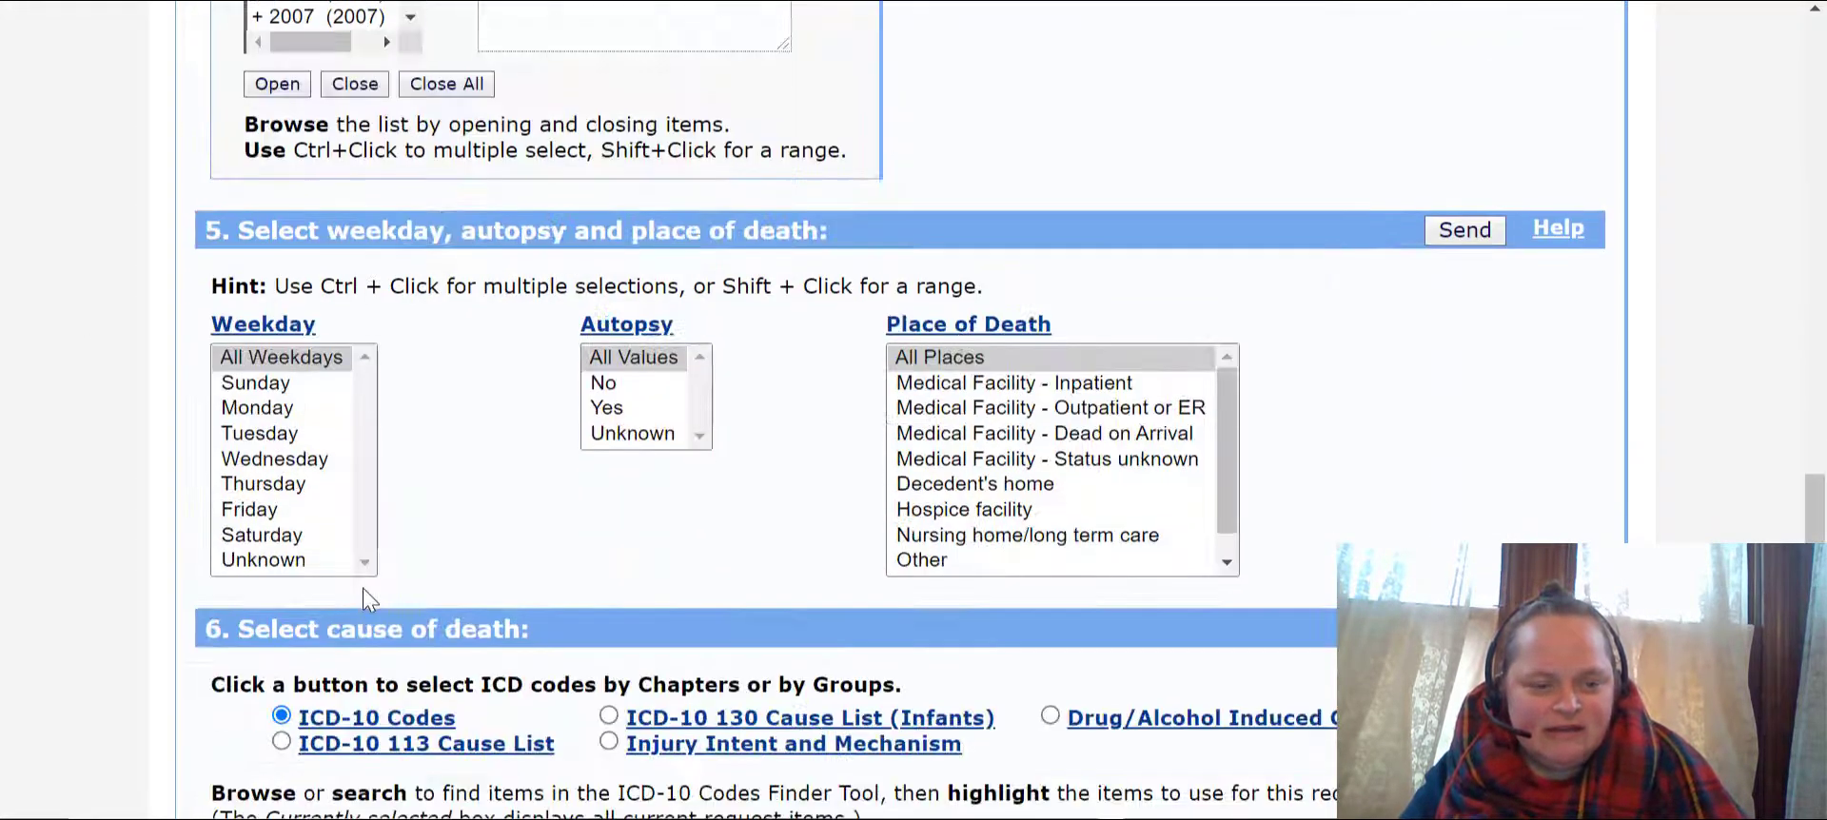
pyautogui.scroll(-10, 368, 597)
pyautogui.scroll(20, 371, 590)
pyautogui.scroll(20, 381, 592)
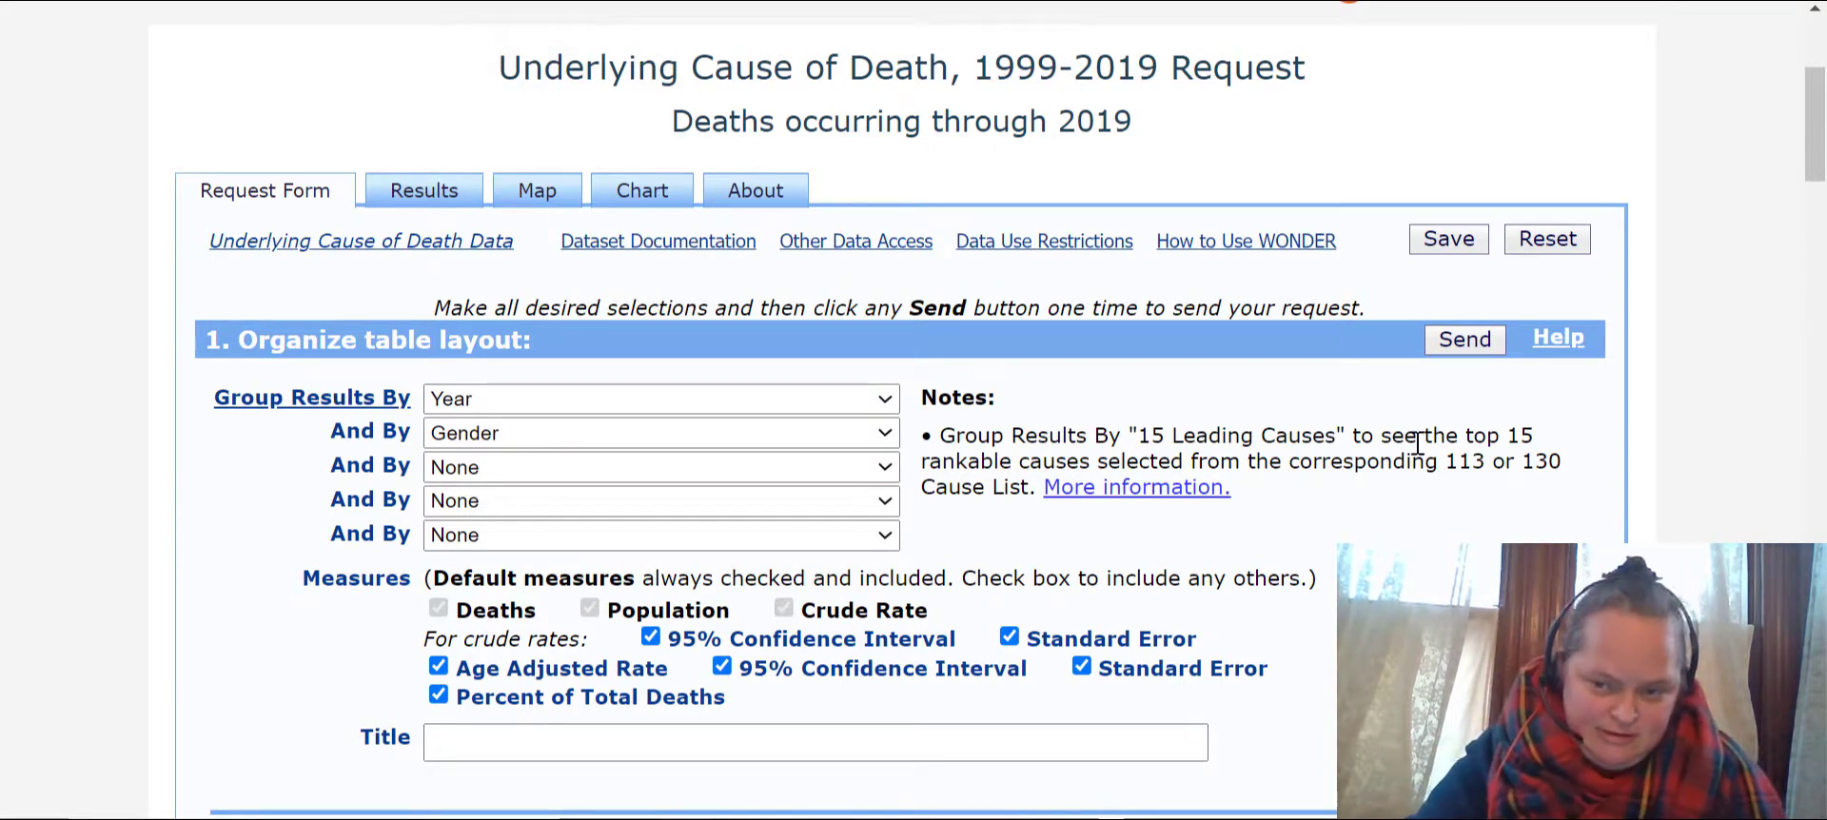
pyautogui.click(1467, 357)
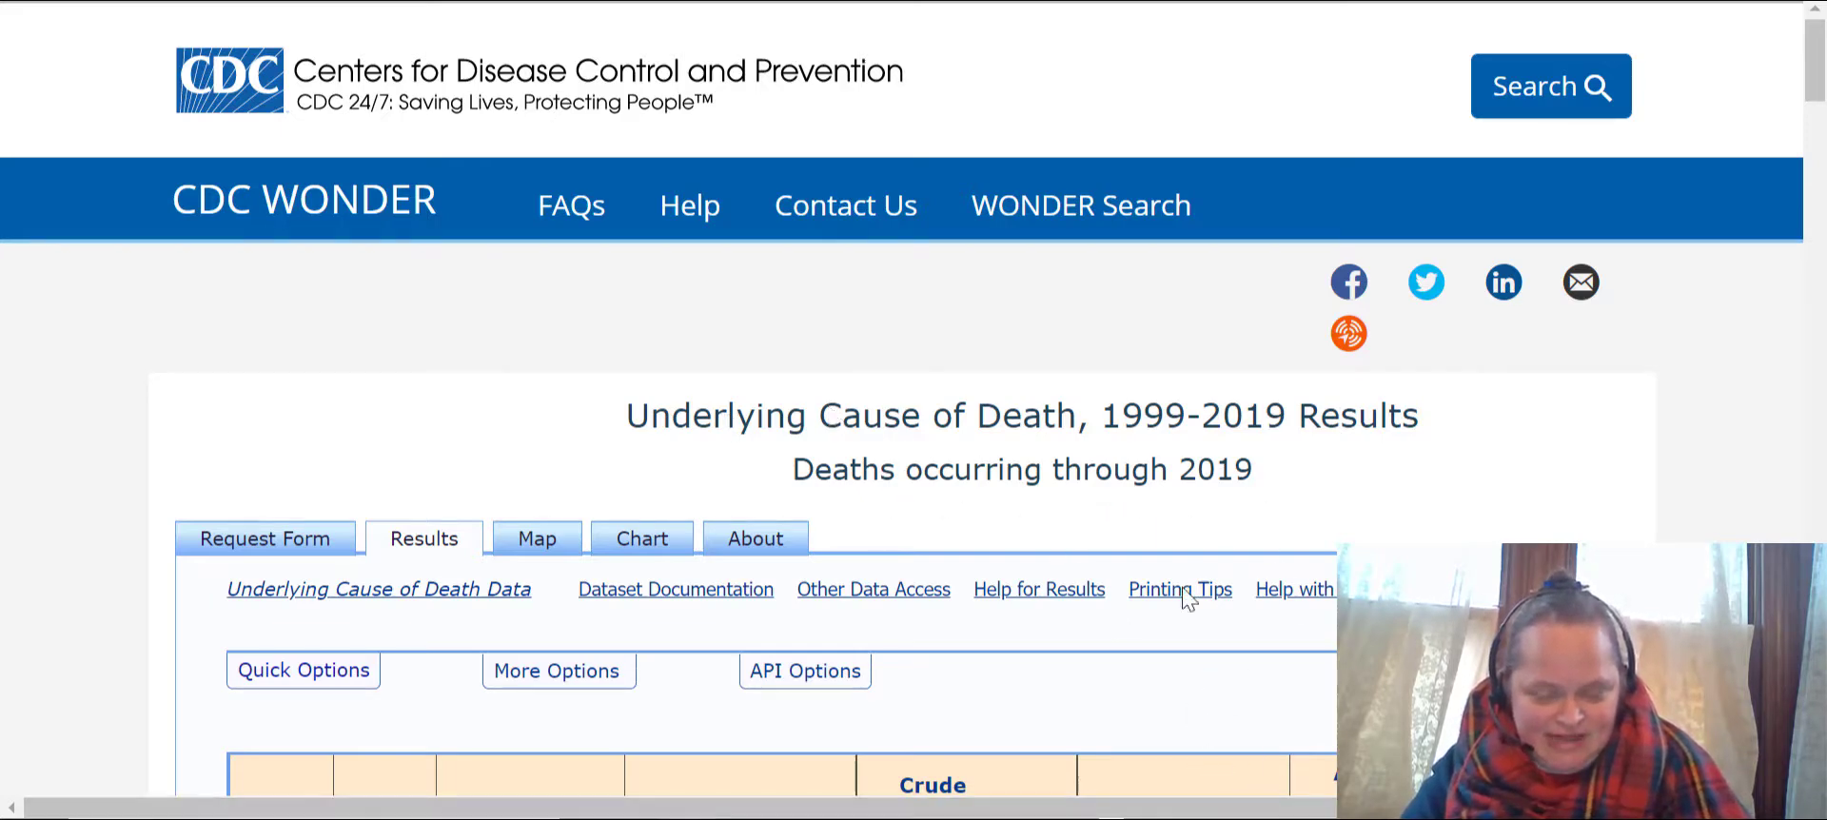
# - Scroll across and down the results table to review Female, Male and Total rows for 1999–2019
pyautogui.scroll(-3, 1099, 497)
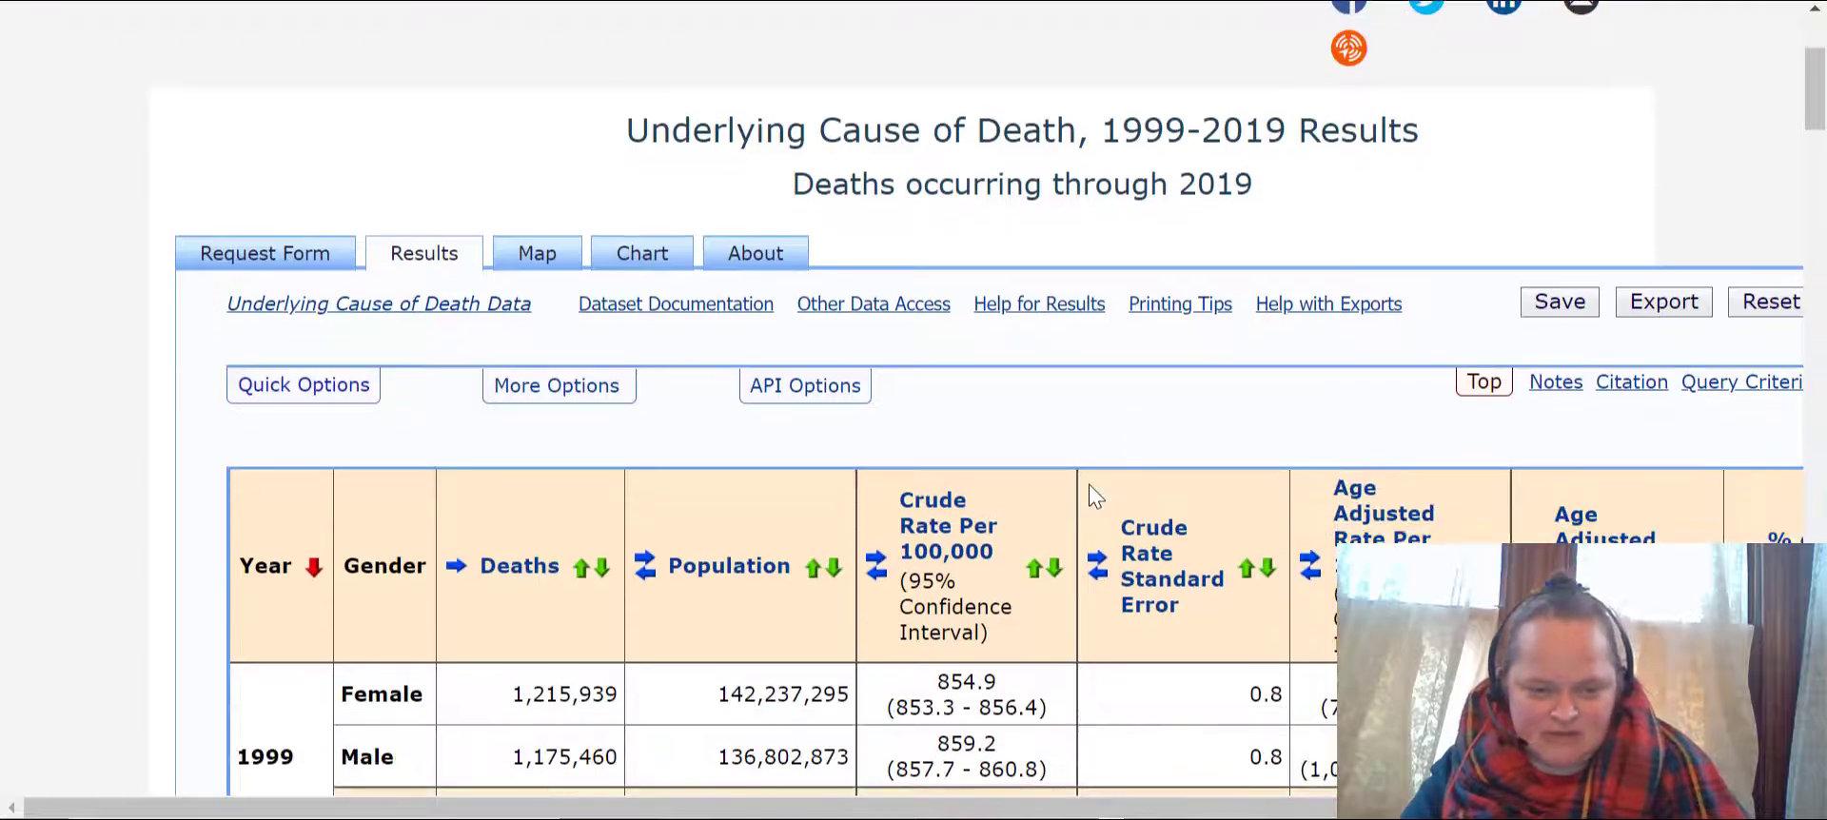
pyautogui.scroll(-3, 1089, 491)
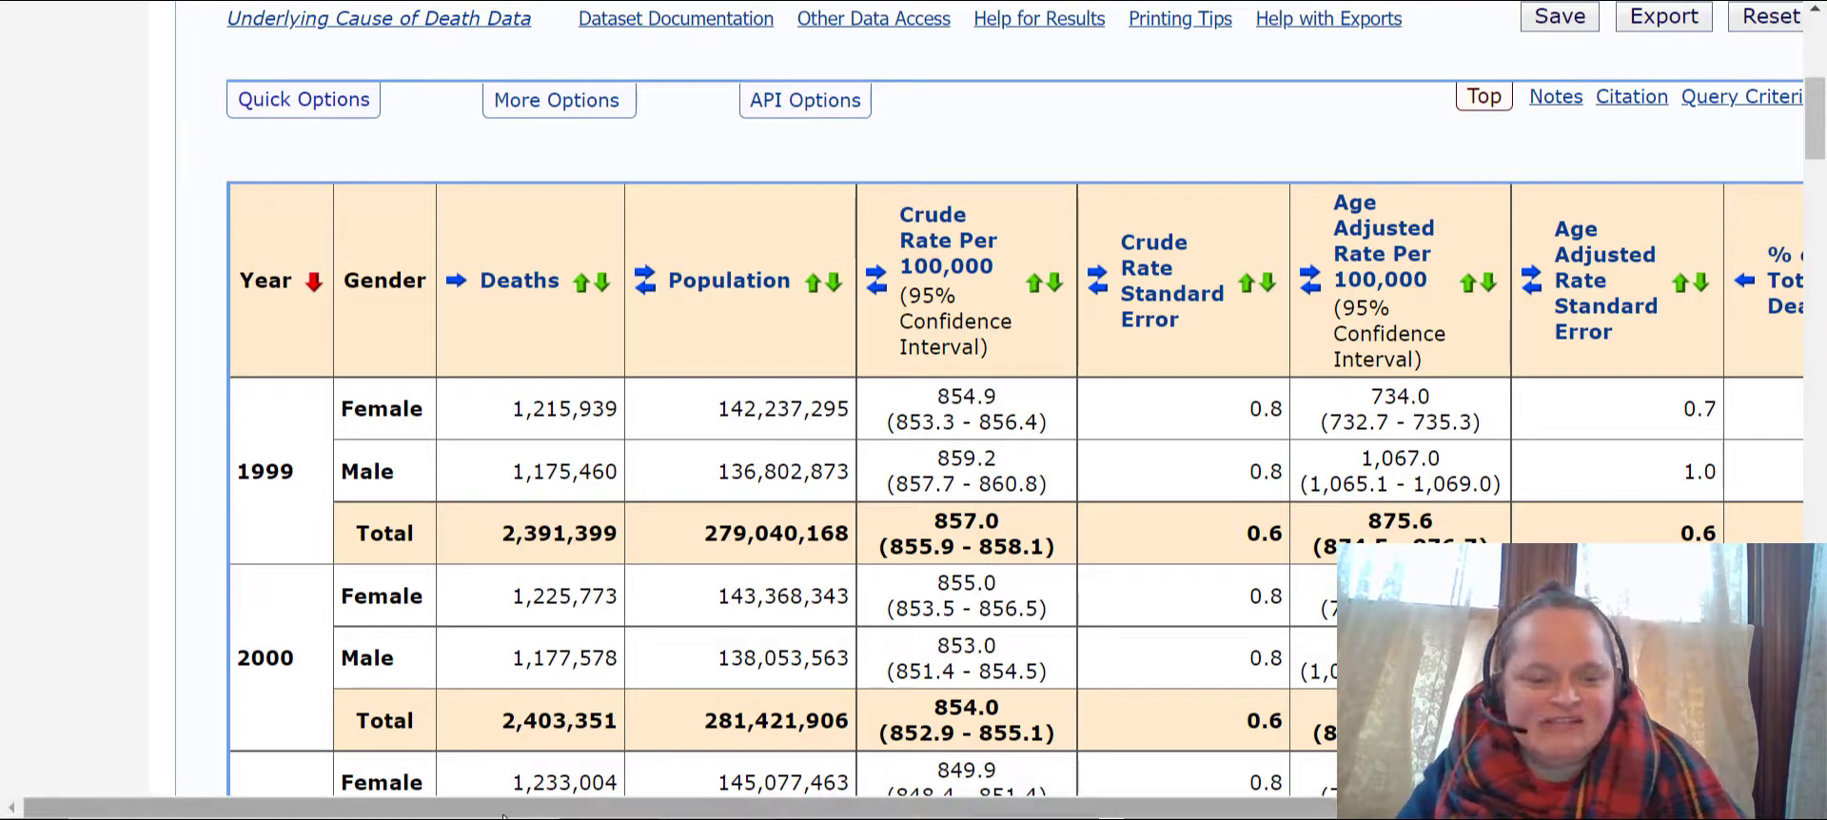
pyautogui.moveTo(503, 816); pyautogui.dragTo(708, 816)
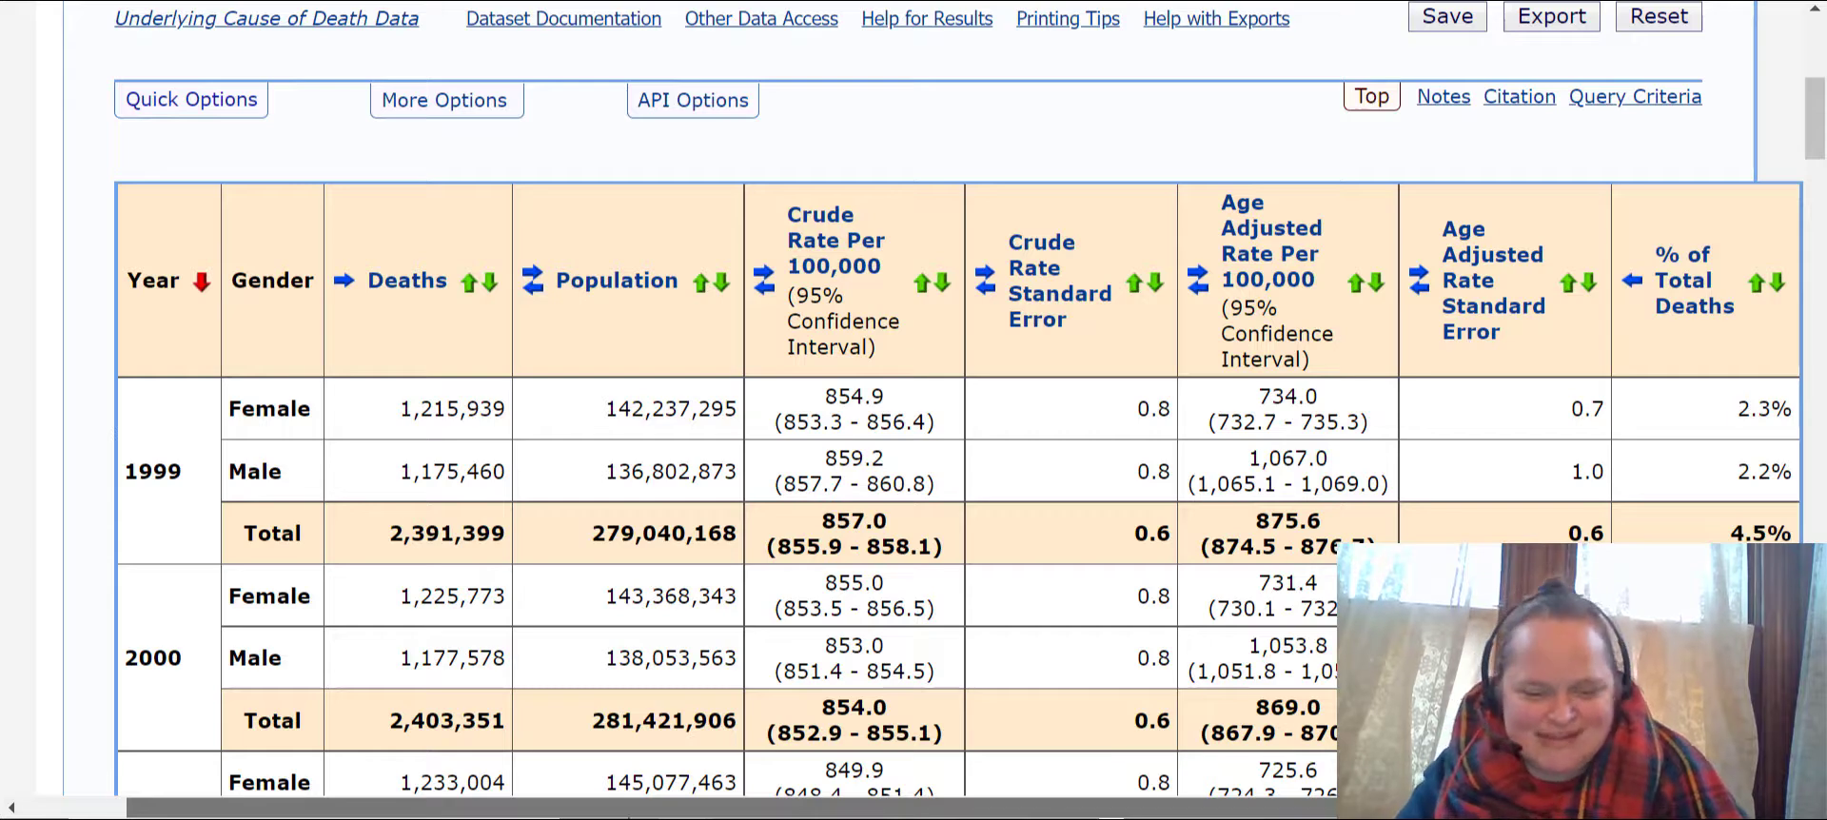
pyautogui.moveTo(624, 815); pyautogui.dragTo(519, 815)
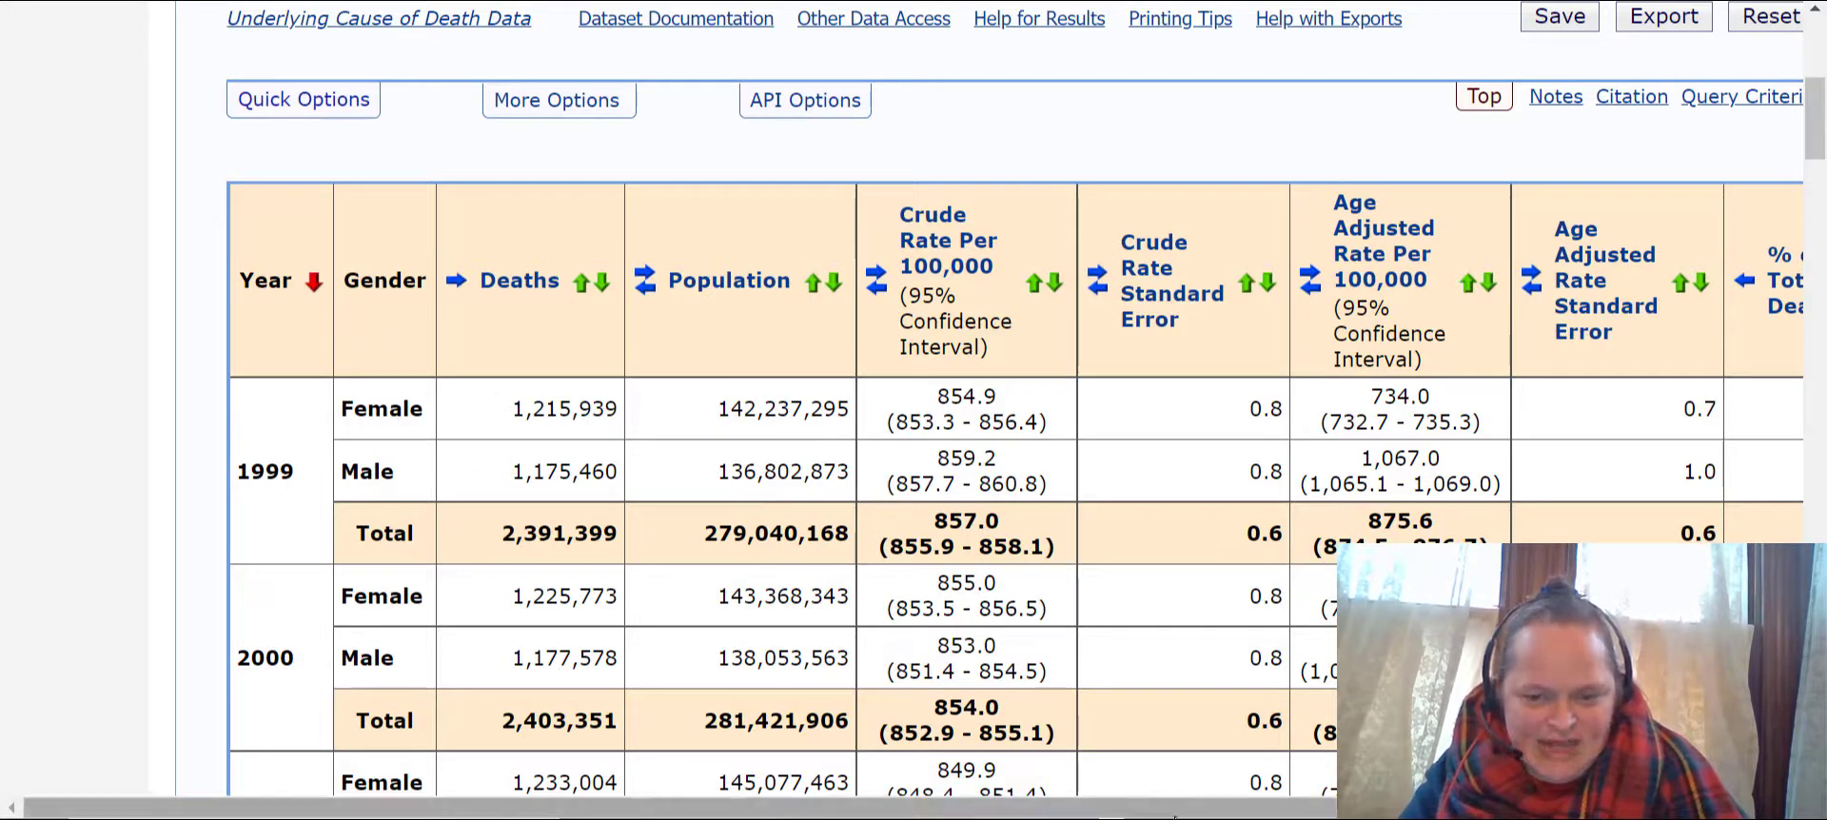
pyautogui.hscroll(2, 914, 410)
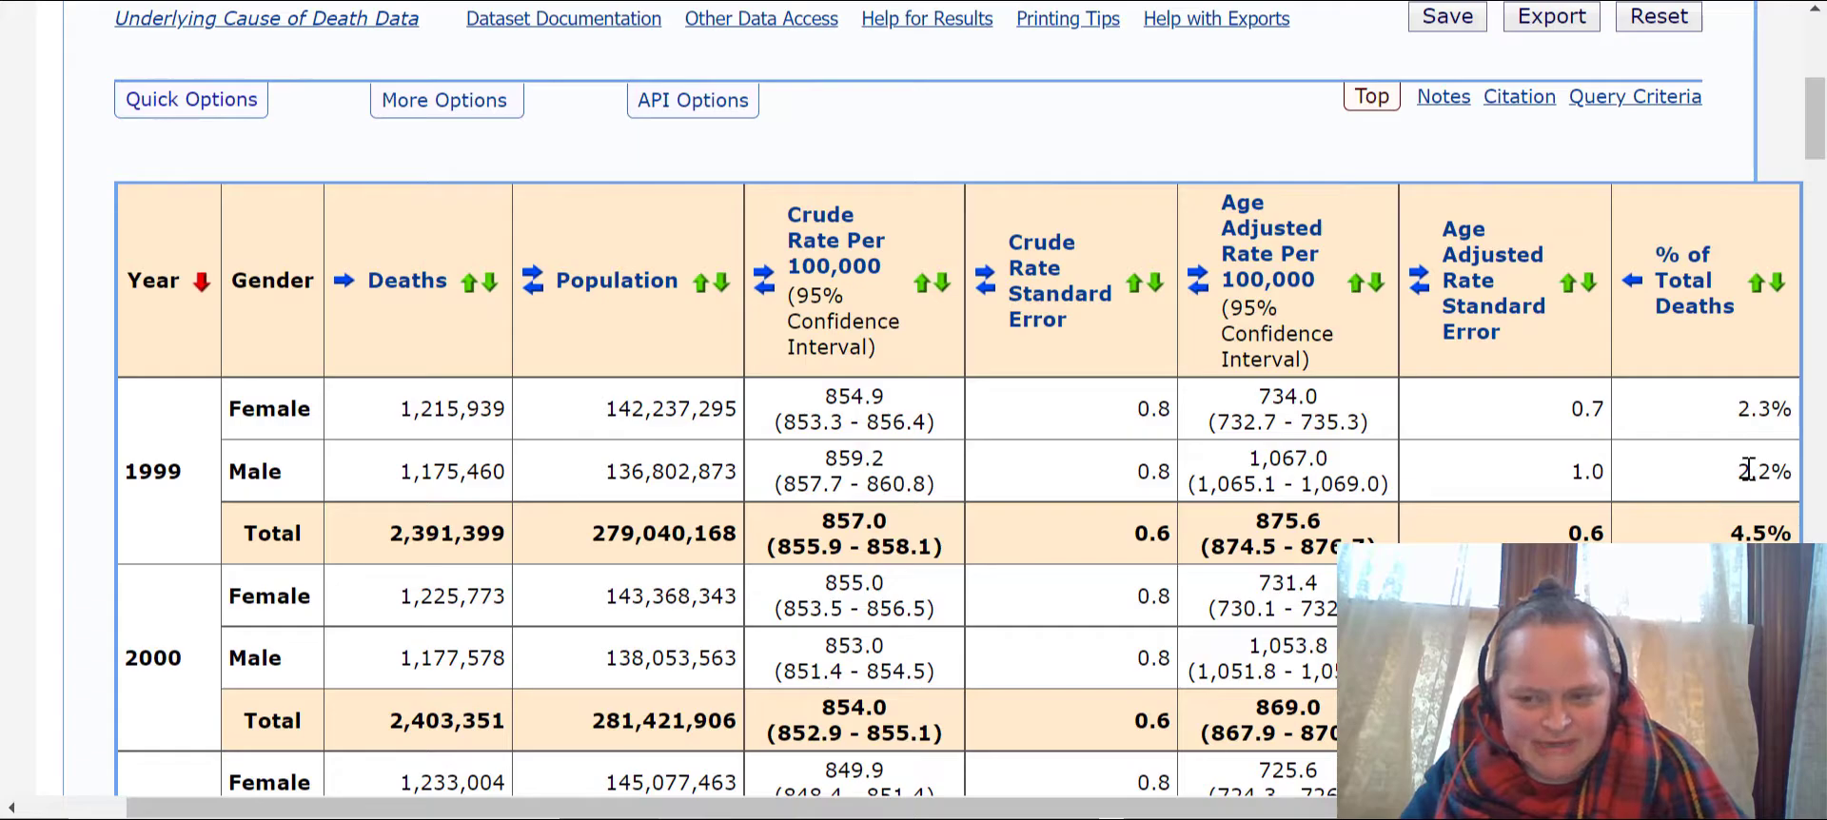
pyautogui.scroll(-15, 1730, 461)
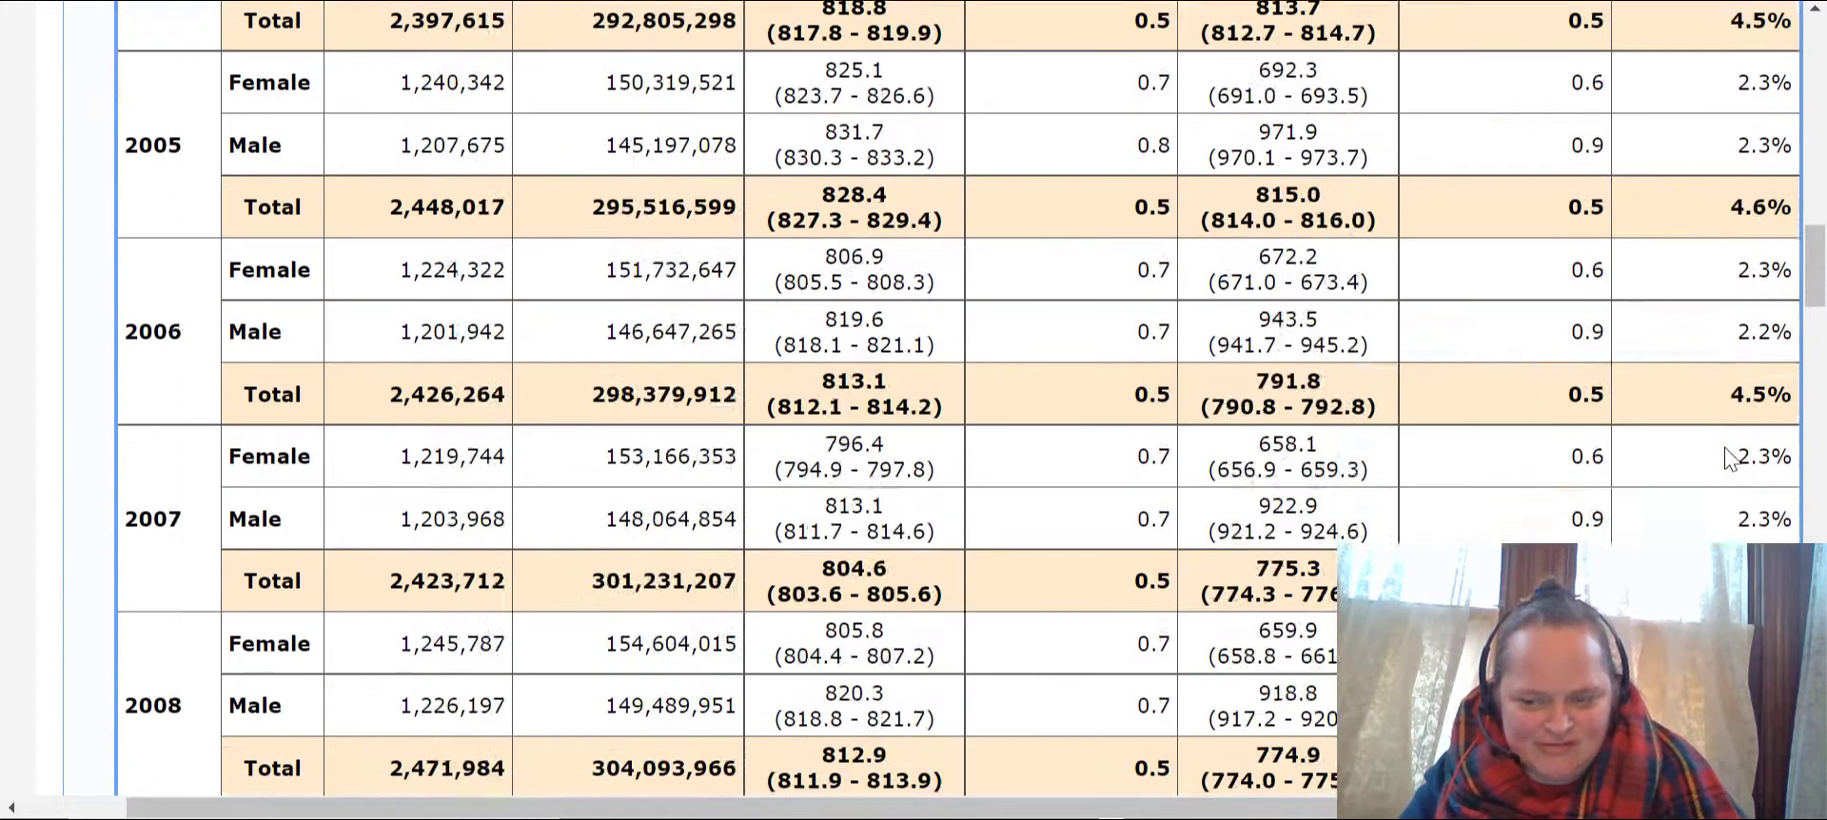
pyautogui.scroll(-20, 1730, 461)
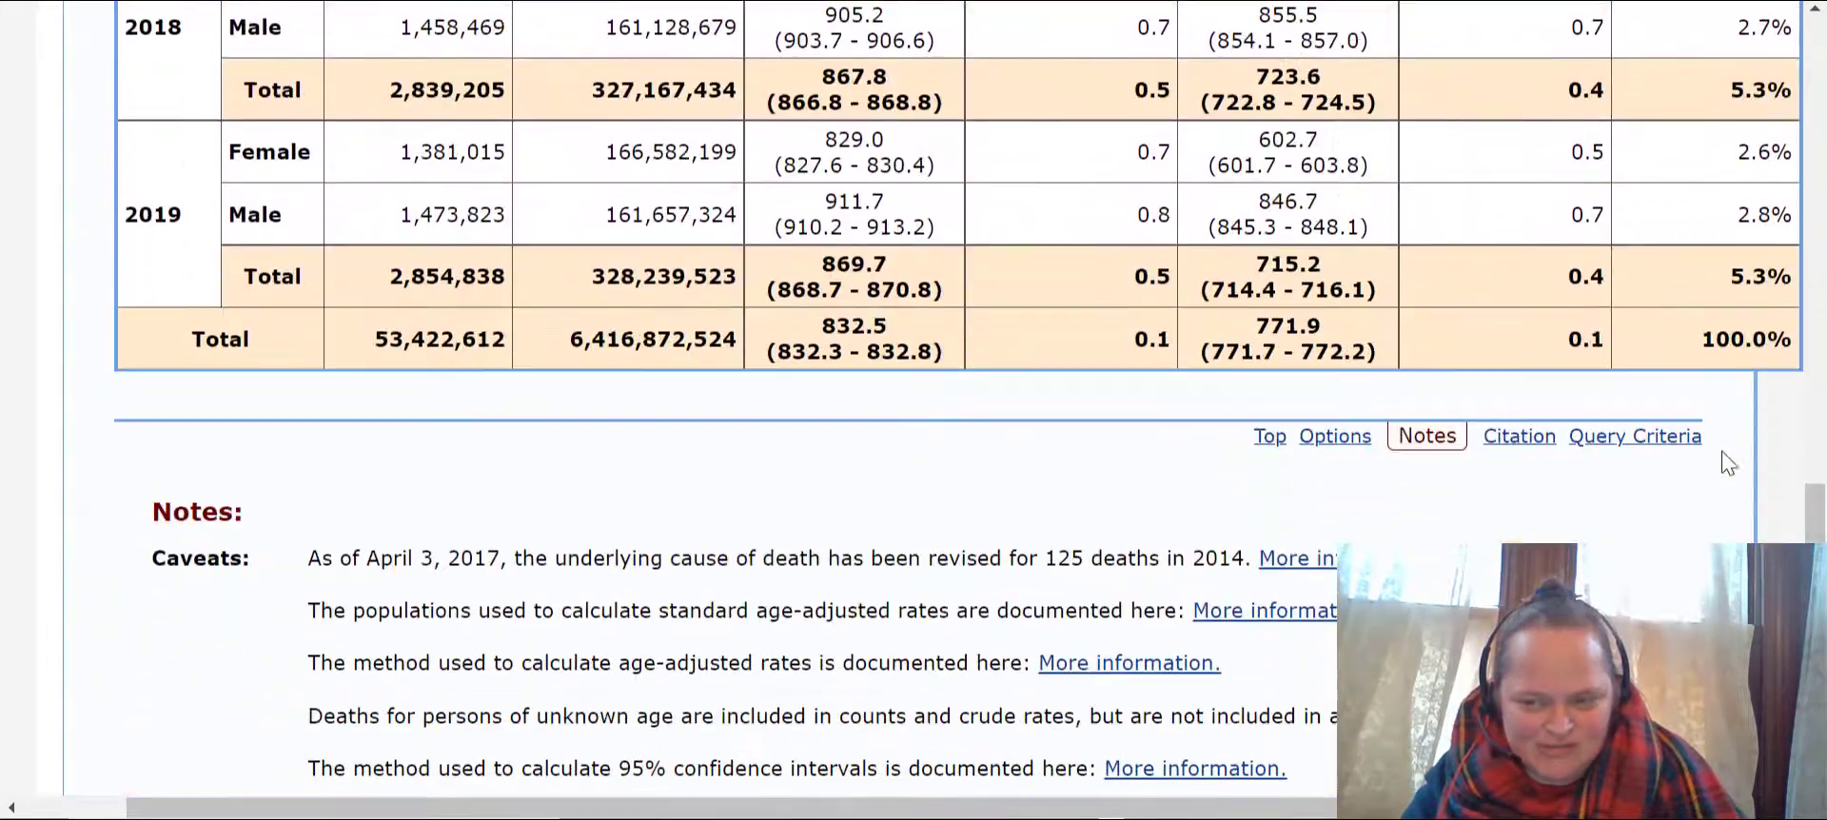
pyautogui.scroll(20, 1730, 464)
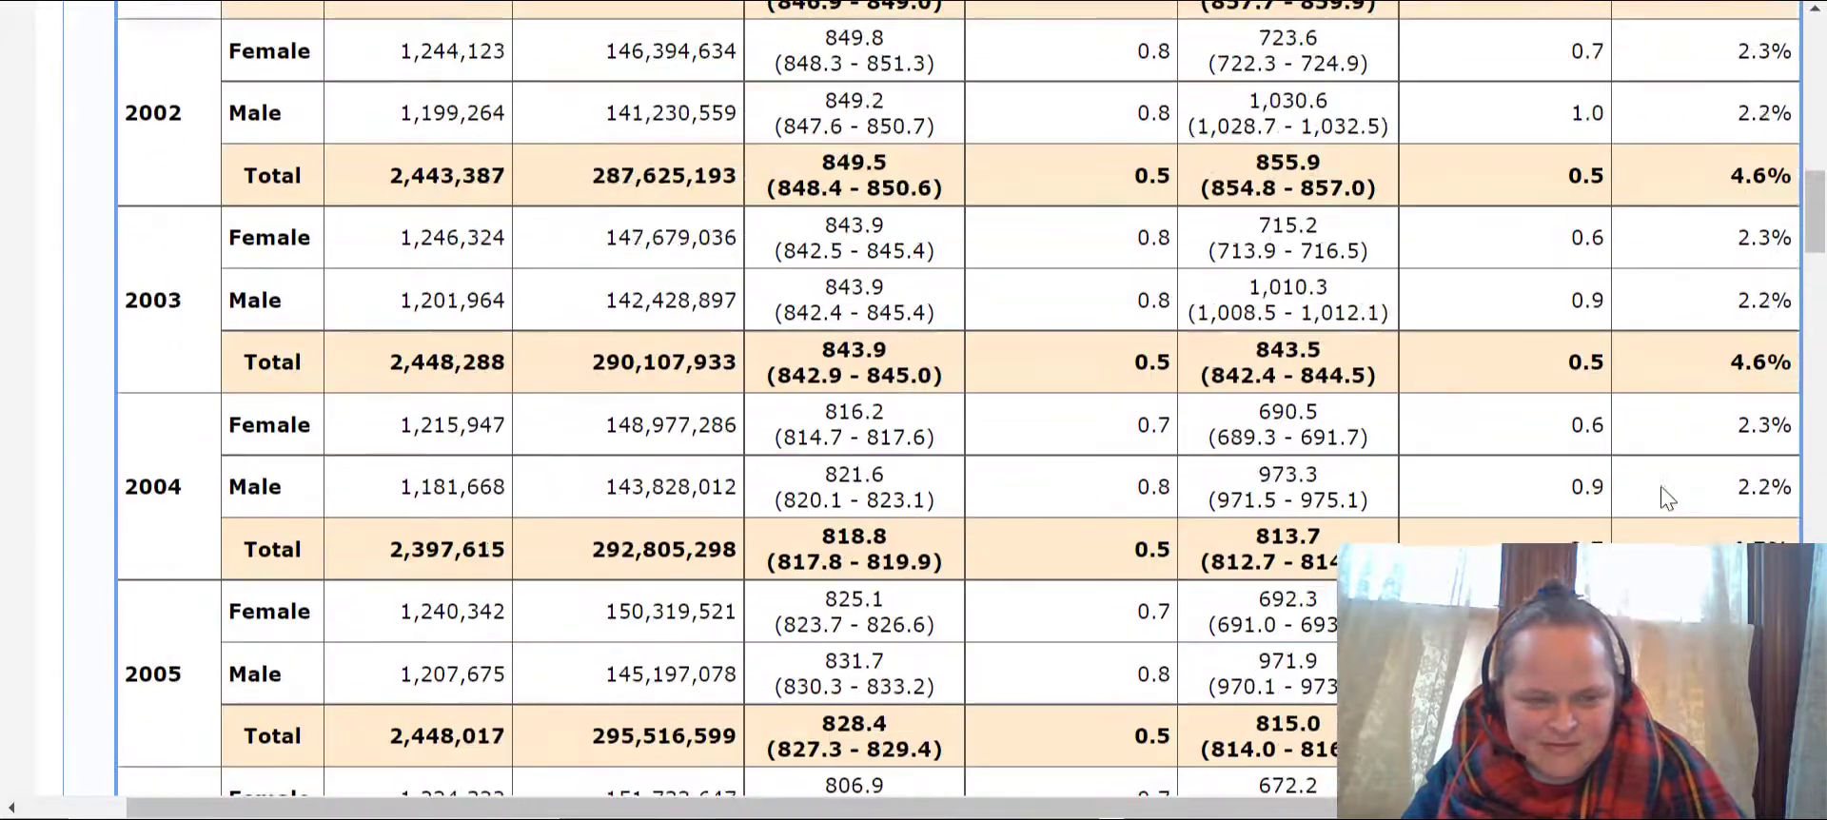
pyautogui.scroll(13, 1666, 497)
pyautogui.scroll(-4, 1651, 497)
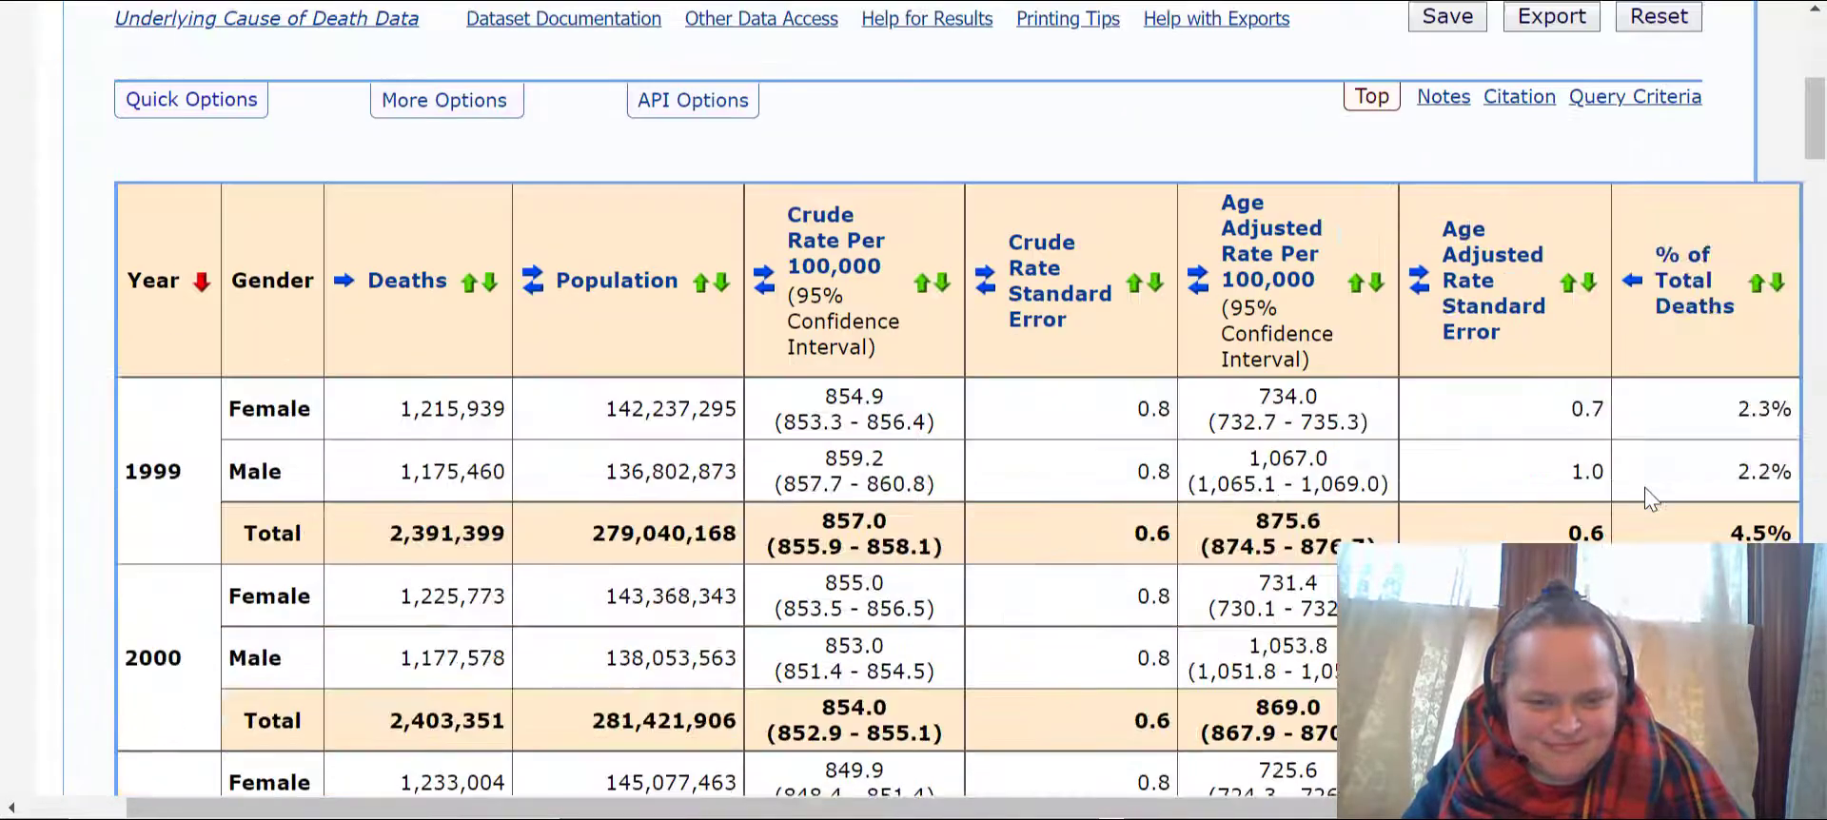
pyautogui.scroll(-2, 1652, 497)
pyautogui.moveTo(1280, 807); pyautogui.dragTo(1177, 807)
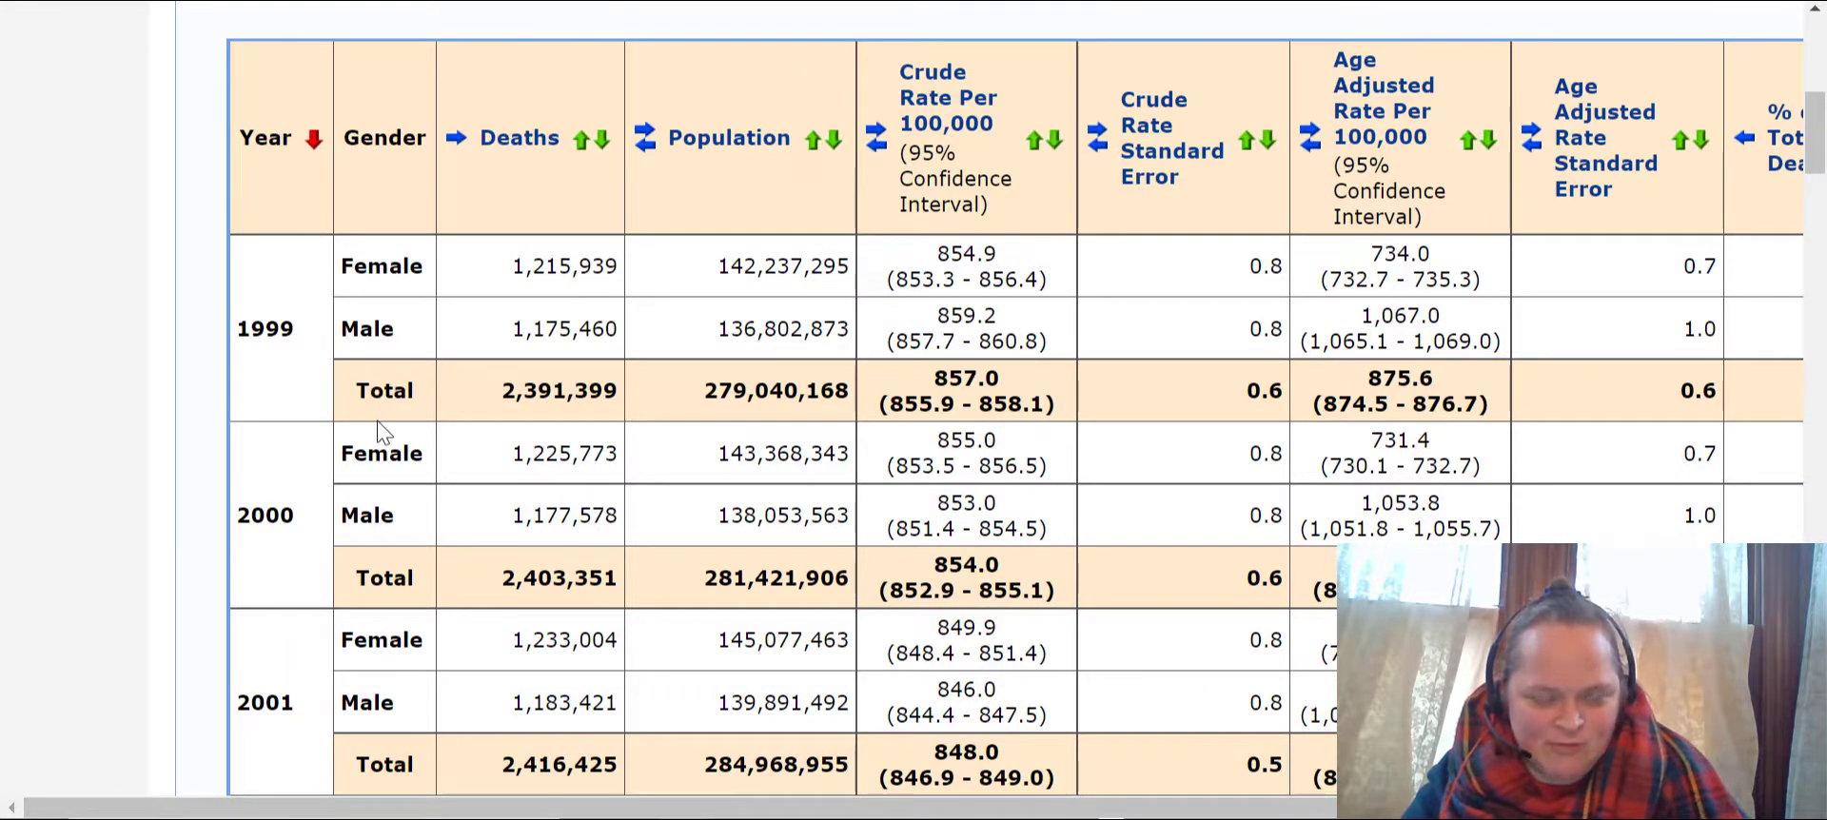
pyautogui.scroll(6, 386, 433)
# - Hide the yearly Total rows via Quick Options so only Female and Male rows remain
pyautogui.moveTo(324, 520)
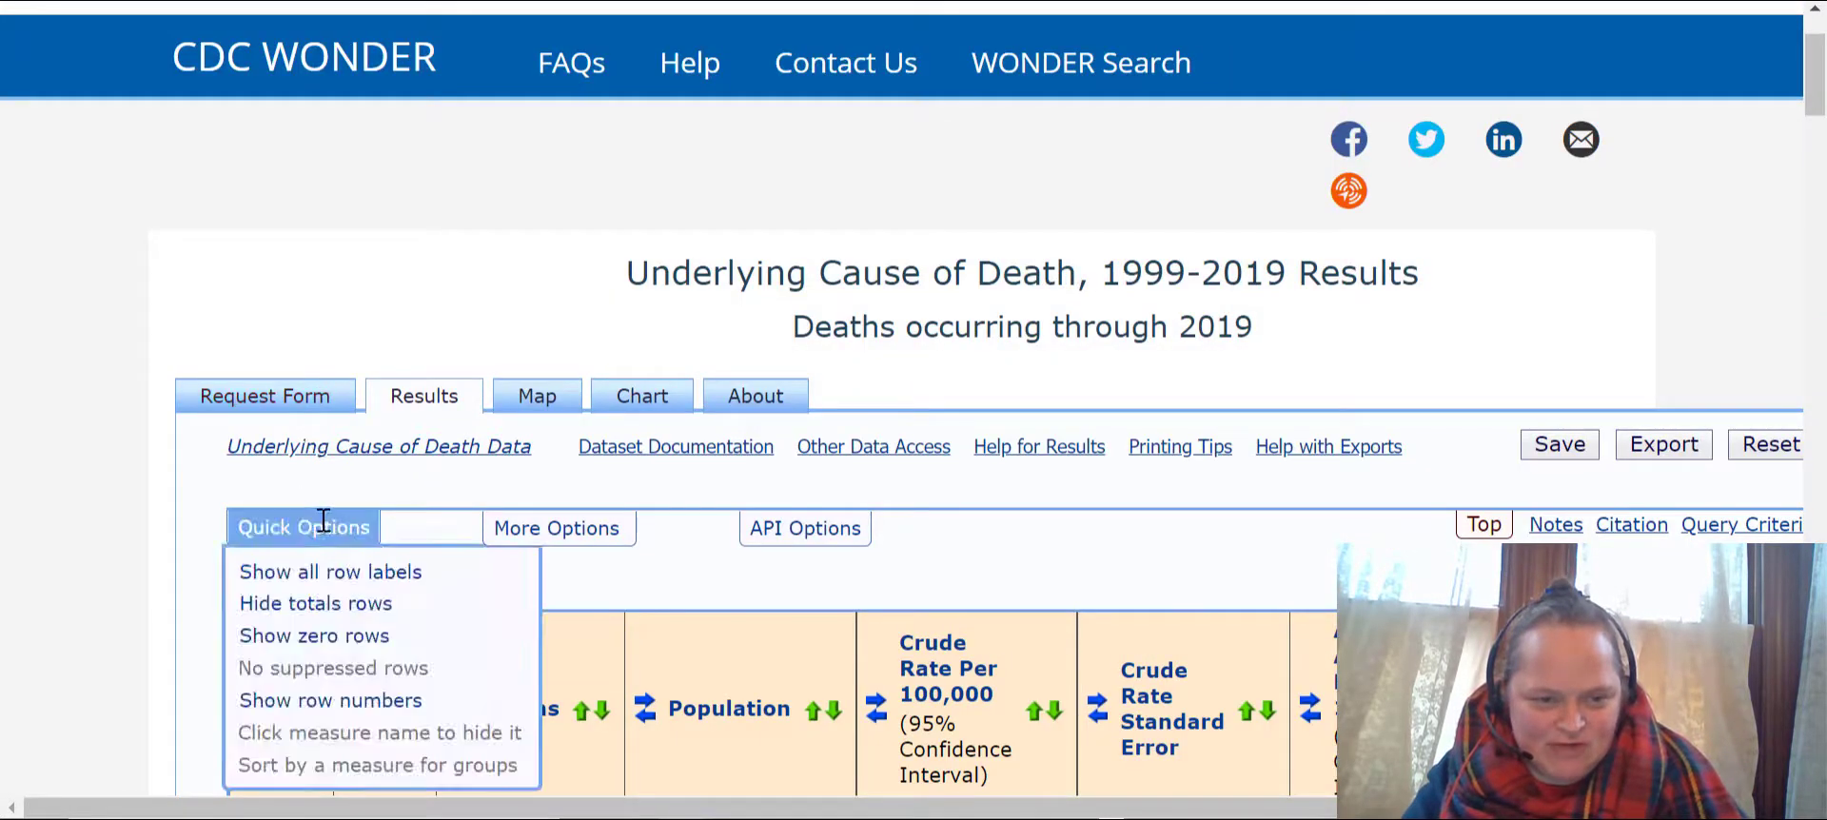
pyautogui.click(305, 607)
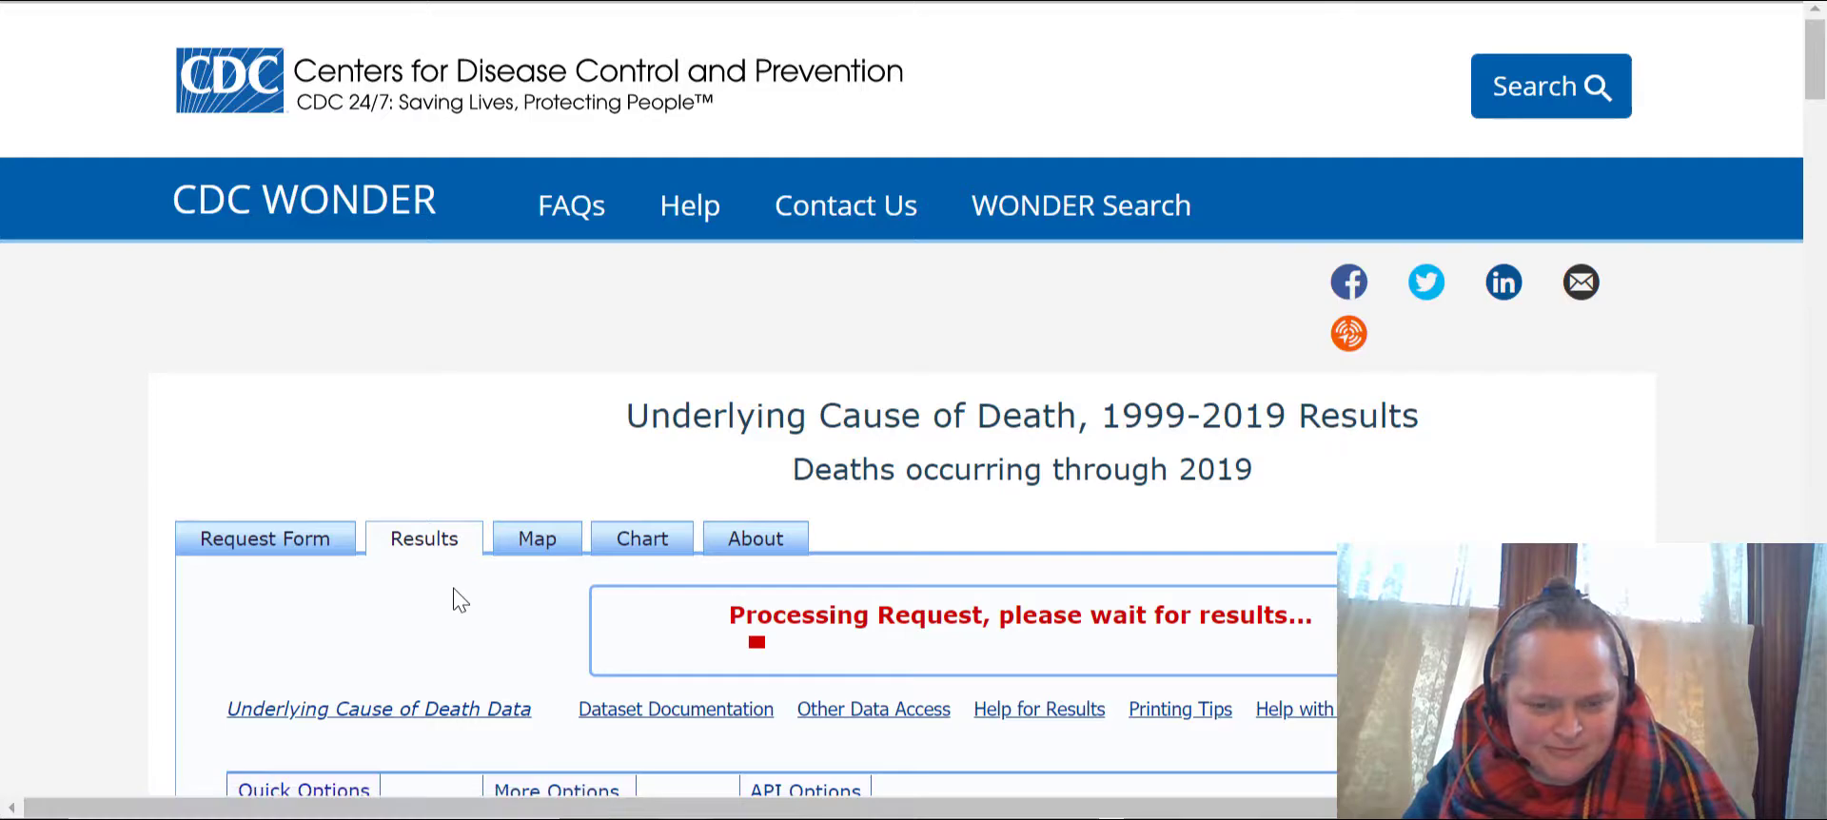
pyautogui.scroll(-8, 455, 602)
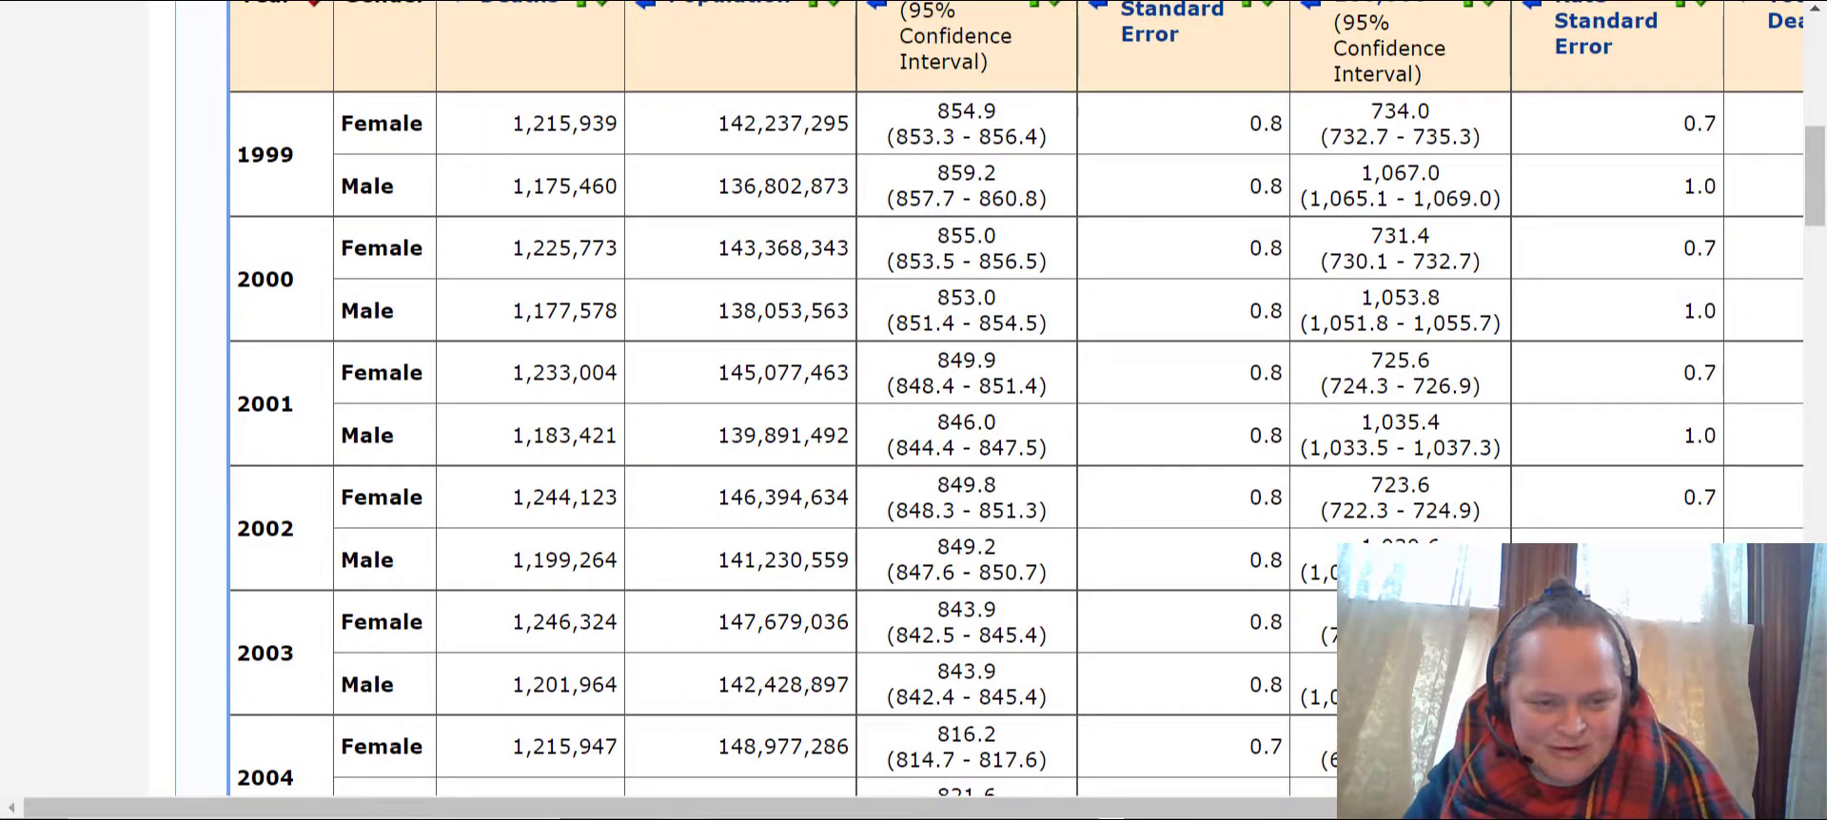
pyautogui.moveTo(874, 810); pyautogui.dragTo(976, 810)
pyautogui.scroll(5, 1137, 694)
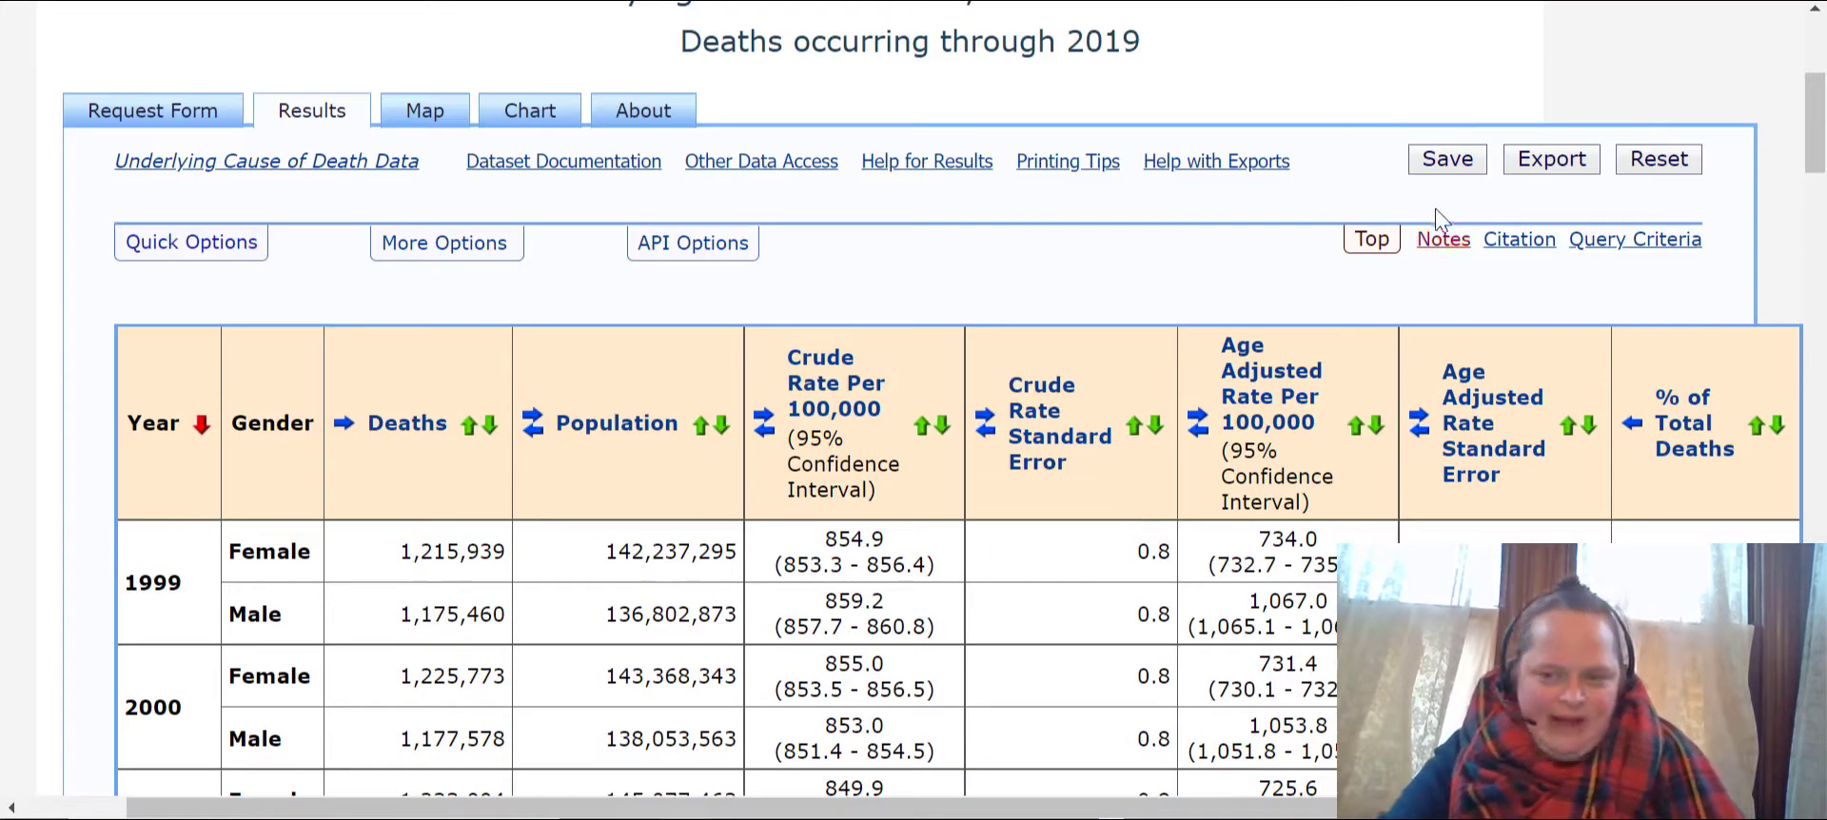
pyautogui.click(1532, 162)
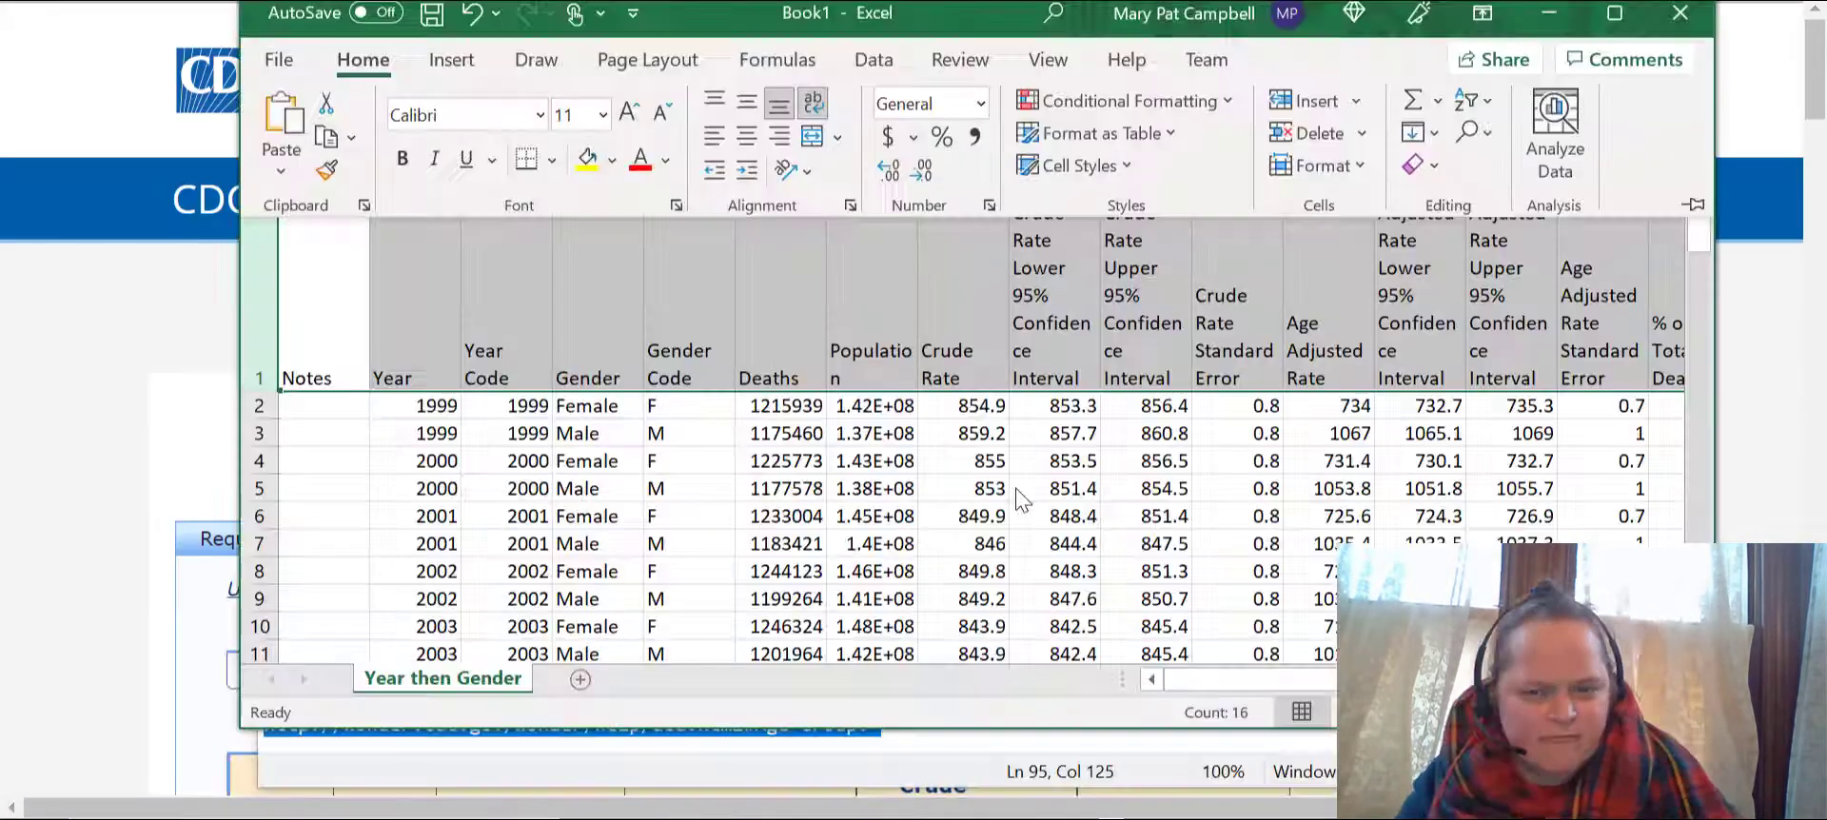
pyautogui.click(685, 458)
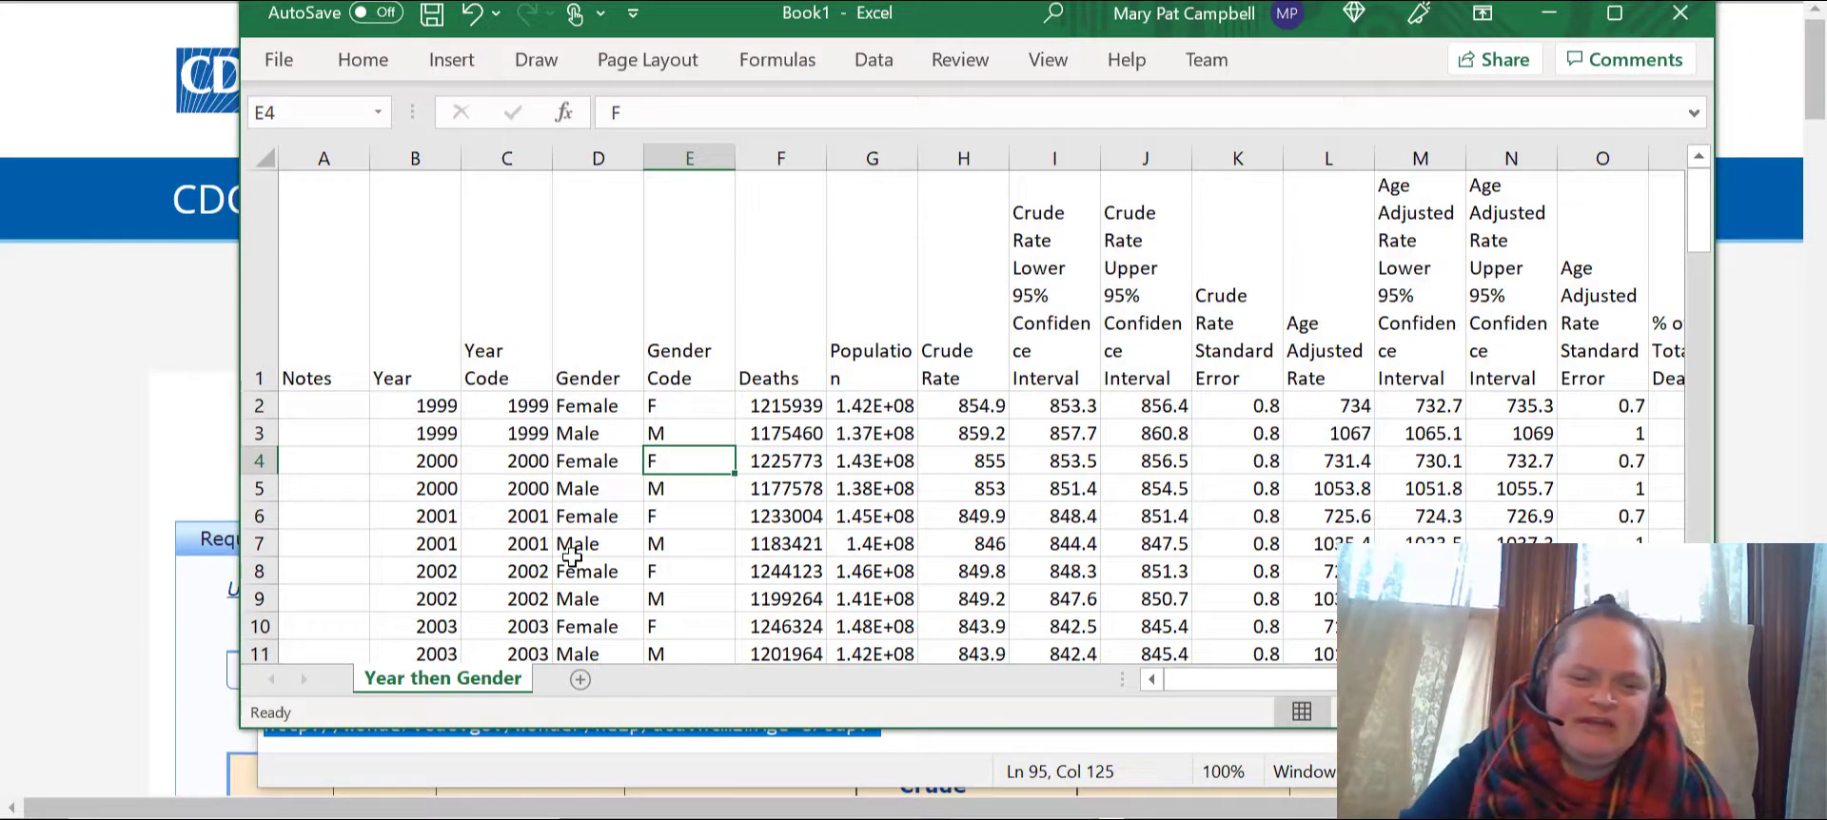
pyautogui.click(580, 433)
pyautogui.click(684, 405)
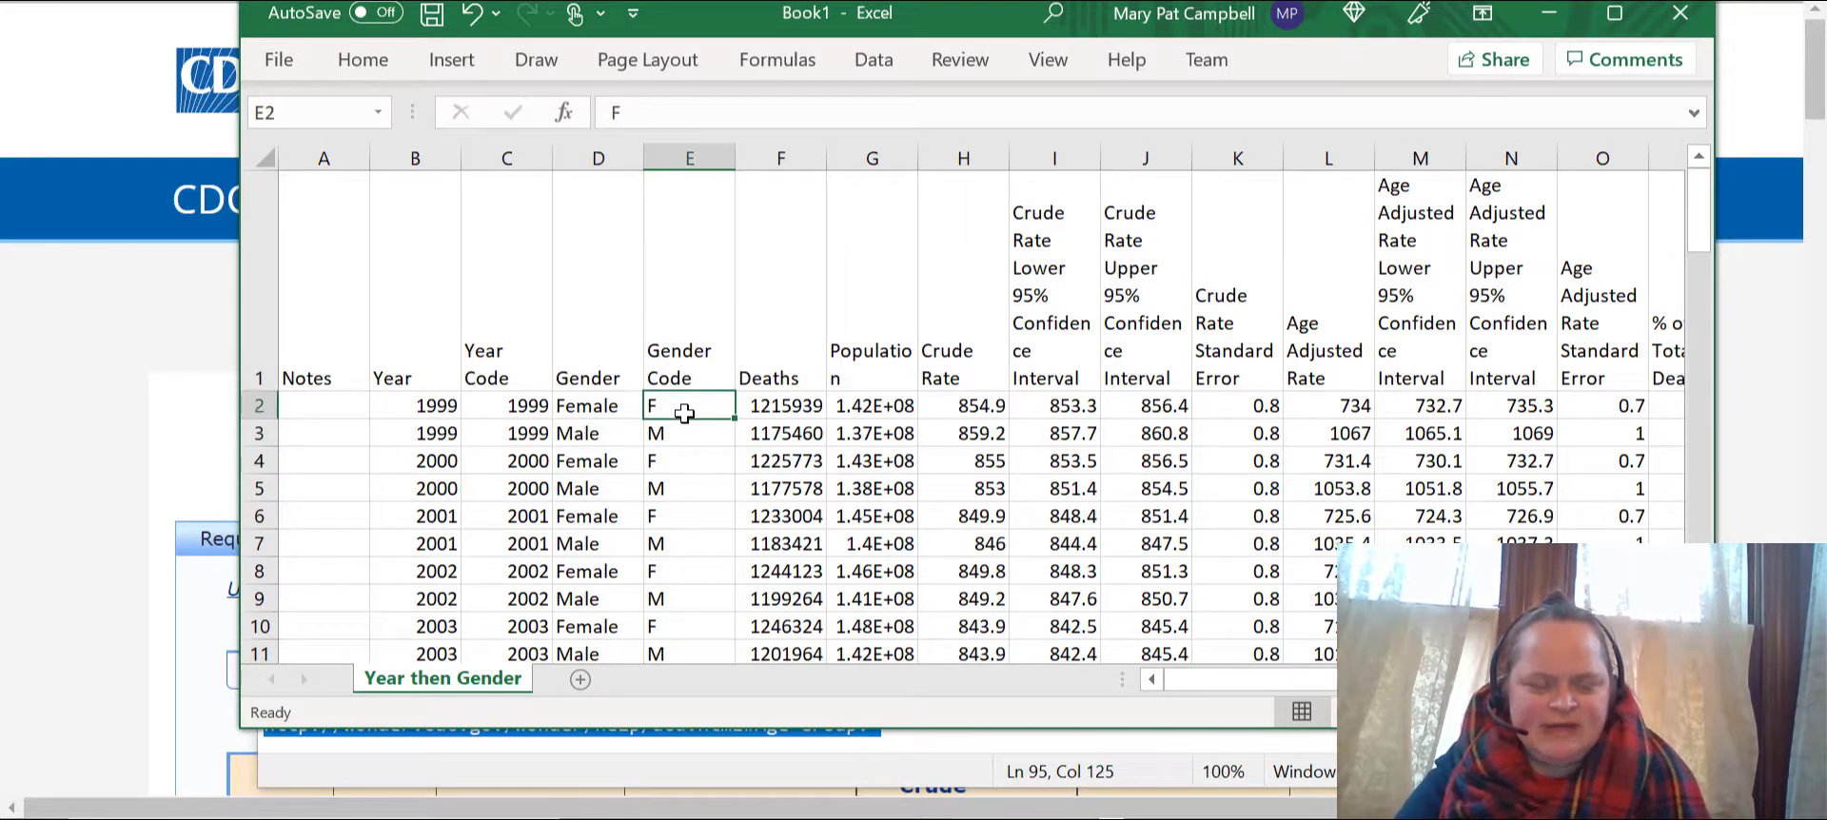
pyautogui.click(682, 438)
pyautogui.click(681, 467)
pyautogui.click(688, 490)
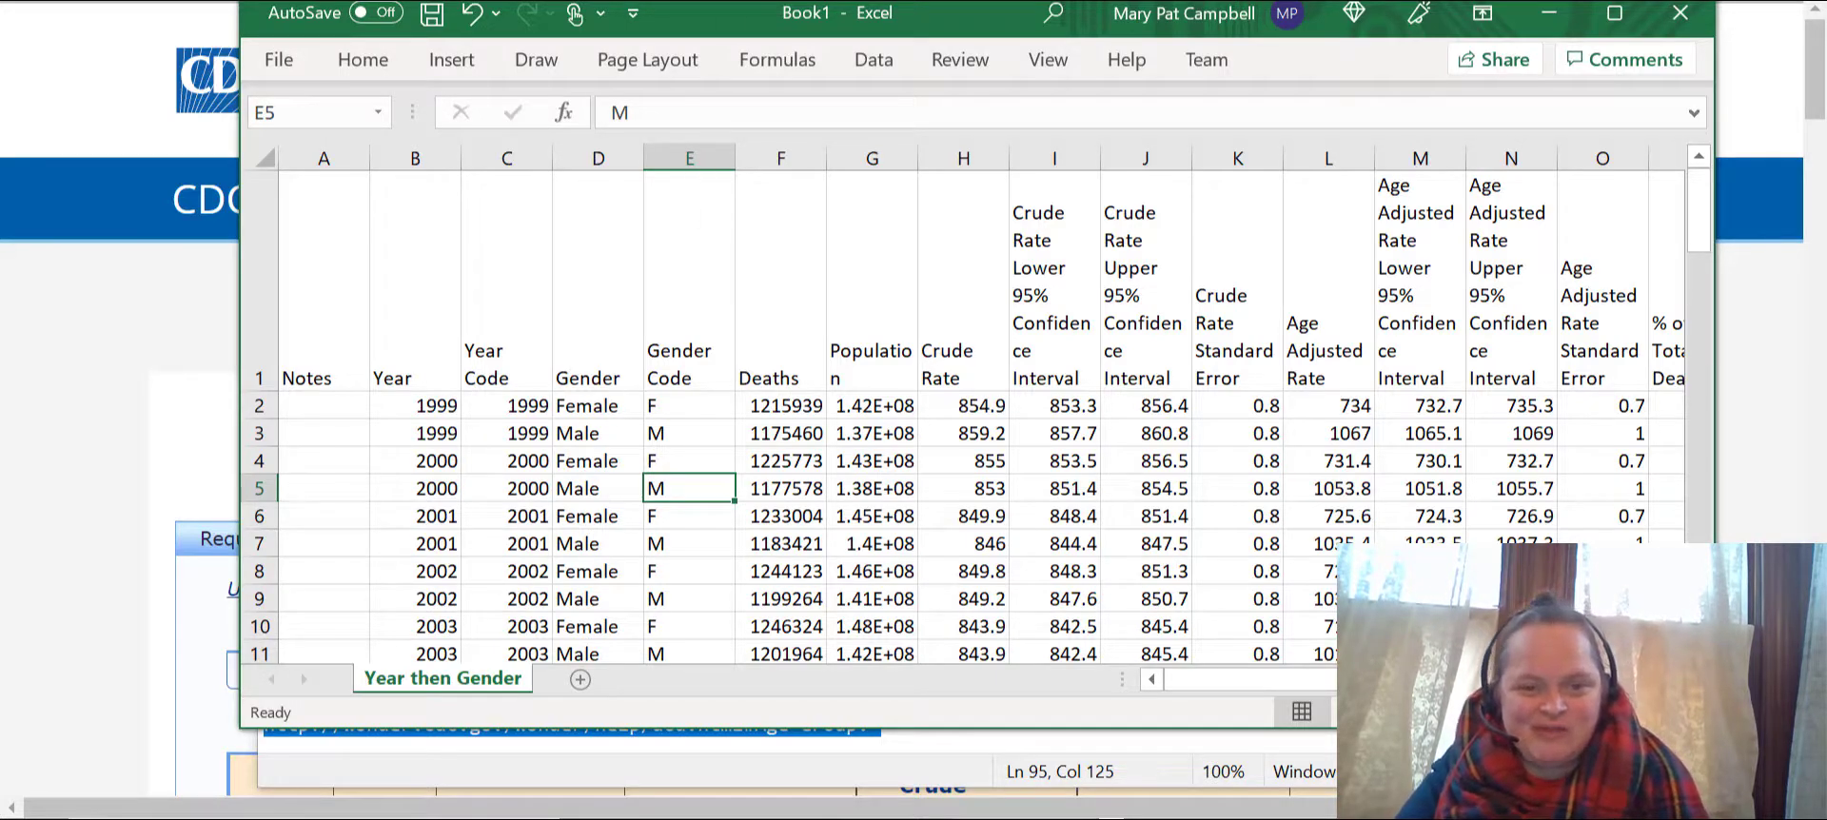
pyautogui.click(421, 360)
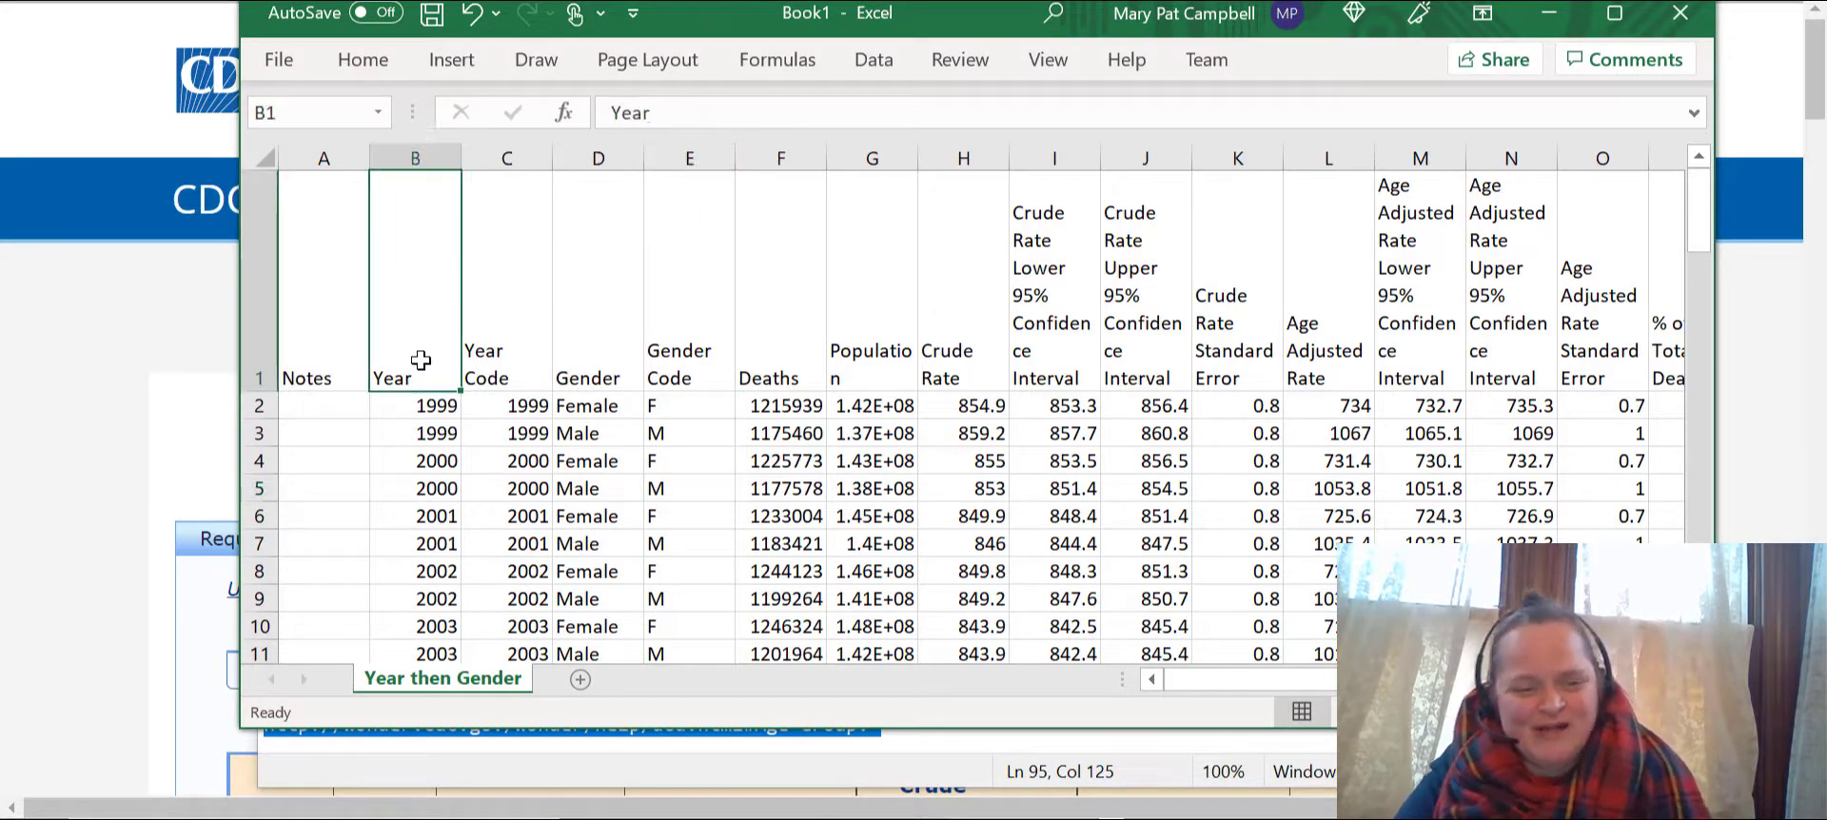
pyautogui.press('Left')
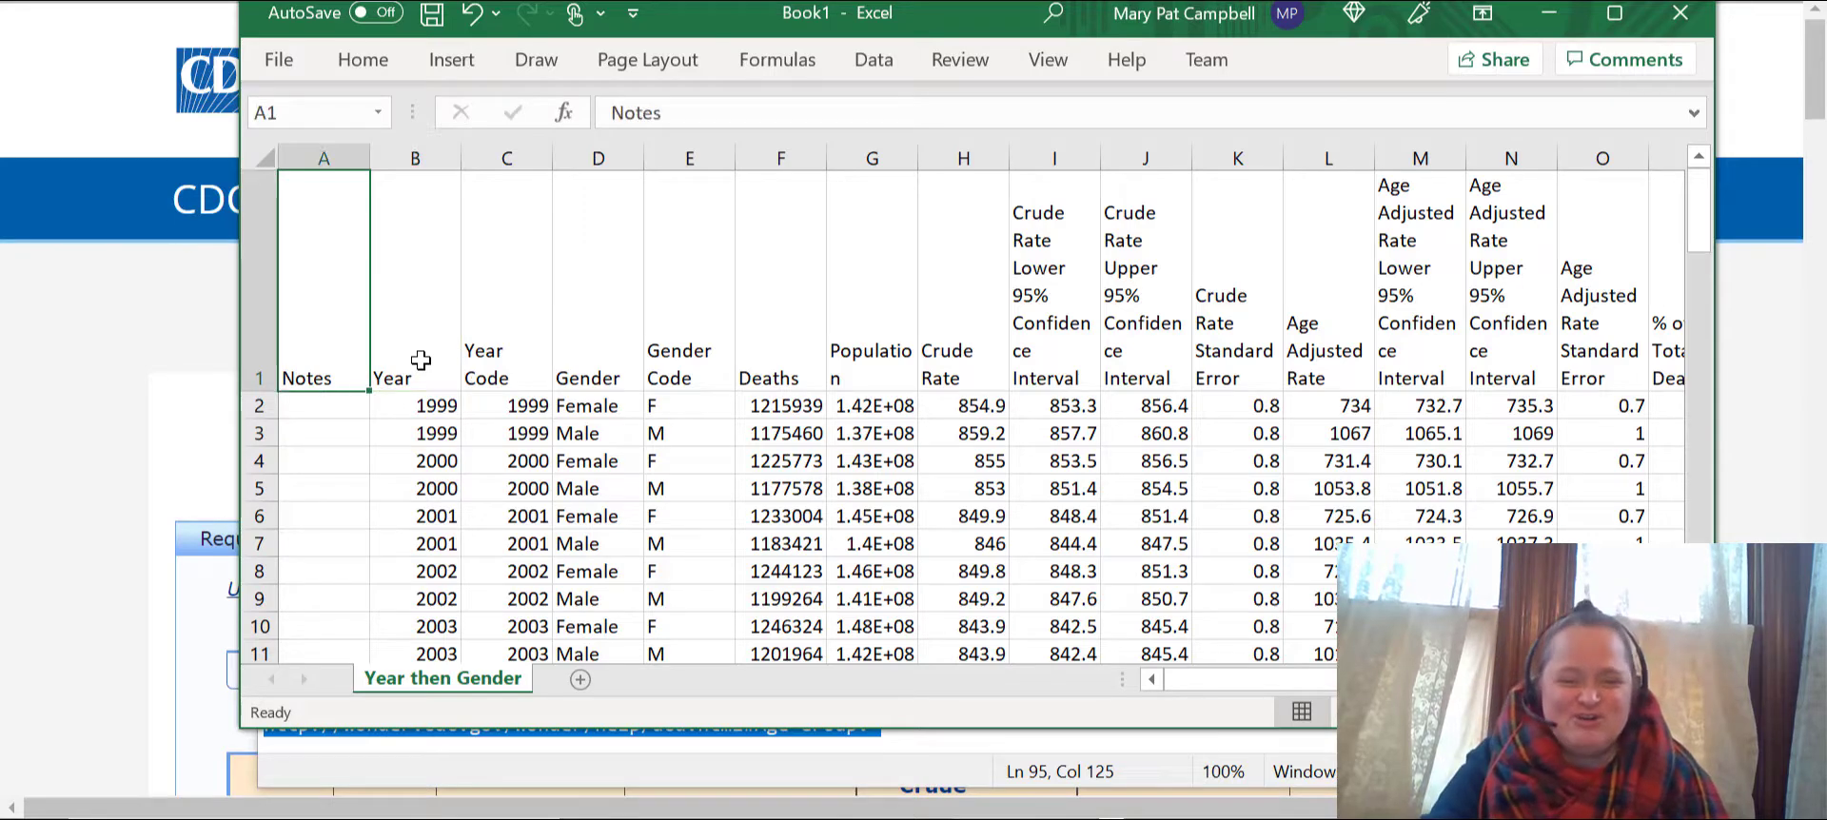
pyautogui.press('Right')
pyautogui.press('Left')
pyautogui.hotkey('ctrl', 'a')
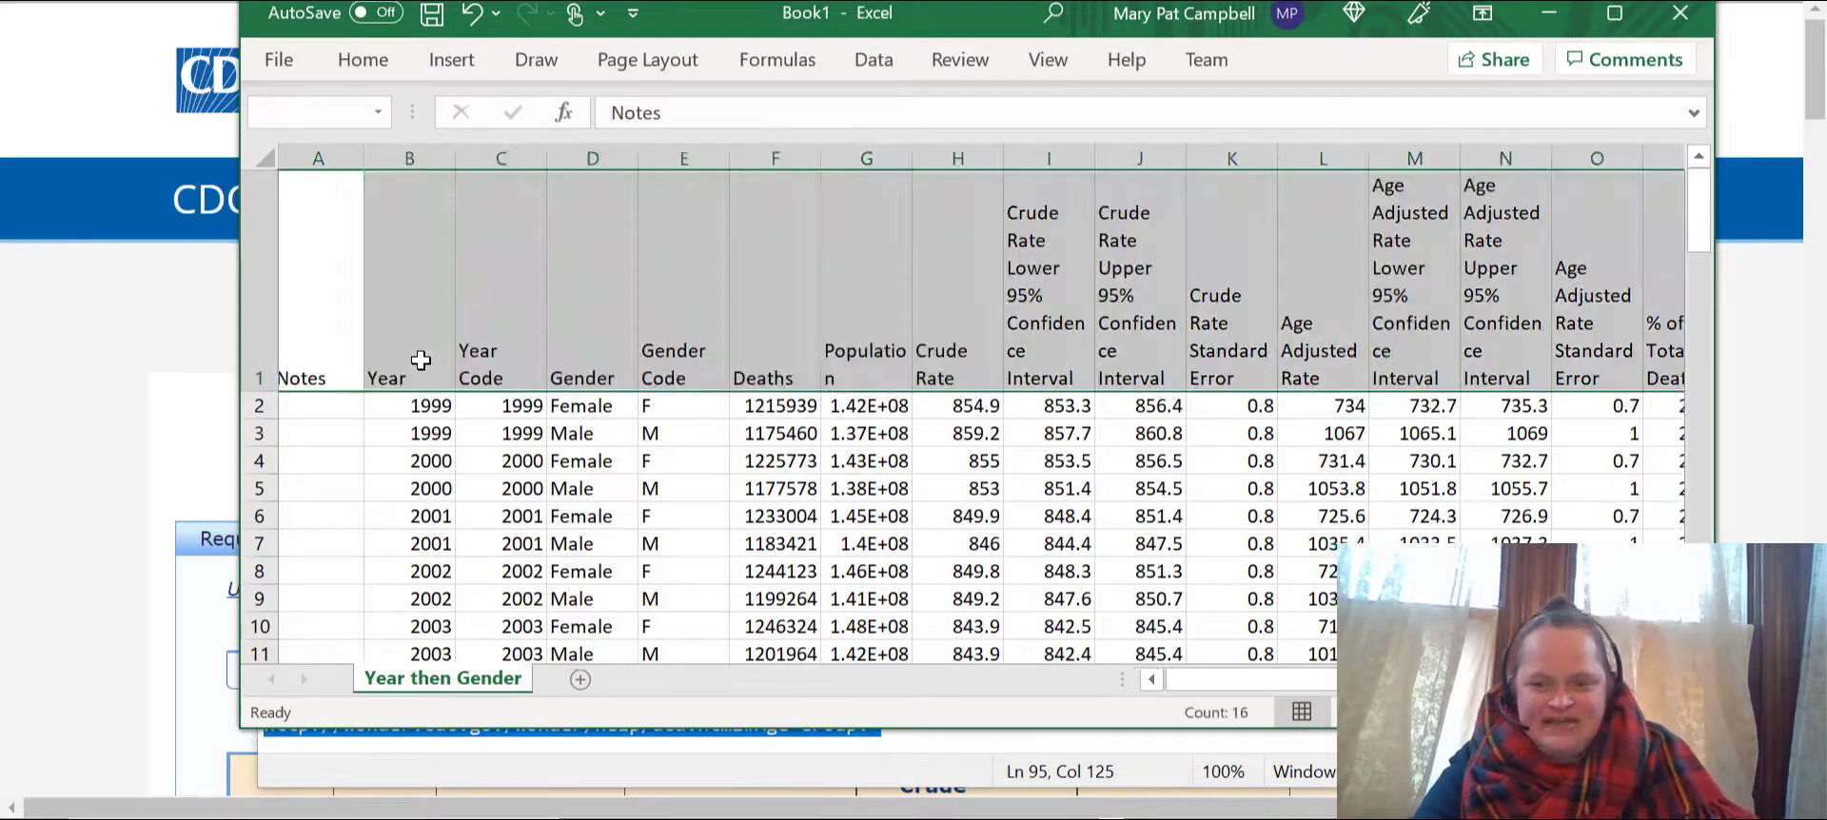
pyautogui.hscroll(1, 420, 360)
pyautogui.scroll(-9, 421, 359)
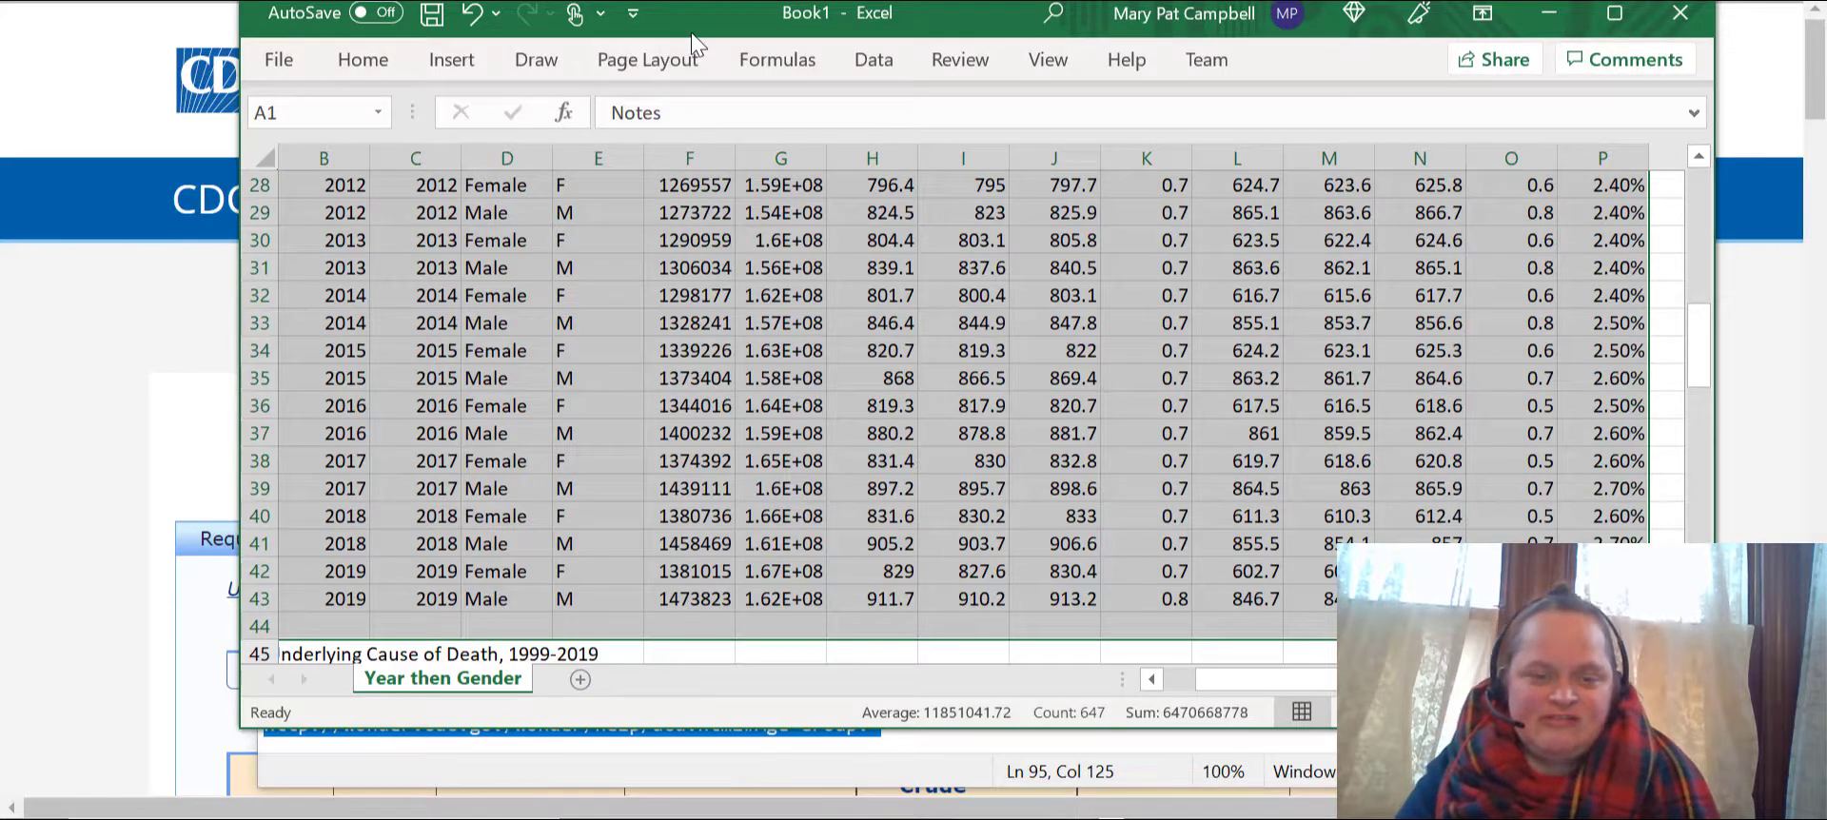
pyautogui.moveTo(693, 37); pyautogui.dragTo(633, 54)
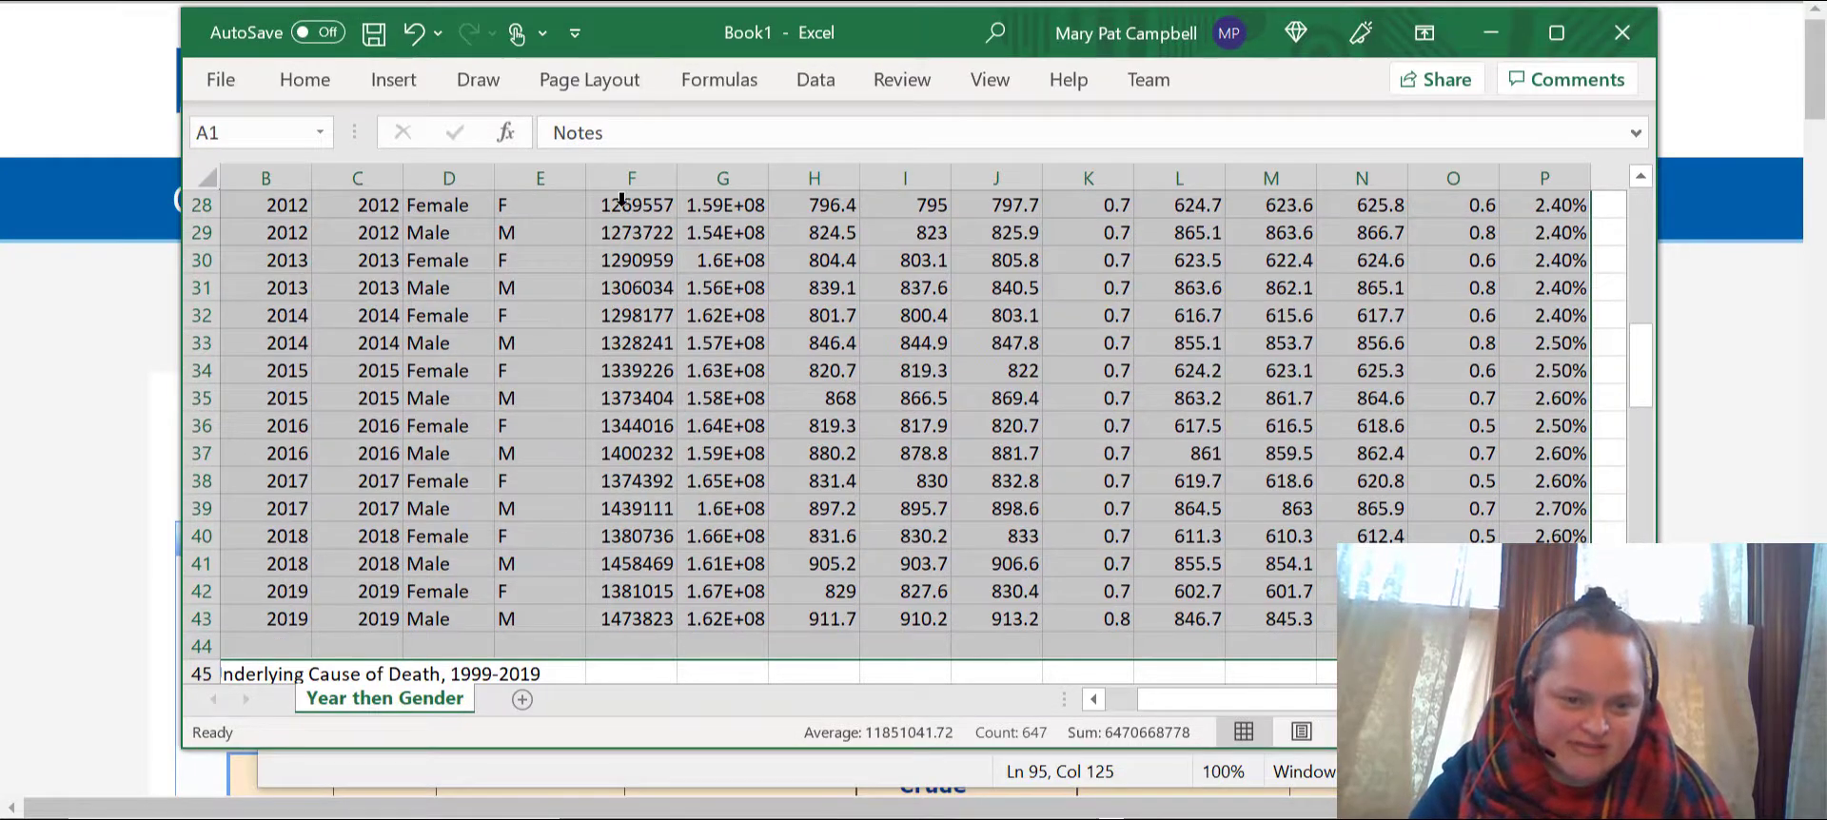
pyautogui.click(607, 288)
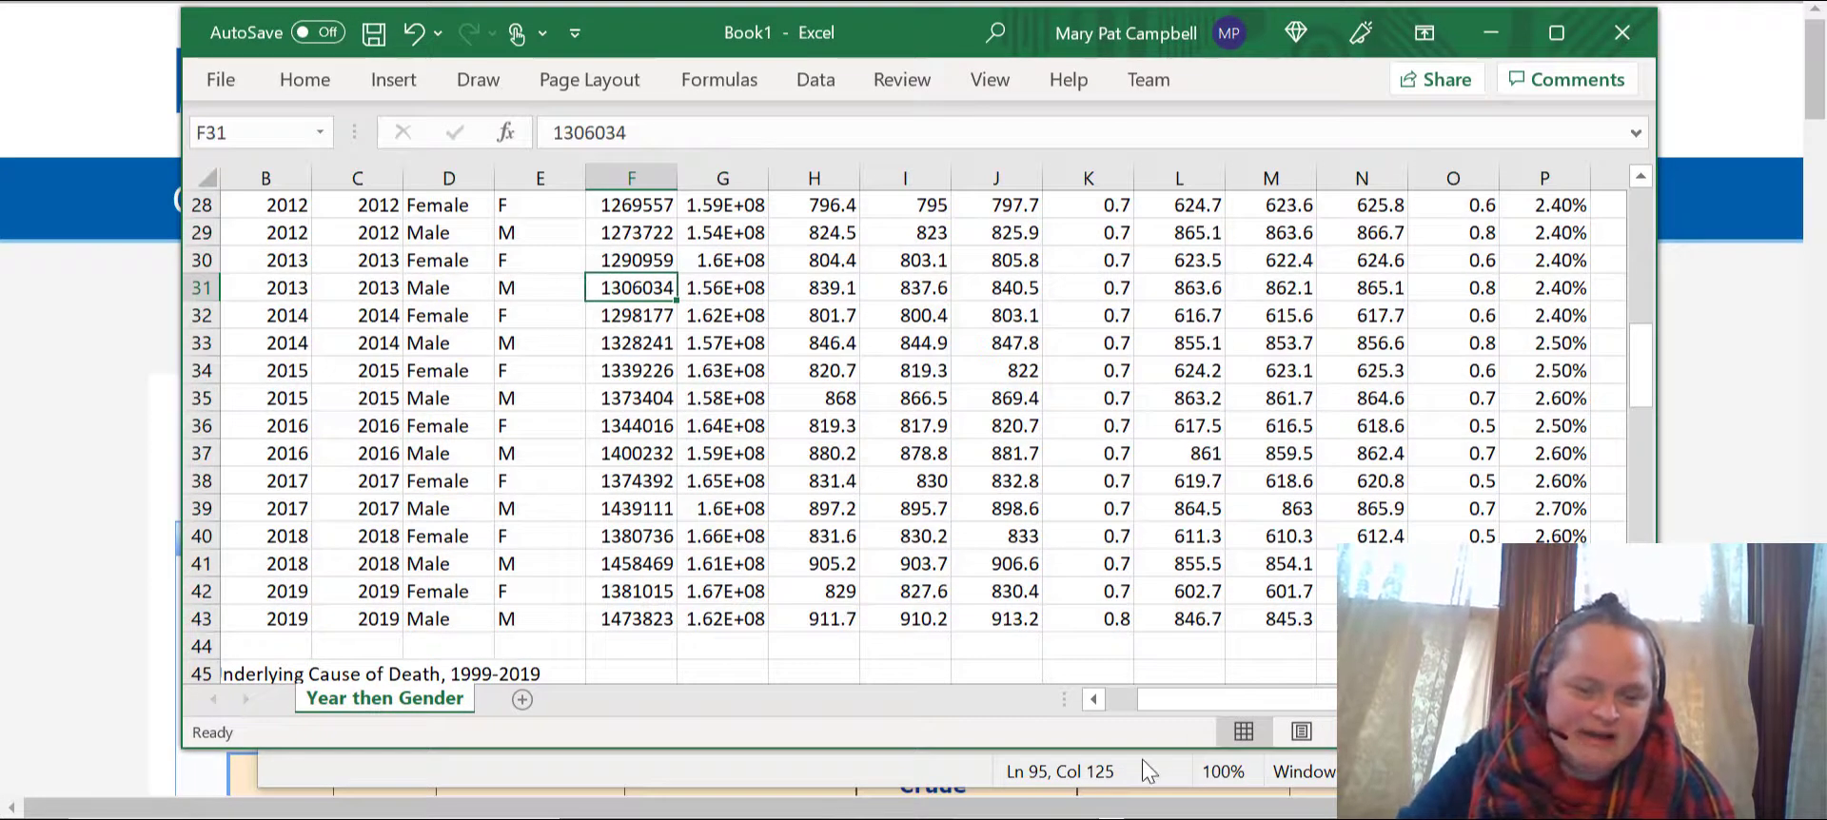
pyautogui.hscroll(-1, 1131, 713)
pyautogui.scroll(9, 621, 565)
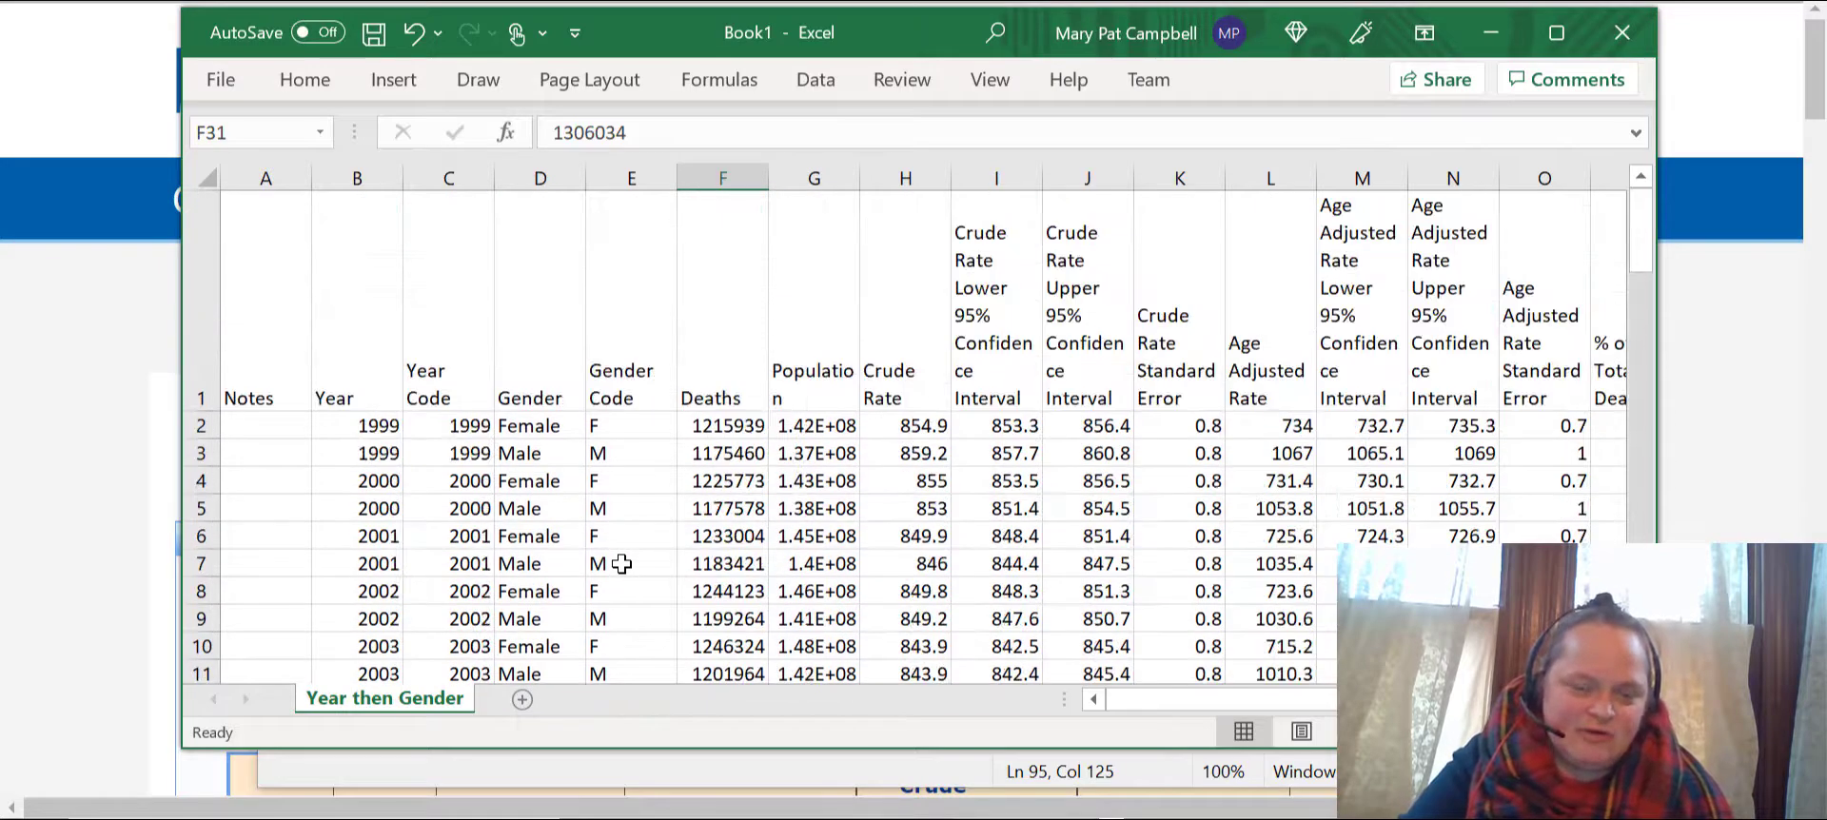
pyautogui.click(371, 367)
pyautogui.click(265, 353)
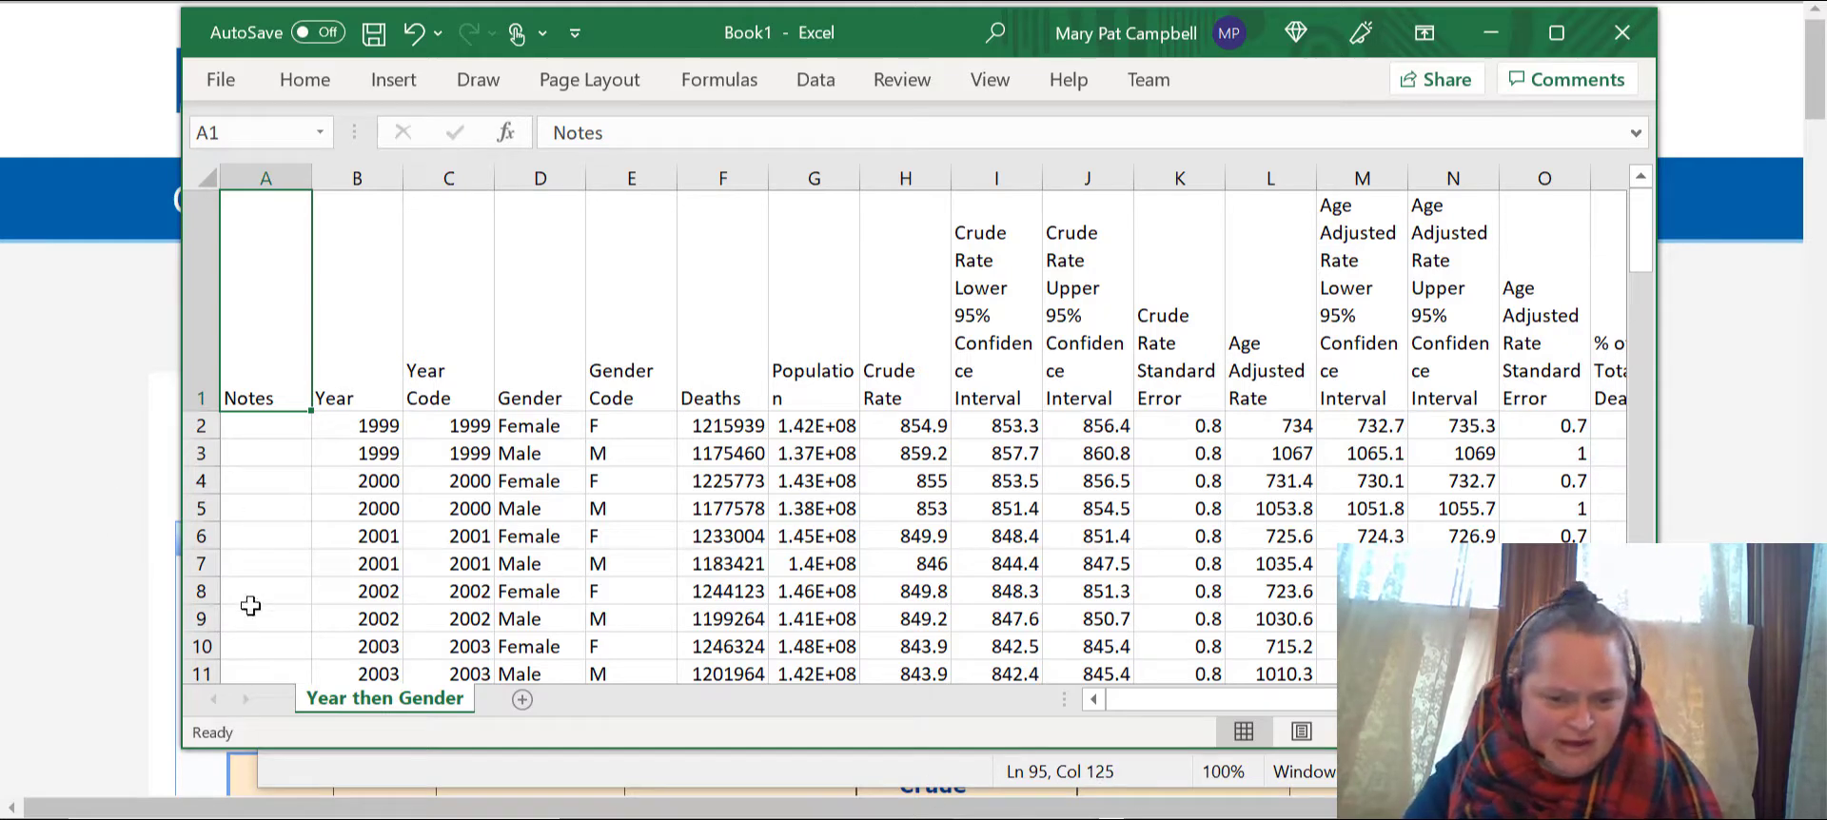
# - Return to the Request Form and set the first grouping to Gender
pyautogui.click(64, 601)
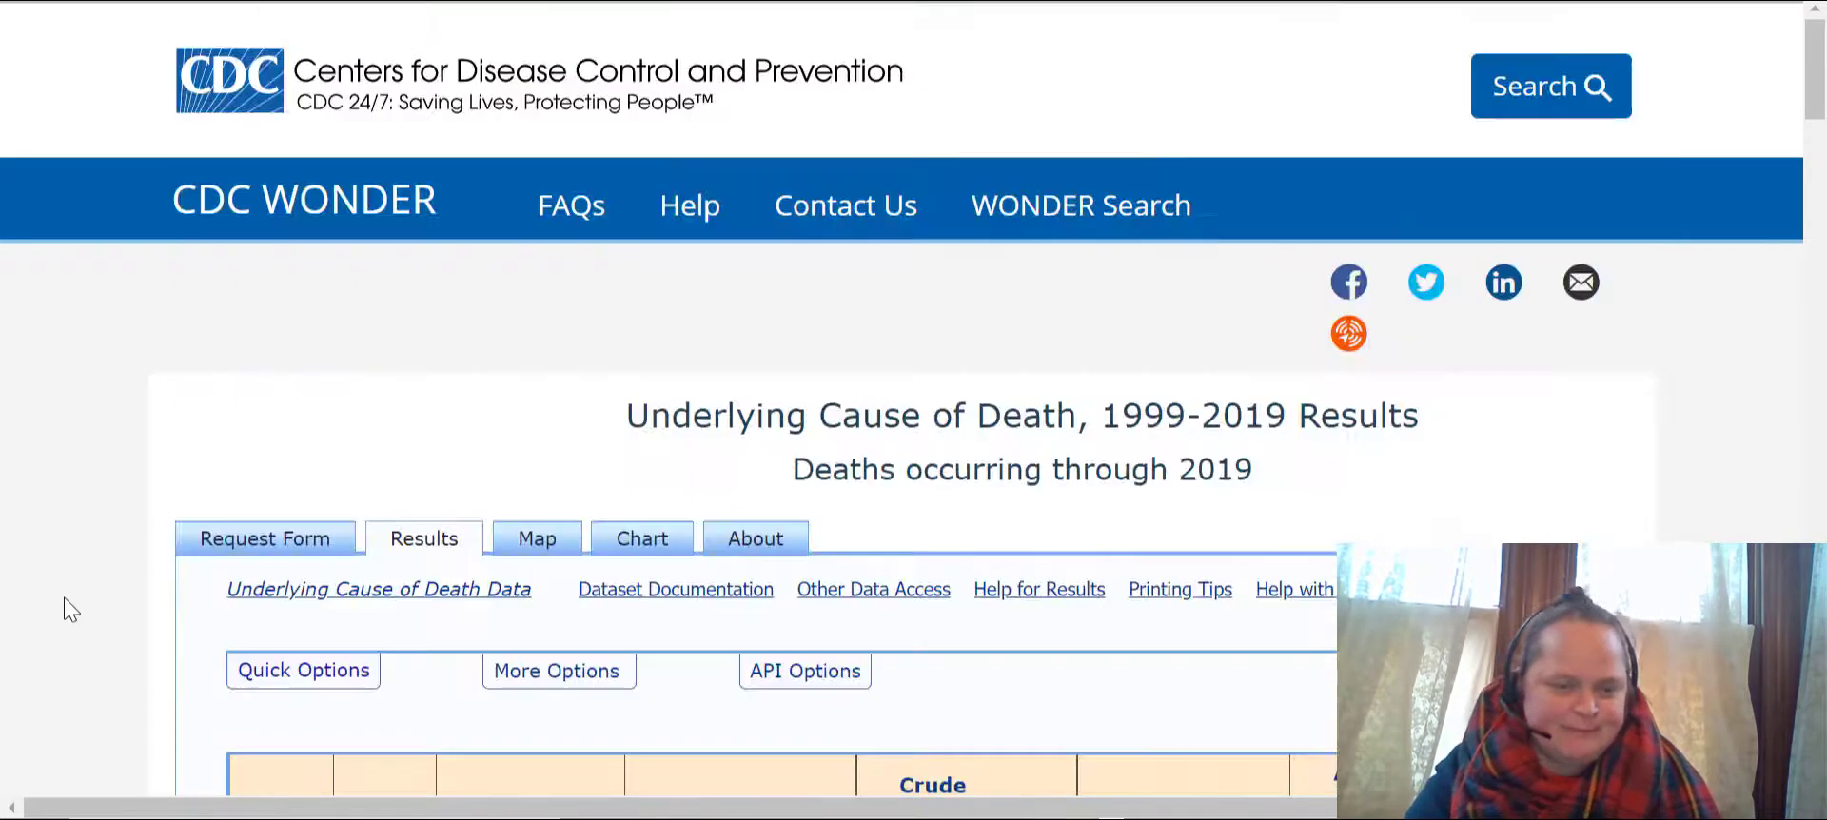
pyautogui.click(314, 548)
pyautogui.scroll(-2, 1156, 364)
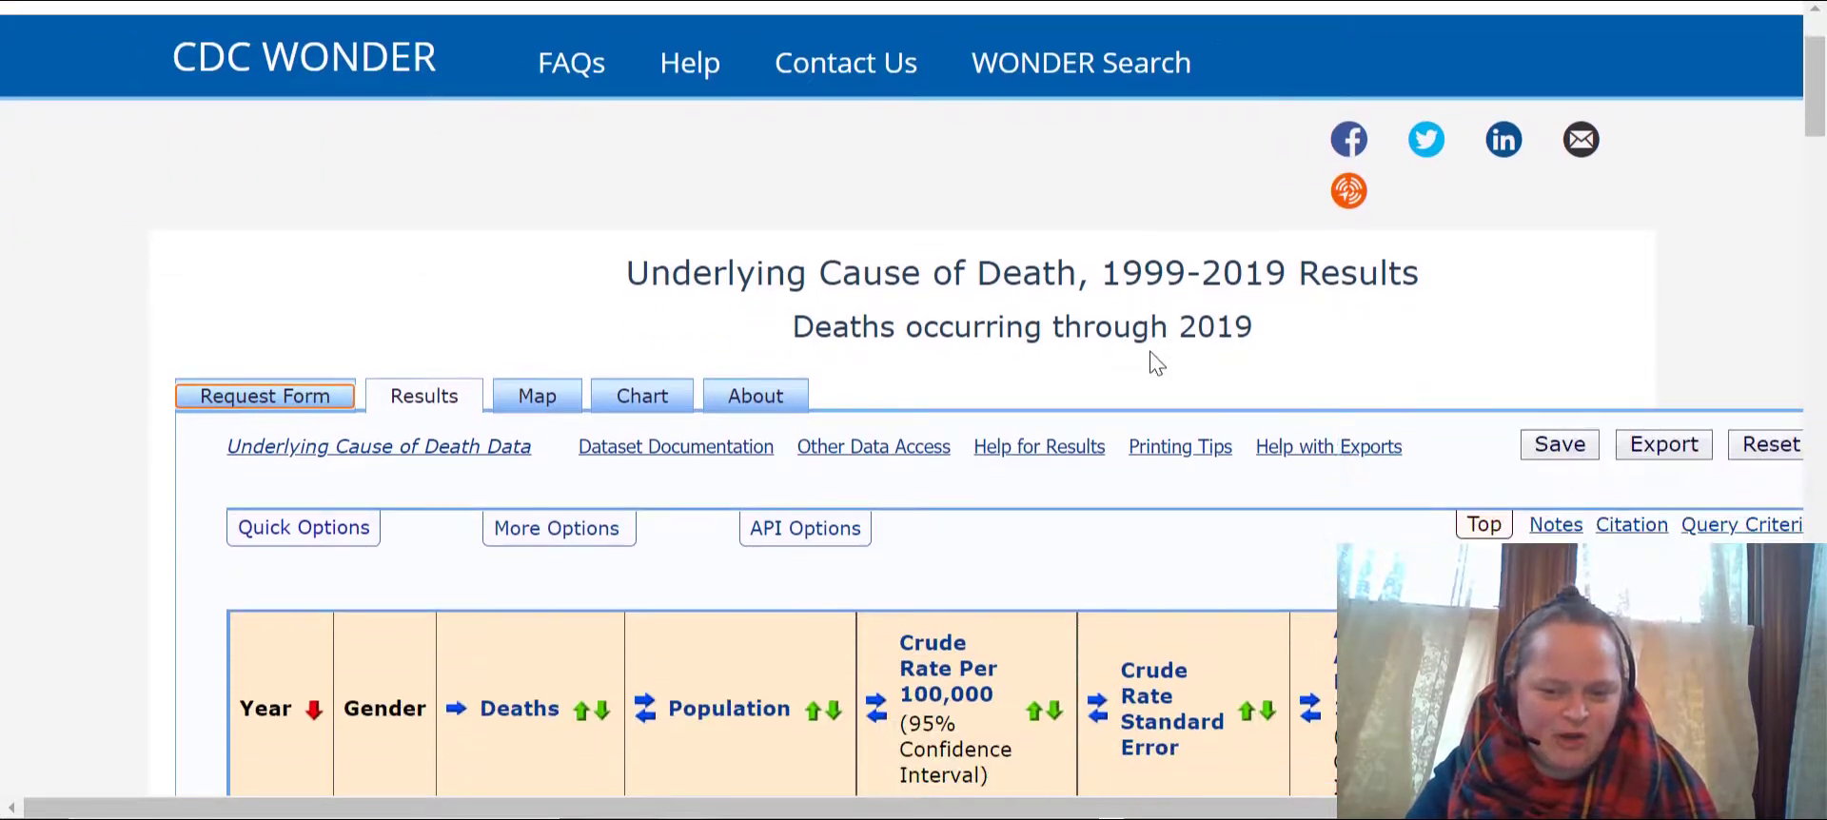
pyautogui.scroll(-4, 1156, 364)
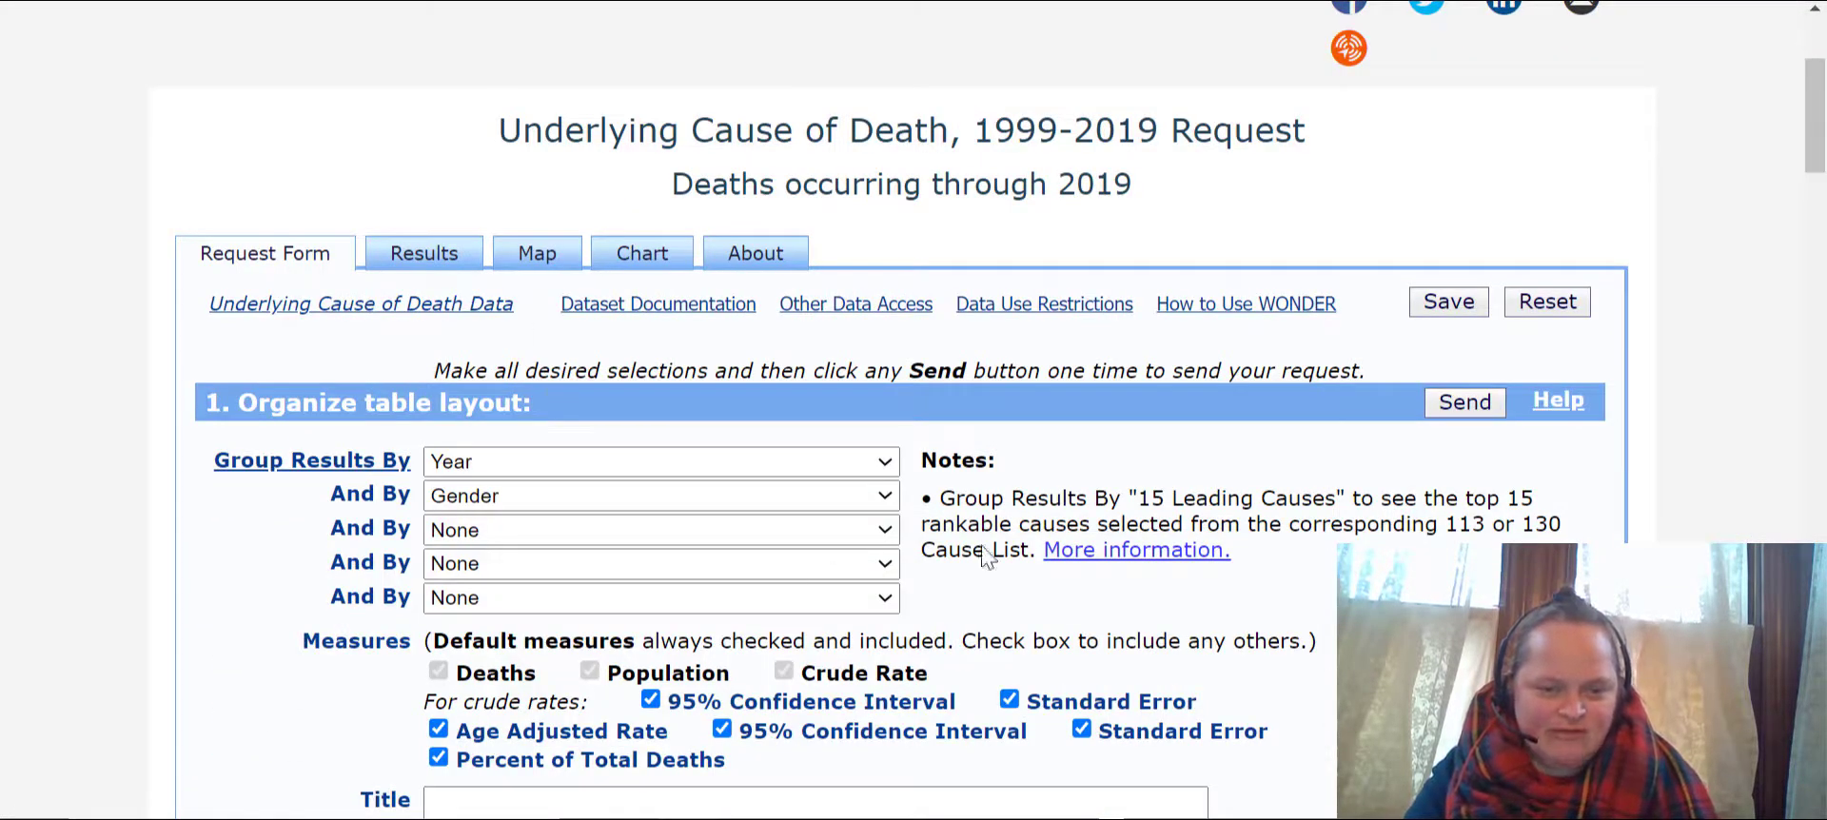
pyautogui.scroll(-2, 694, 481)
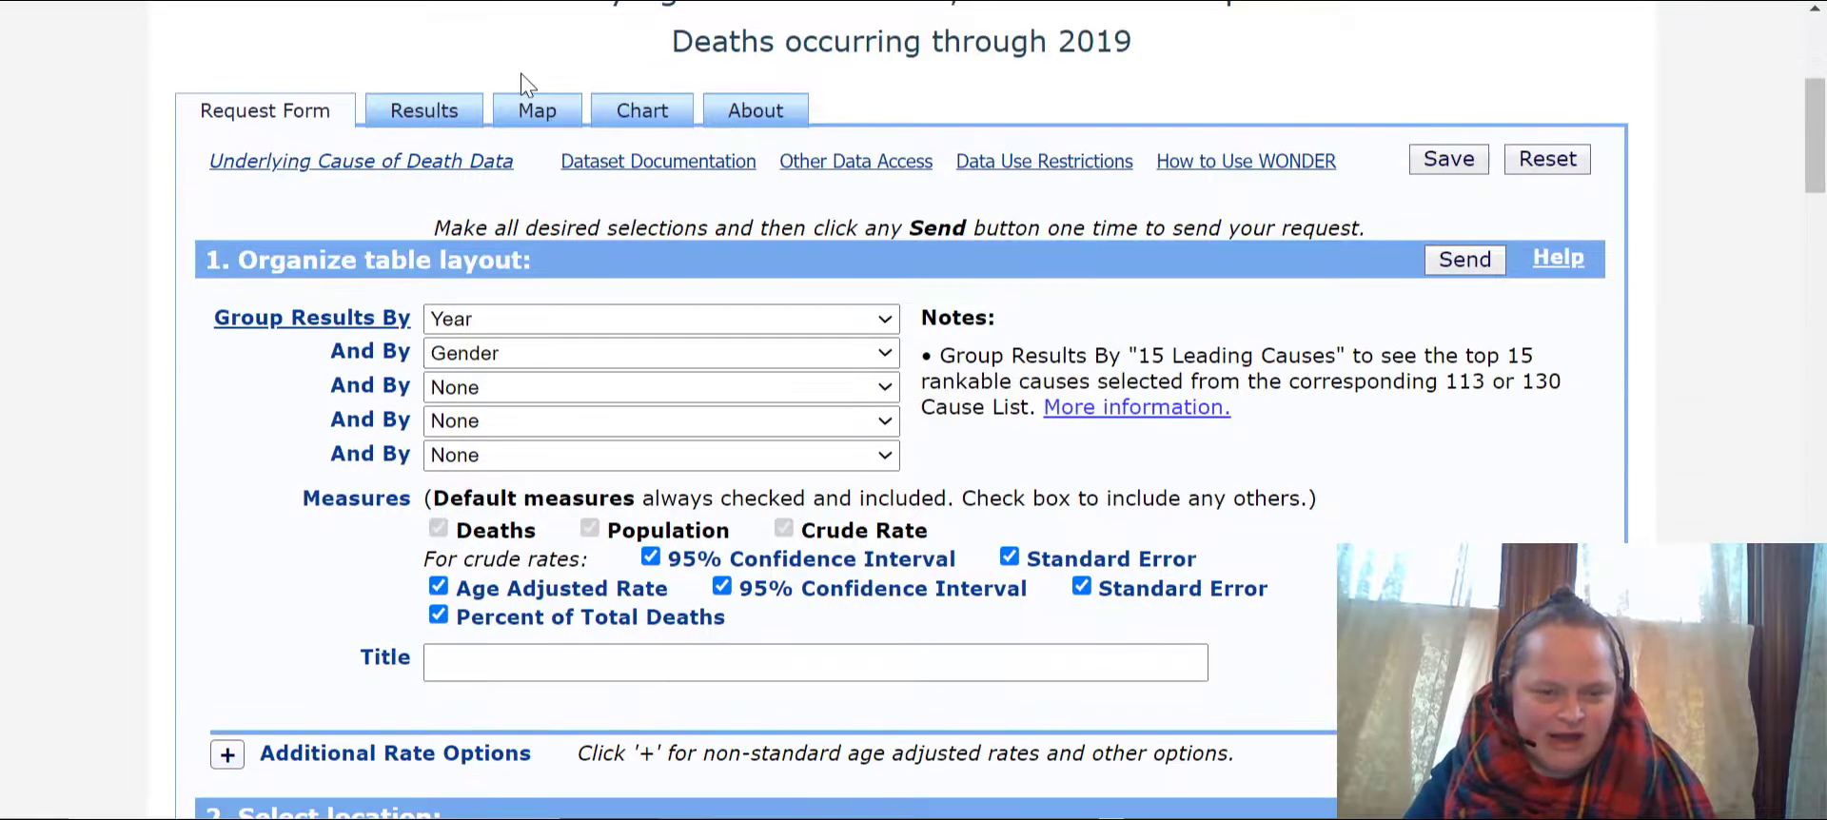
pyautogui.click(622, 322)
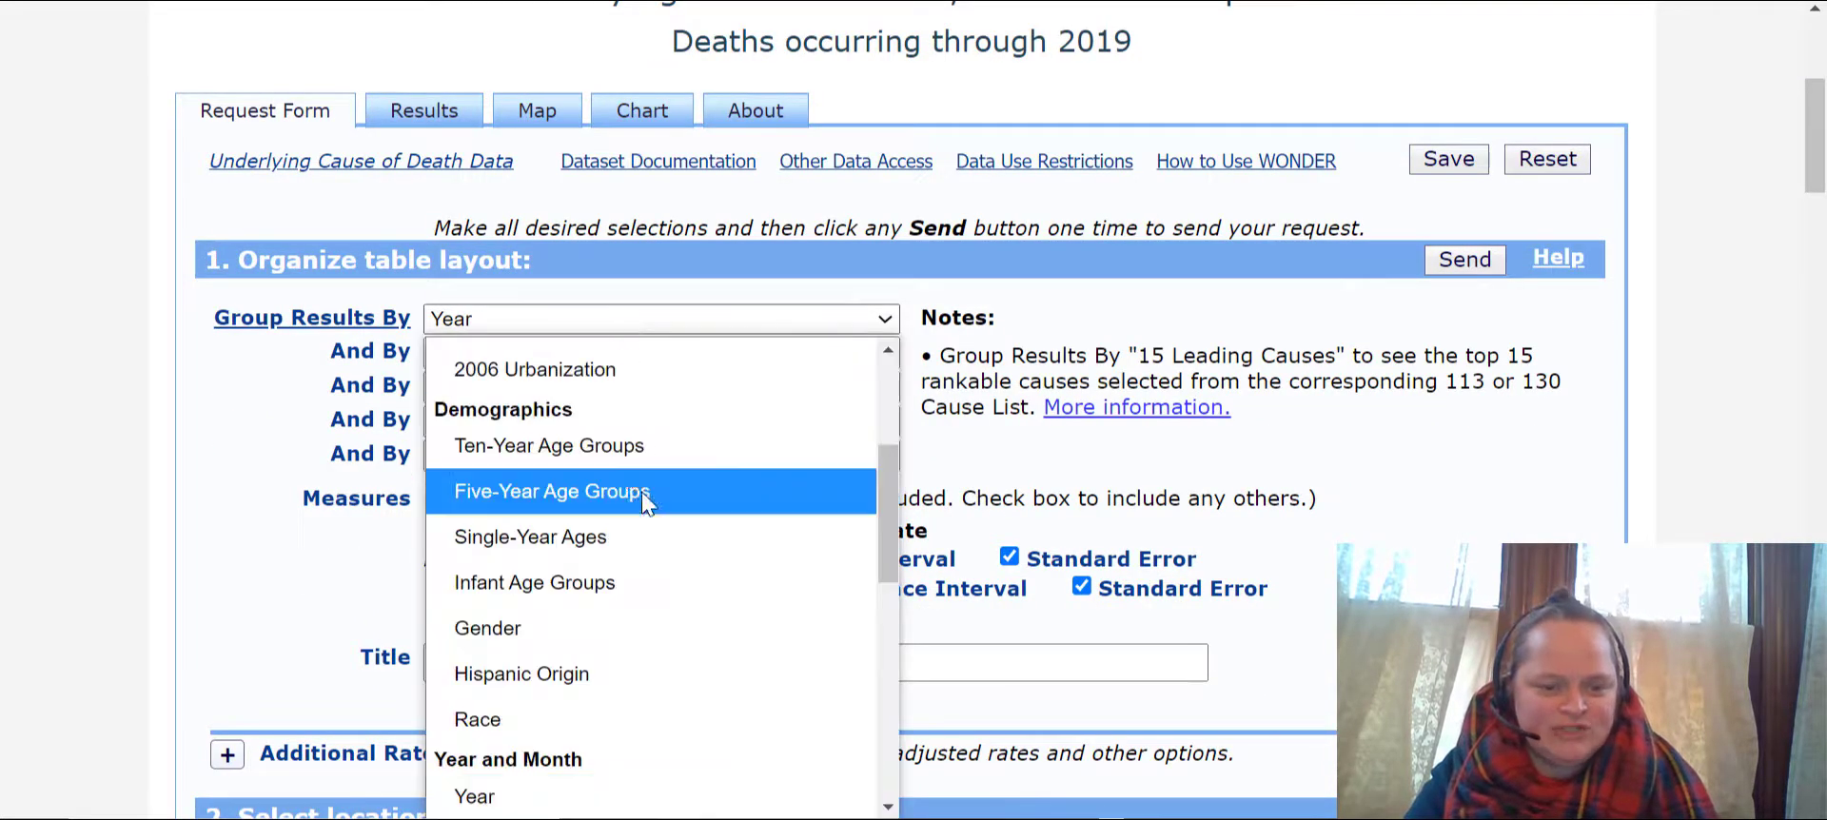
pyautogui.scroll(-5, 636, 490)
pyautogui.scroll(-2, 620, 502)
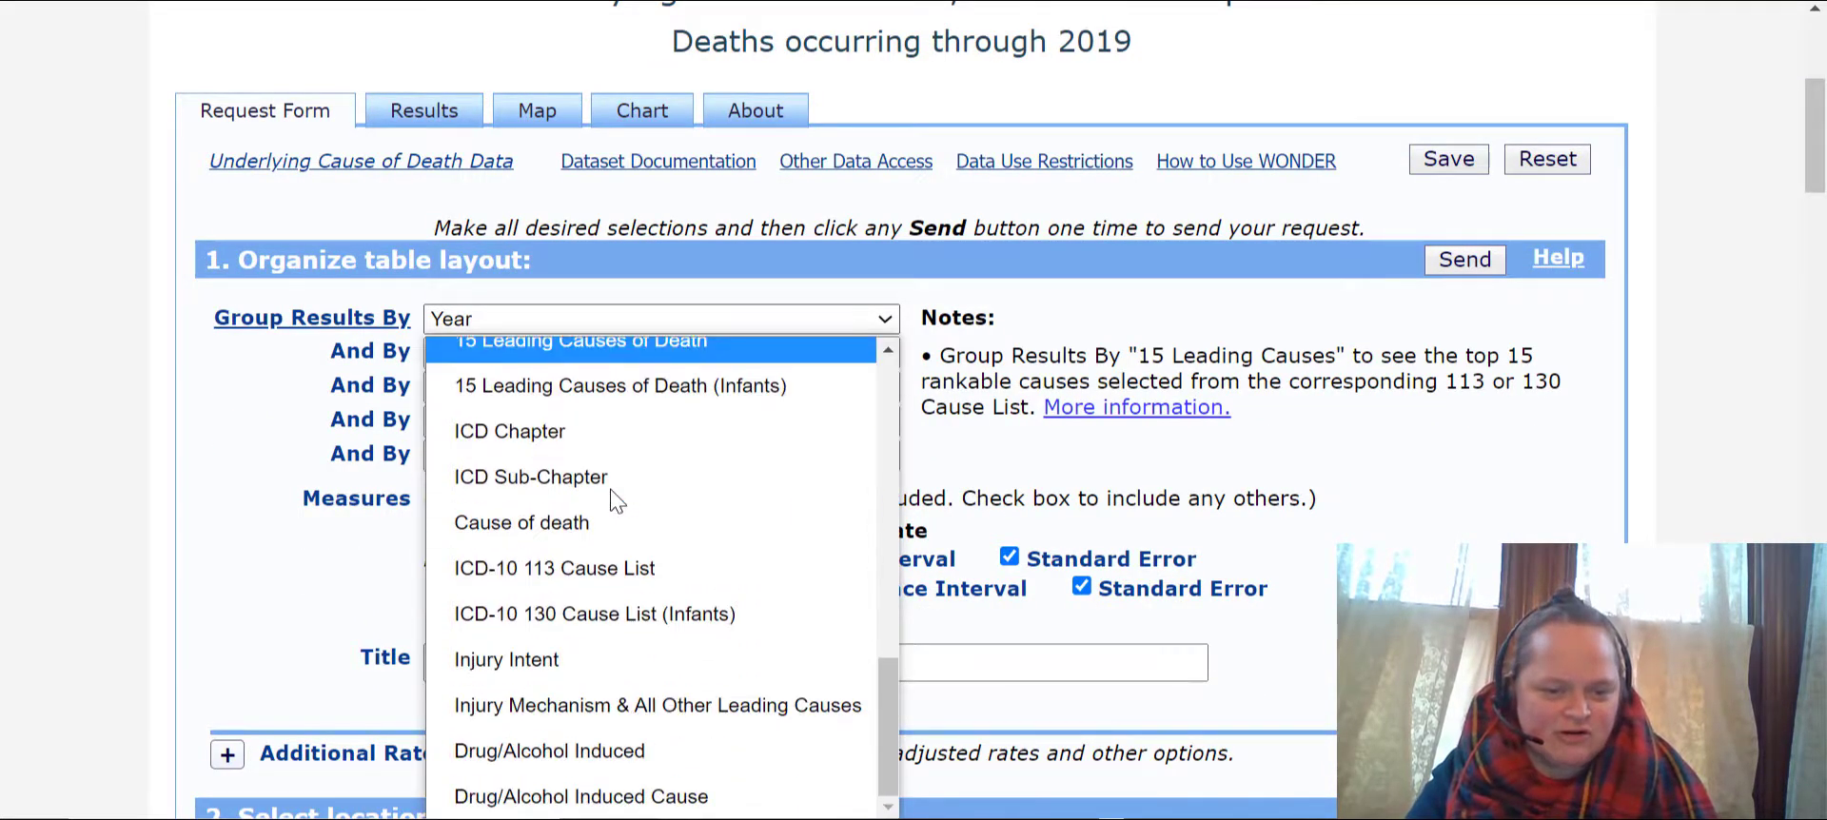
pyautogui.scroll(5, 616, 500)
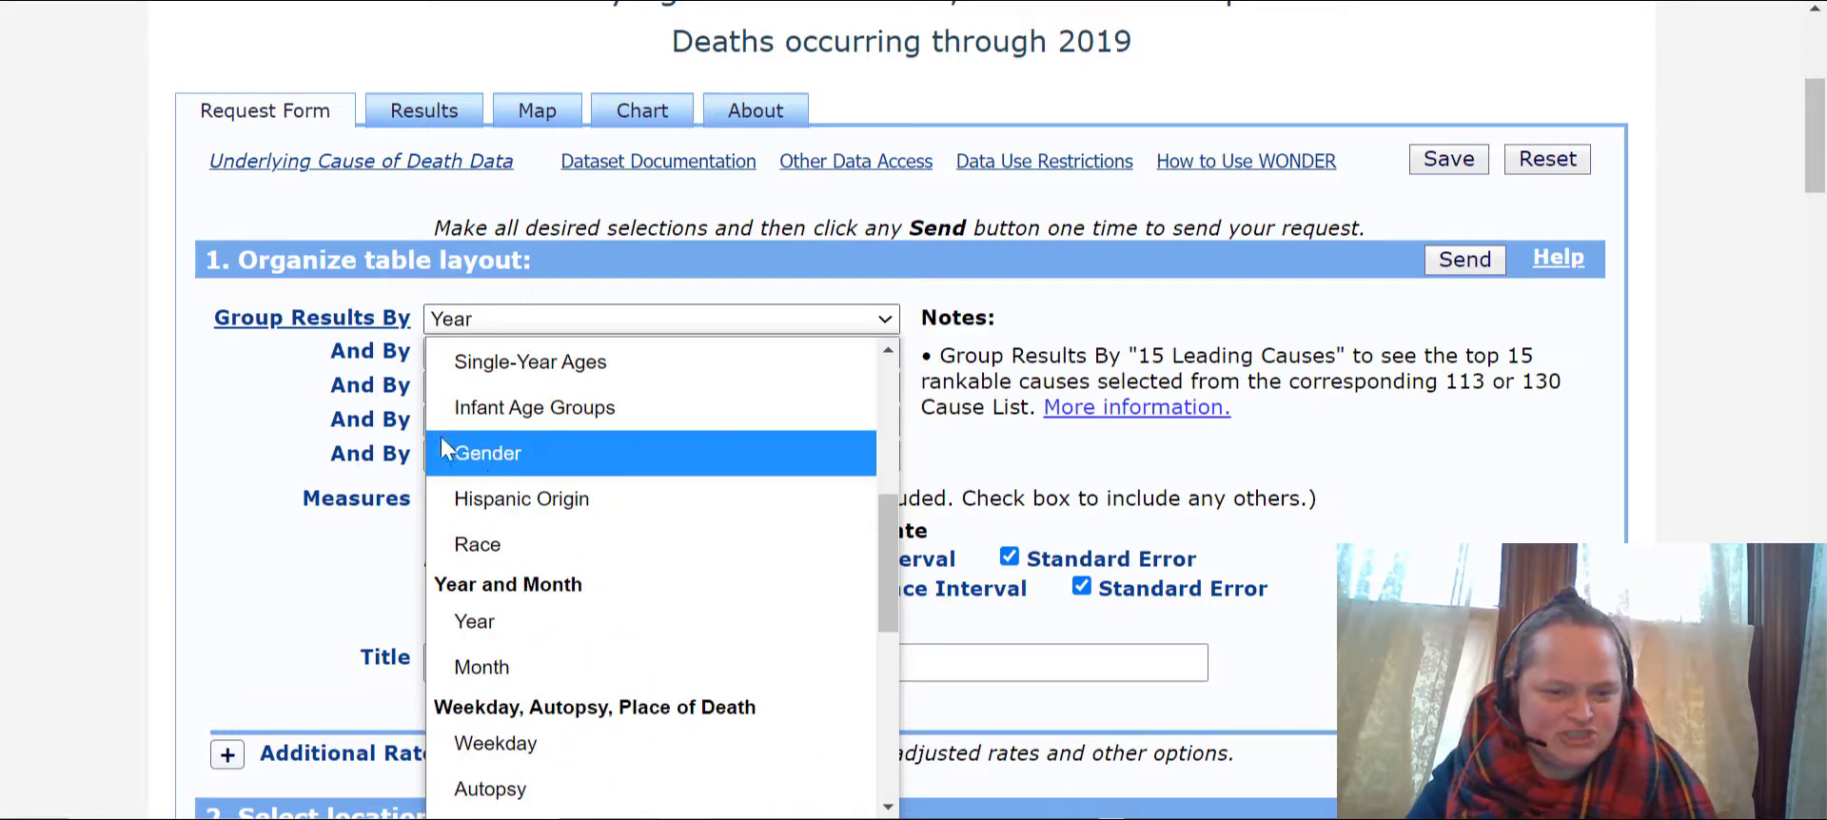
pyautogui.click(533, 453)
# - Set Year as the second grouping
pyautogui.click(496, 356)
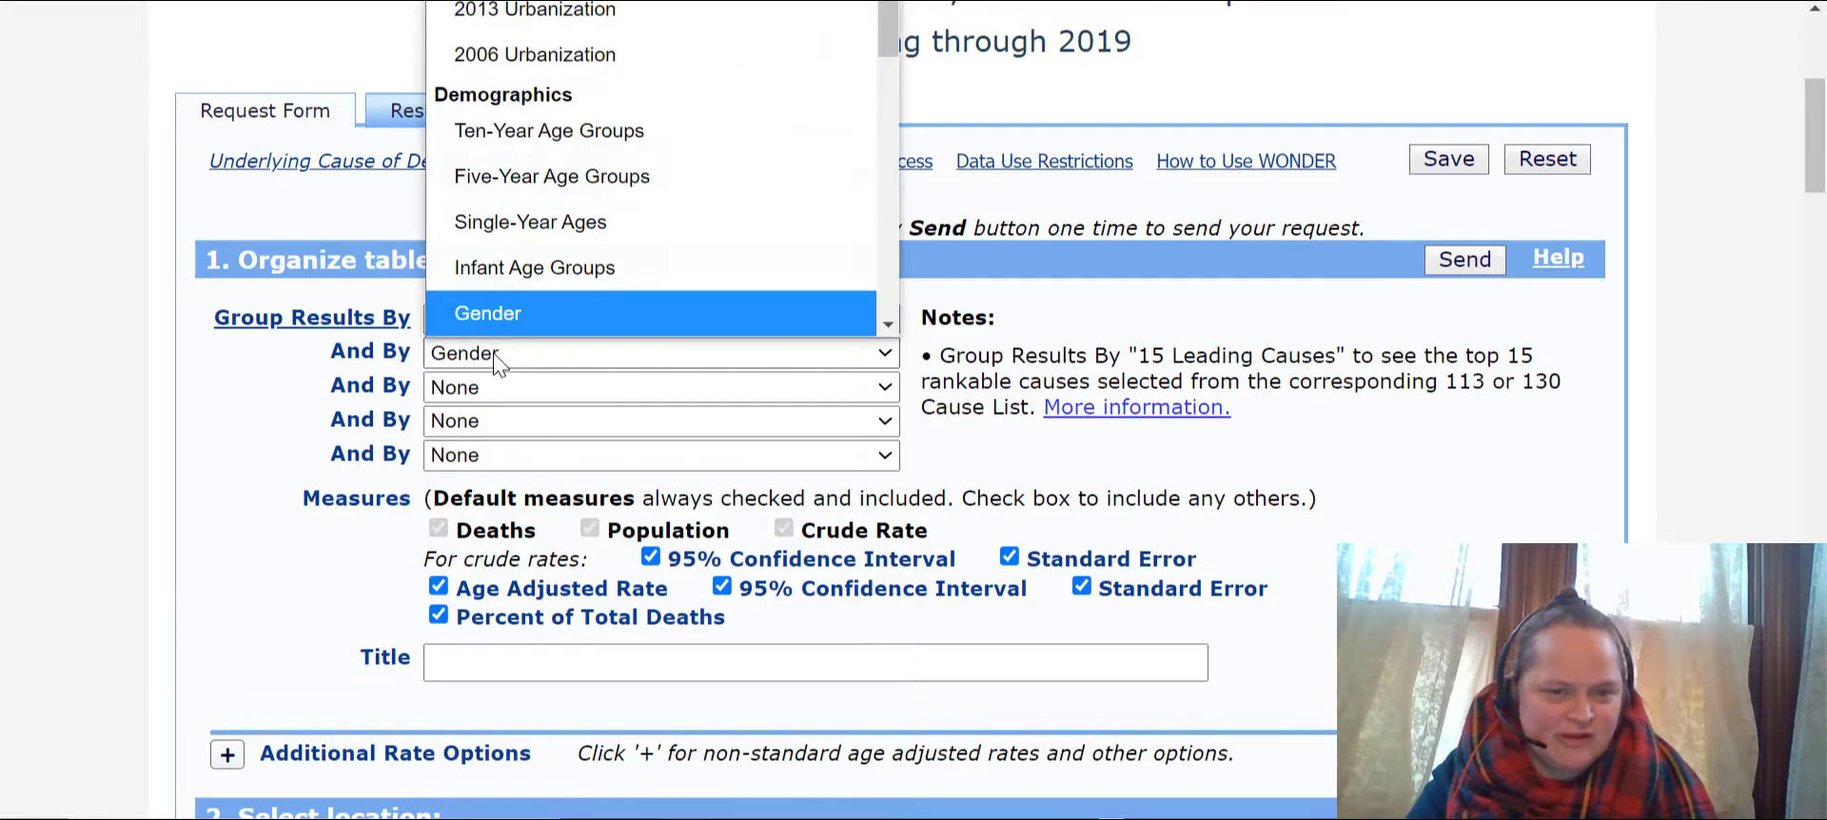
pyautogui.click(496, 314)
pyautogui.scroll(3, 513, 295)
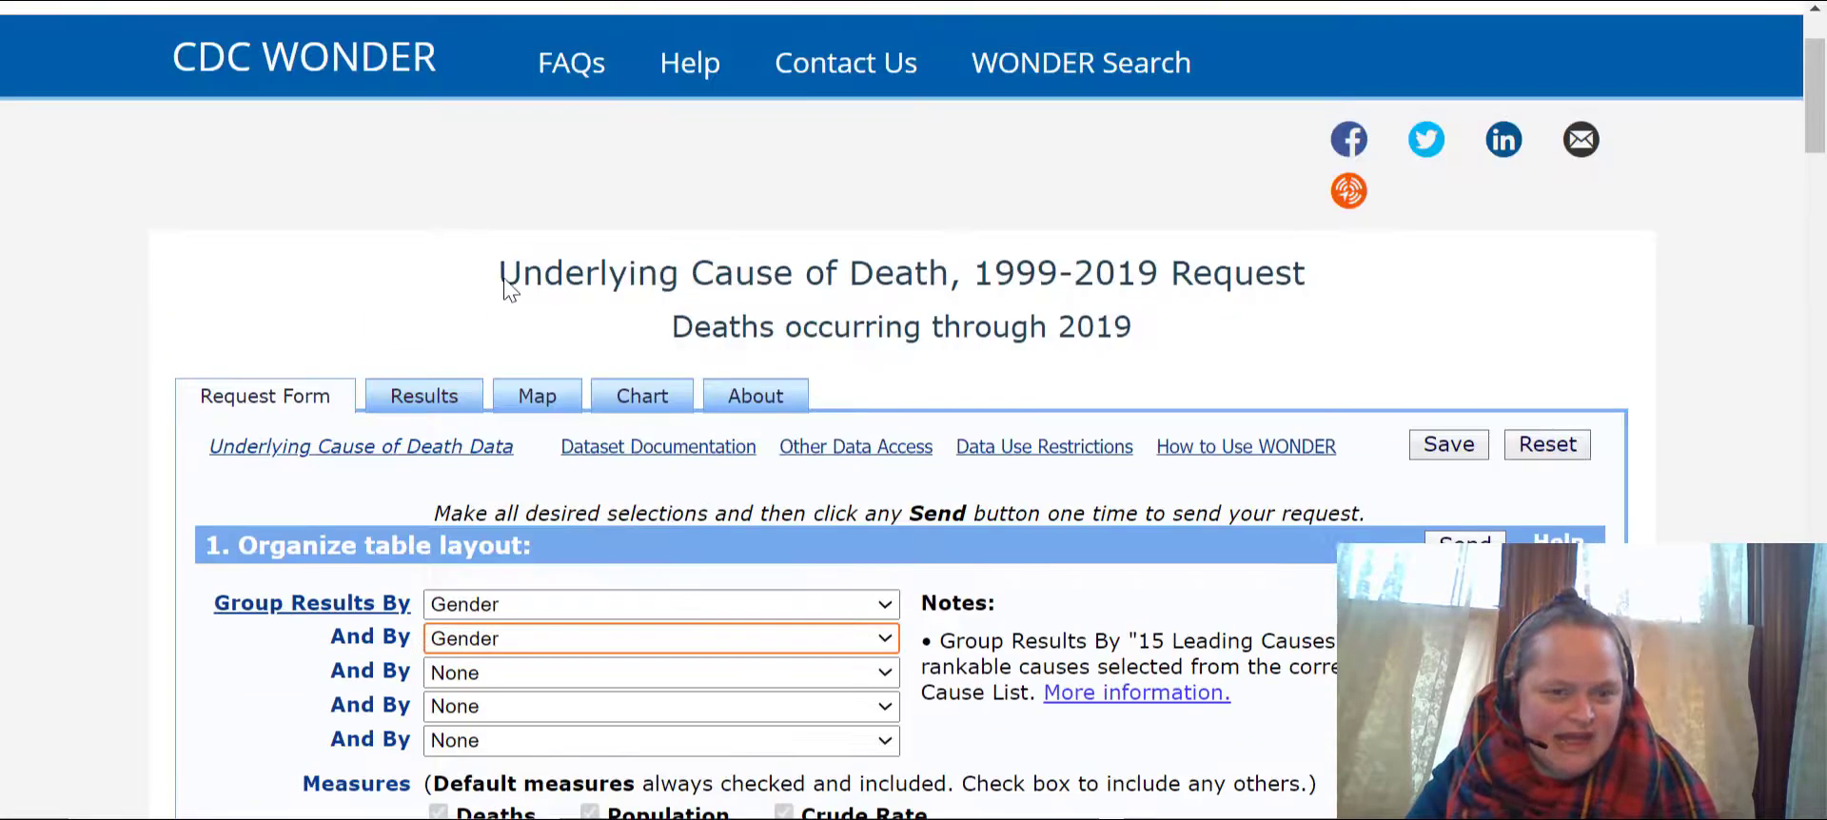
pyautogui.click(866, 644)
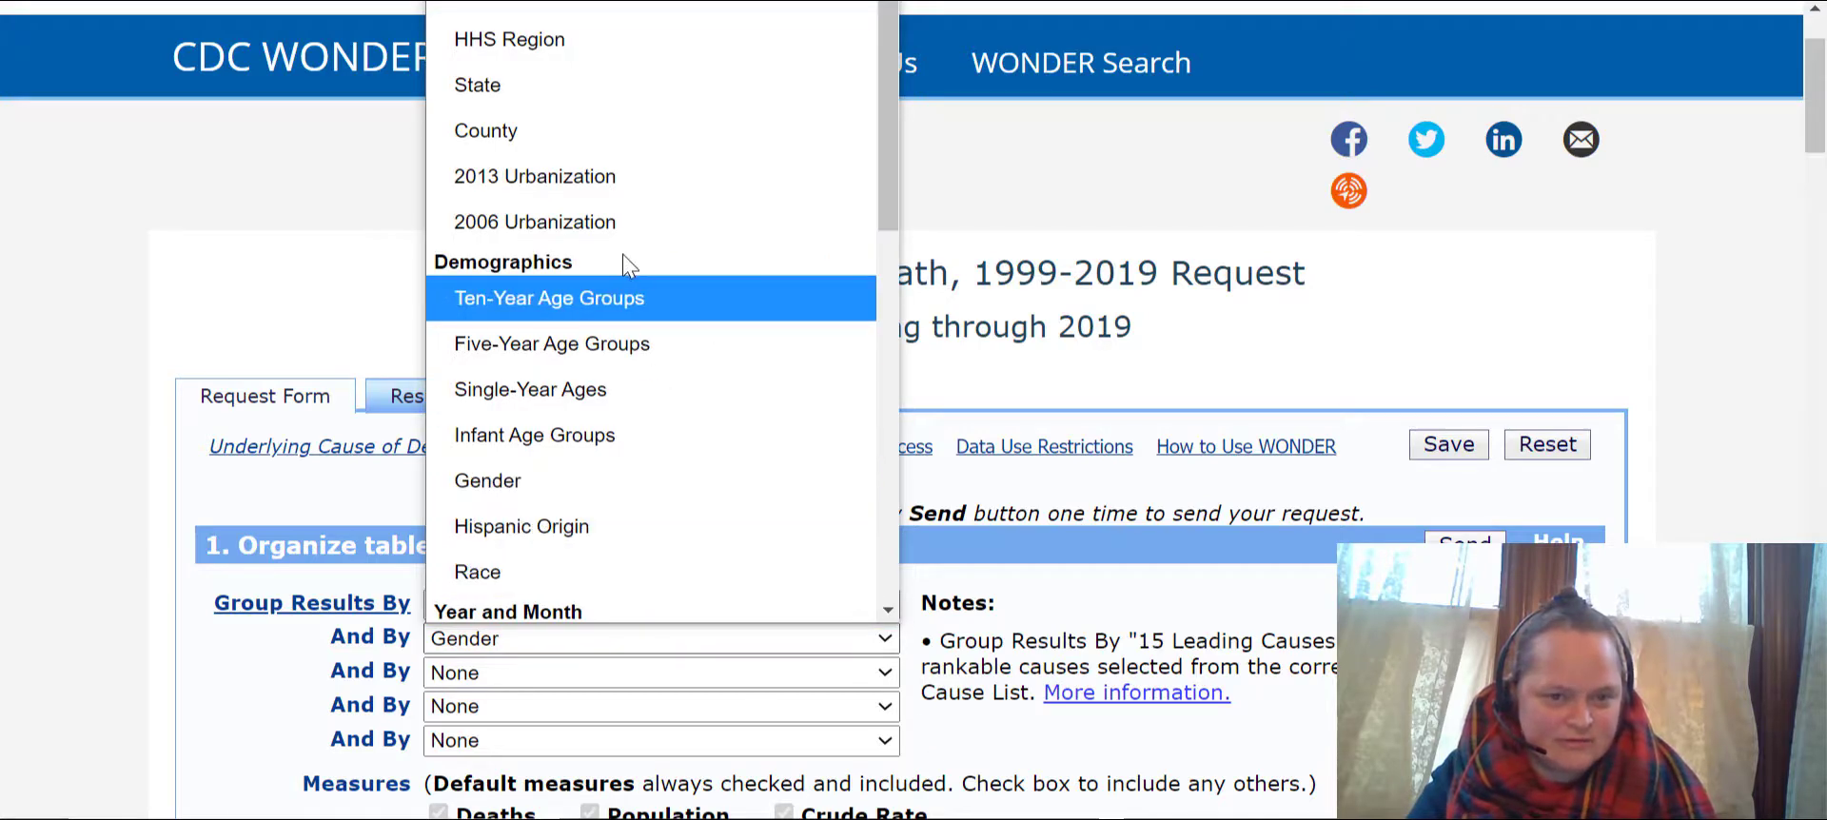
pyautogui.scroll(-3, 621, 254)
pyautogui.click(567, 362)
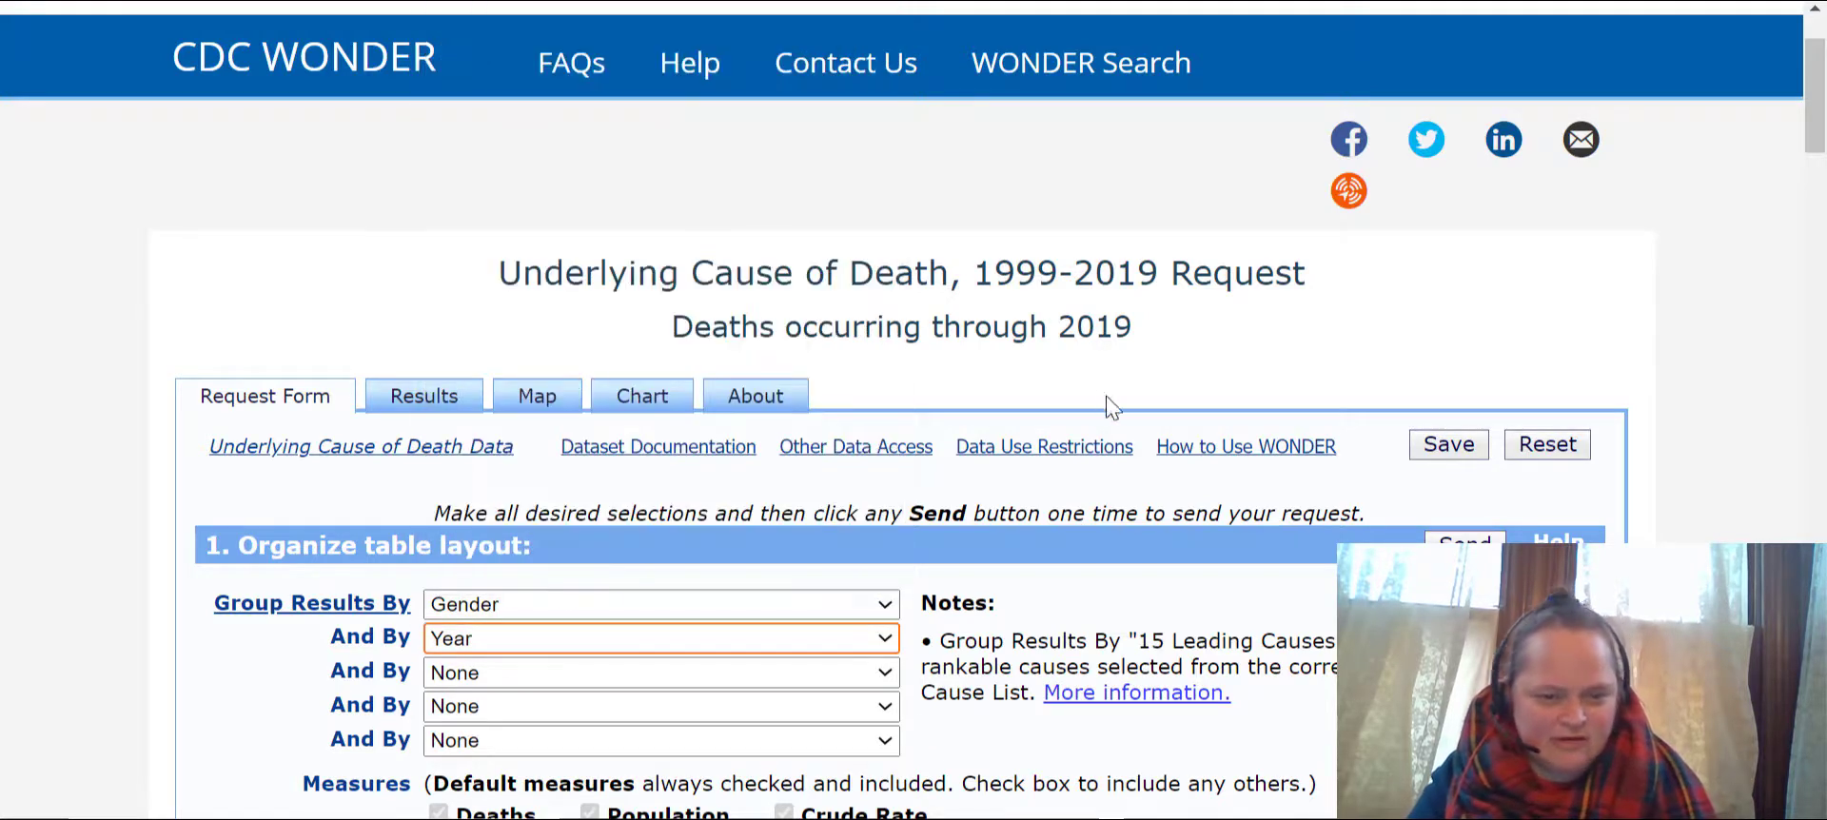
# - Send the regrouped request and review the Gender-then-Year results table
pyautogui.click(1465, 539)
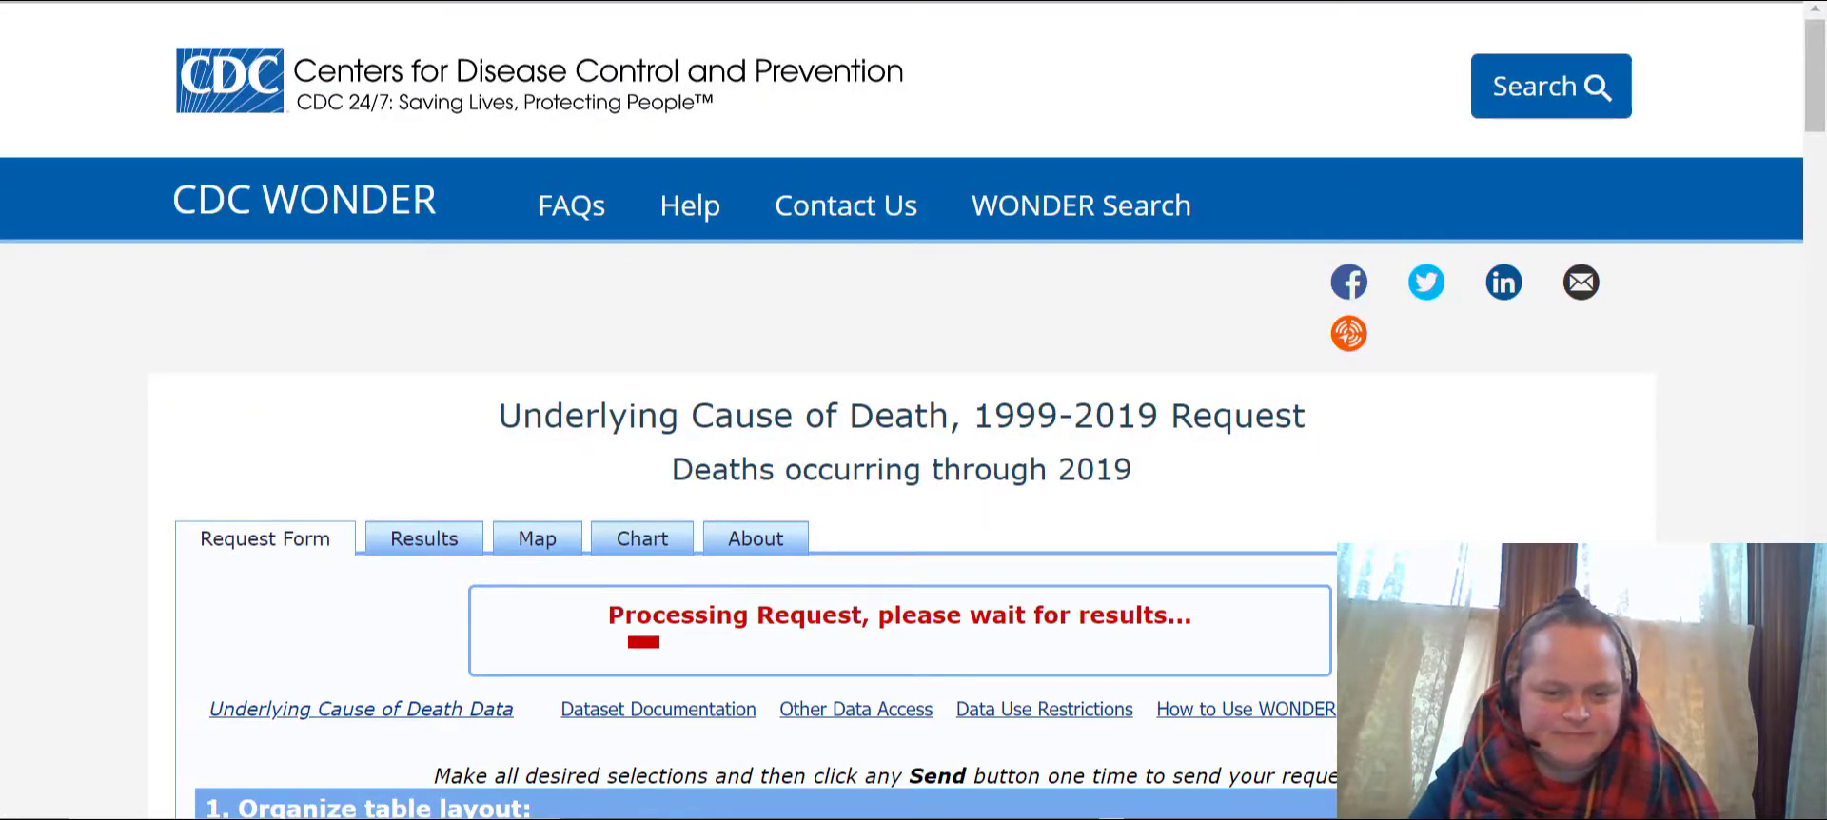
pyautogui.scroll(-5, 1162, 420)
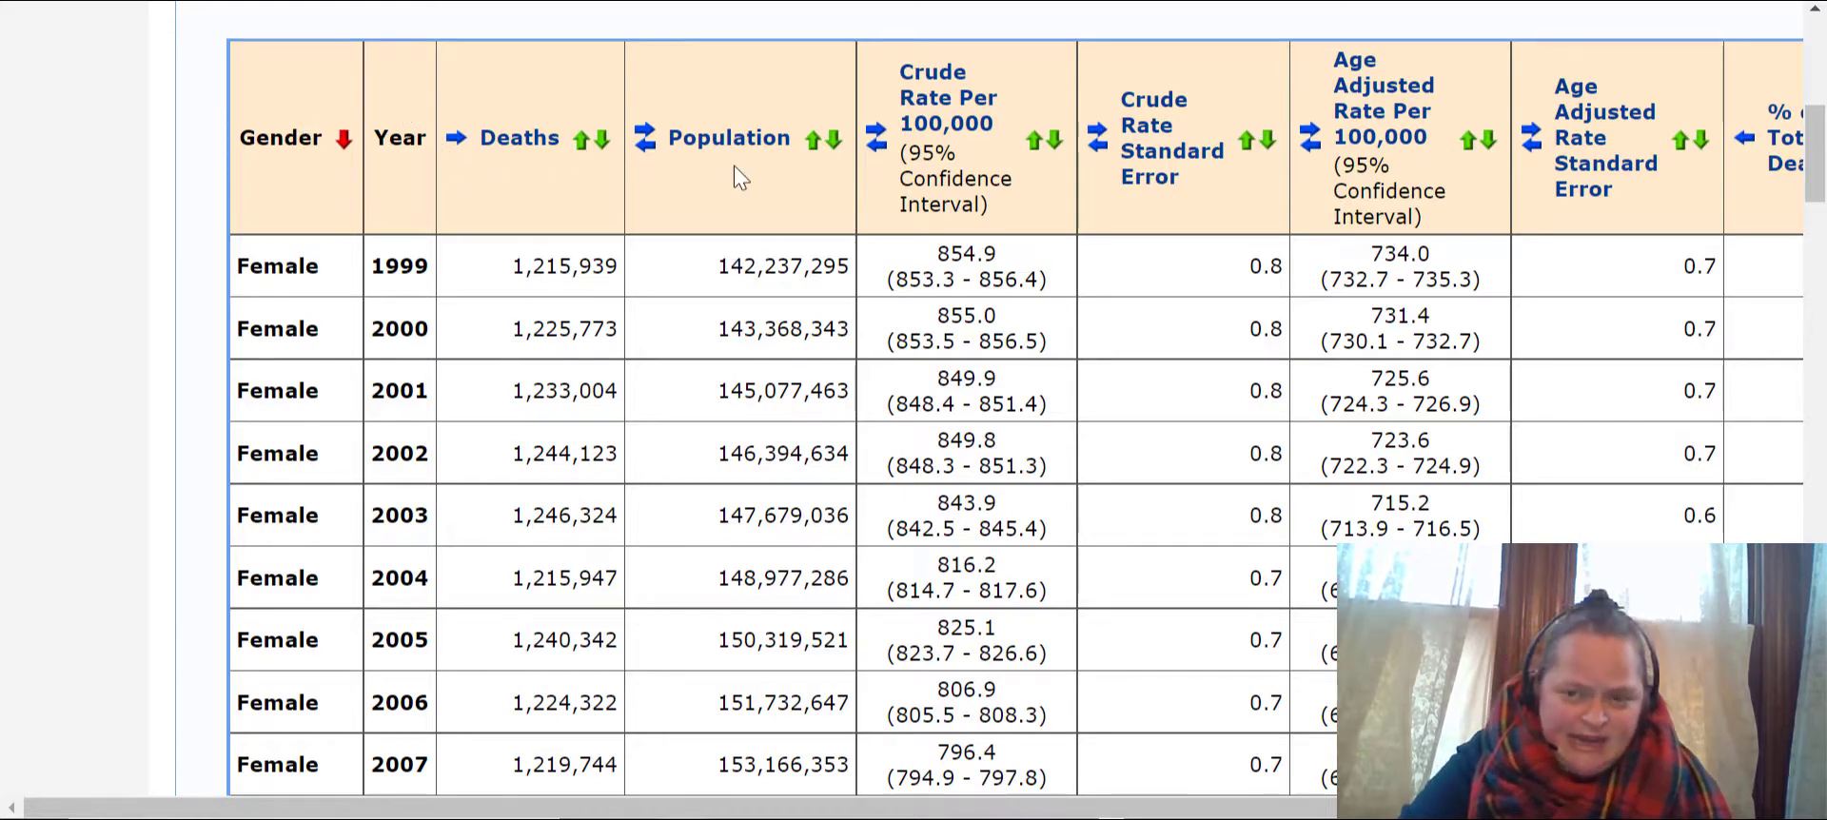
pyautogui.moveTo(1247, 804); pyautogui.dragTo(1356, 804)
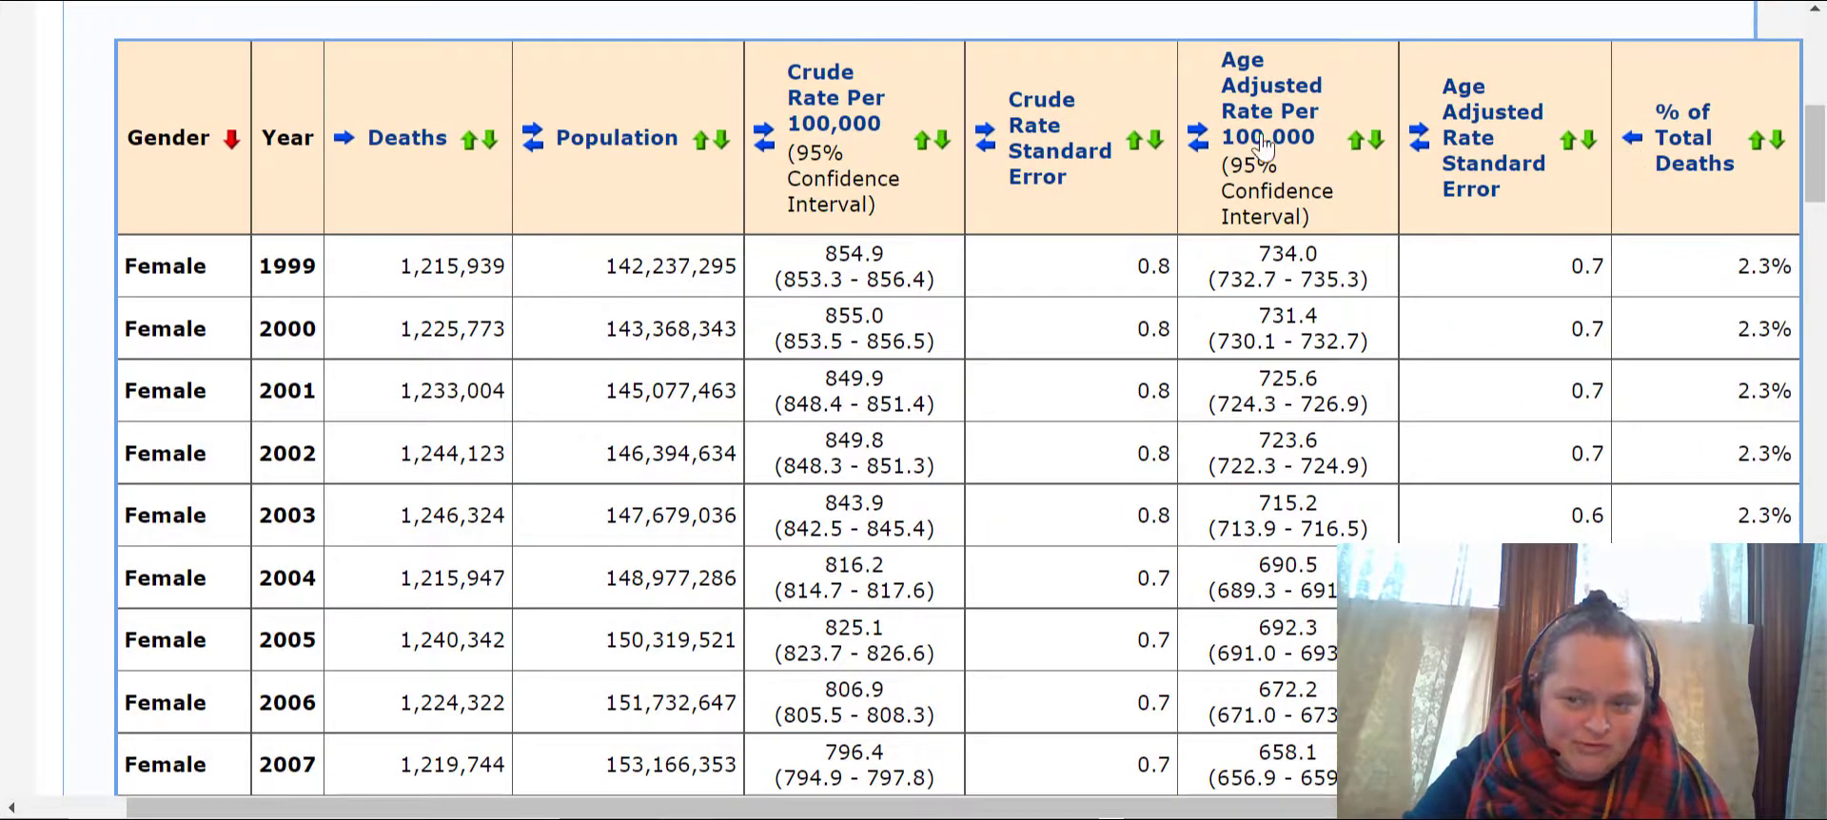
pyautogui.click(983, 148)
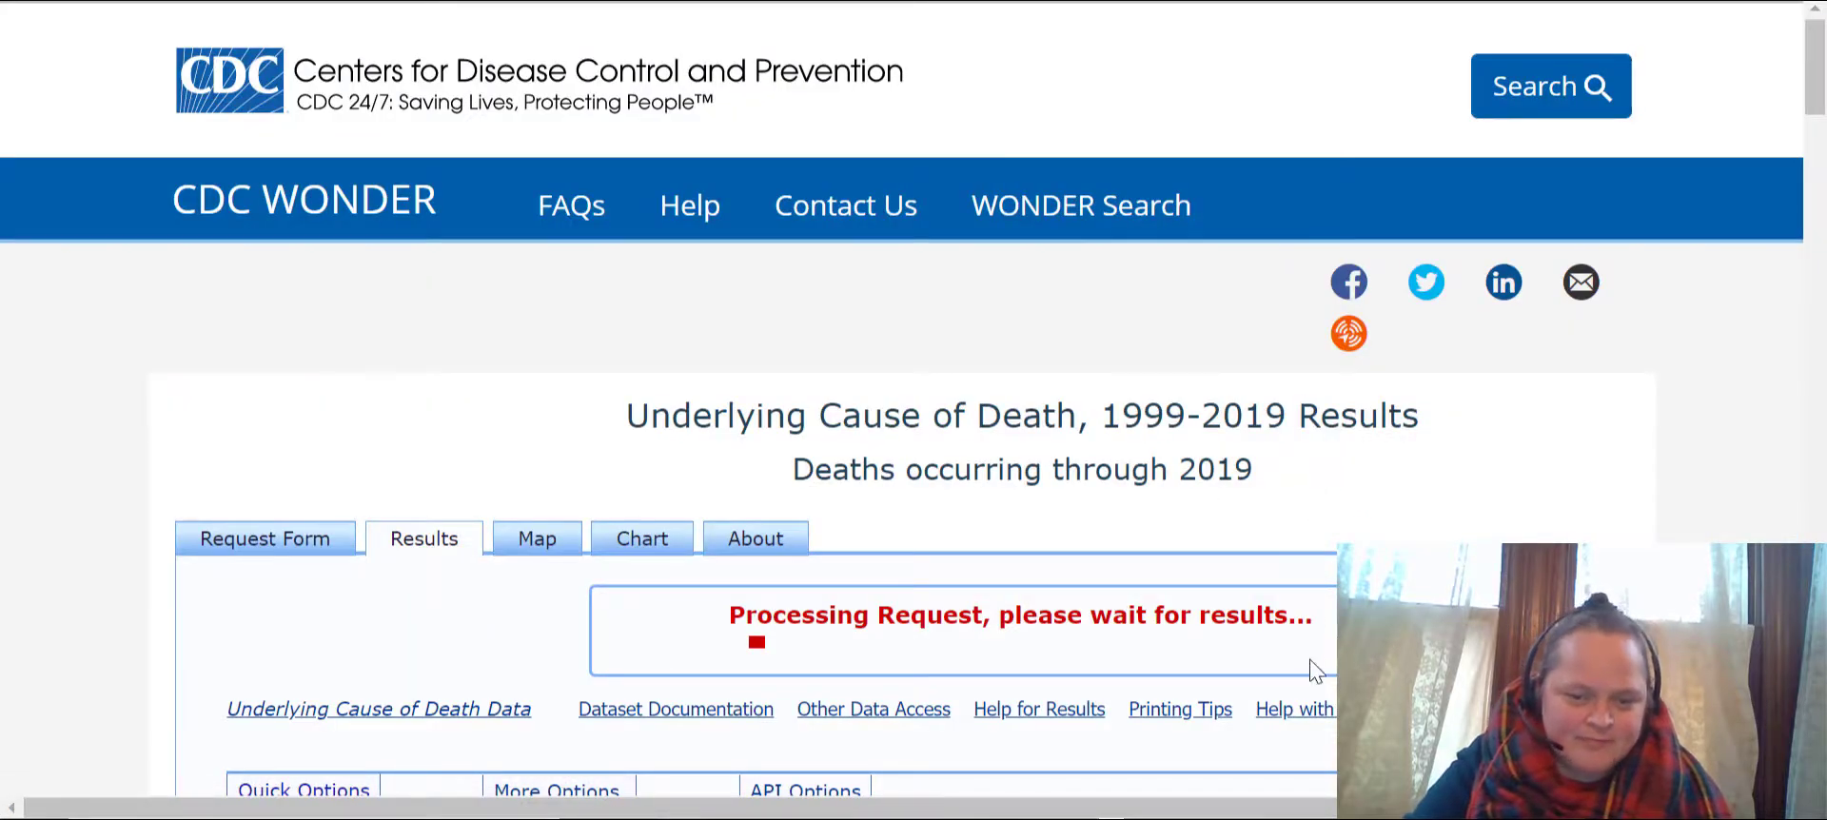
pyautogui.scroll(-5, 1295, 572)
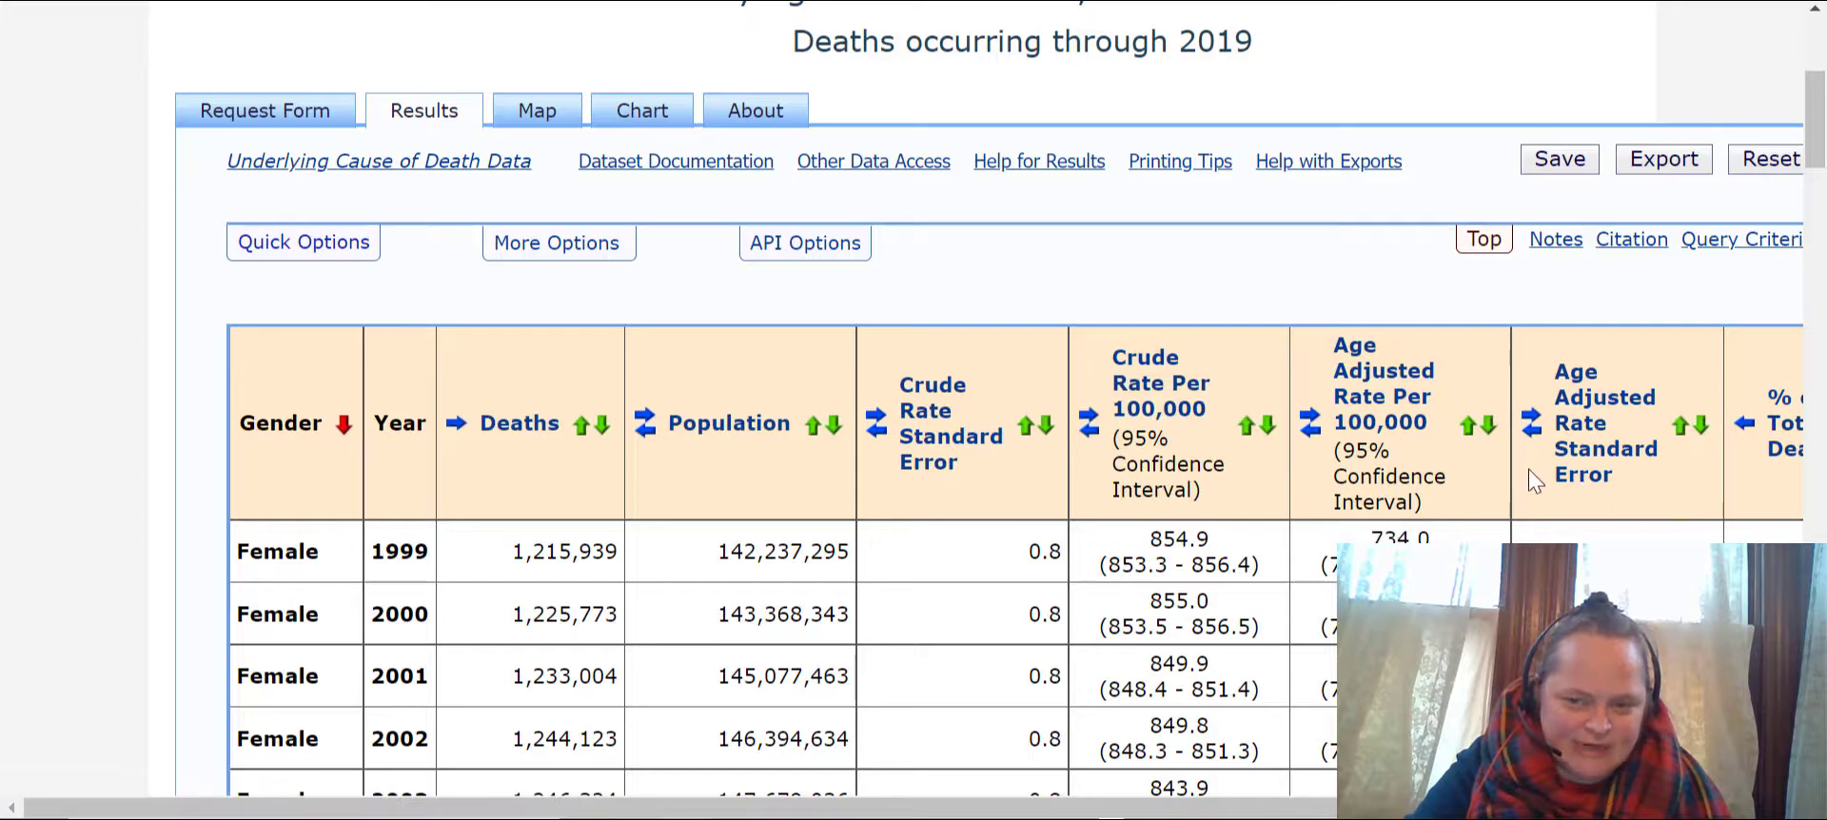
pyautogui.scroll(-4, 1535, 481)
pyautogui.scroll(3, 1418, 452)
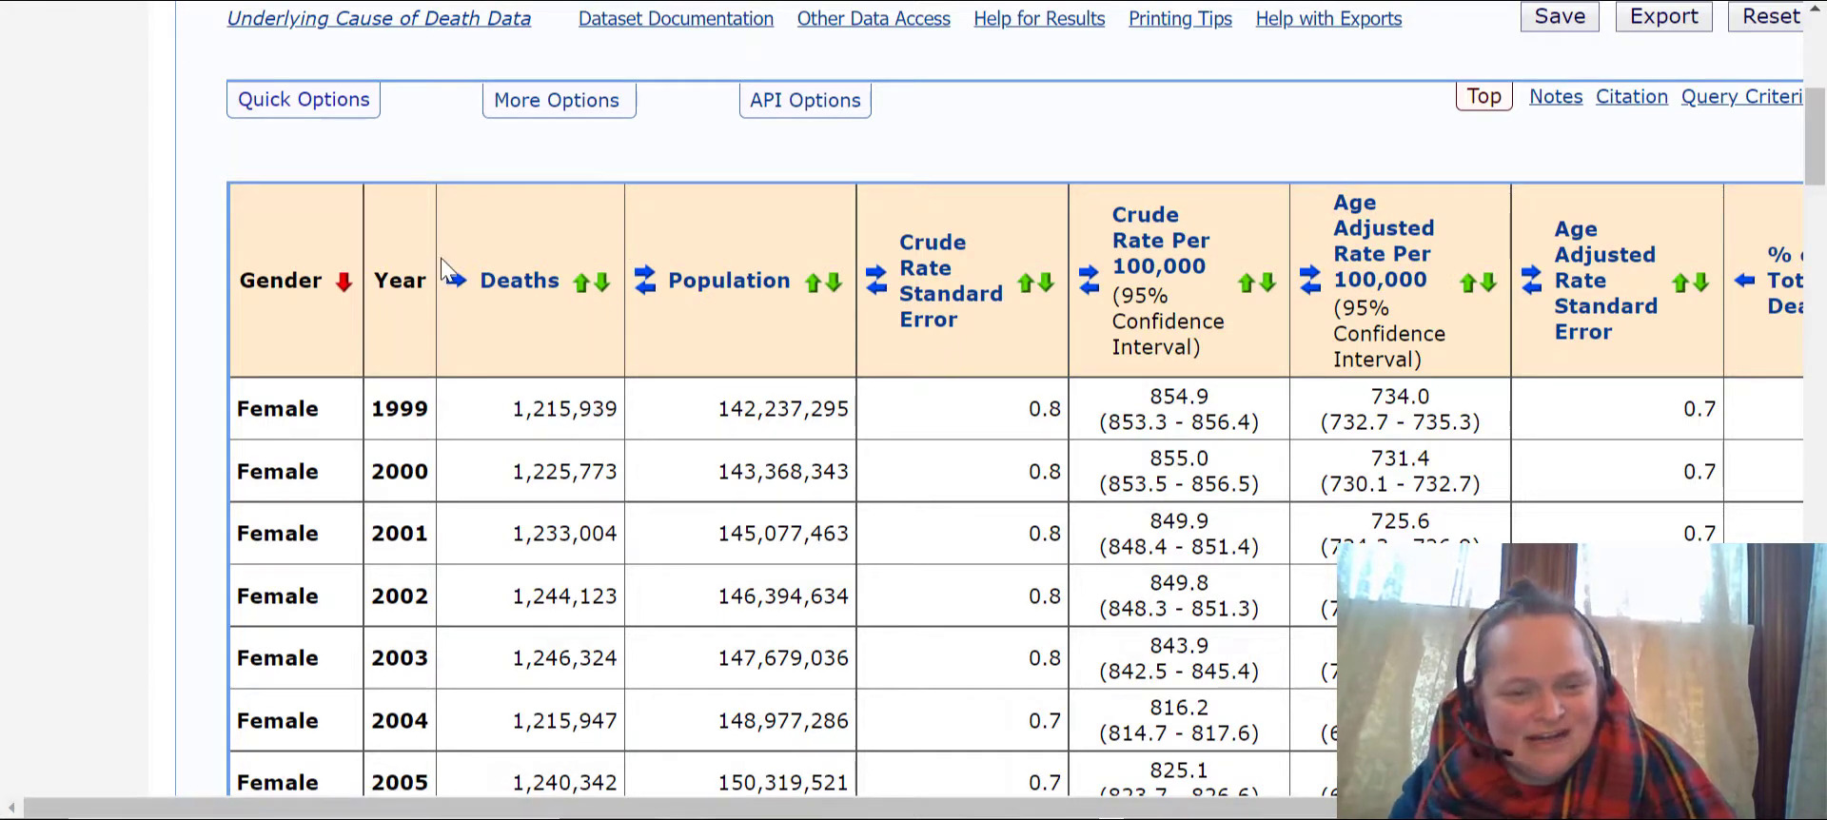
# - Move Crude Rate Per 100,000 and Age Adjusted Rate Per 100,000 beside Population
pyautogui.click(1089, 301)
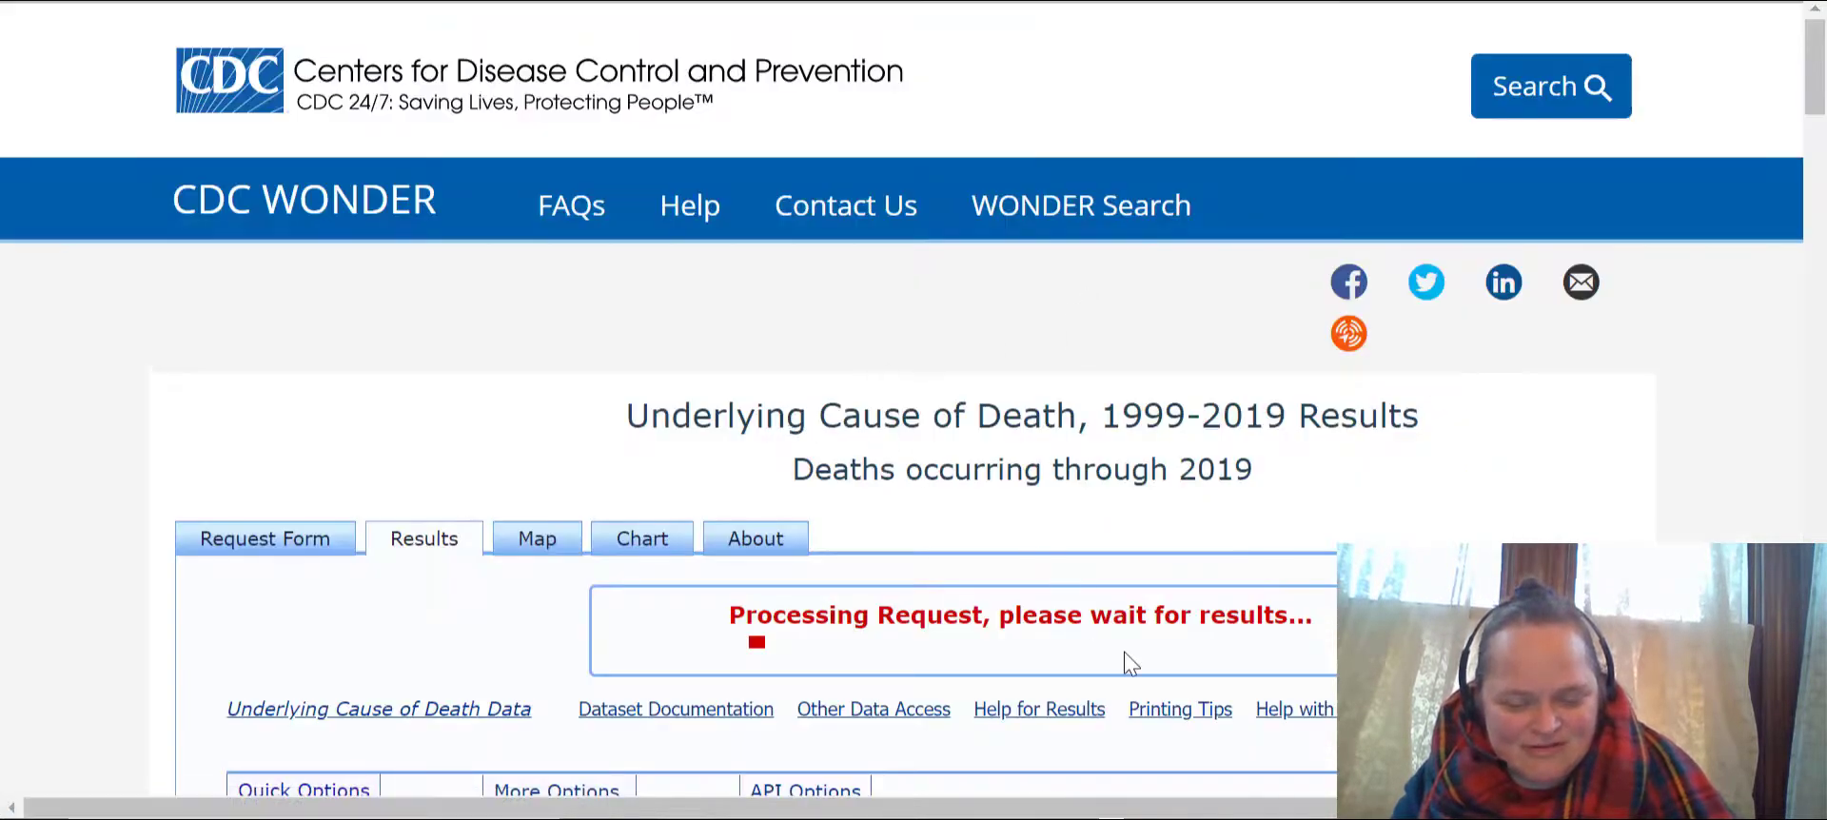
pyautogui.scroll(-4, 1195, 526)
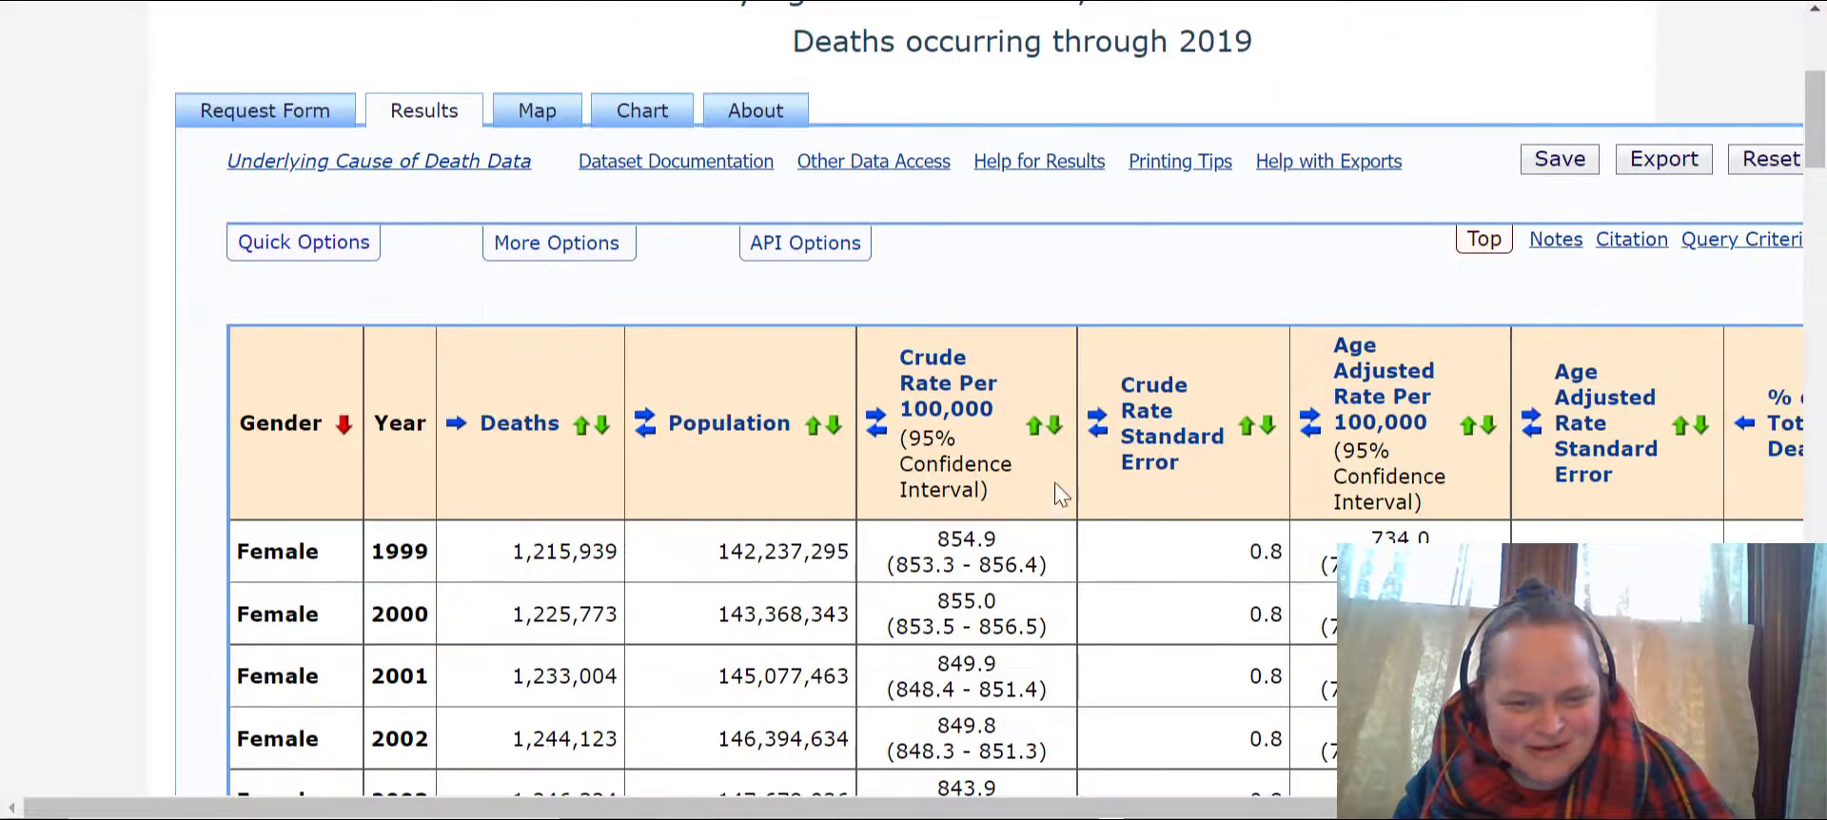
pyautogui.click(1310, 423)
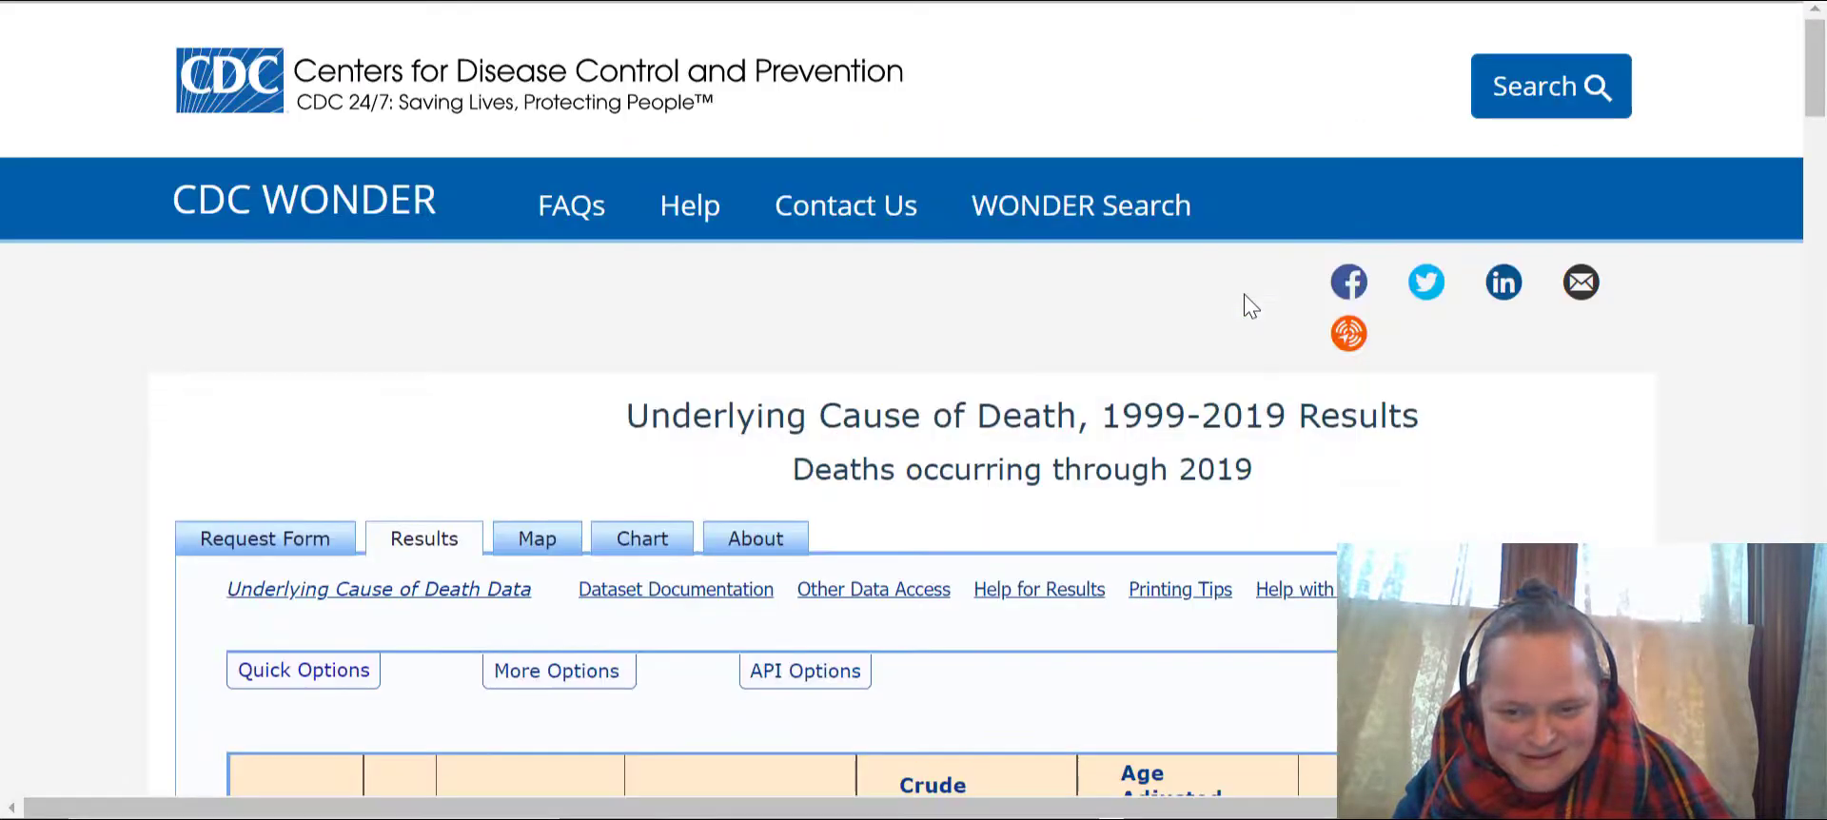
pyautogui.scroll(-7, 1247, 301)
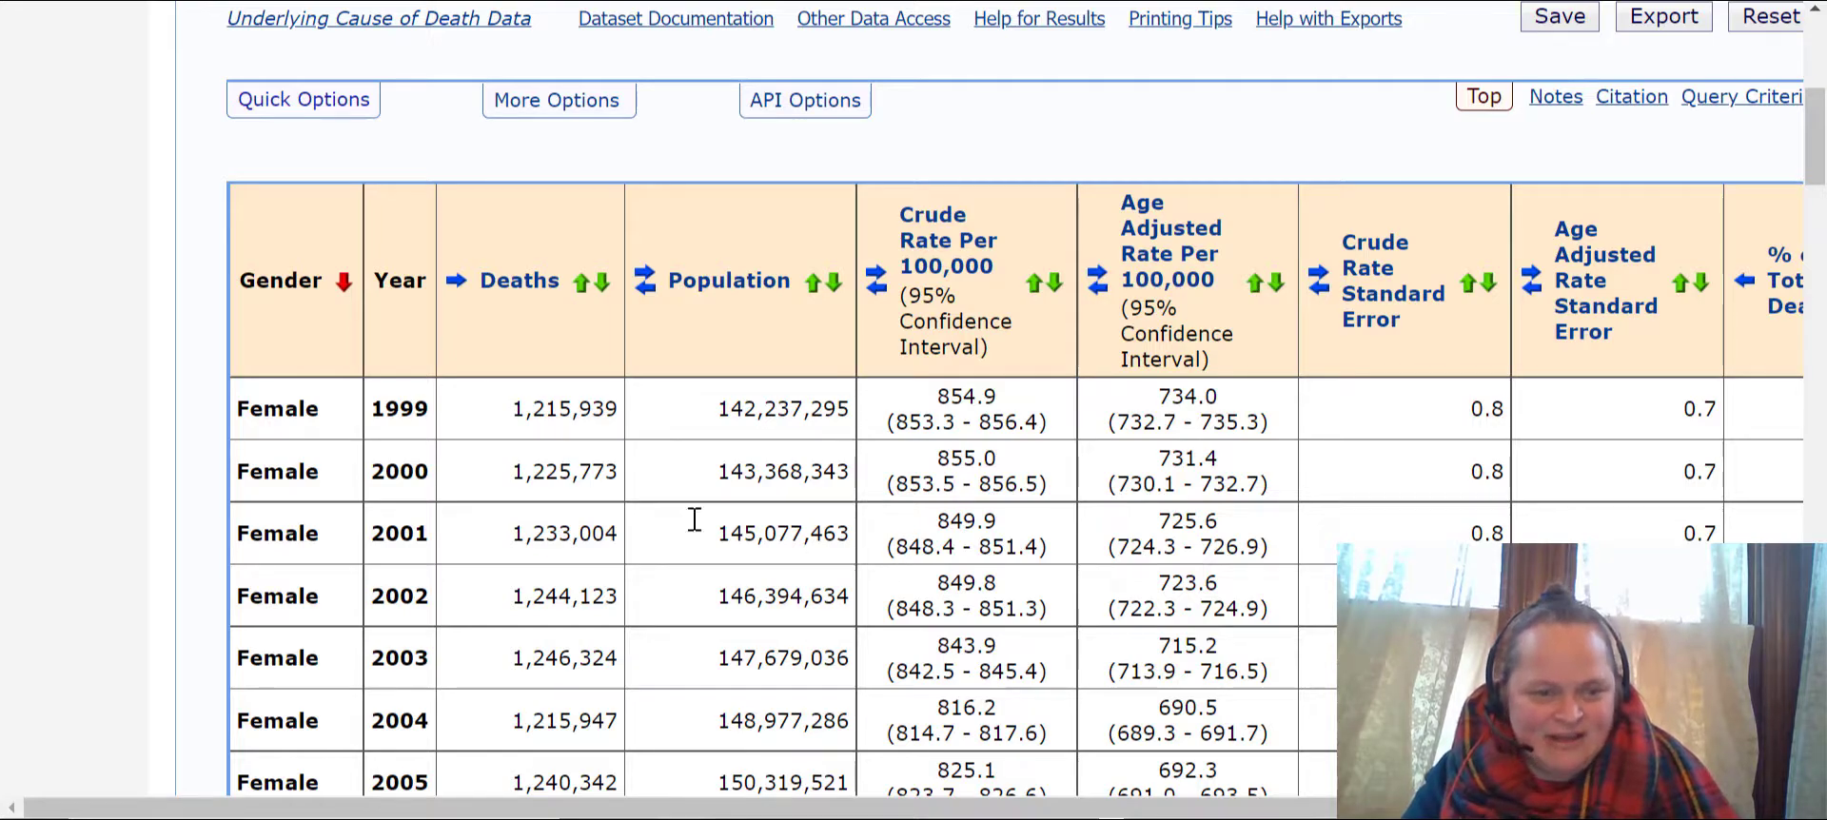
pyautogui.scroll(-10, 302, 429)
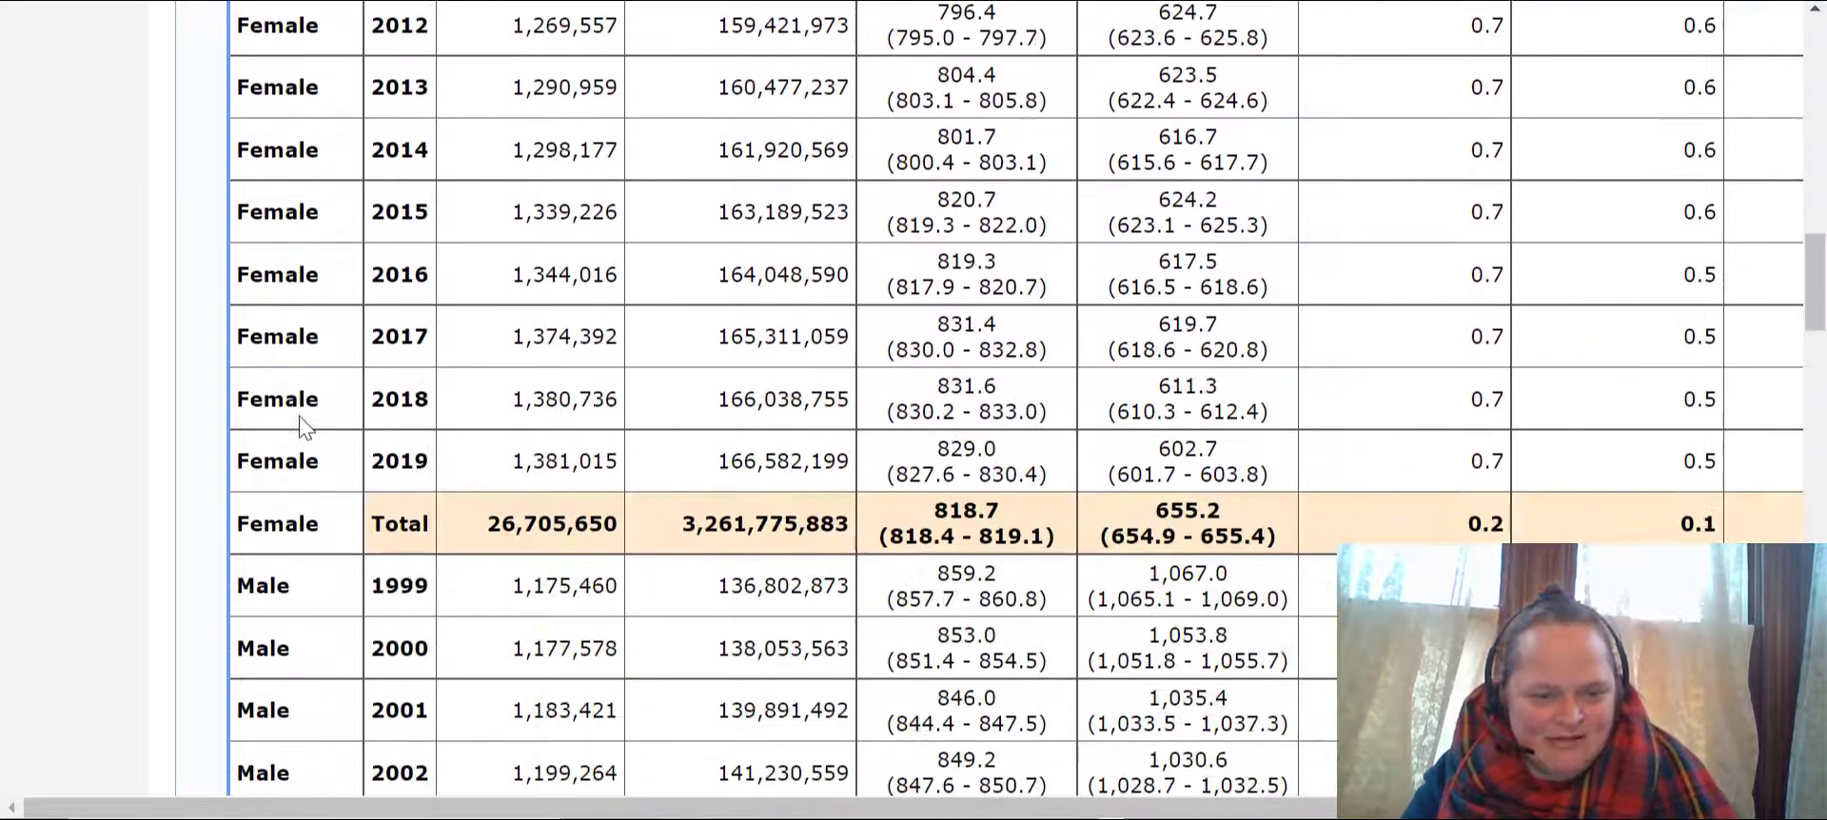
pyautogui.scroll(-1, 303, 428)
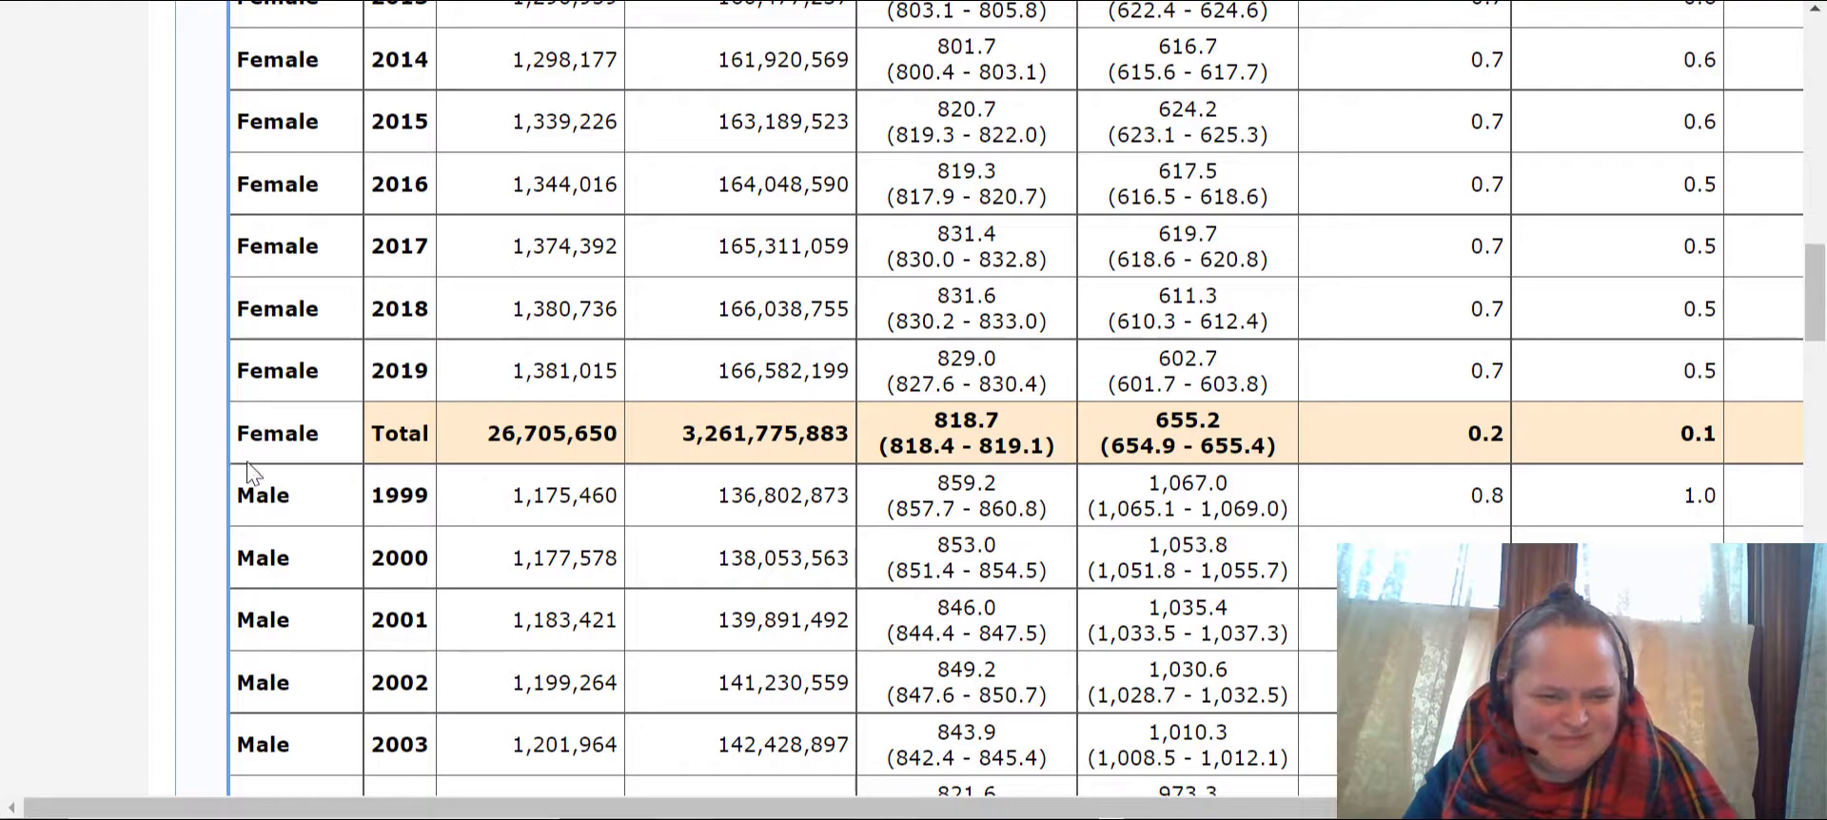
pyautogui.scroll(-6, 296, 502)
pyautogui.scroll(15, 289, 500)
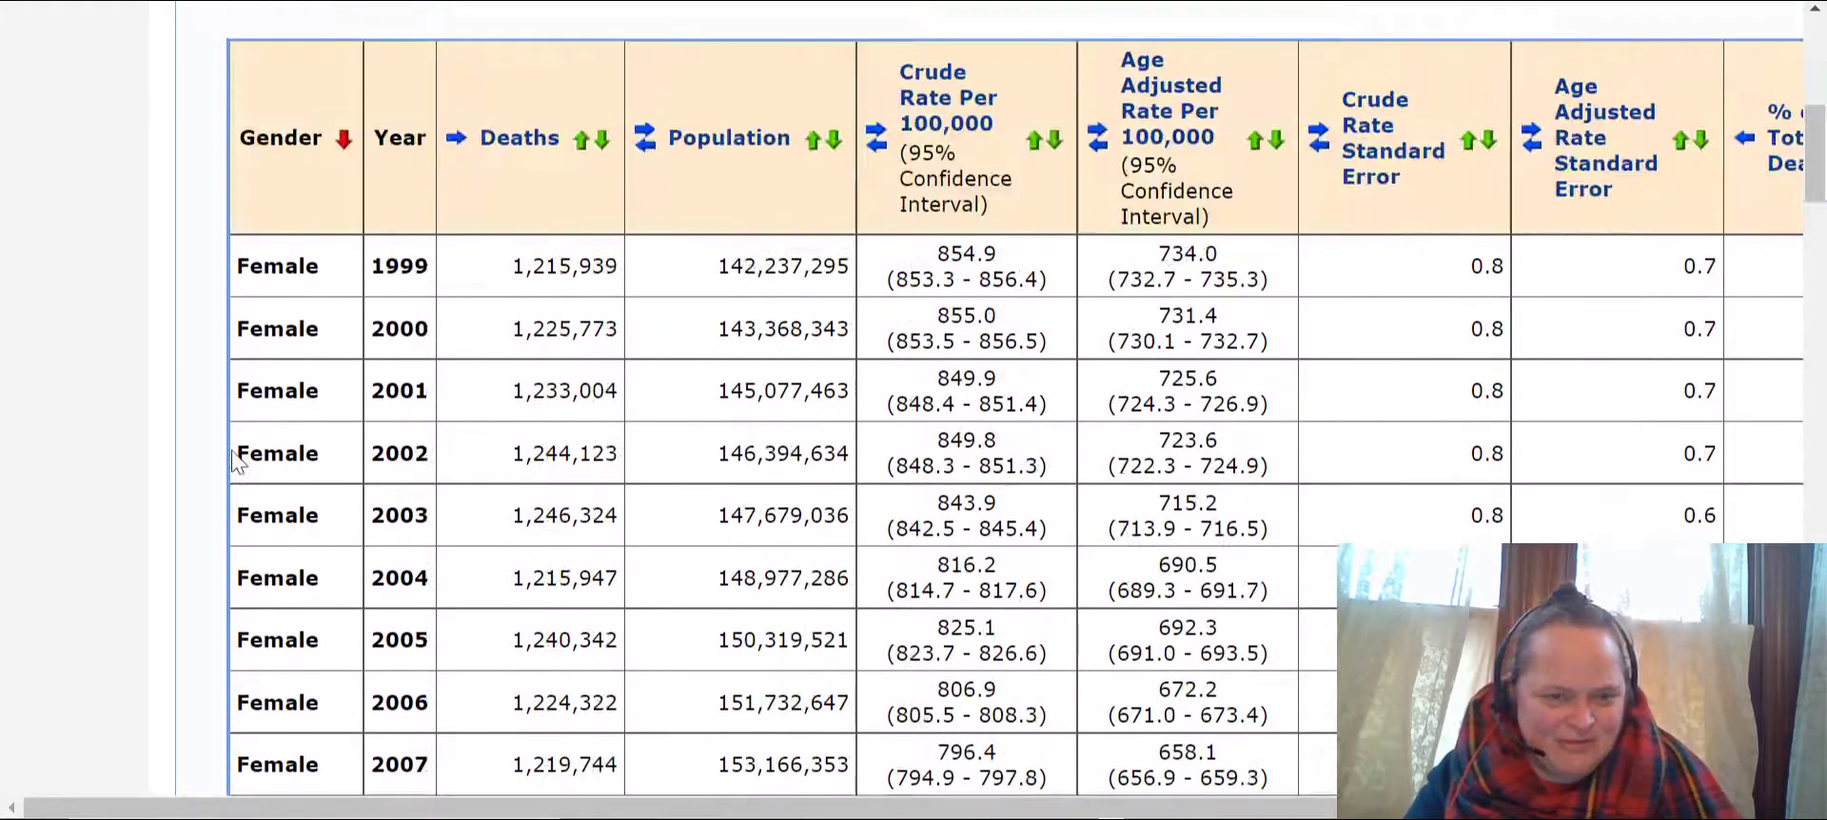
# - Hide the gender Total rows and export the results as a .txt file
pyautogui.click(301, 384)
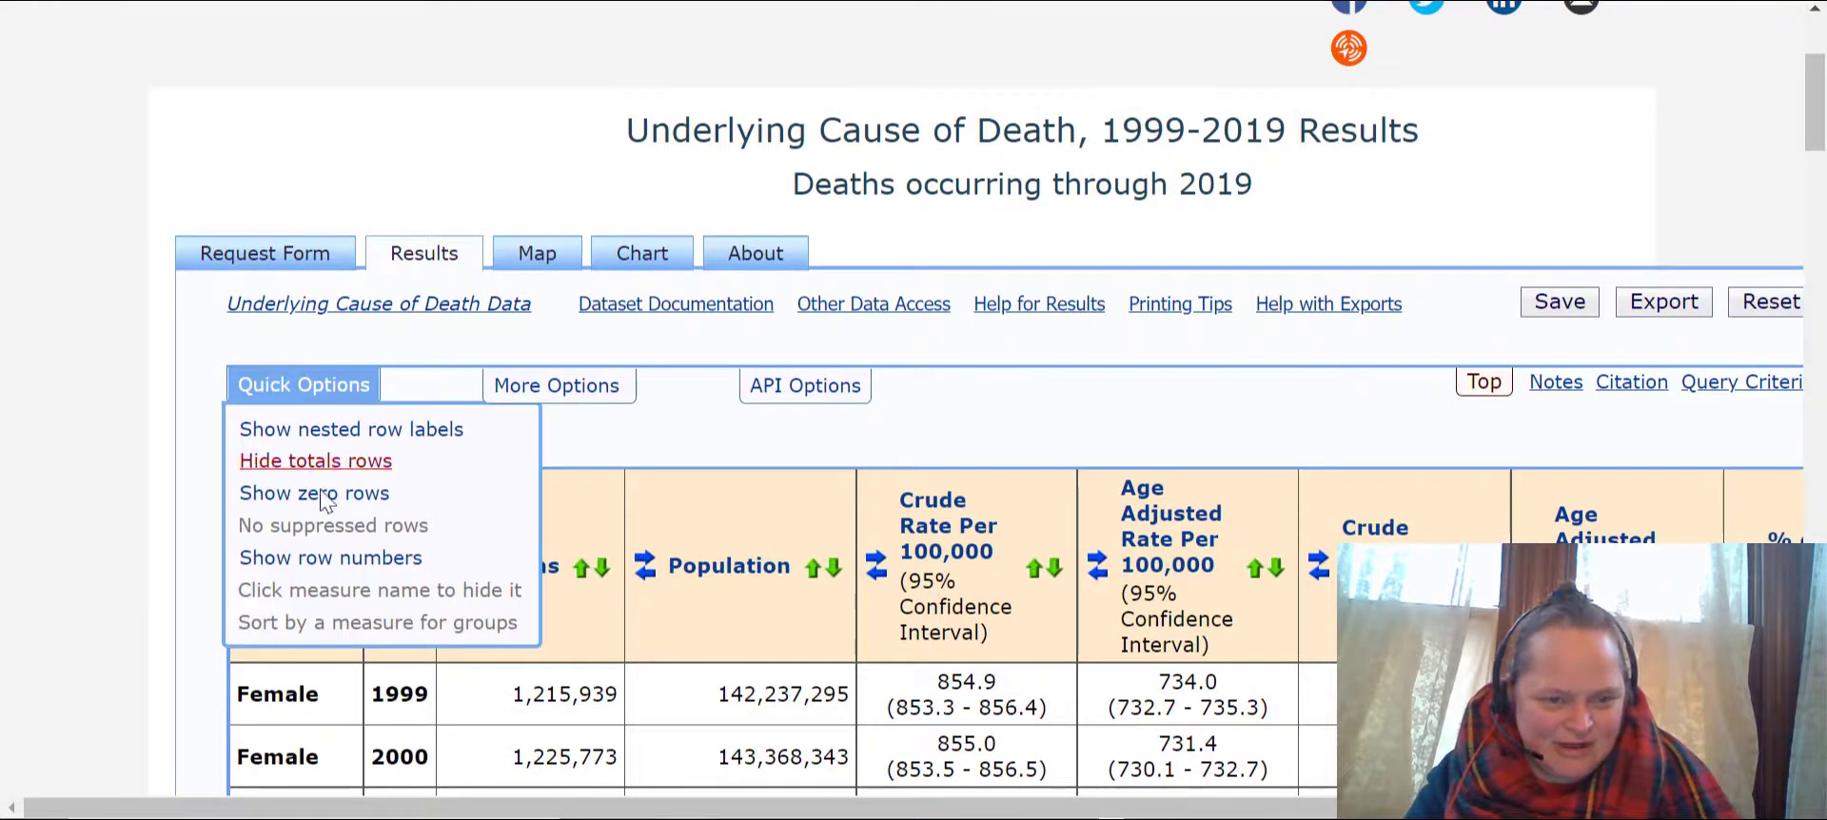
pyautogui.click(317, 464)
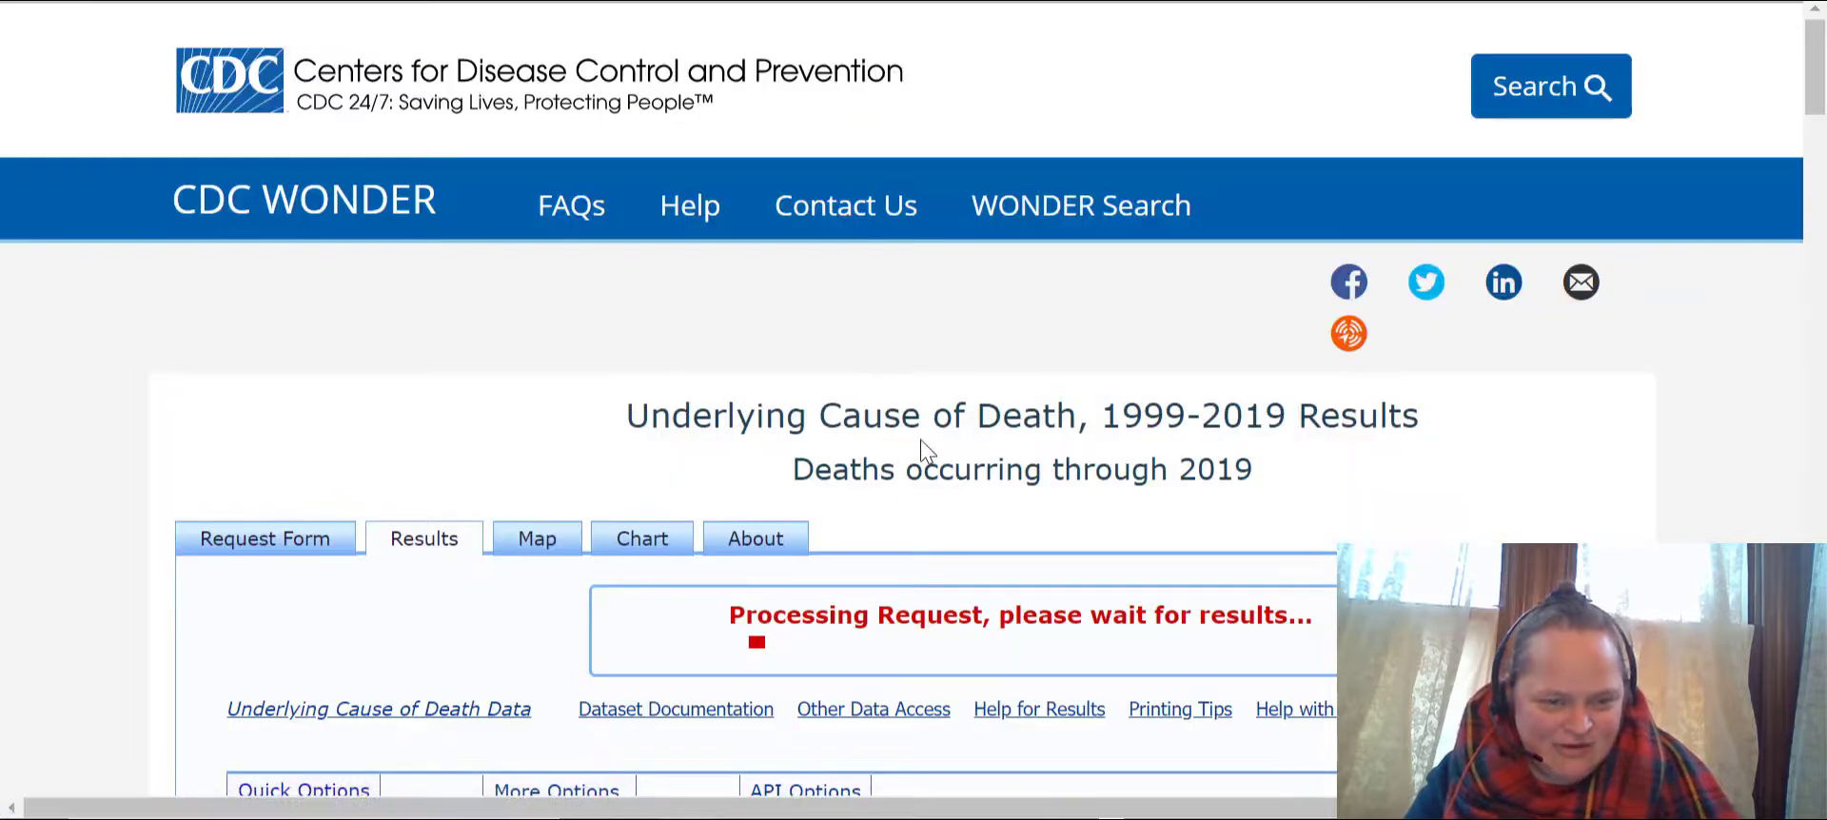
pyautogui.scroll(-15, 924, 447)
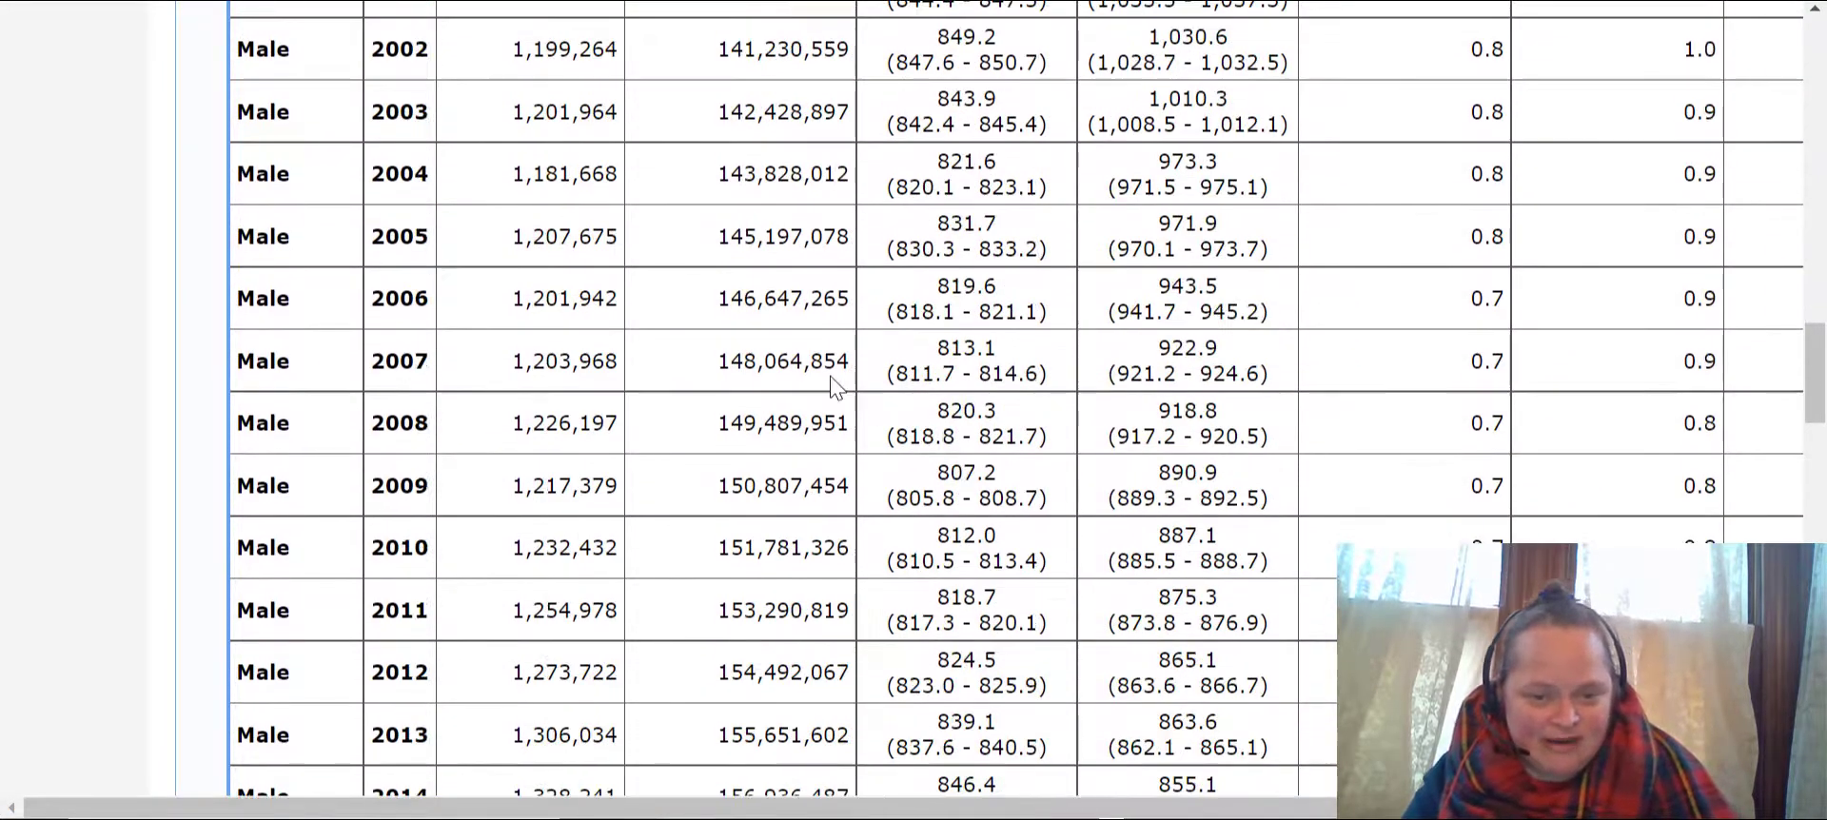
pyautogui.scroll(15, 655, 298)
pyautogui.scroll(-3, 654, 298)
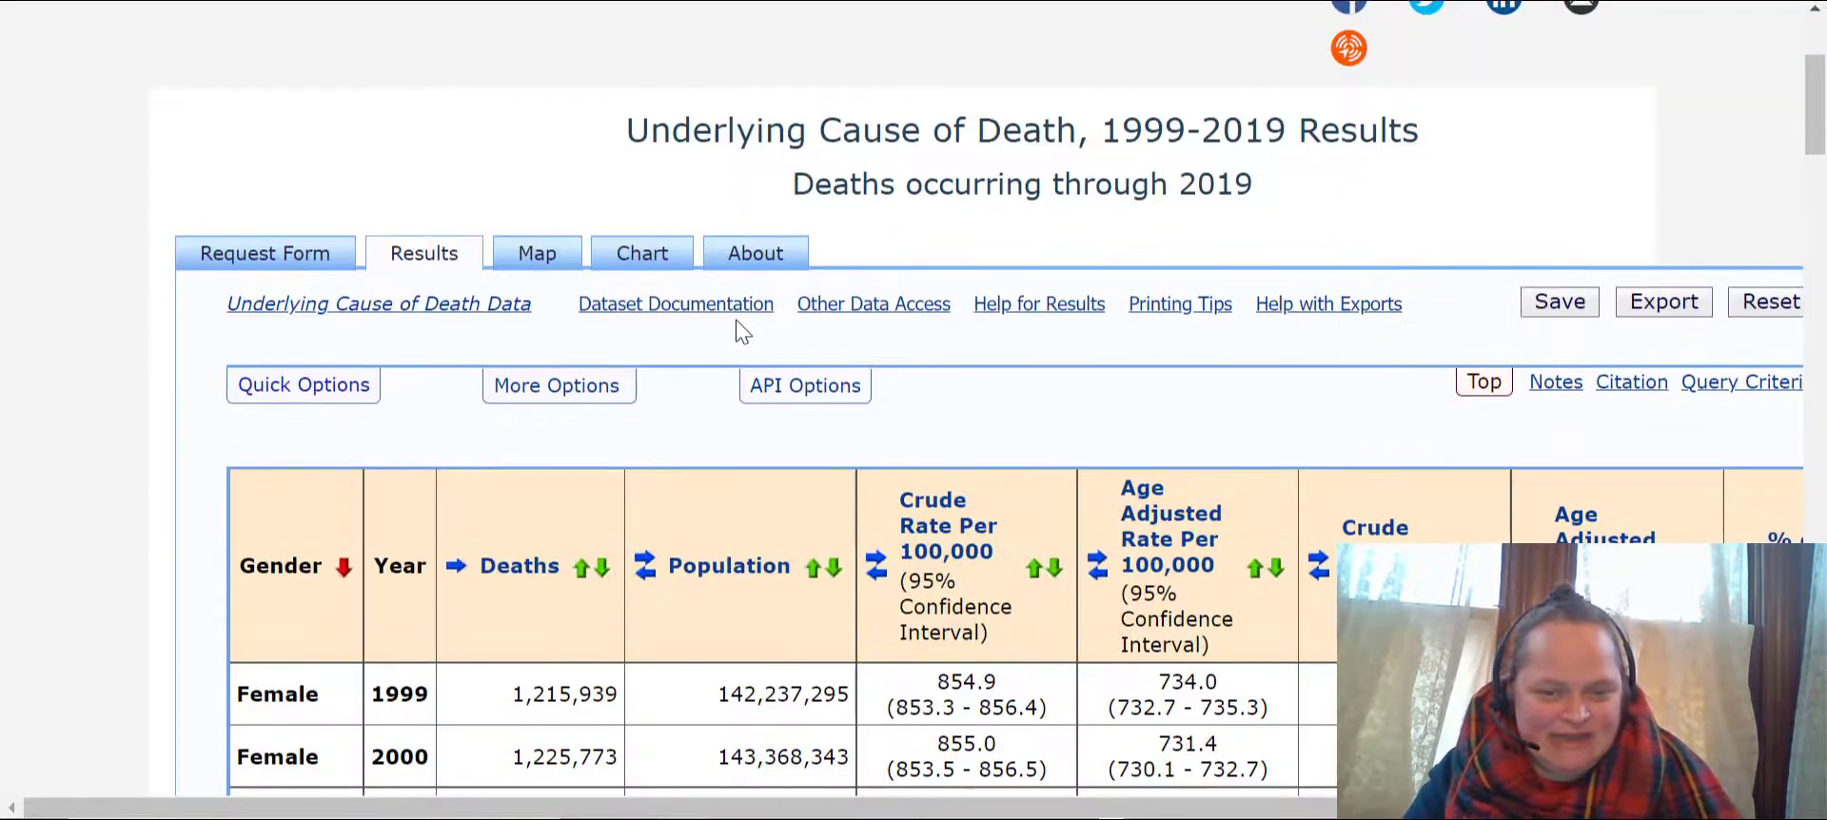
pyautogui.click(1697, 316)
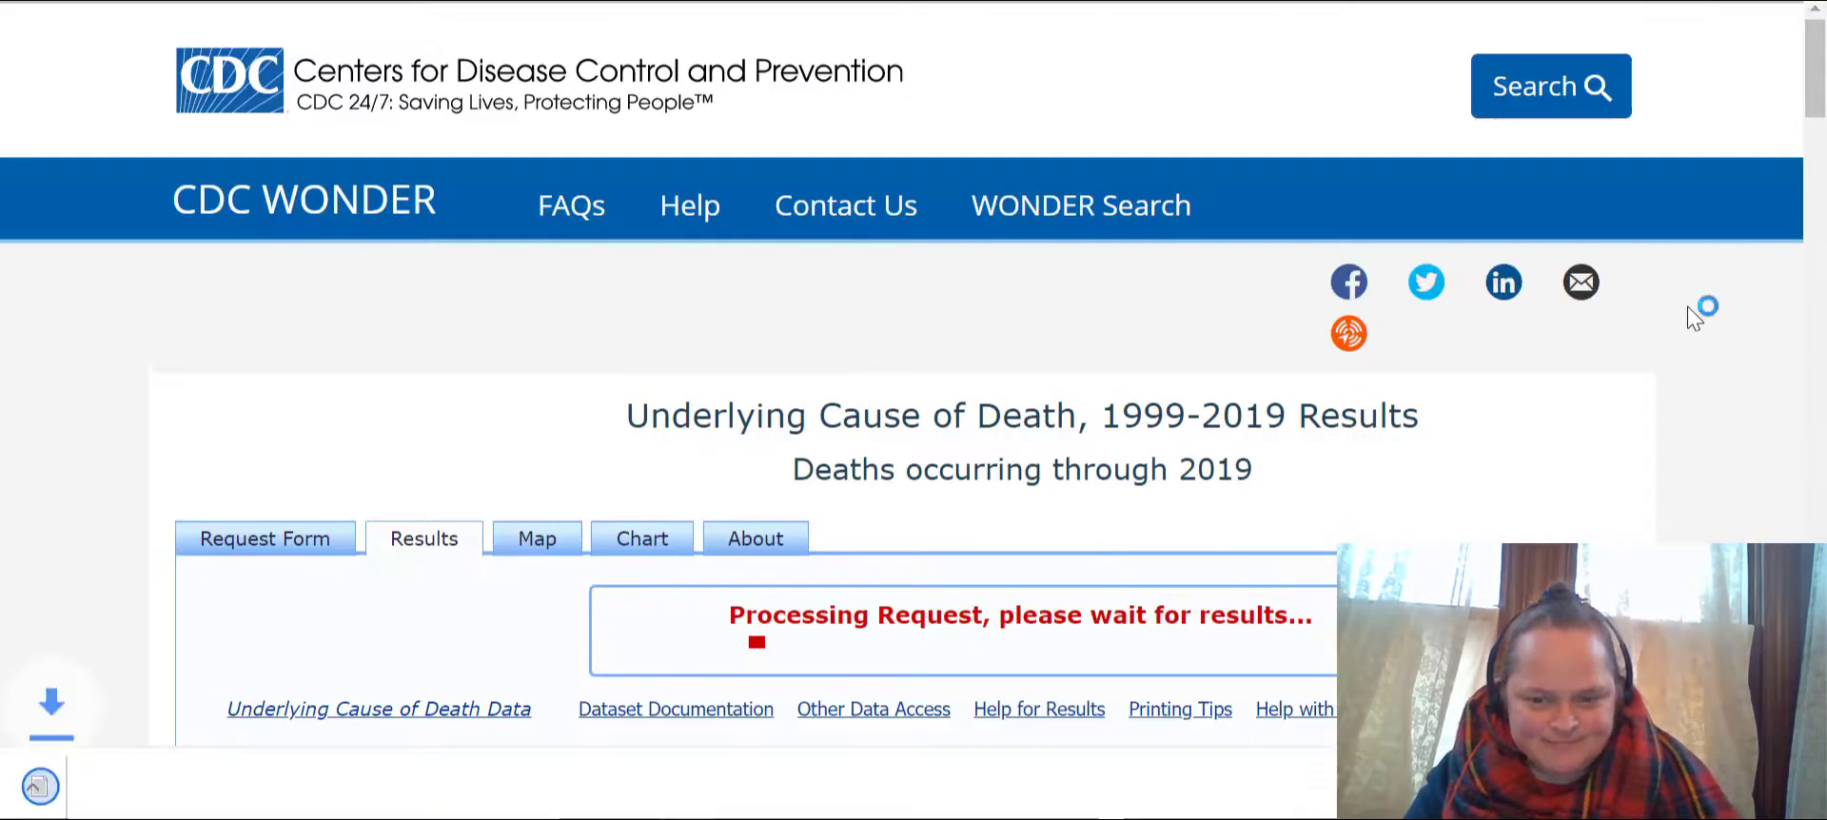
# - Paste the exported data into Sheet2 and rename the sheet 'Gender then Year'
pyautogui.hotkey('alt', 'Tab')
pyautogui.hotkey('ctrl', 'v')
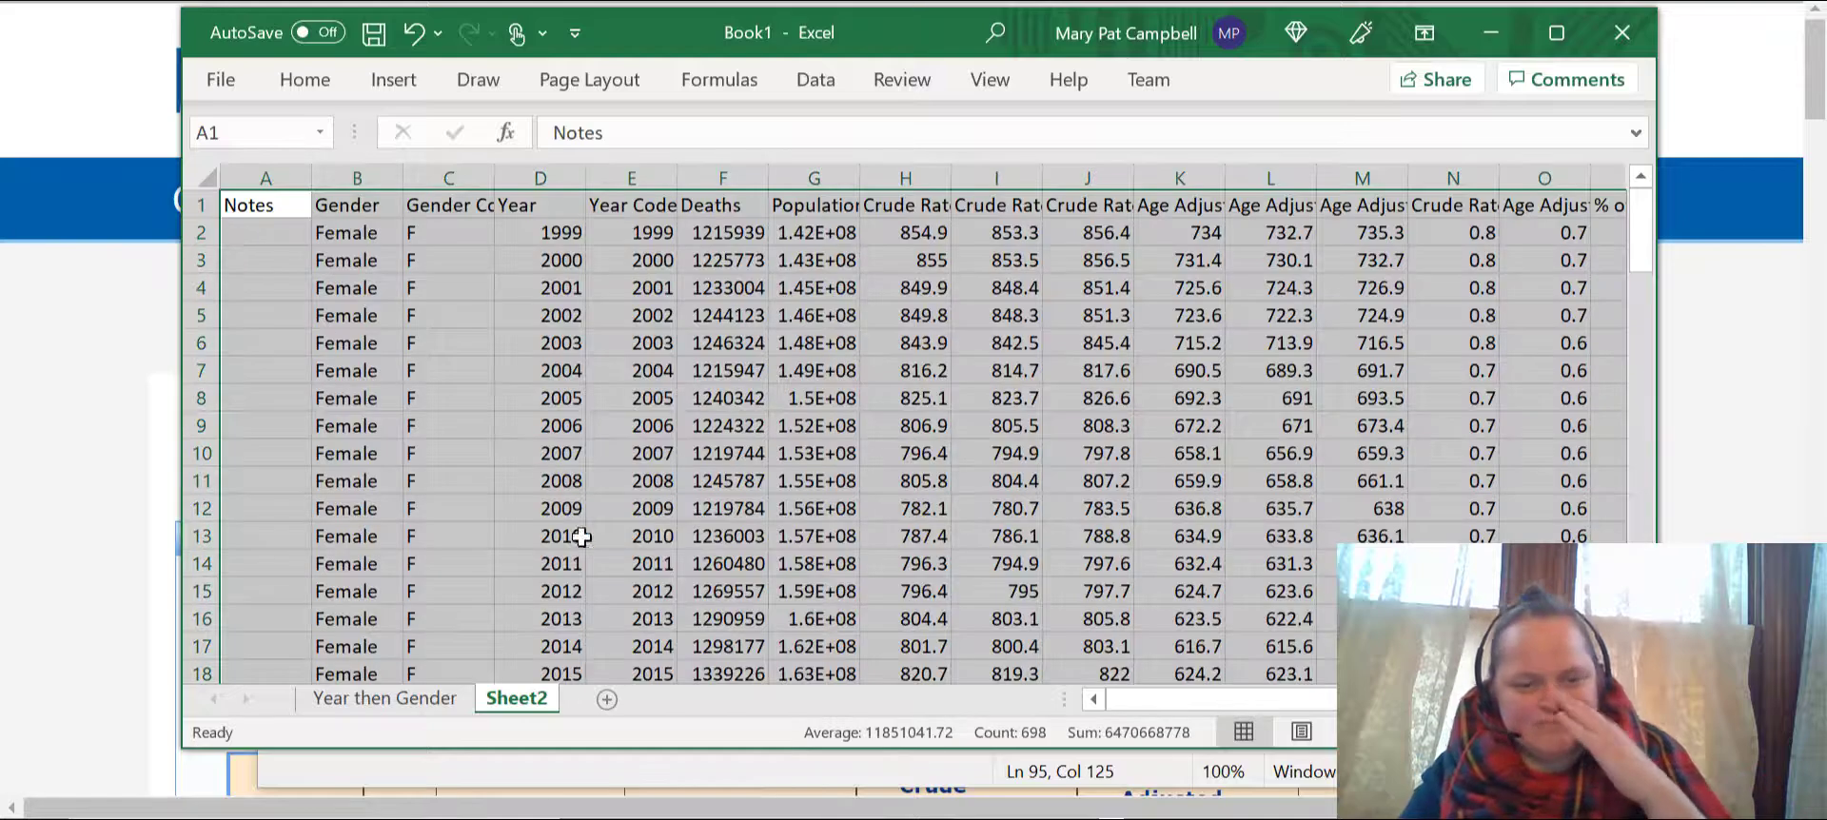
pyautogui.write('Gender then Year')
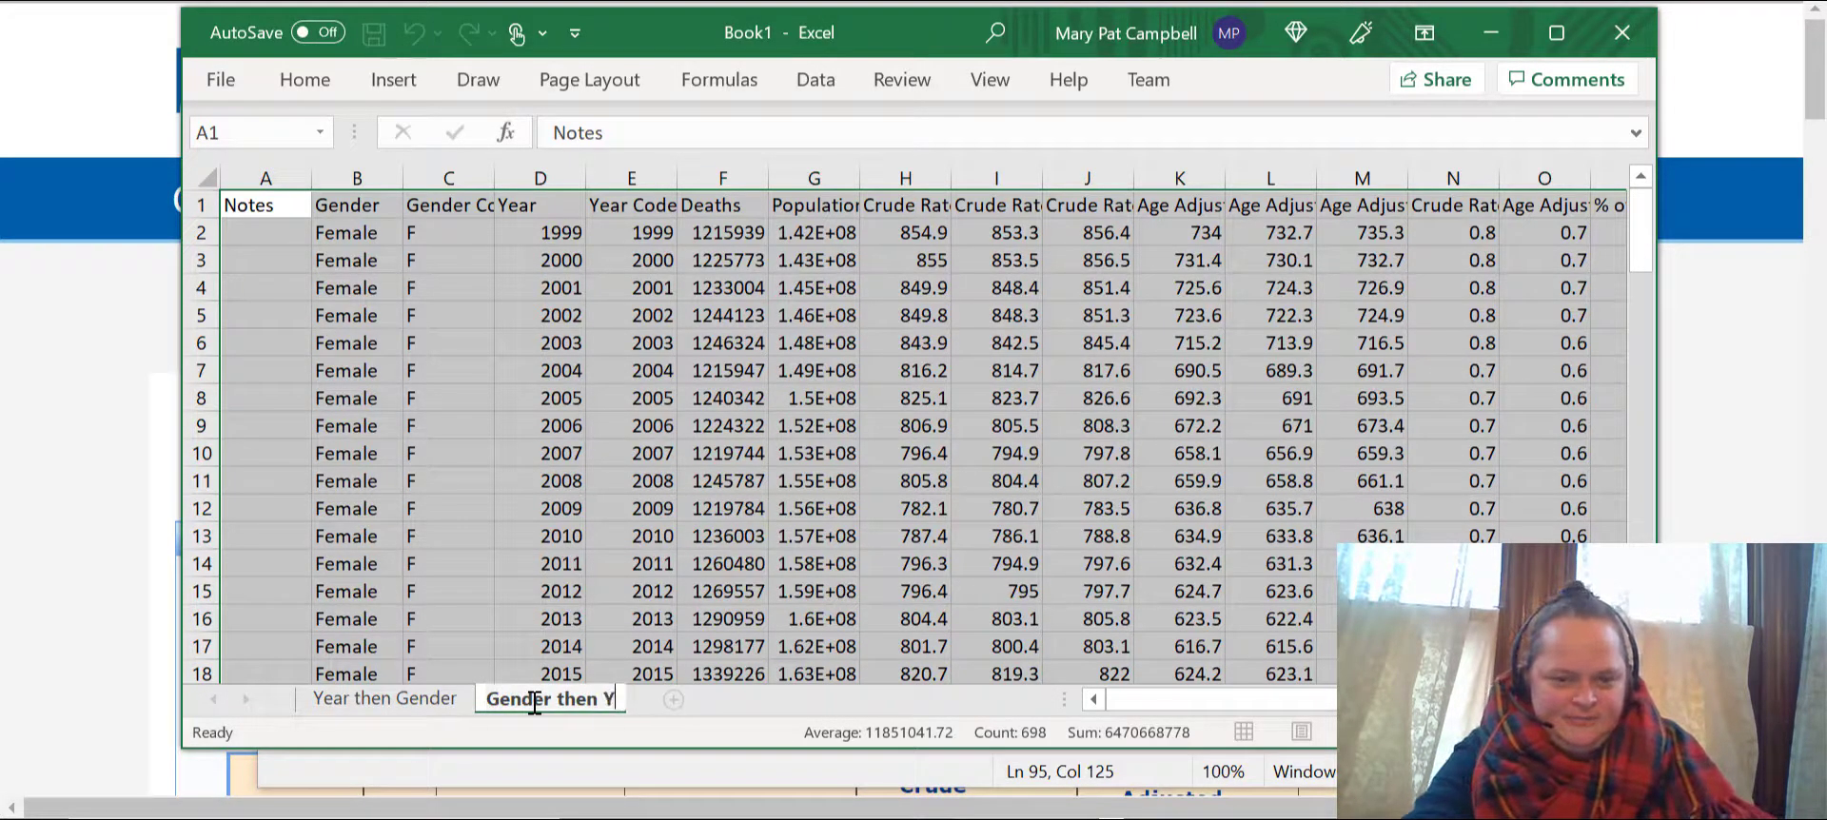
pyautogui.press('Return')
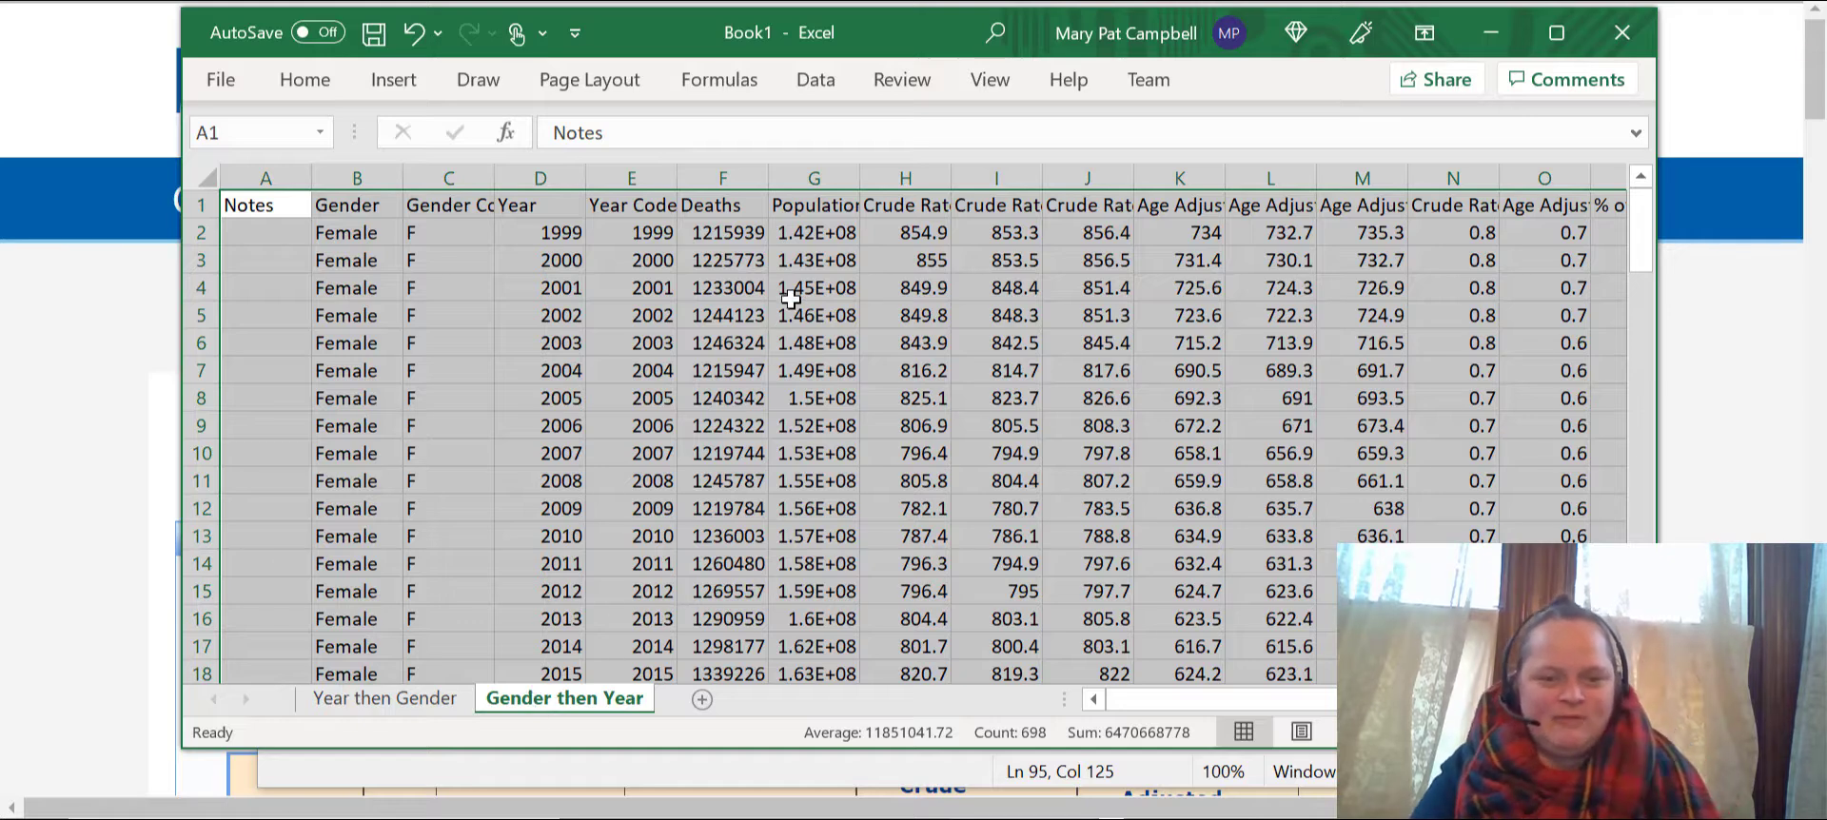
pyautogui.click(690, 299)
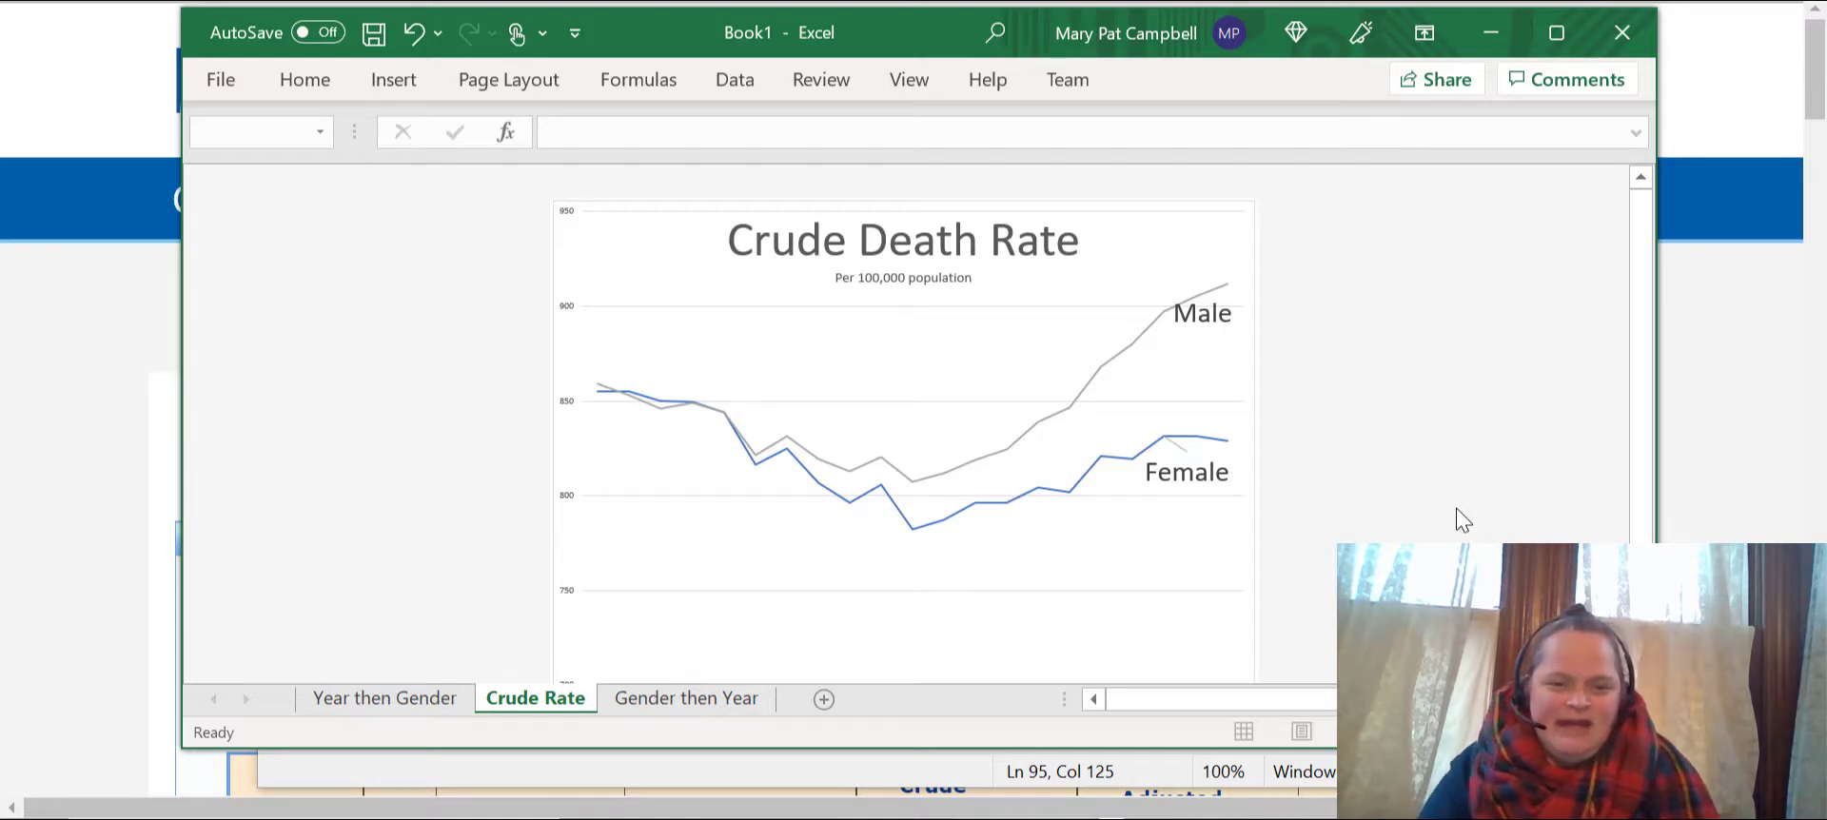
# - Scroll down the 'Gender then Year' sheet to review the data for charting
pyautogui.scroll(-1, 1440, 509)
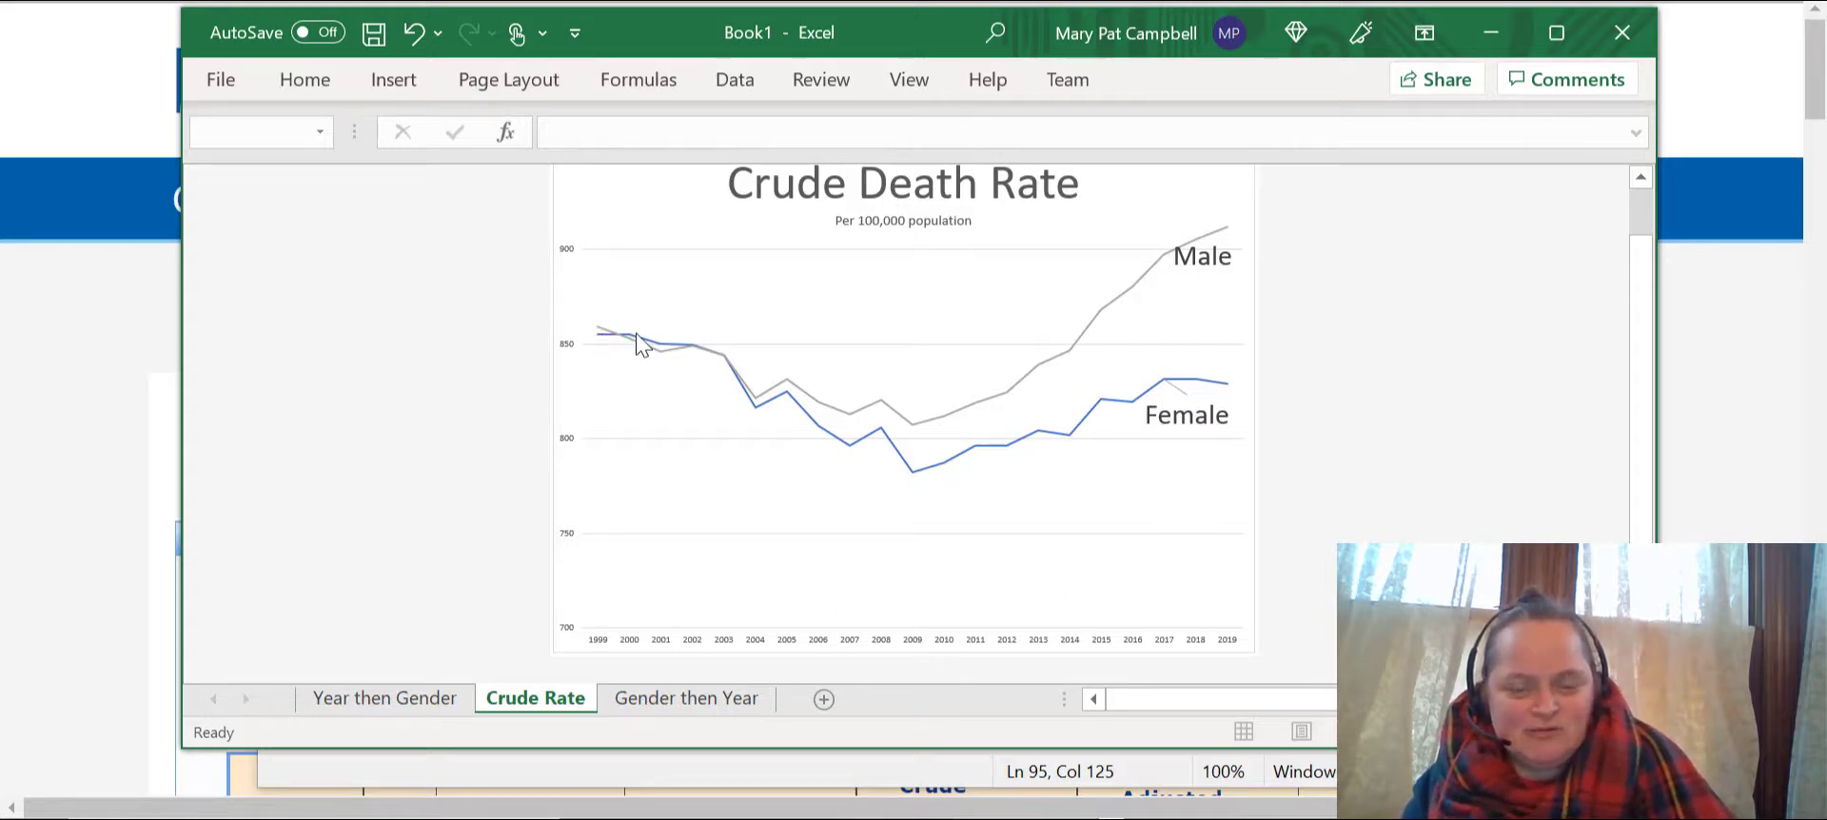
pyautogui.moveTo(637, 341)
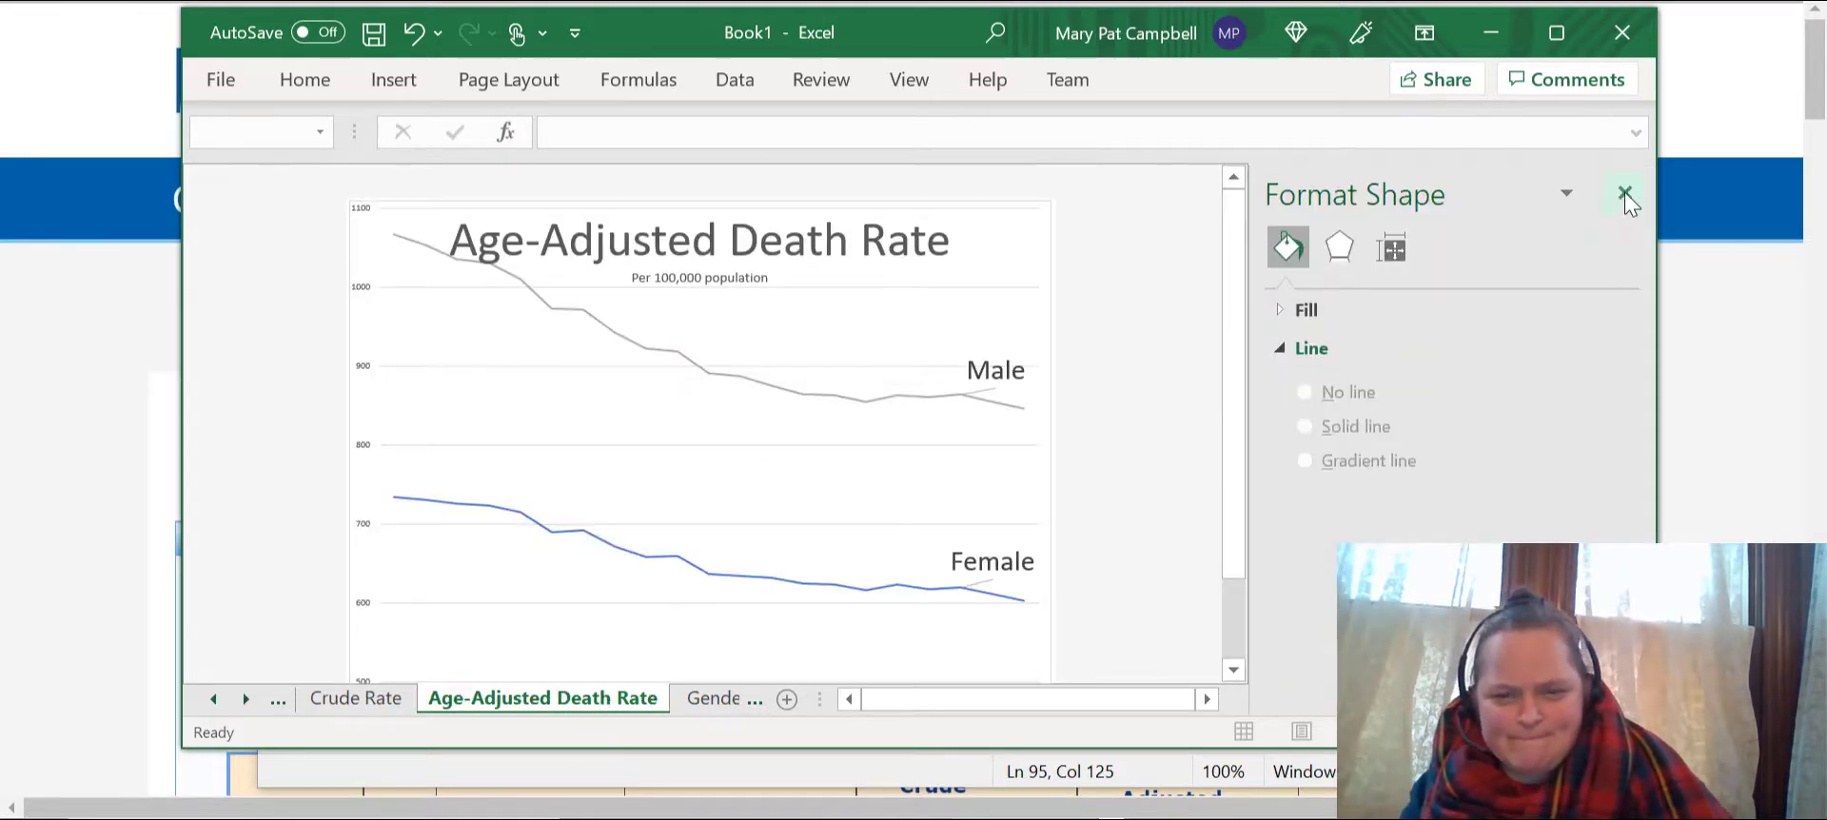
pyautogui.click(1625, 193)
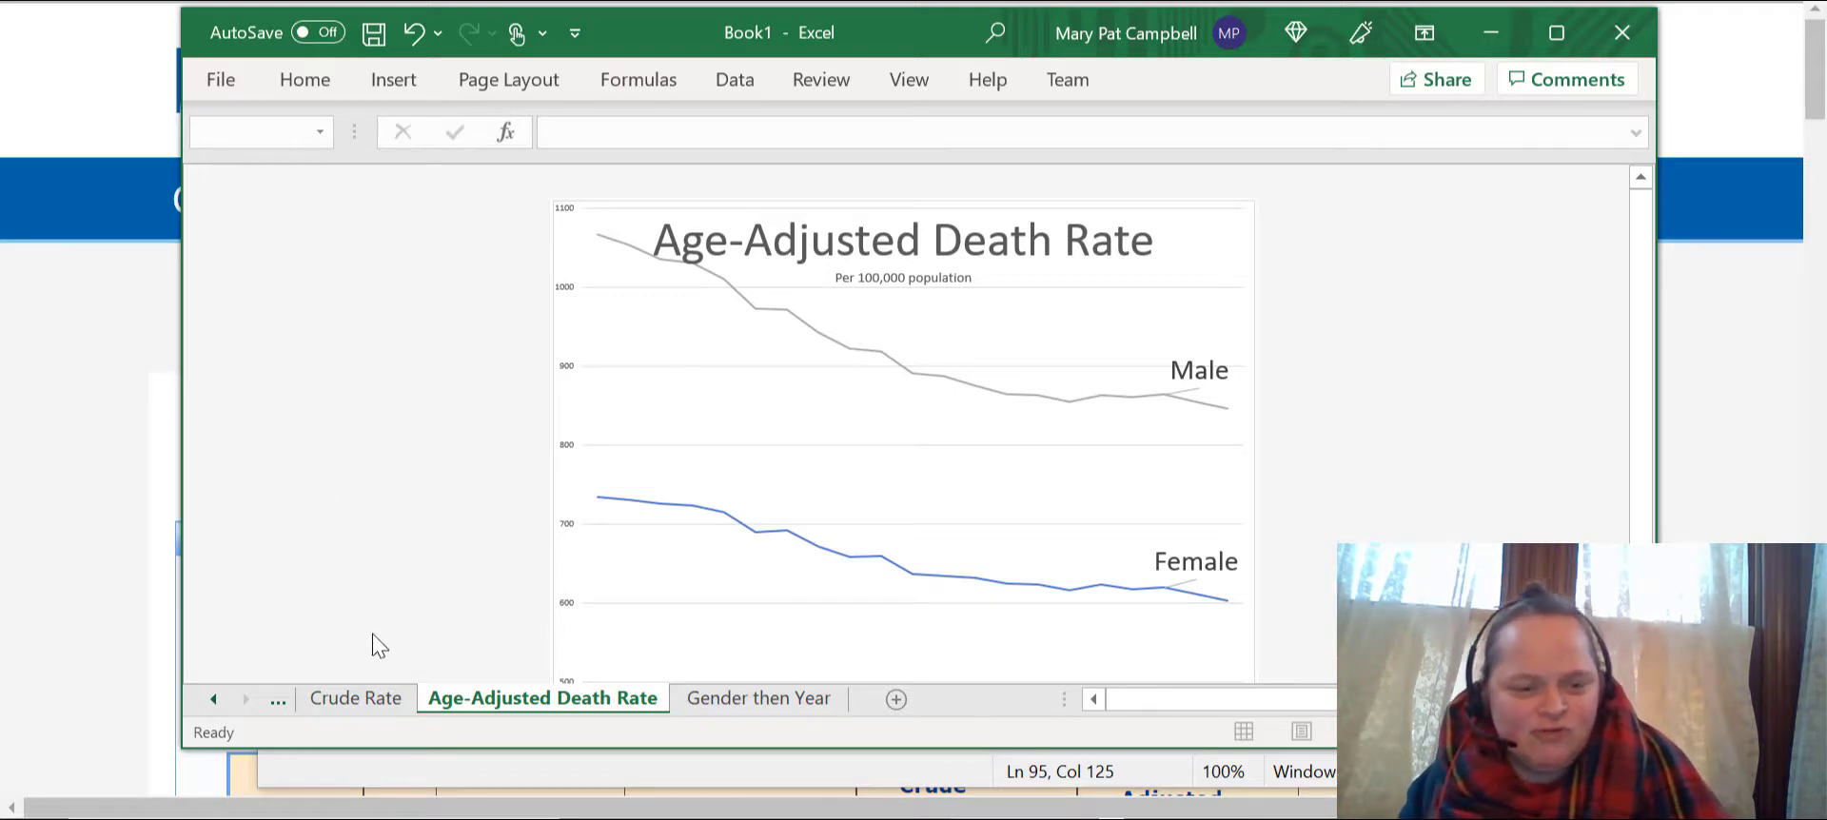
# - Show the Crude Death Rate chart, with Male near 910 and Female near 830 per 100,000 by 2018
pyautogui.click(390, 704)
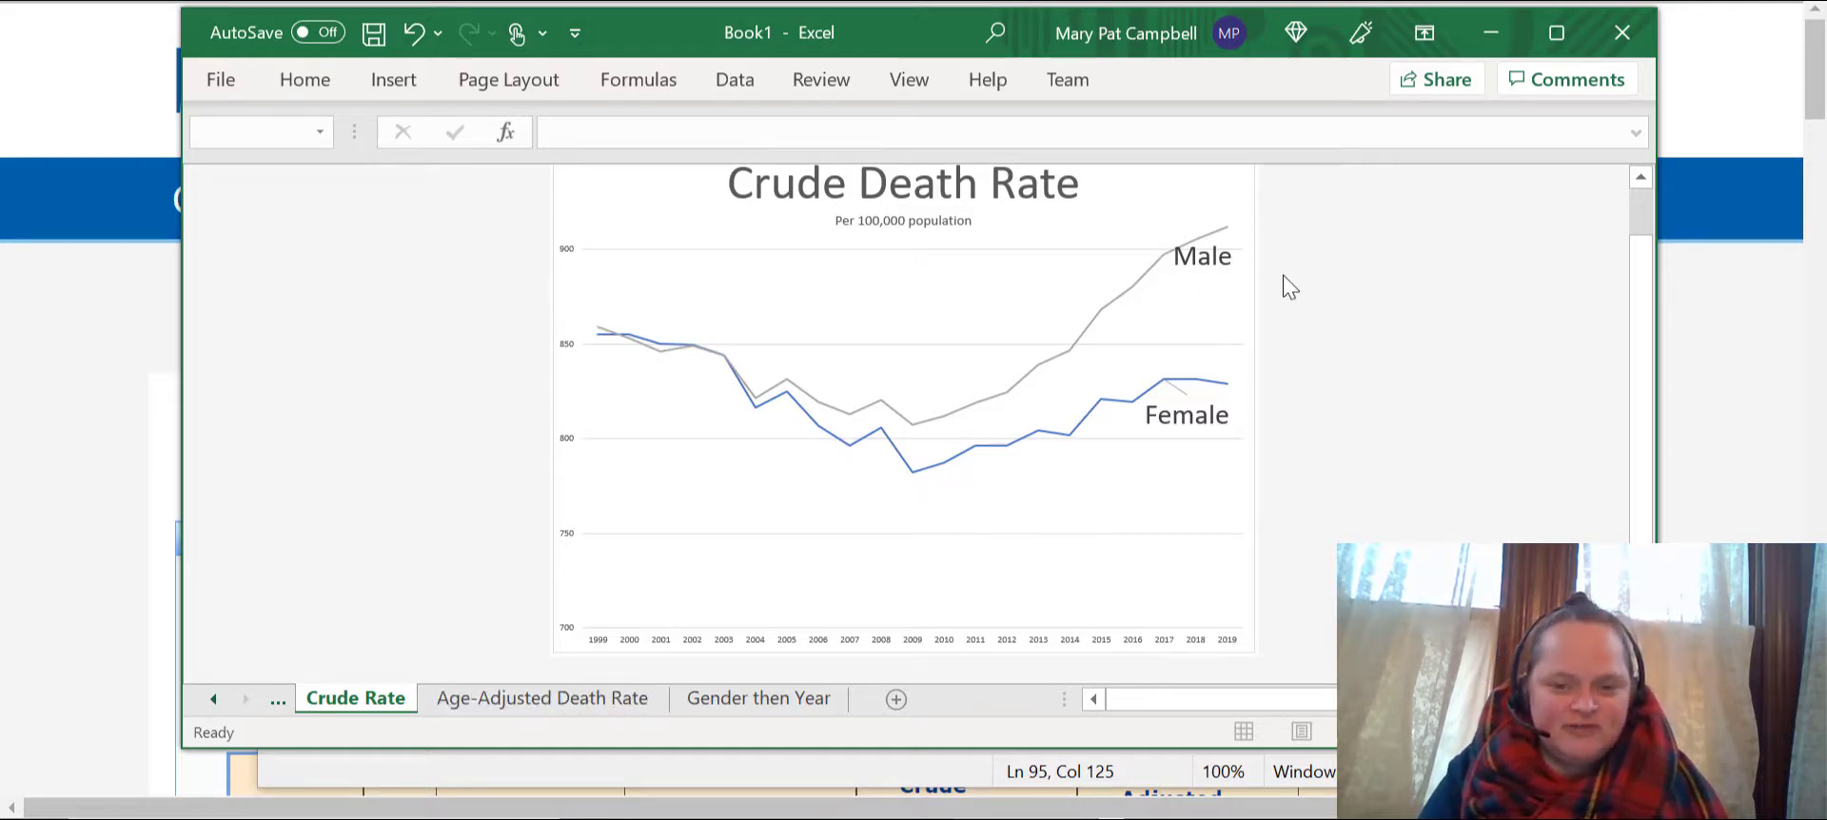
# - Leave Excel on the Age-Adjusted Death Rate chart and return to the CDC WONDER results table
pyautogui.click(570, 705)
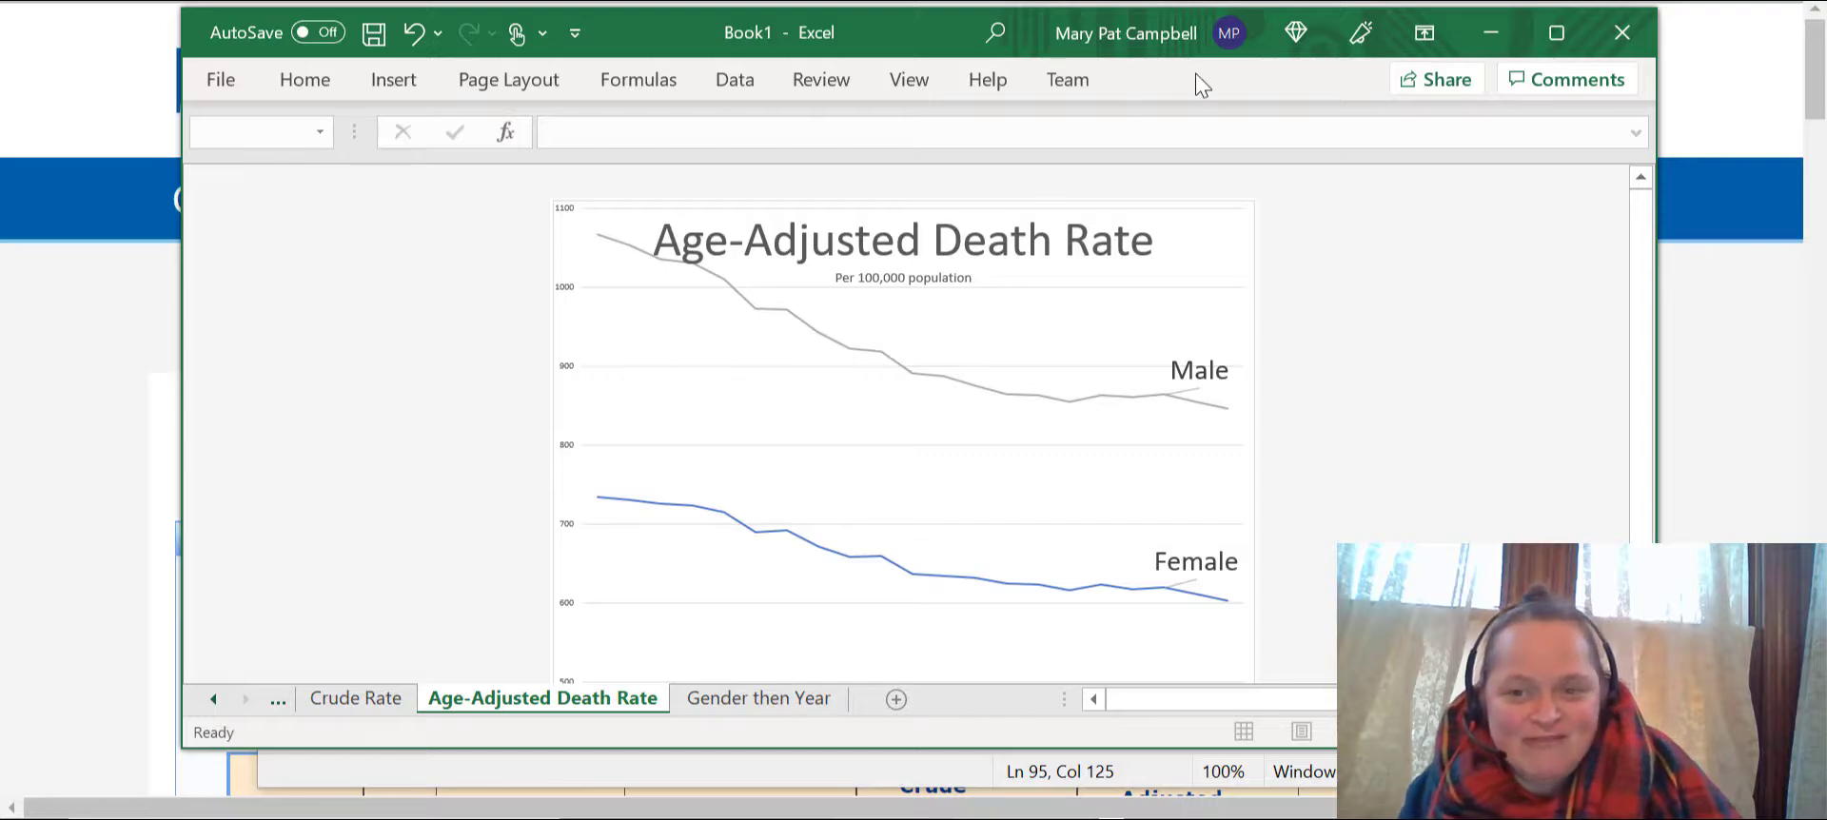
pyautogui.click(1492, 32)
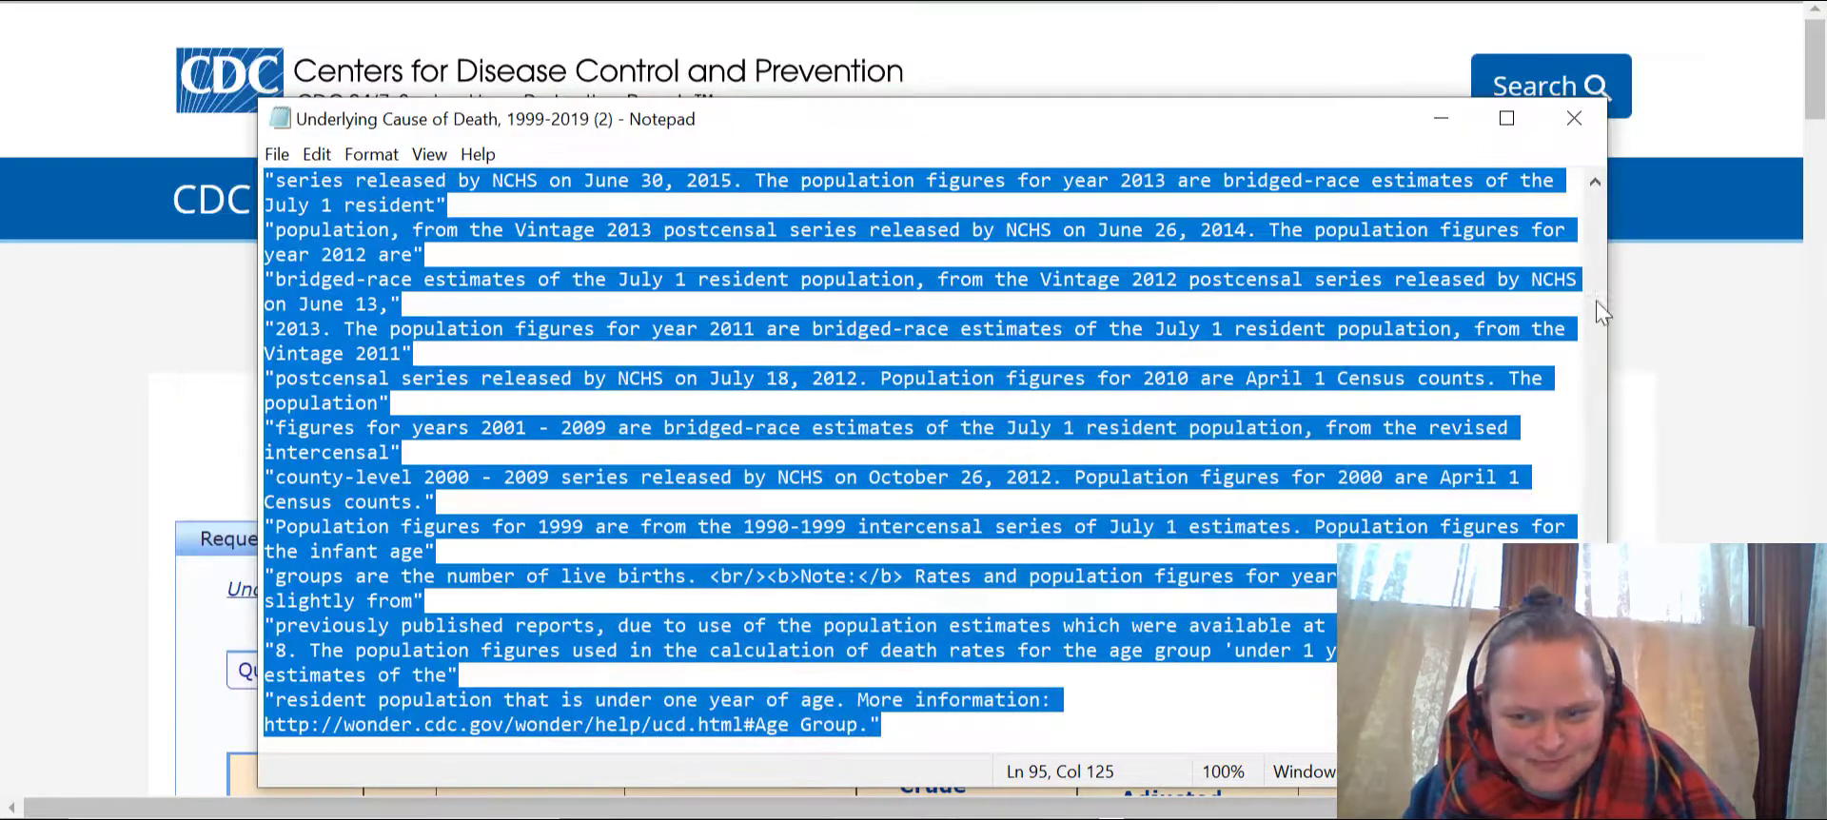
pyautogui.click(1776, 503)
pyautogui.scroll(-6, 971, 457)
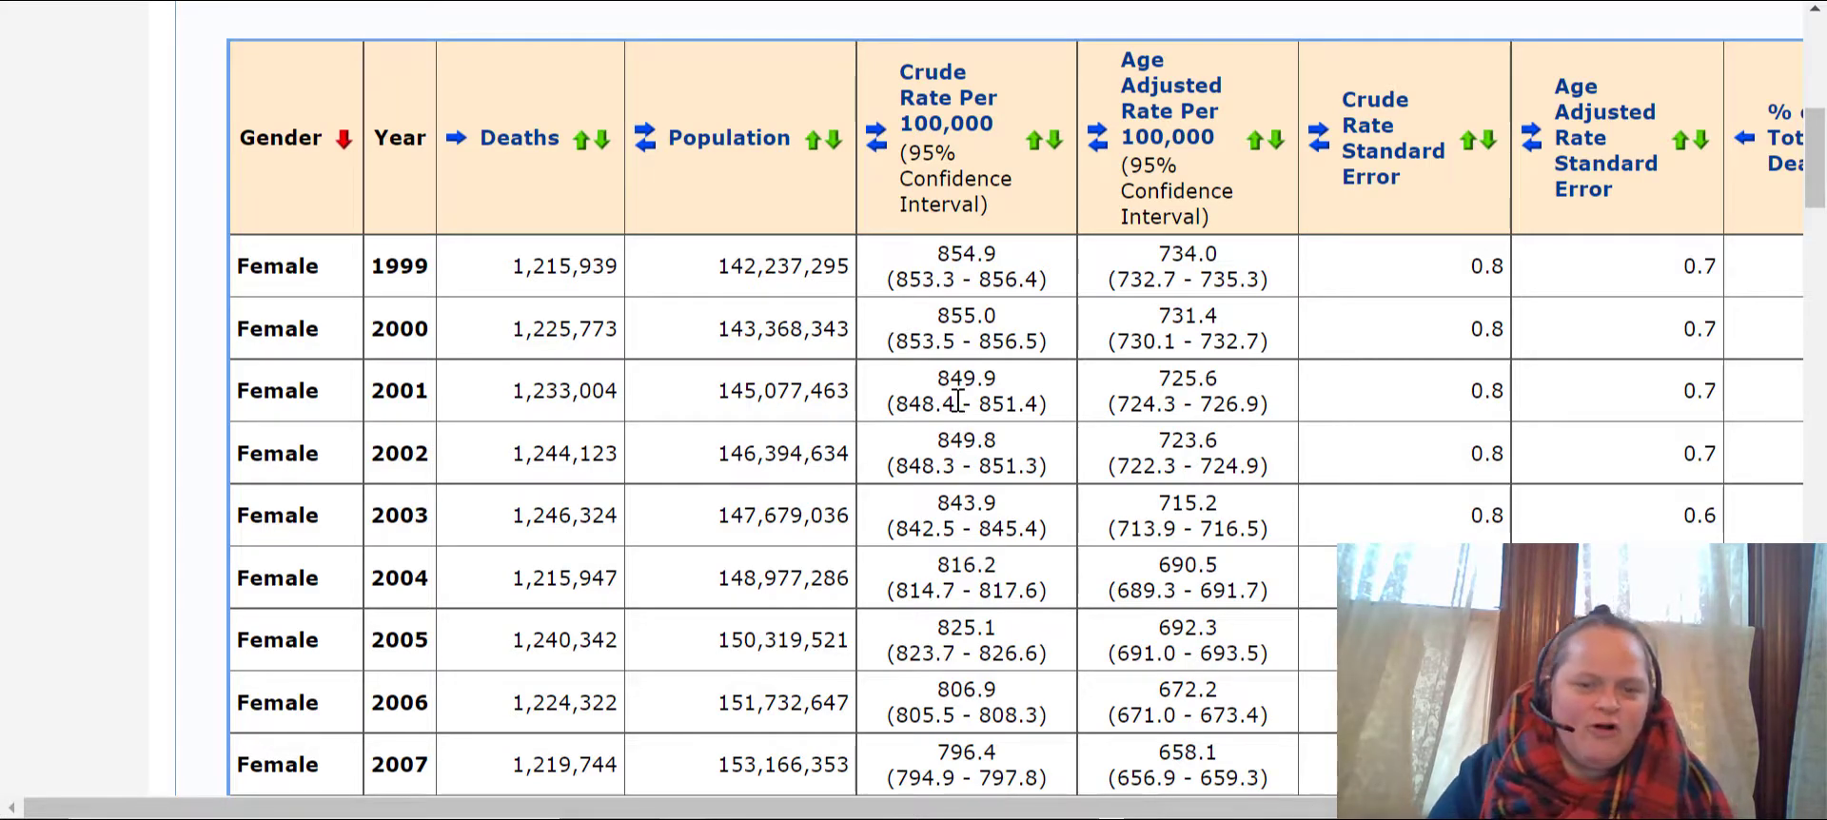
# - Check the Female 1999 row, then turn on 'Show totals rows' in the display options
pyautogui.moveTo(514, 275); pyautogui.dragTo(575, 278)
pyautogui.moveTo(255, 267); pyautogui.dragTo(441, 281)
pyautogui.scroll(1, 412, 273)
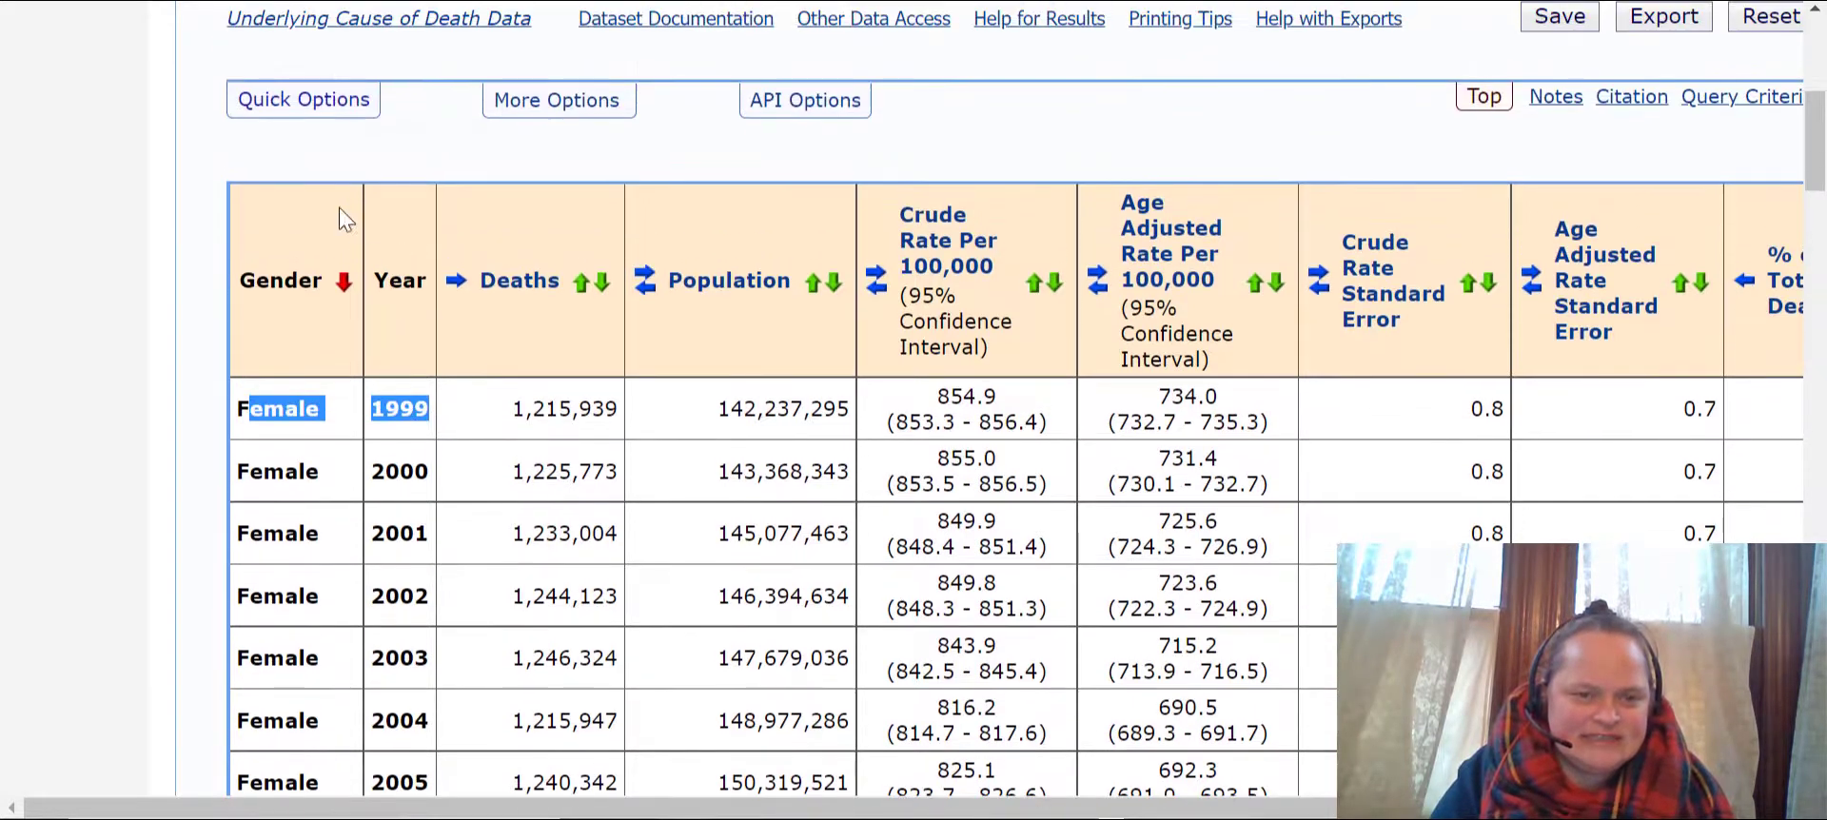
pyautogui.click(305, 100)
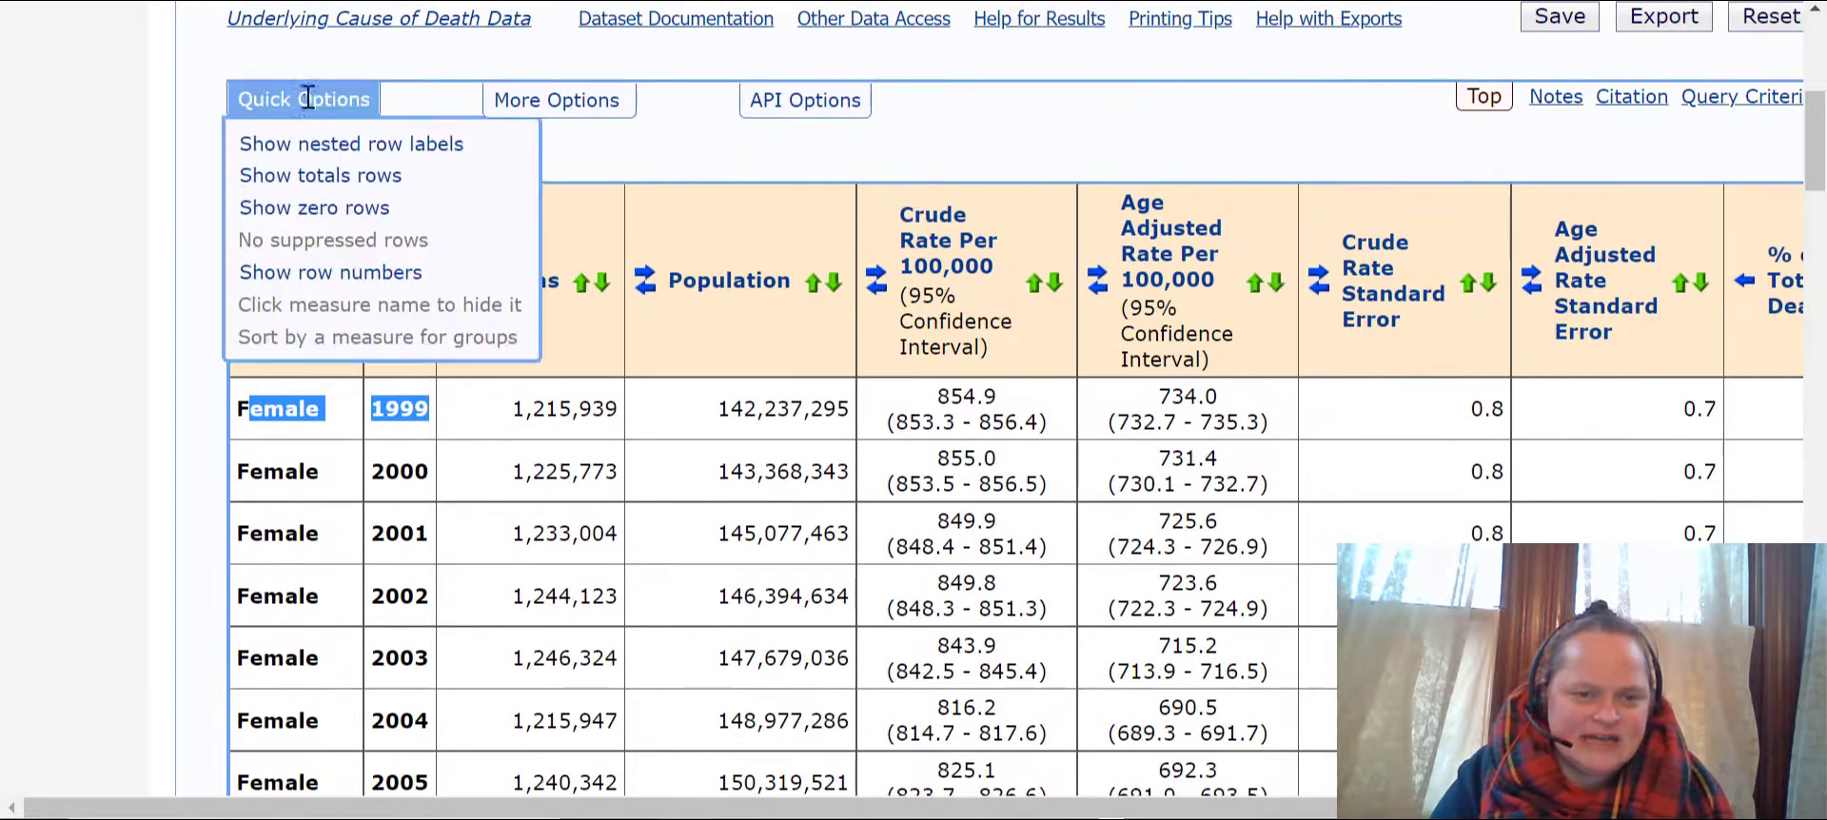
pyautogui.click(342, 178)
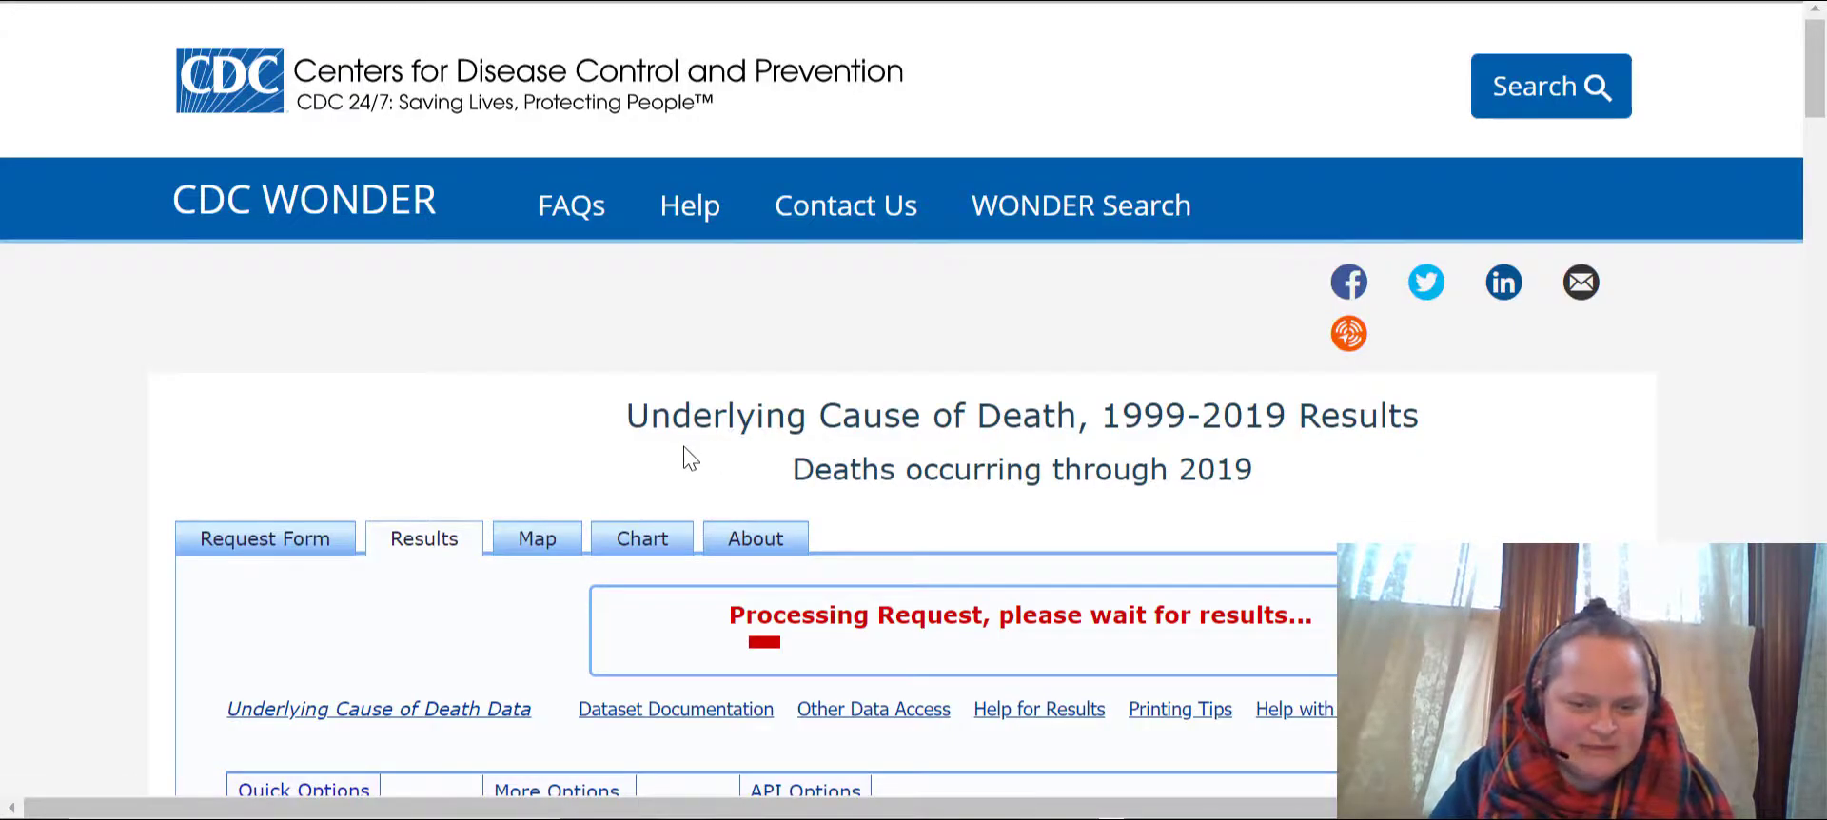
# - Locate the Female Total row and select its crude rate 818.7 and age-adjusted rate 655.2
pyautogui.scroll(-9, 555, 378)
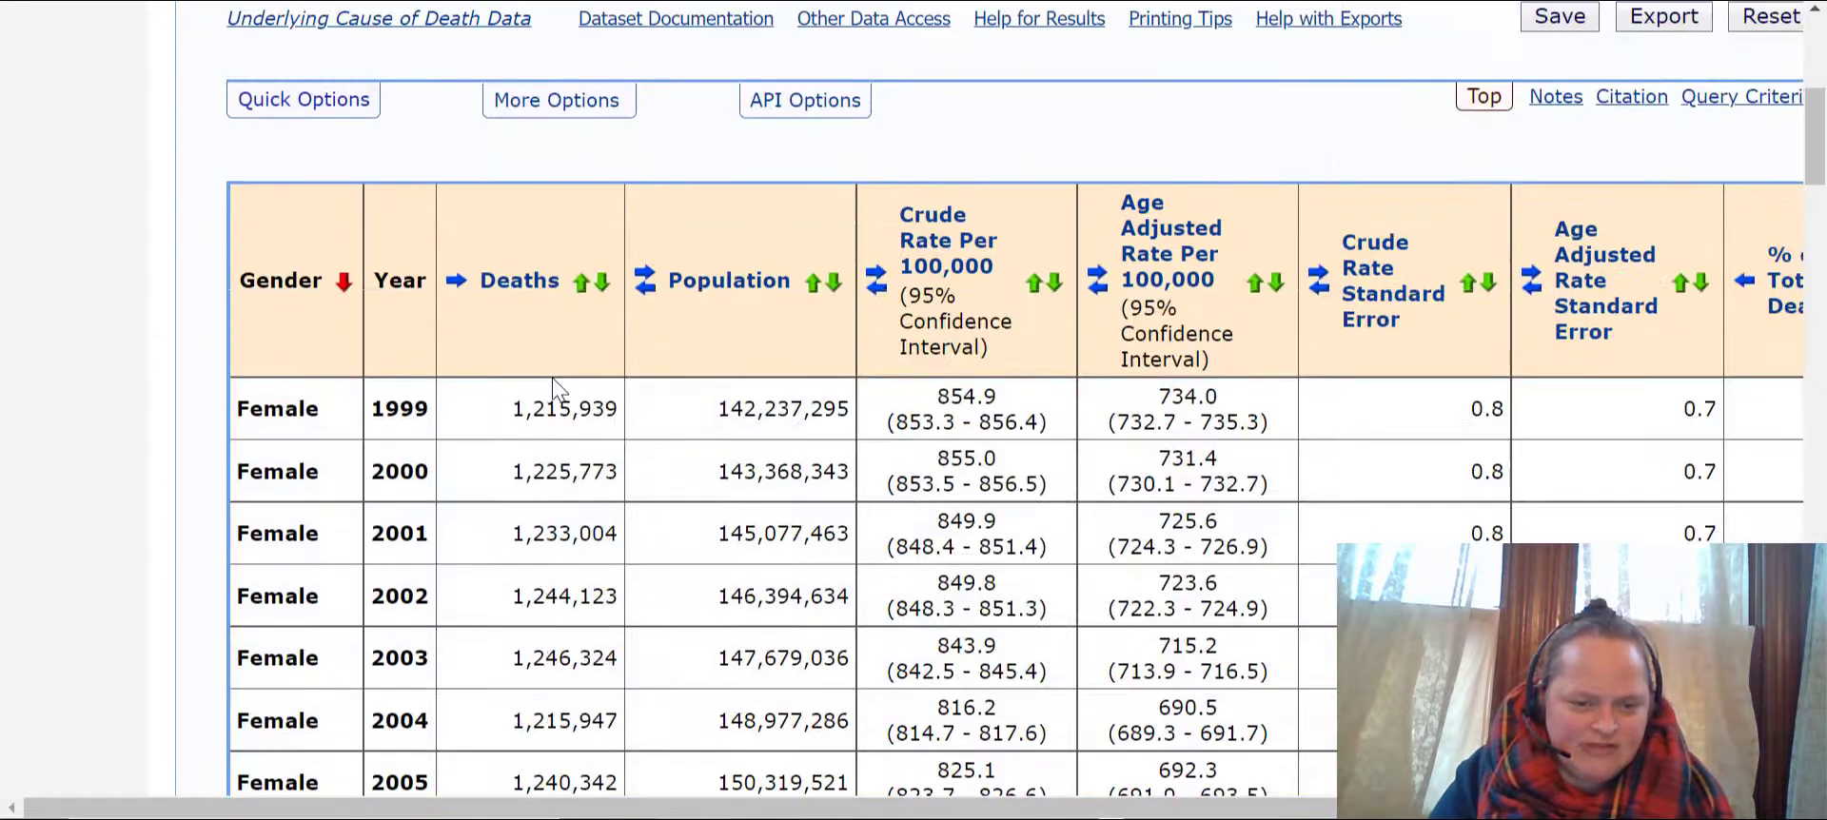
pyautogui.scroll(-12, 555, 379)
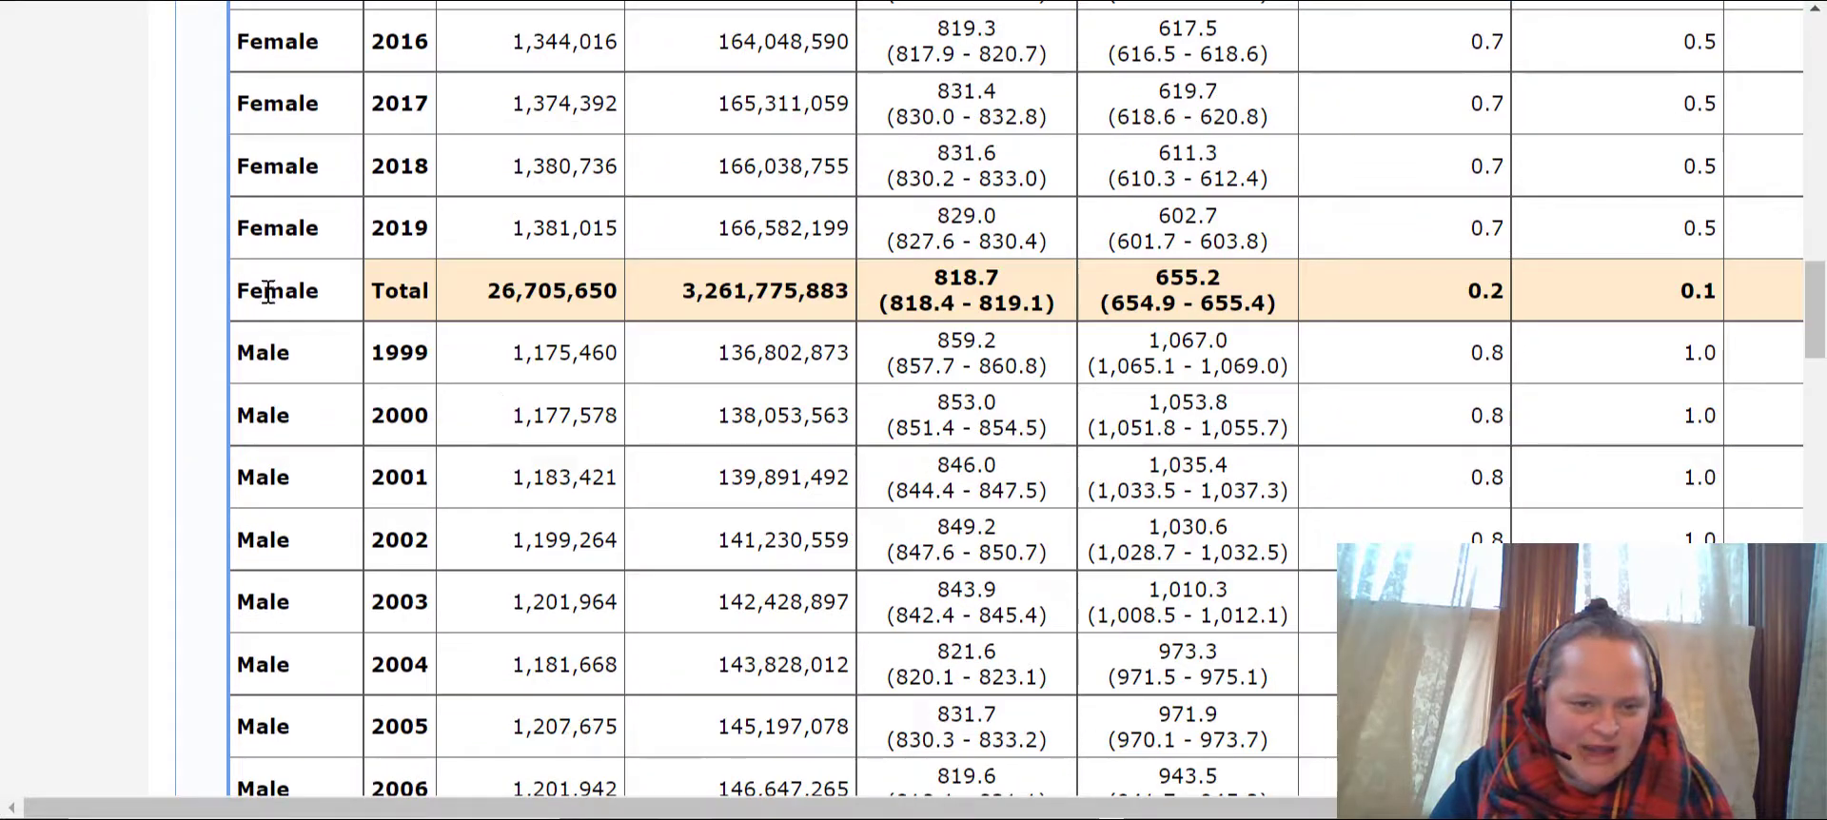
pyautogui.moveTo(448, 301); pyautogui.dragTo(1728, 314)
pyautogui.scroll(5, 935, 371)
pyautogui.scroll(1, 813, 438)
pyautogui.scroll(-3, 826, 420)
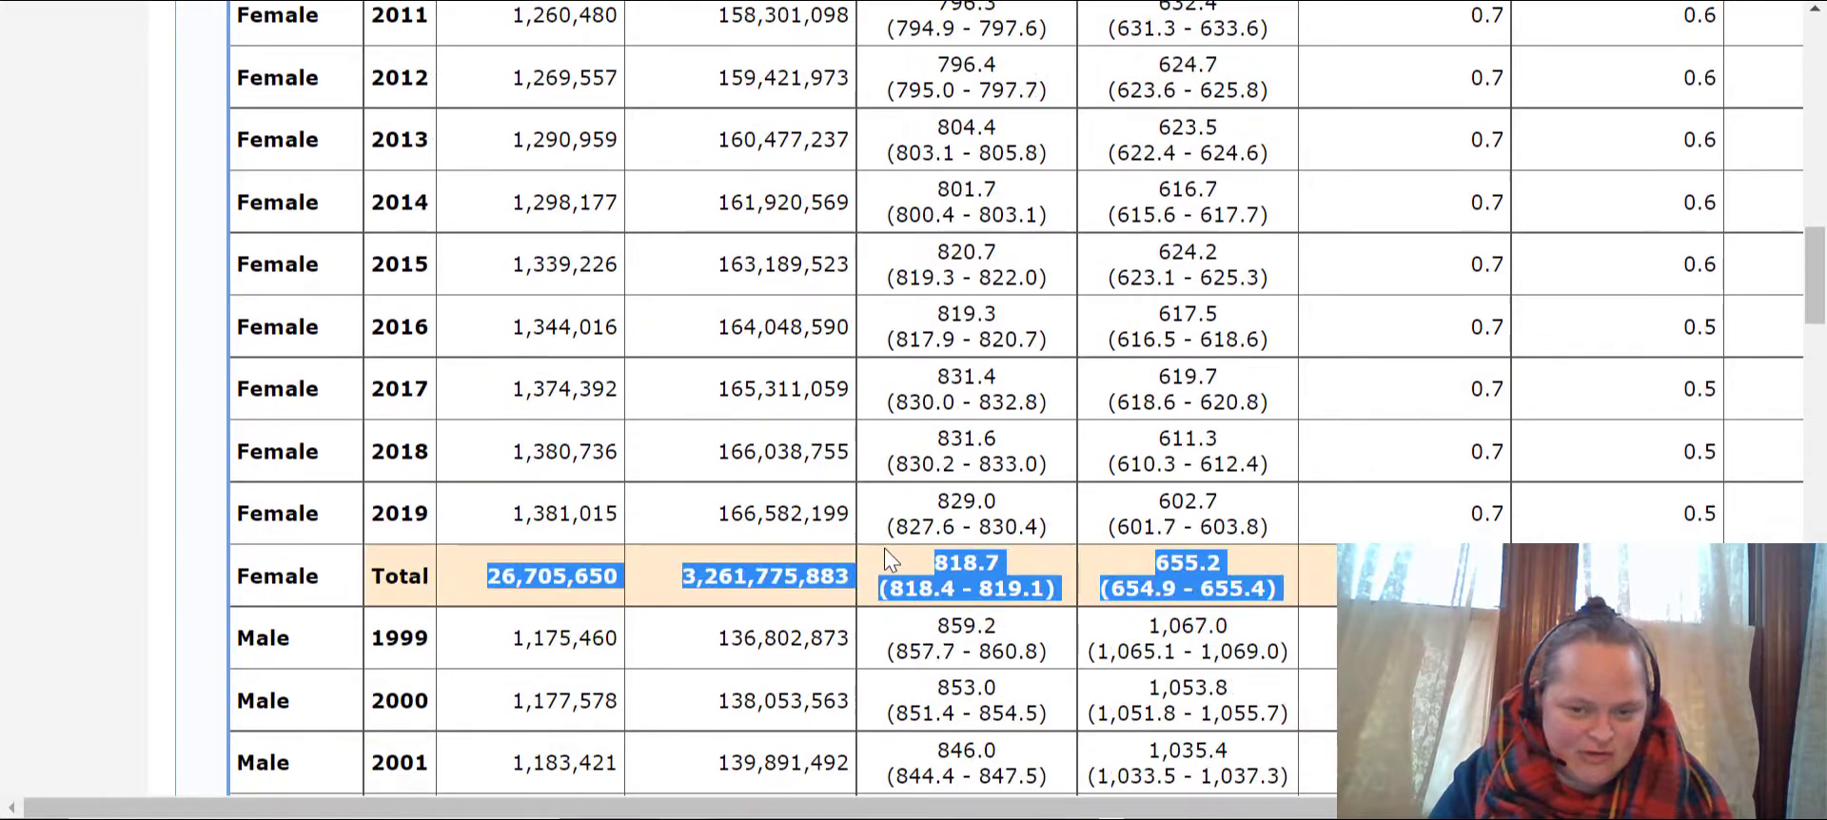
pyautogui.moveTo(935, 568); pyautogui.dragTo(999, 566)
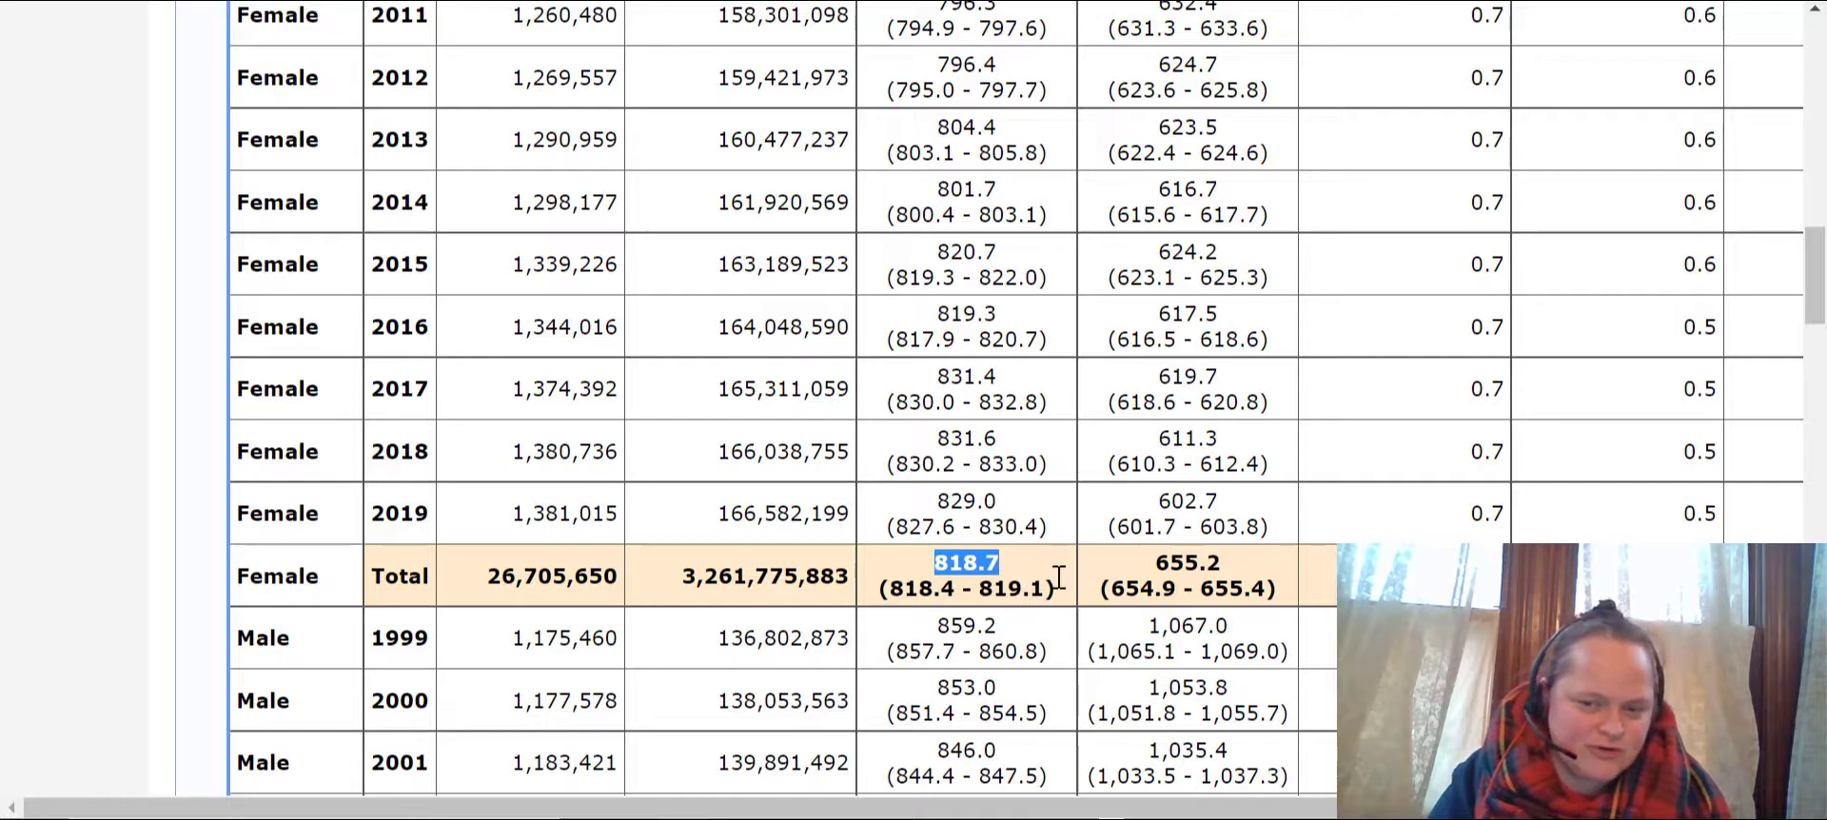
pyautogui.moveTo(1155, 563); pyautogui.dragTo(1253, 573)
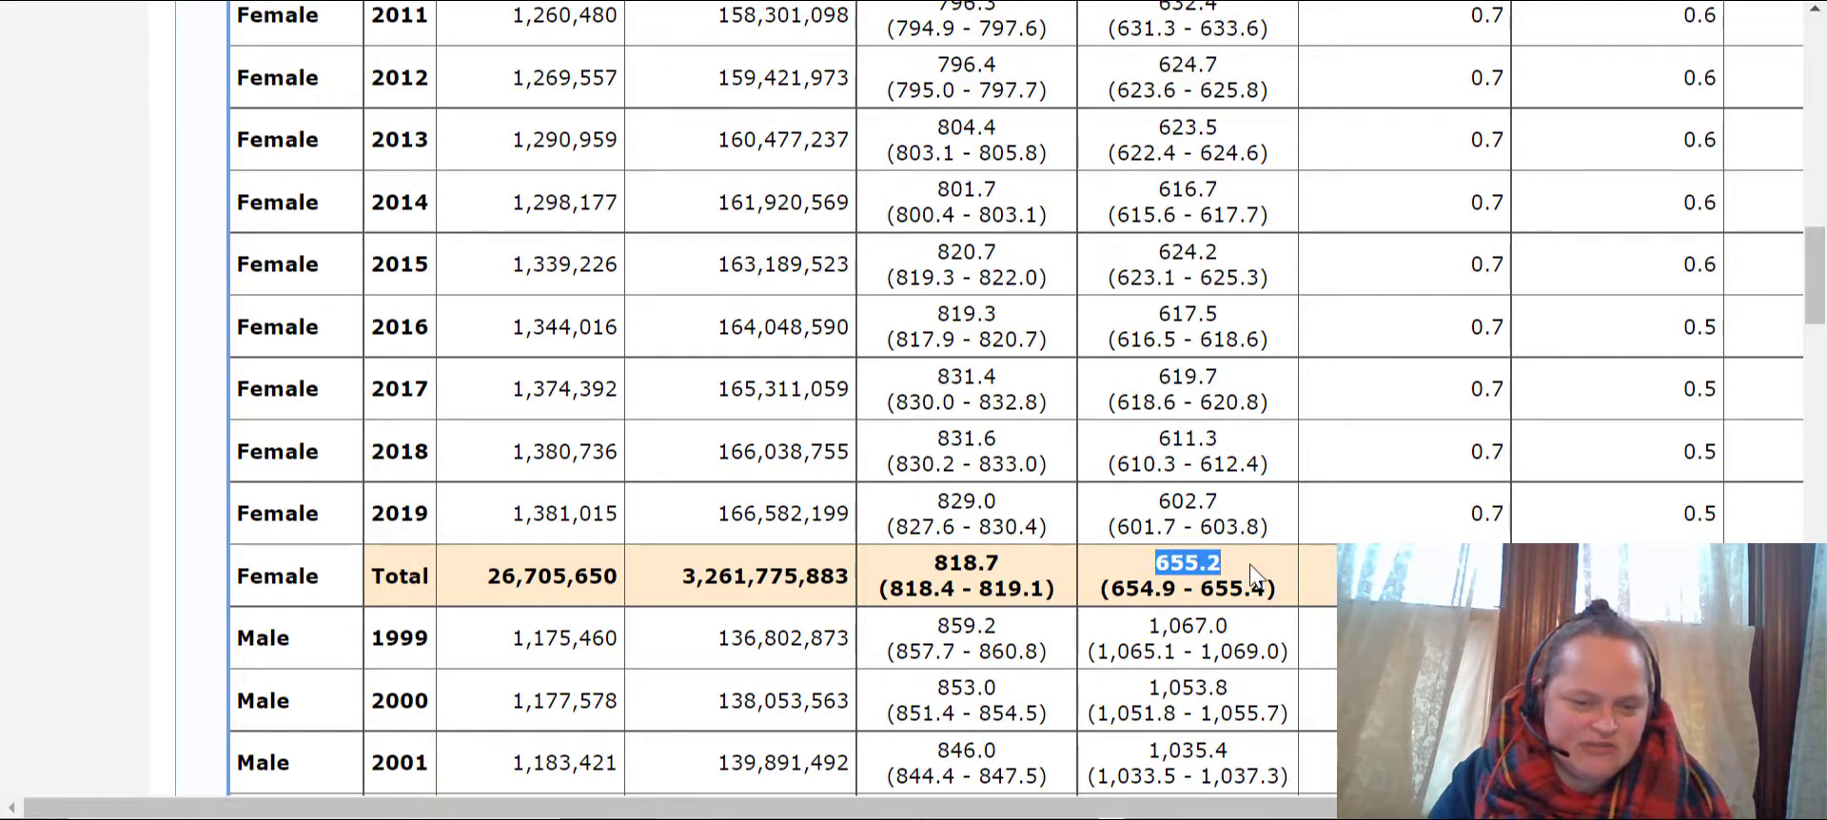
pyautogui.scroll(15, 1253, 574)
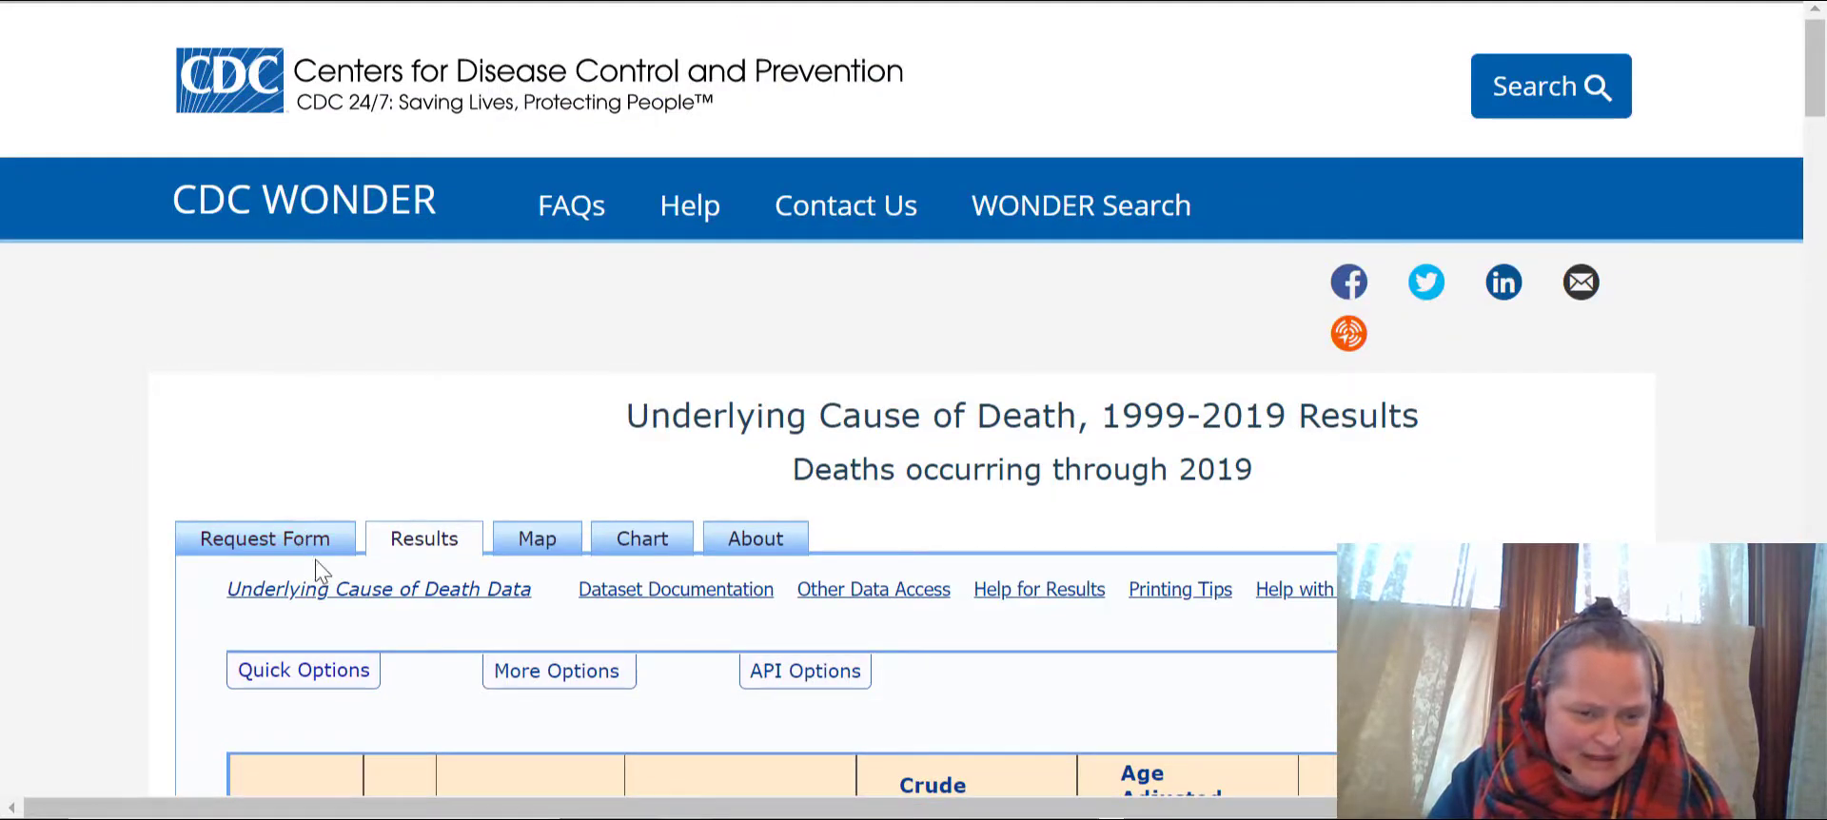
# - Visit the request form, then go back to the Year-then-Gender results
pyautogui.click(309, 547)
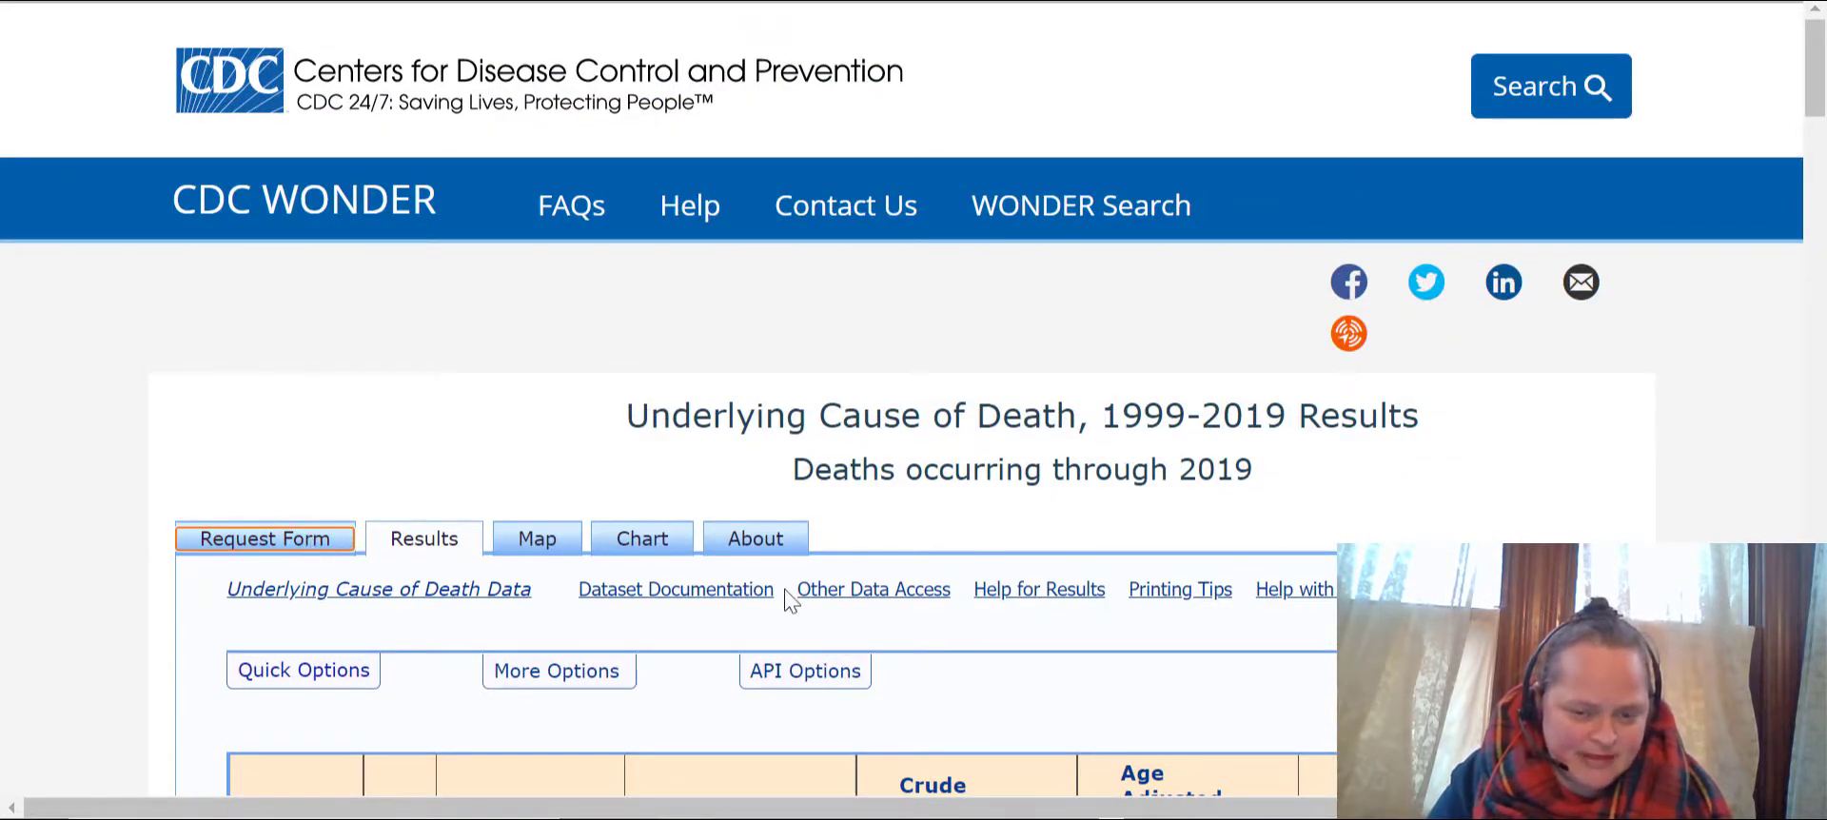
pyautogui.scroll(-4, 523, 526)
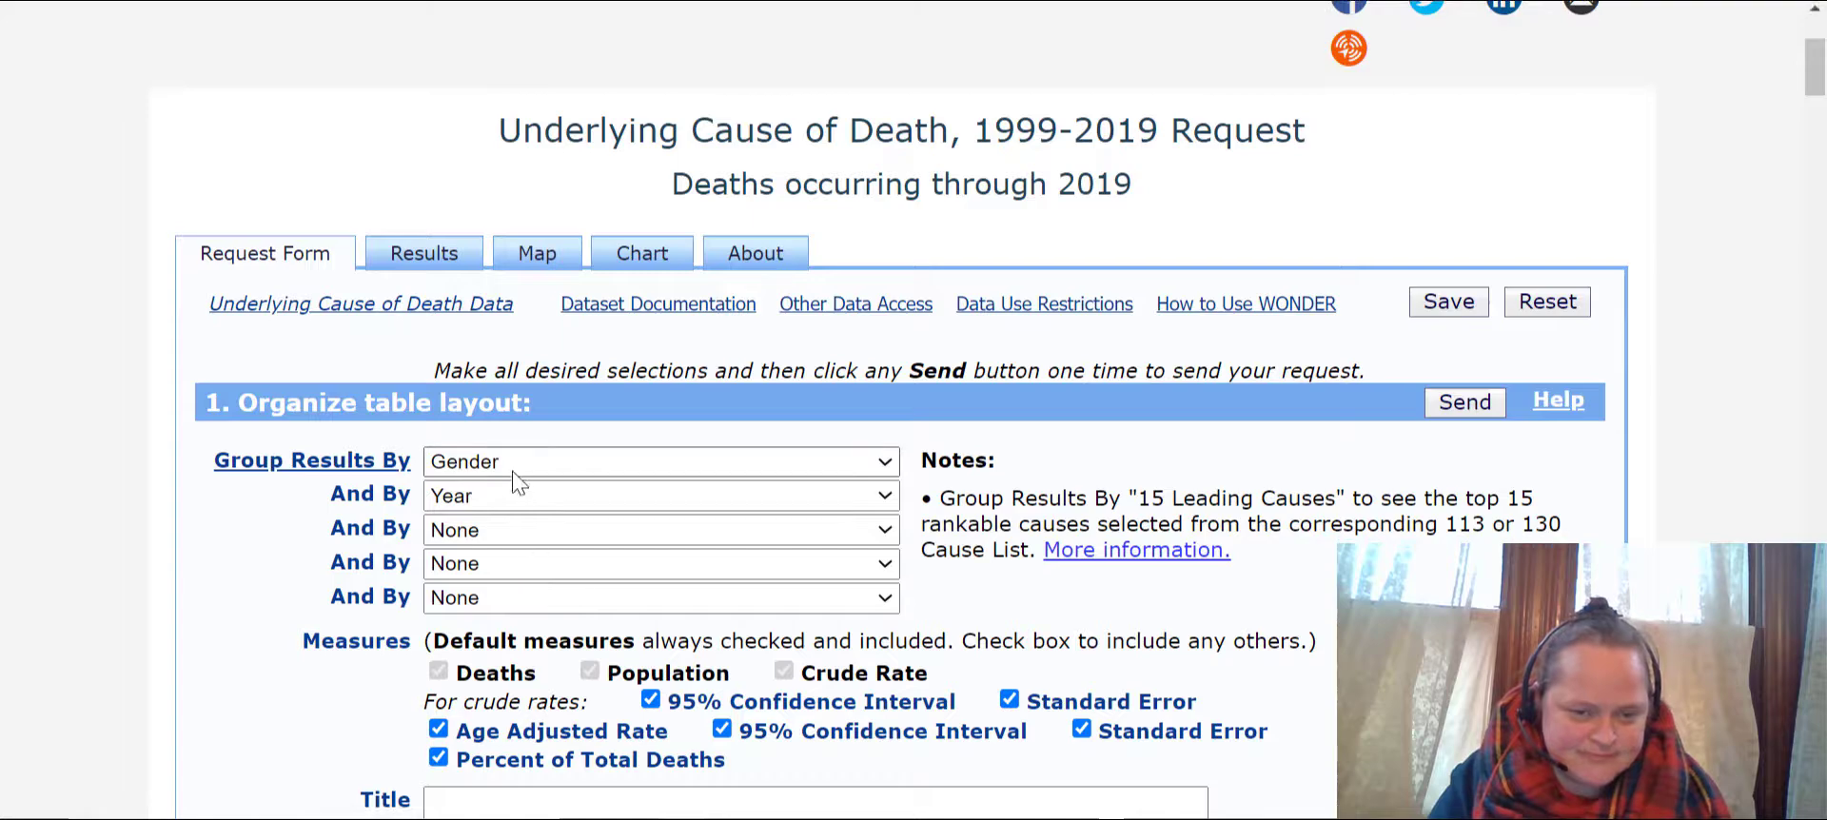
pyautogui.hotkey('alt', 'Left')
pyautogui.scroll(-6, 1449, 427)
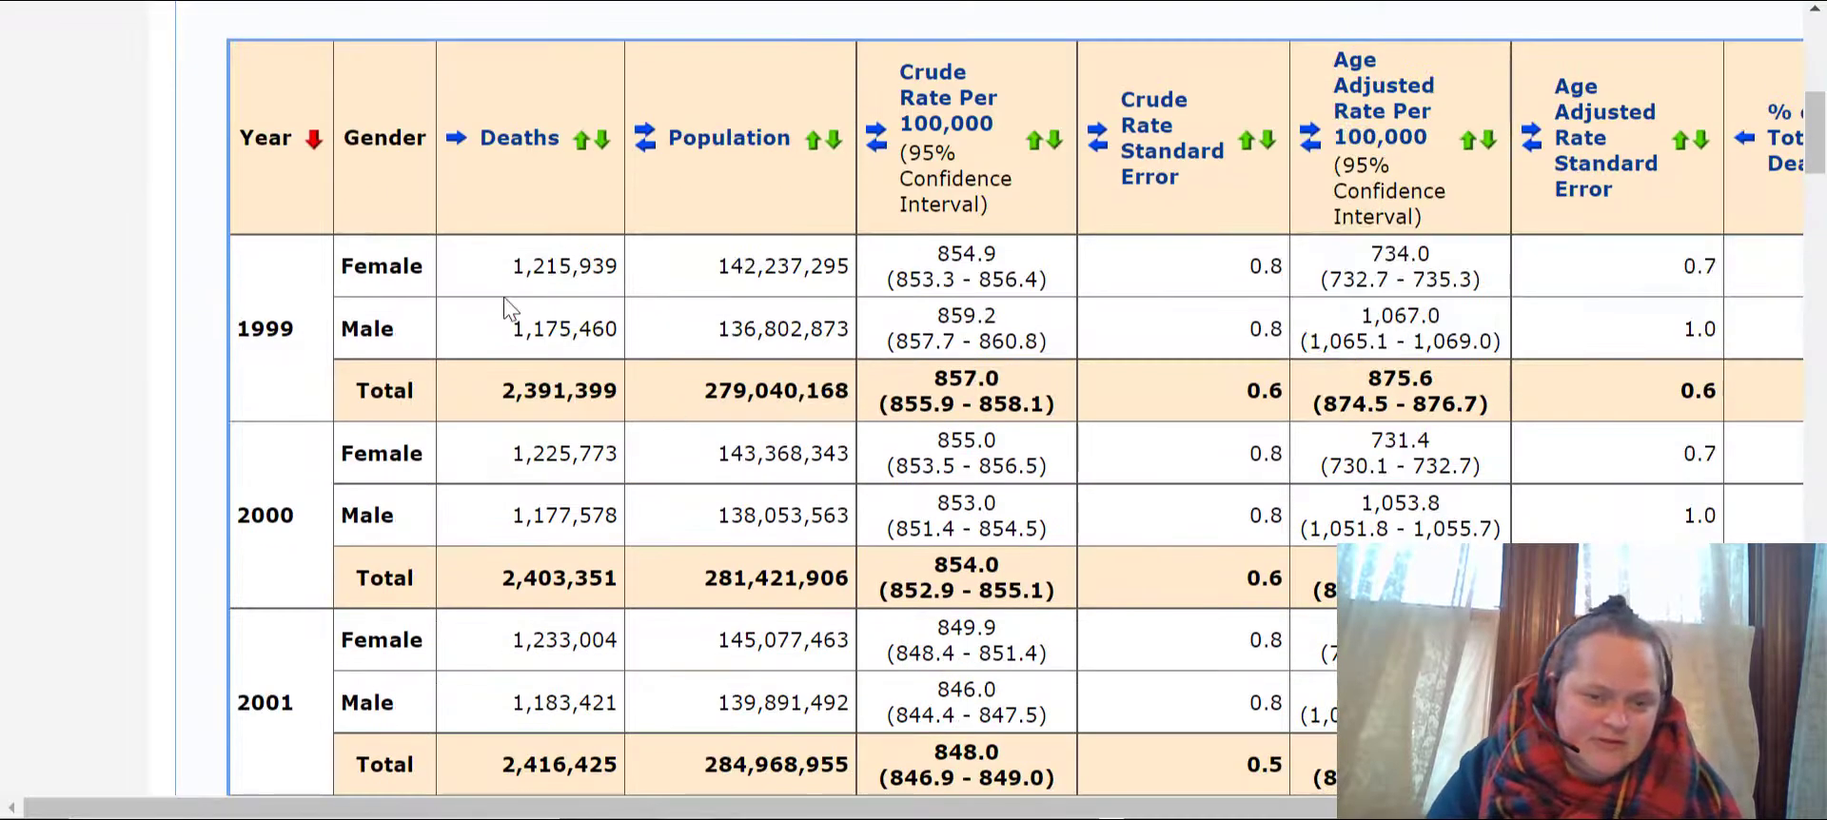
# - Inspect the 1999 rates: Total crude 857.0, Total age-adjusted 875.6, Male age-adjusted 1,067.0
pyautogui.moveTo(251, 330); pyautogui.dragTo(293, 350)
pyautogui.click(358, 271)
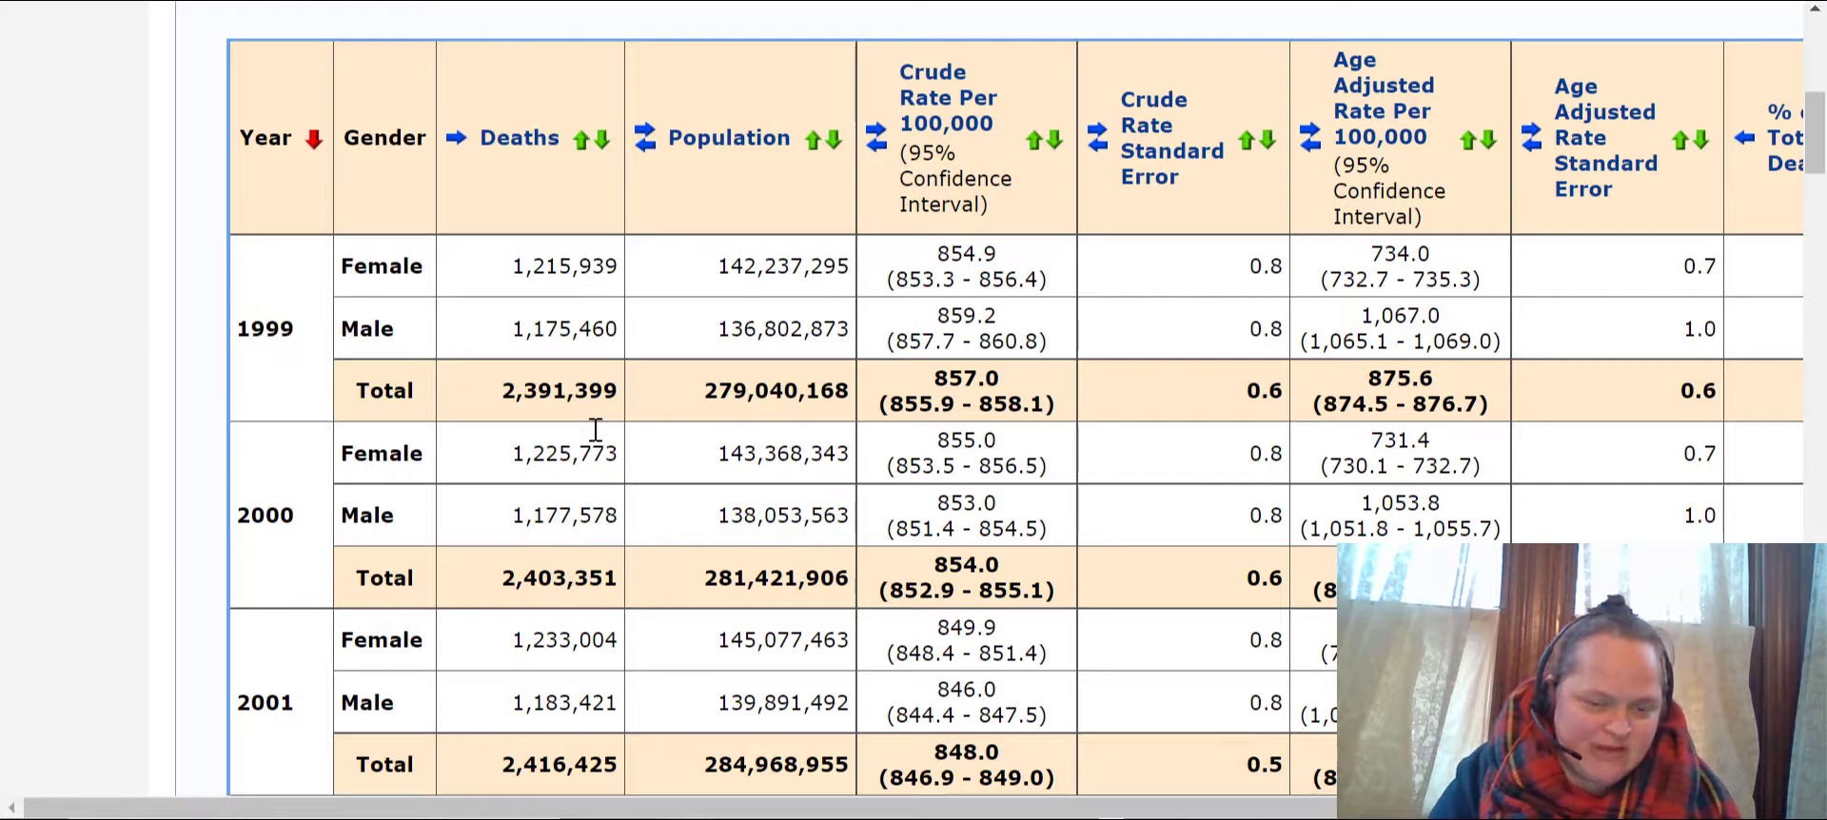
pyautogui.moveTo(505, 390); pyautogui.dragTo(1085, 424)
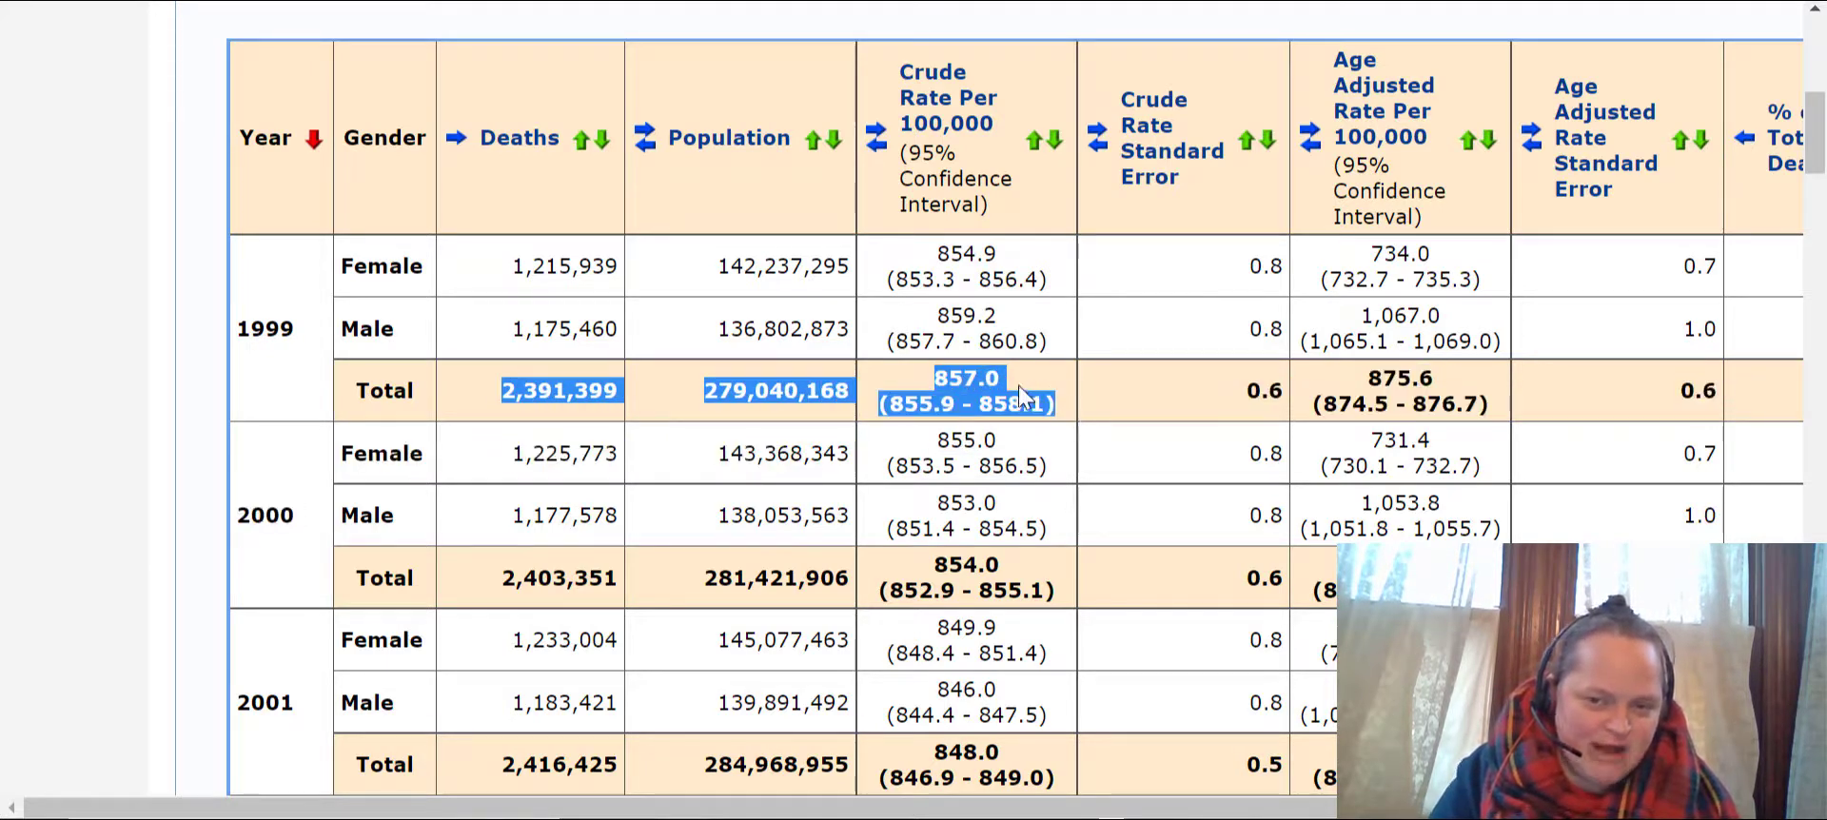
pyautogui.moveTo(1001, 380); pyautogui.dragTo(928, 376)
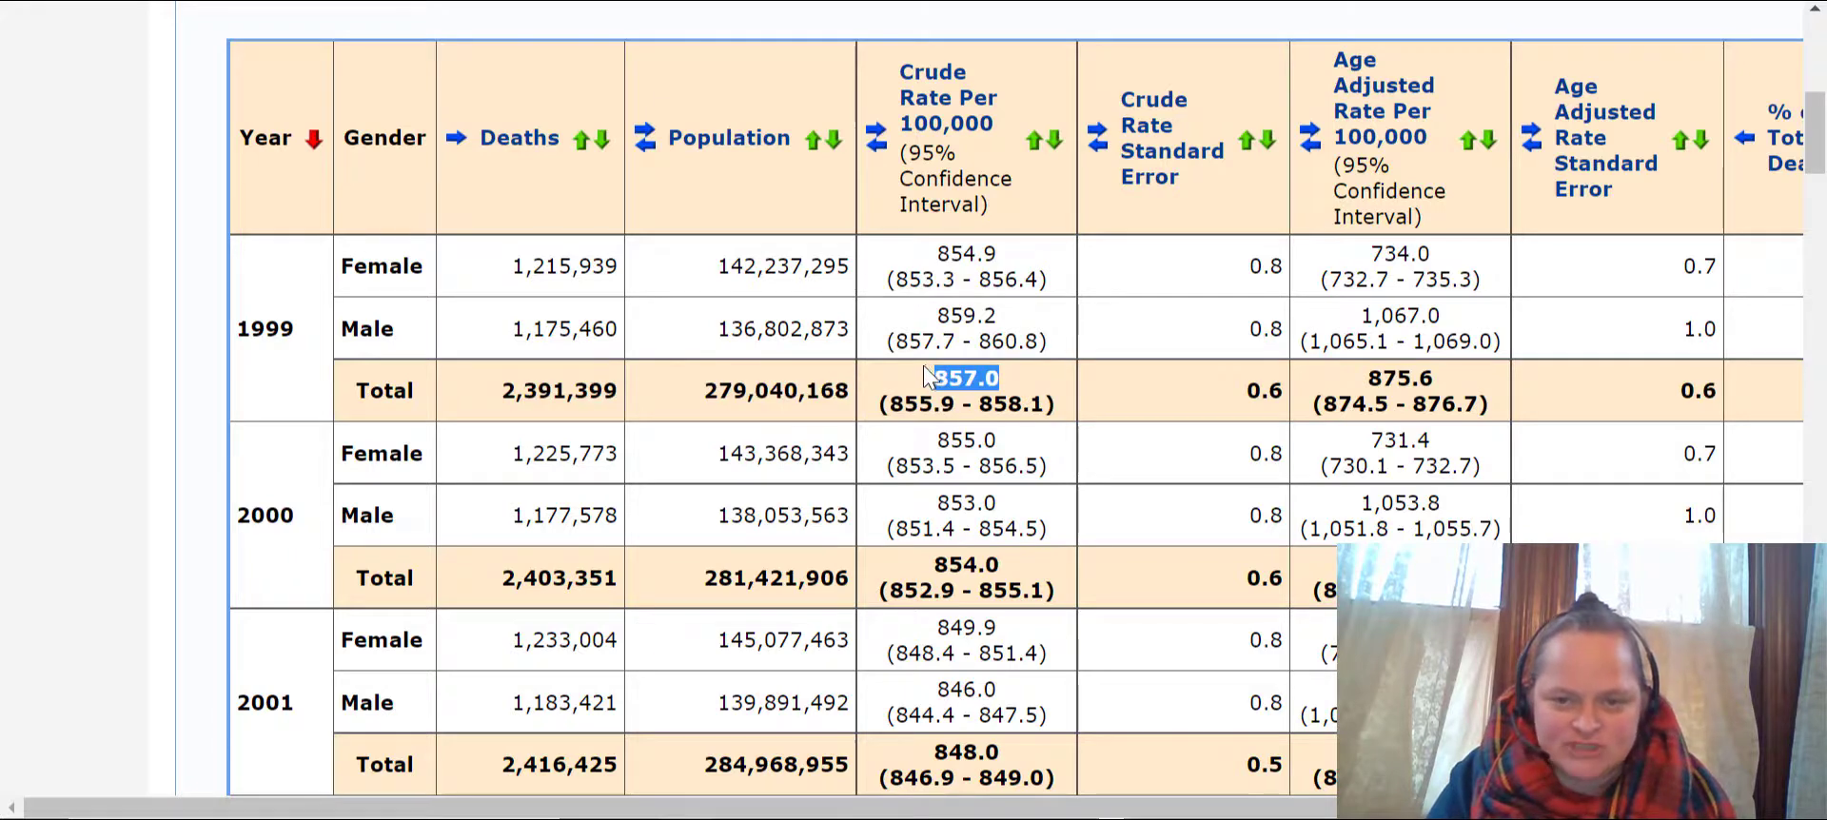
pyautogui.moveTo(1369, 378); pyautogui.dragTo(1456, 389)
pyautogui.click(1373, 264)
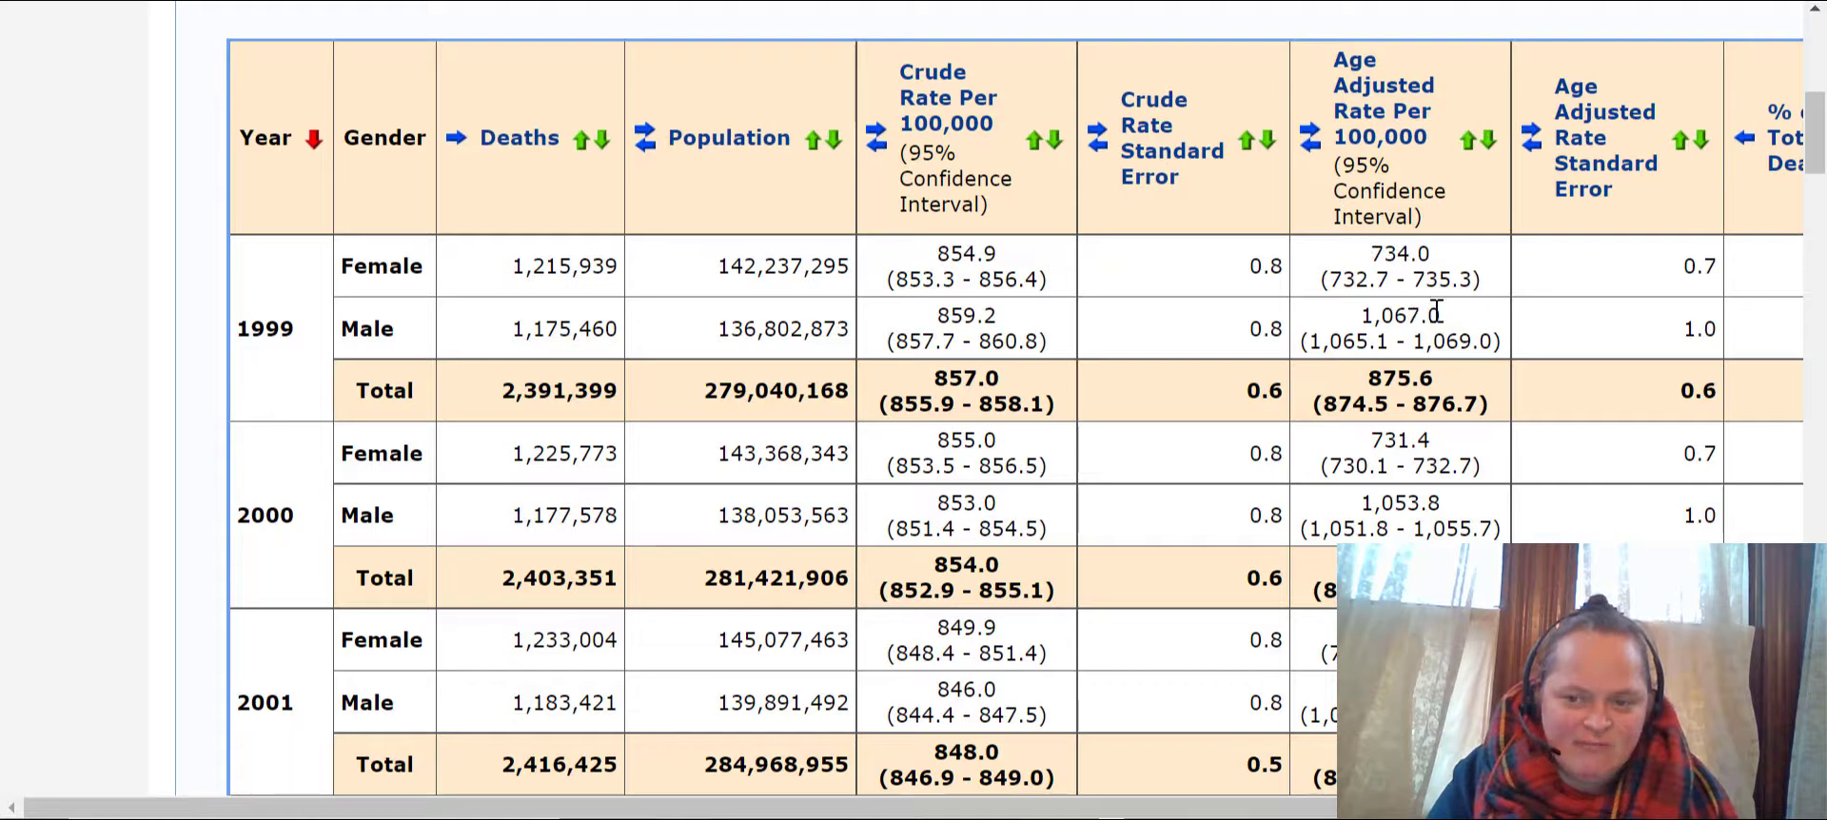
pyautogui.moveTo(1451, 317); pyautogui.dragTo(1356, 317)
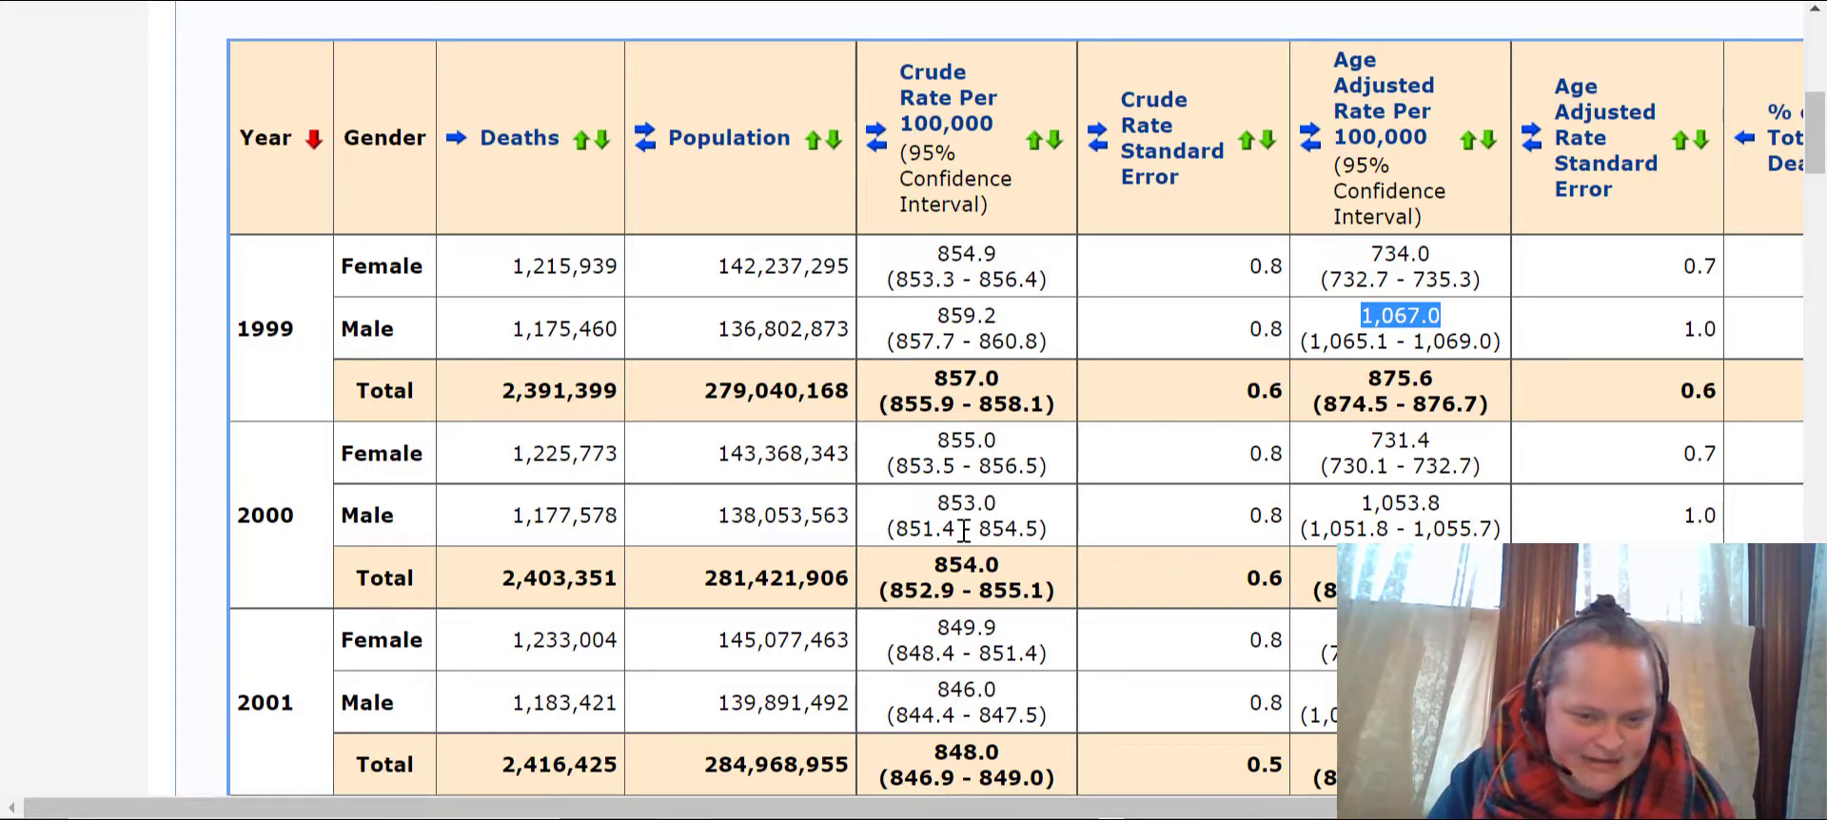
# - Select the 1999 Female, Male and Total rows' values in the results table
pyautogui.scroll(-2, 964, 530)
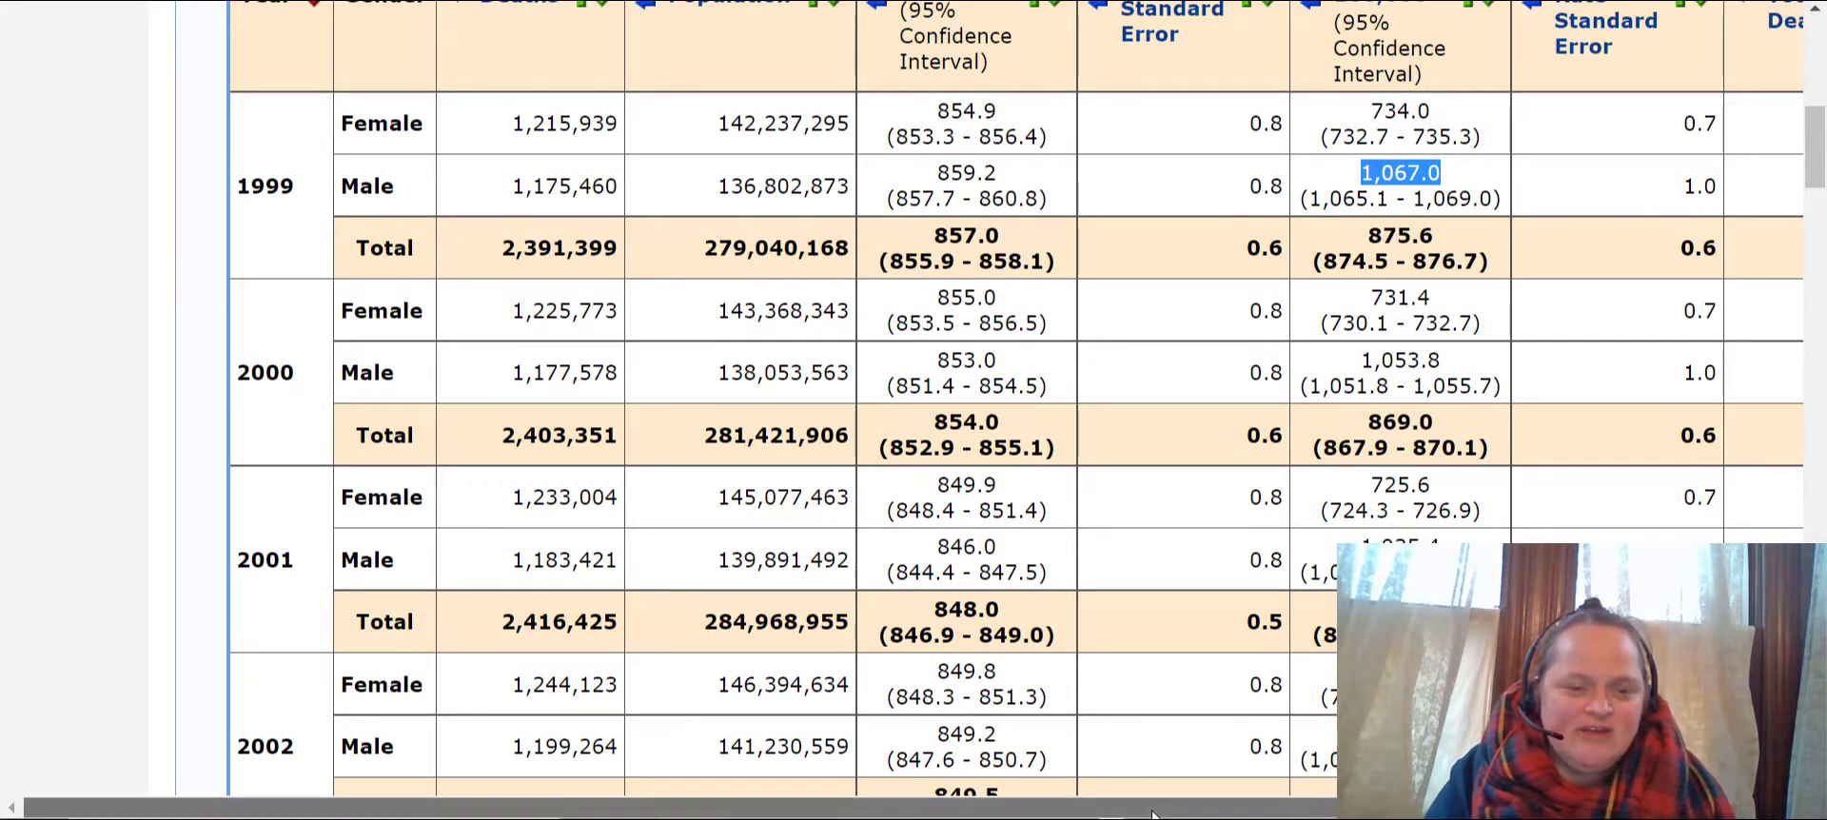
pyautogui.moveTo(1154, 814)
pyautogui.mouseDown()
pyautogui.moveTo(1257, 814)
pyautogui.moveTo(1153, 814)
pyautogui.mouseUp()
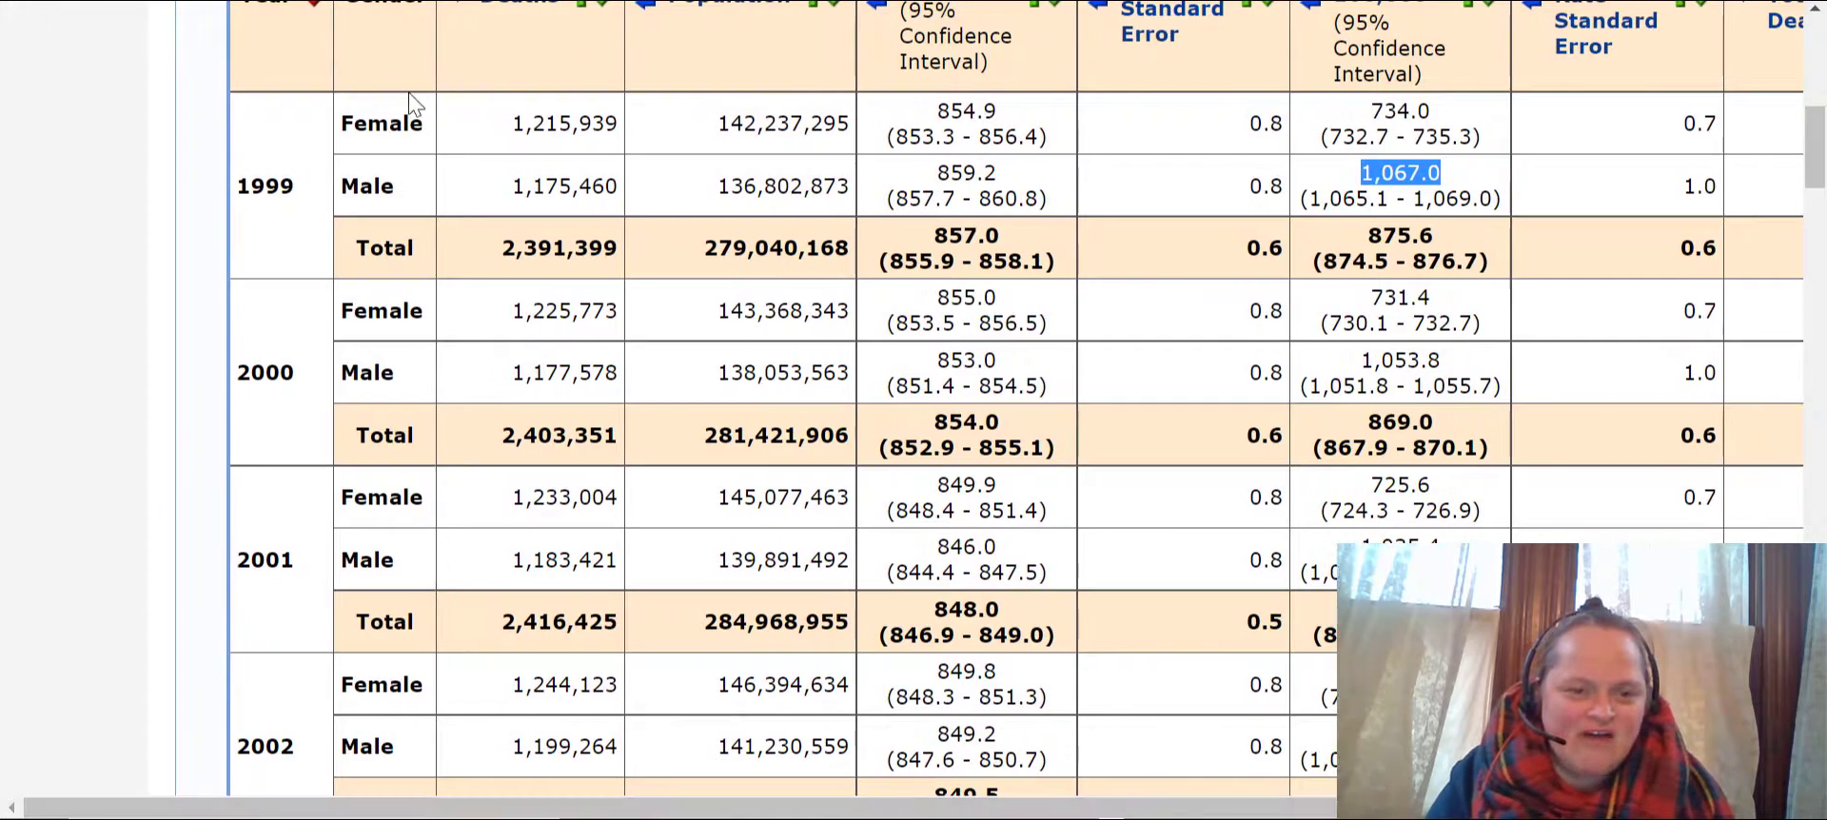
pyautogui.moveTo(369, 123); pyautogui.dragTo(678, 193)
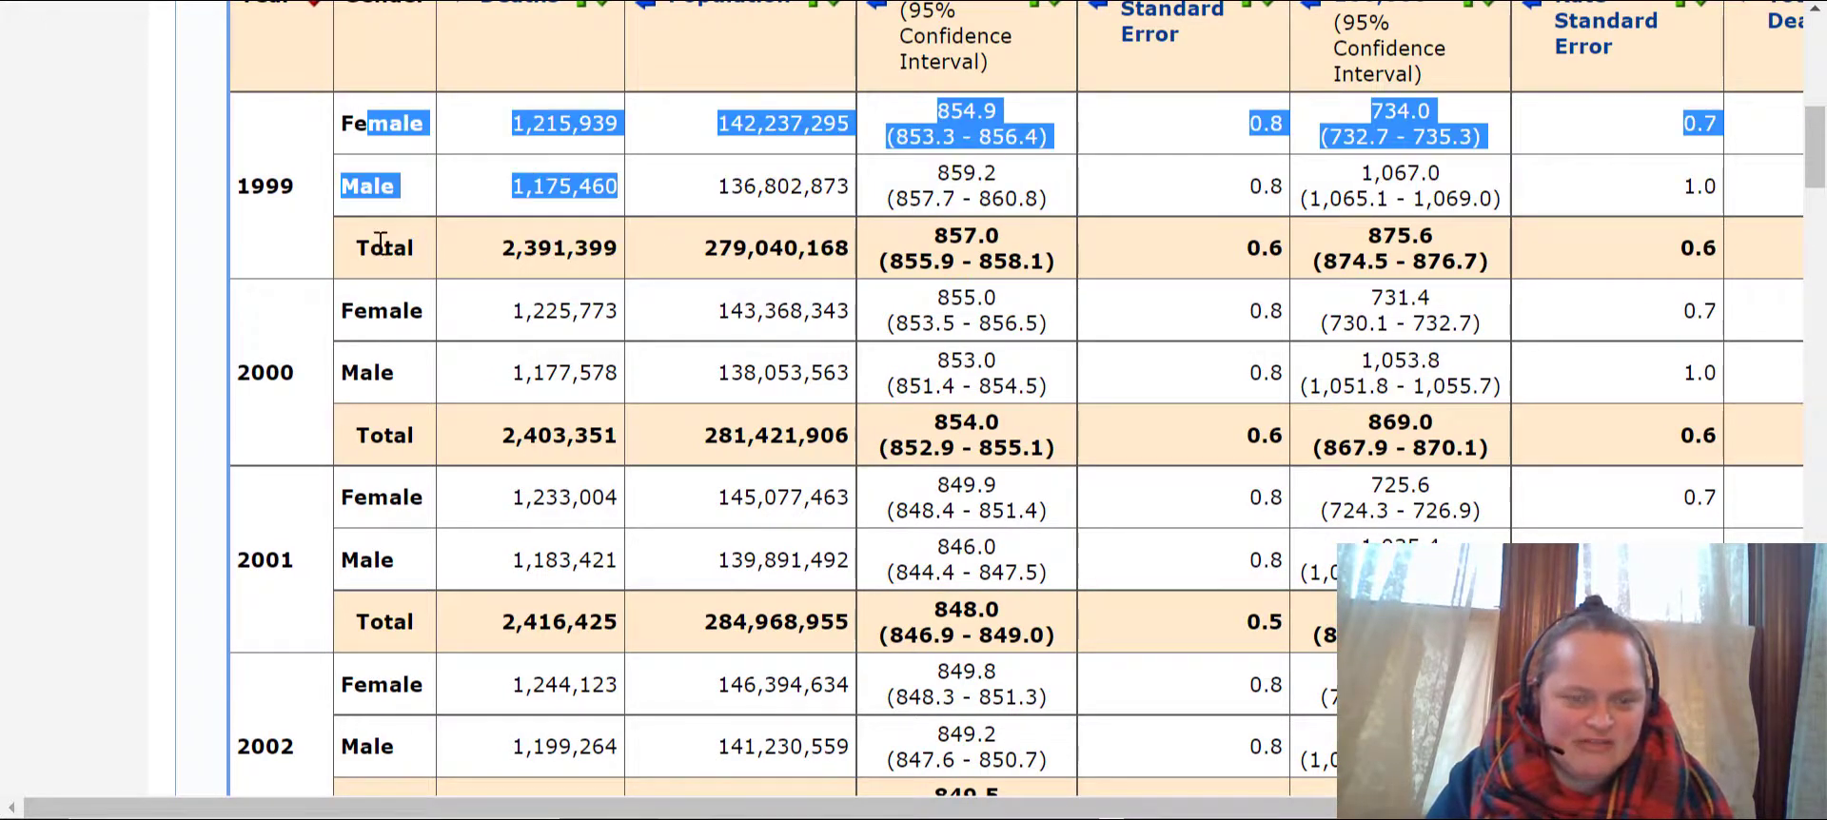
pyautogui.moveTo(379, 242); pyautogui.dragTo(1023, 261)
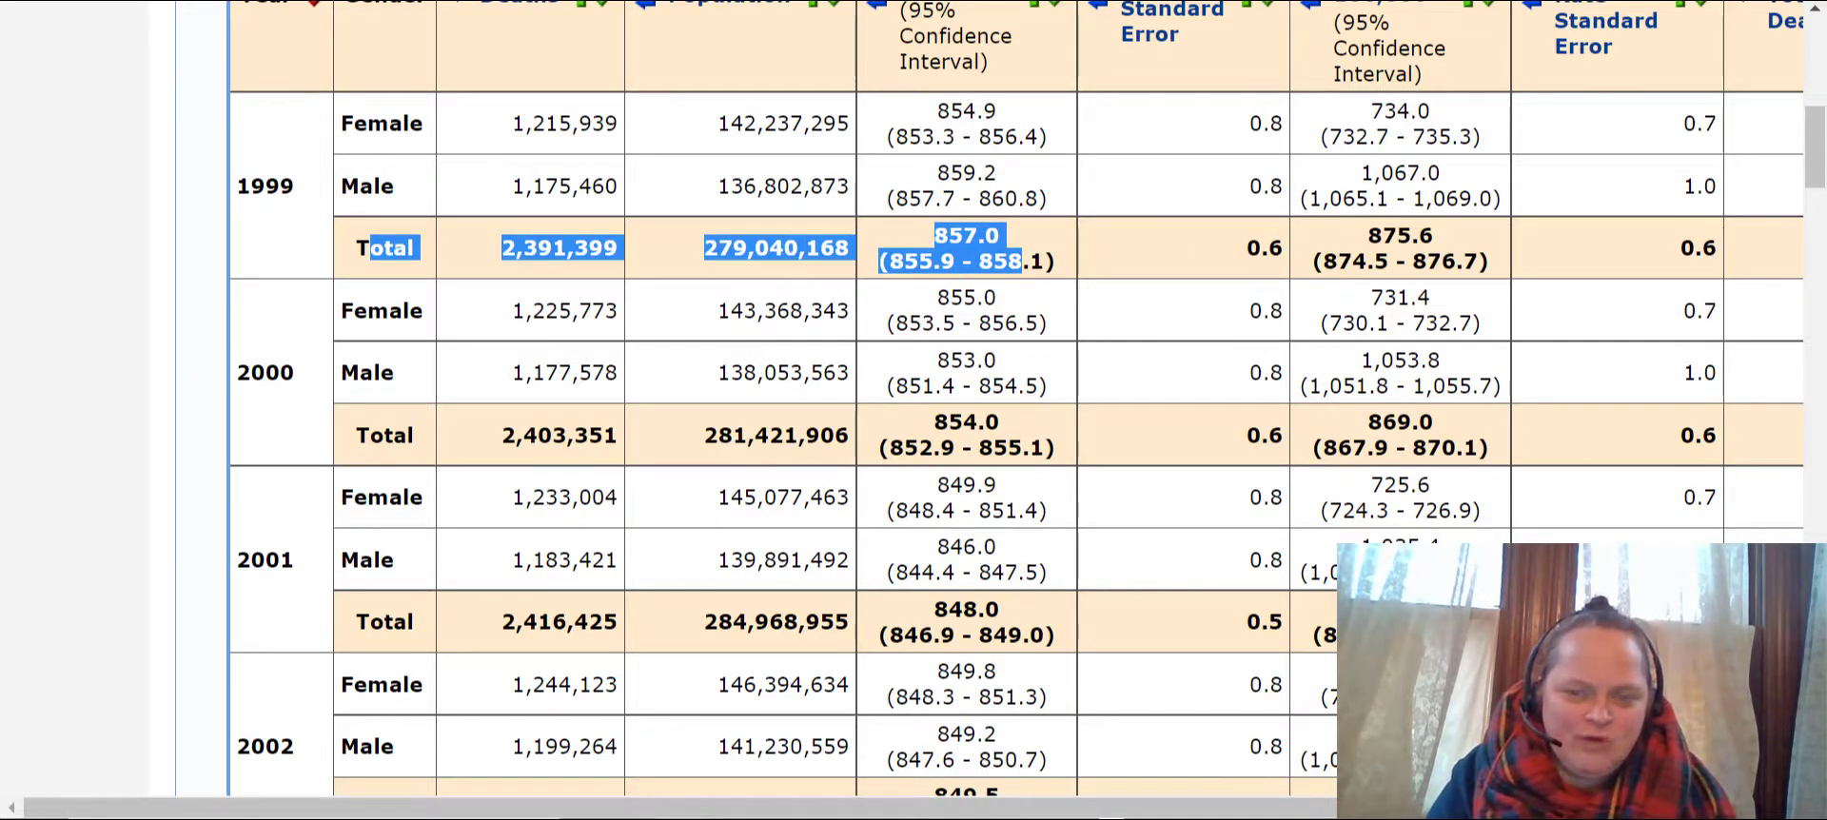
pyautogui.click(830, 190)
pyautogui.scroll(5, 1559, 383)
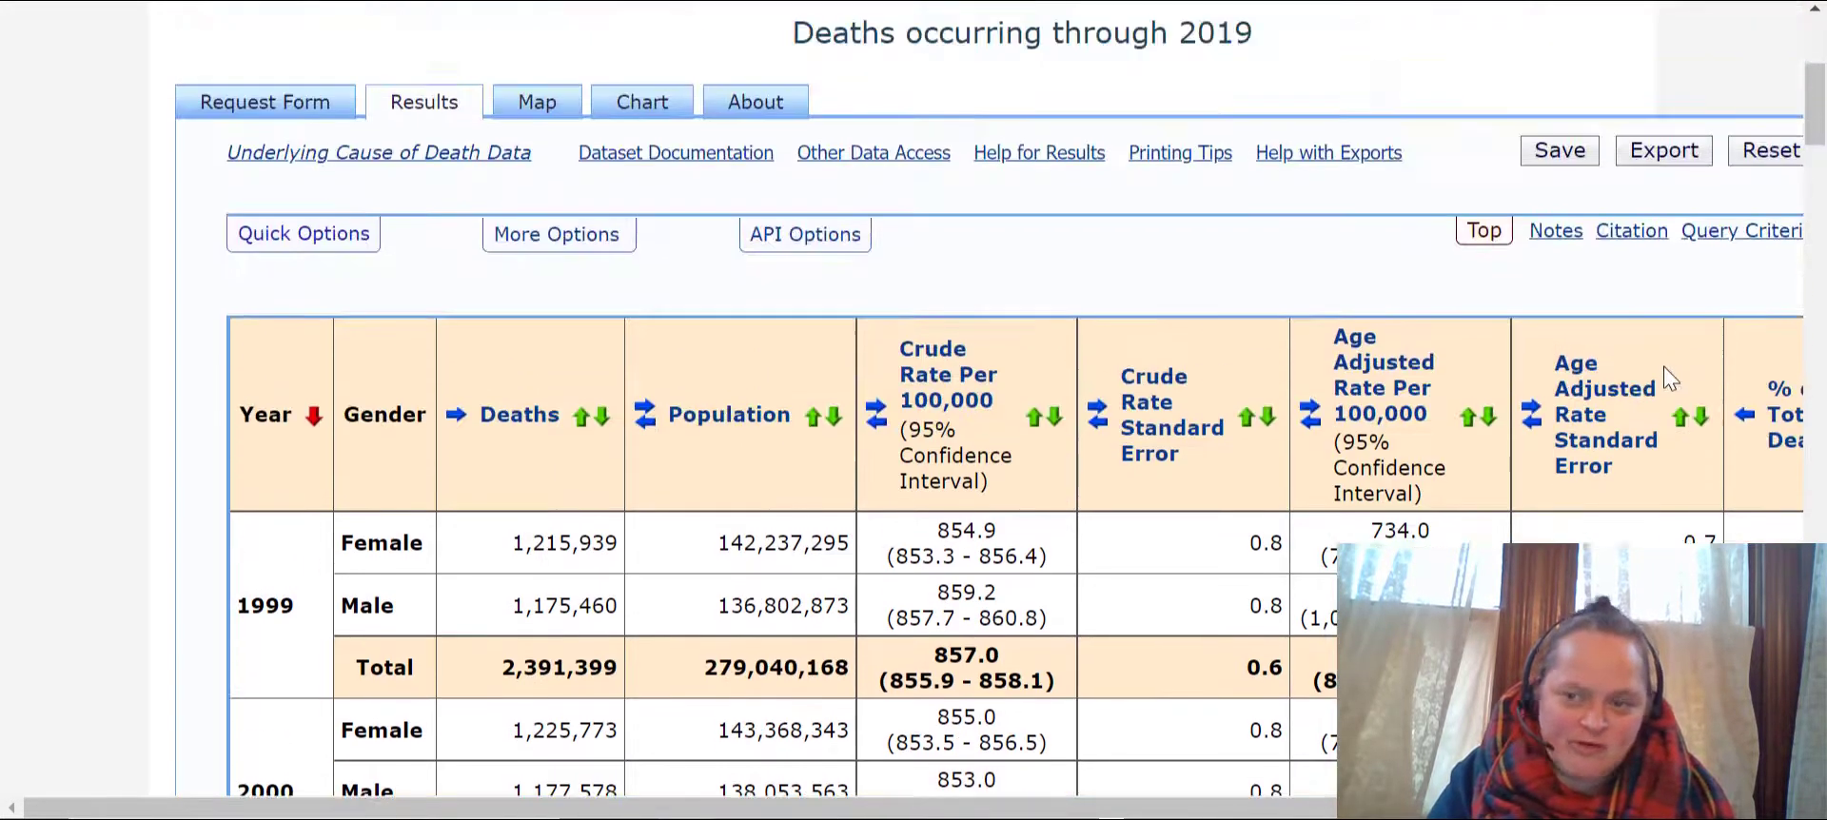
pyautogui.scroll(2, 1671, 379)
pyautogui.click(1666, 297)
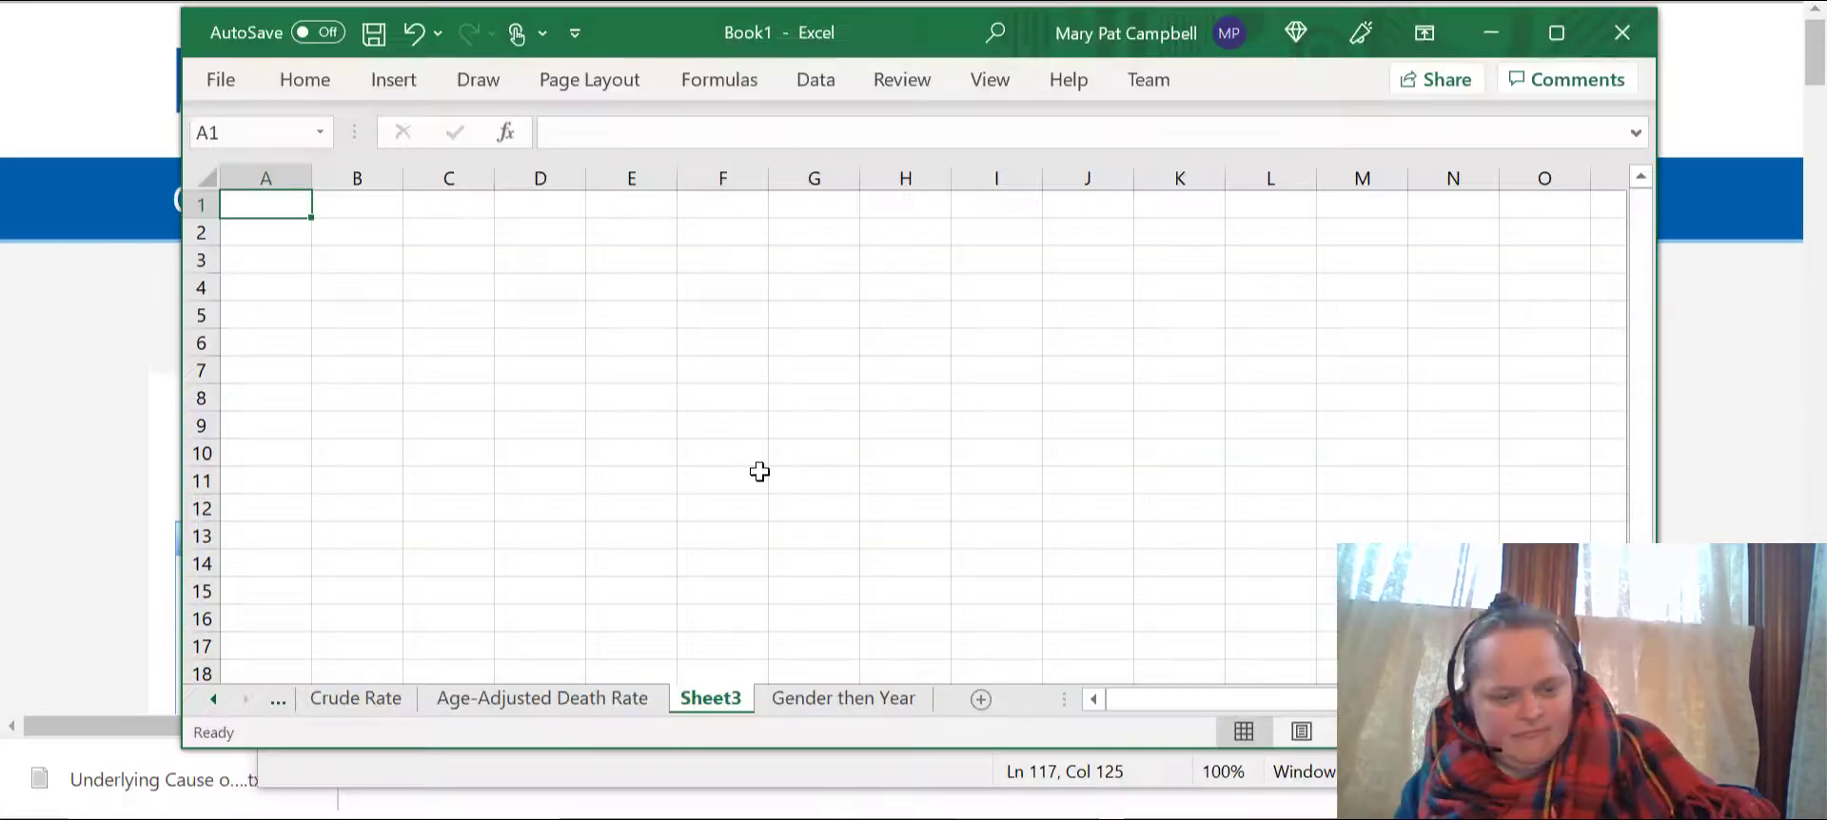
pyautogui.hotkey('ctrl', 'v')
pyautogui.click(571, 425)
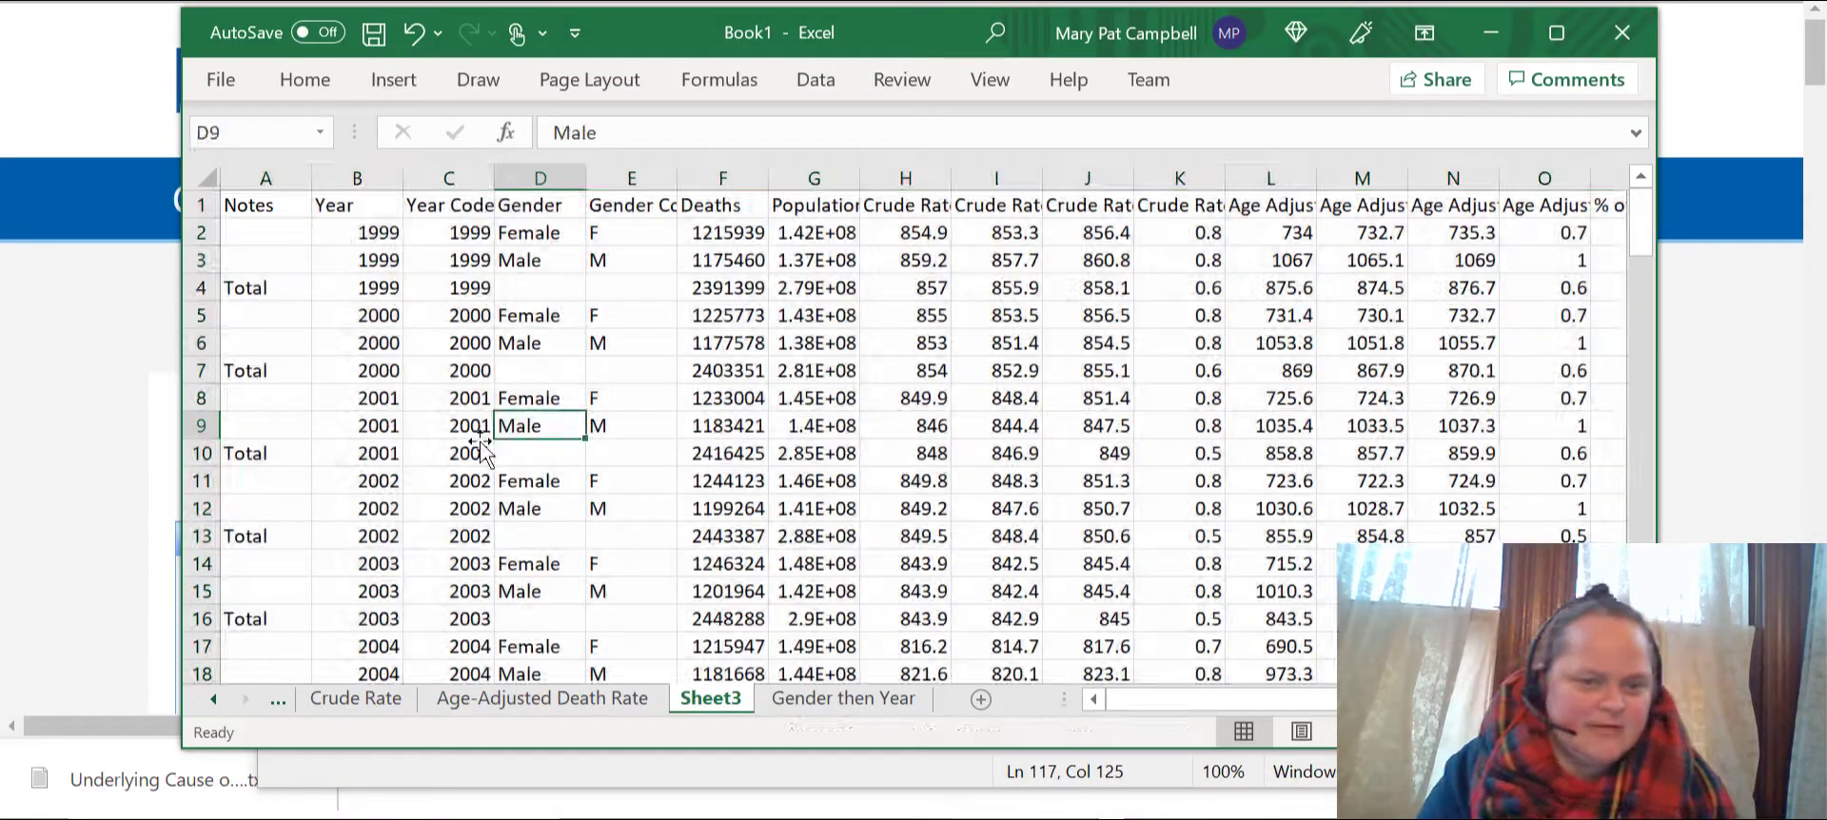
pyautogui.click(392, 403)
pyautogui.click(582, 509)
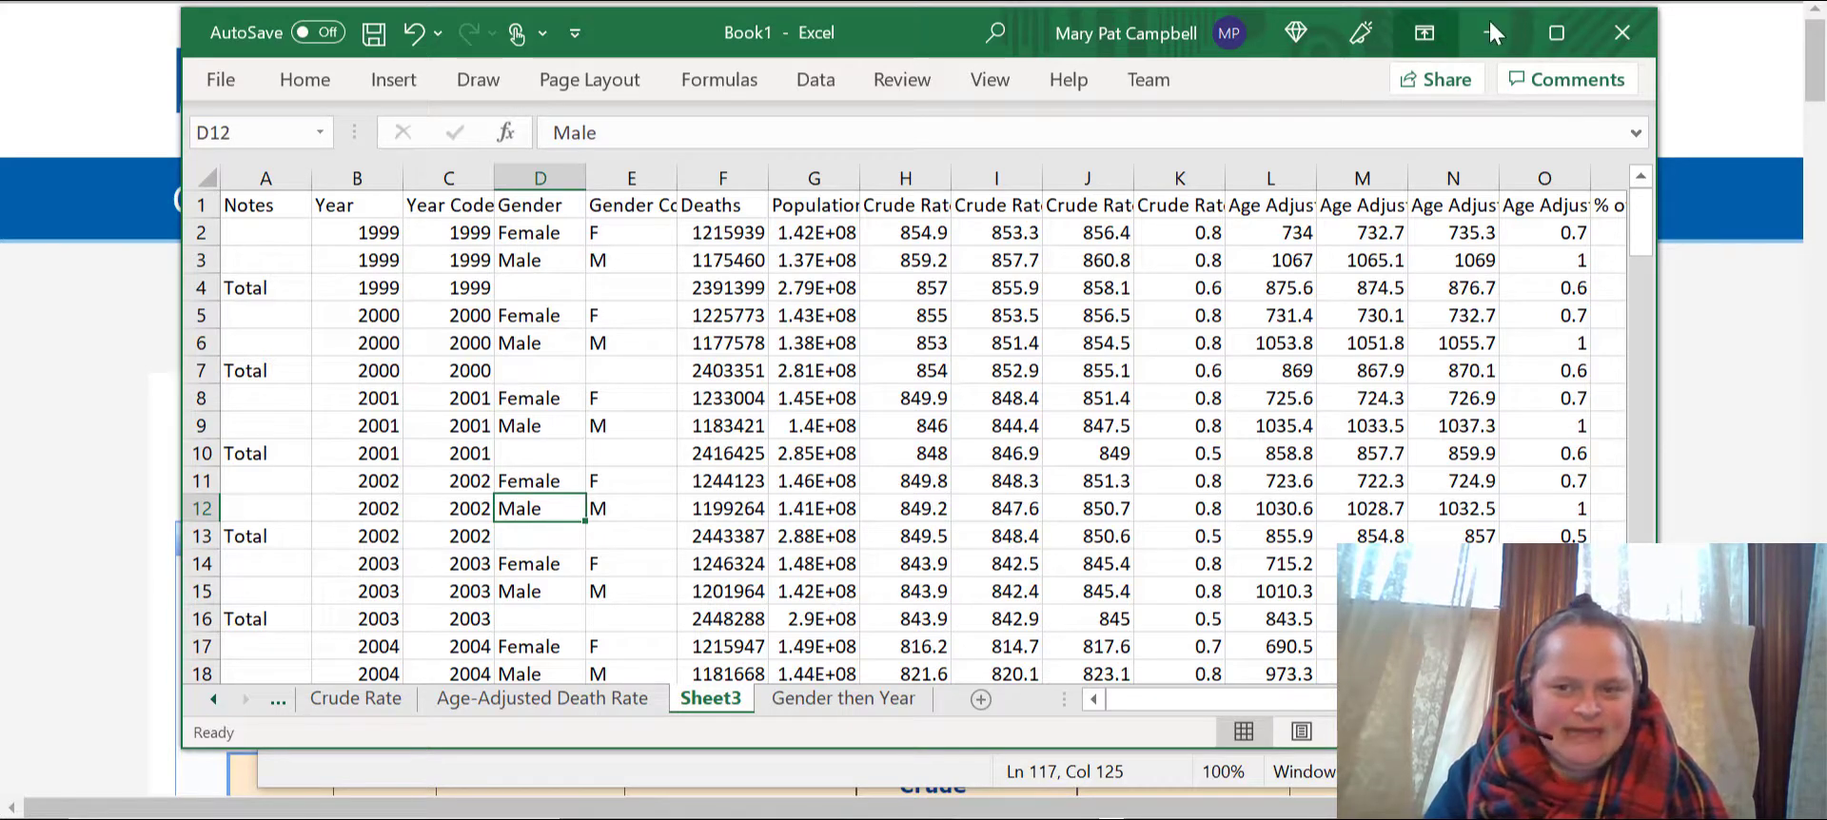
pyautogui.click(202, 205)
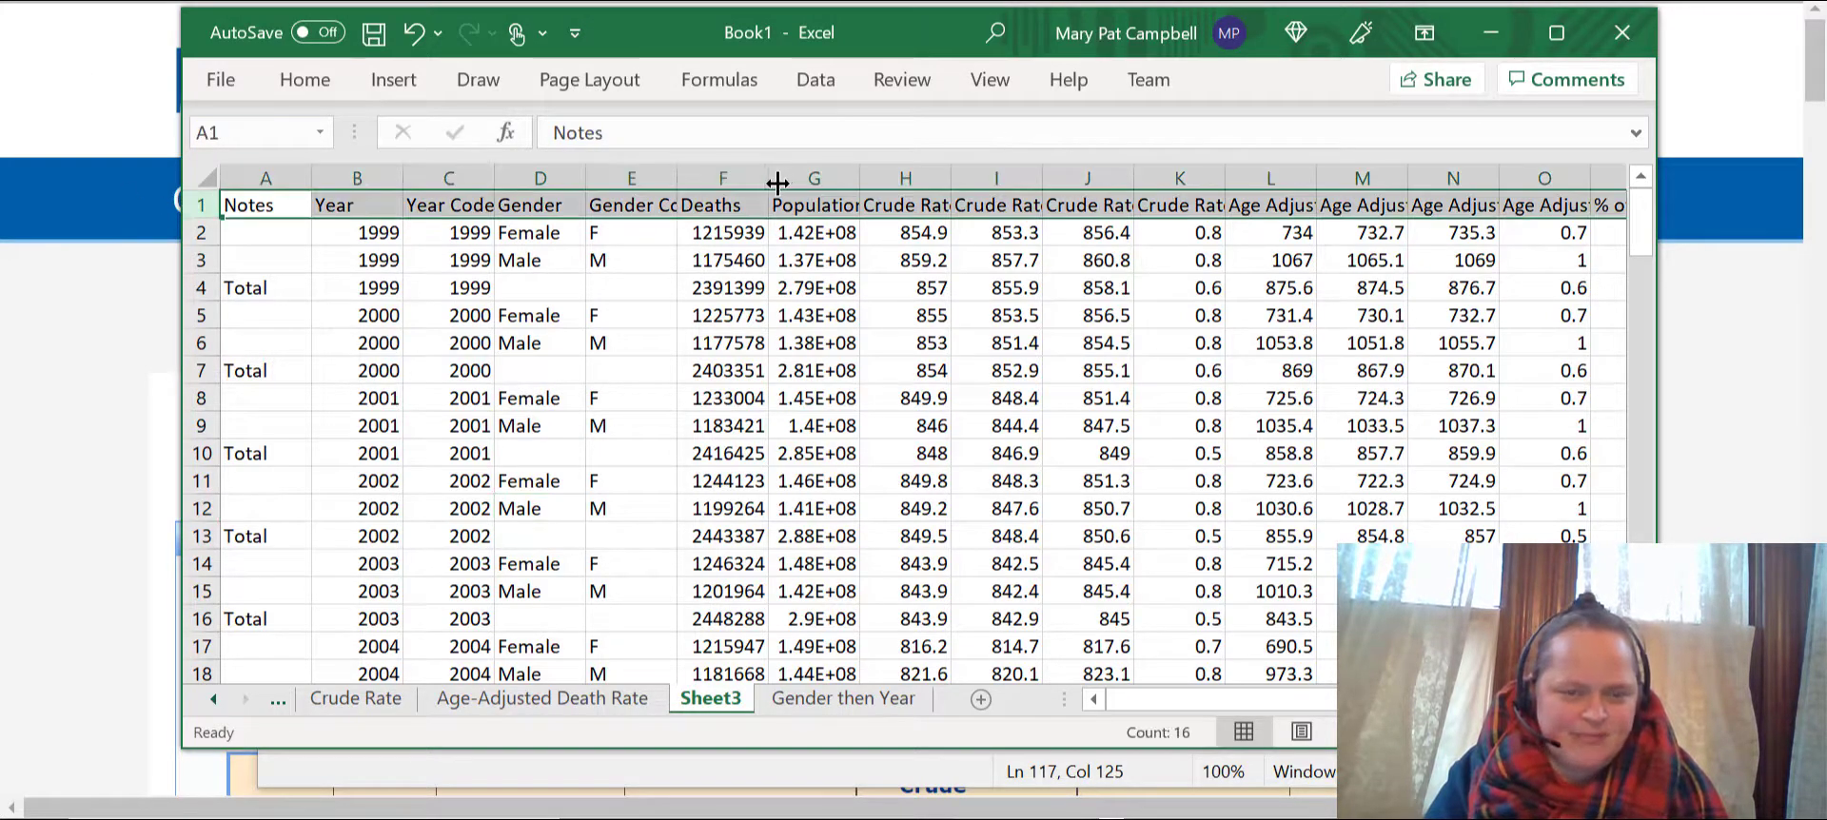
pyautogui.click(328, 88)
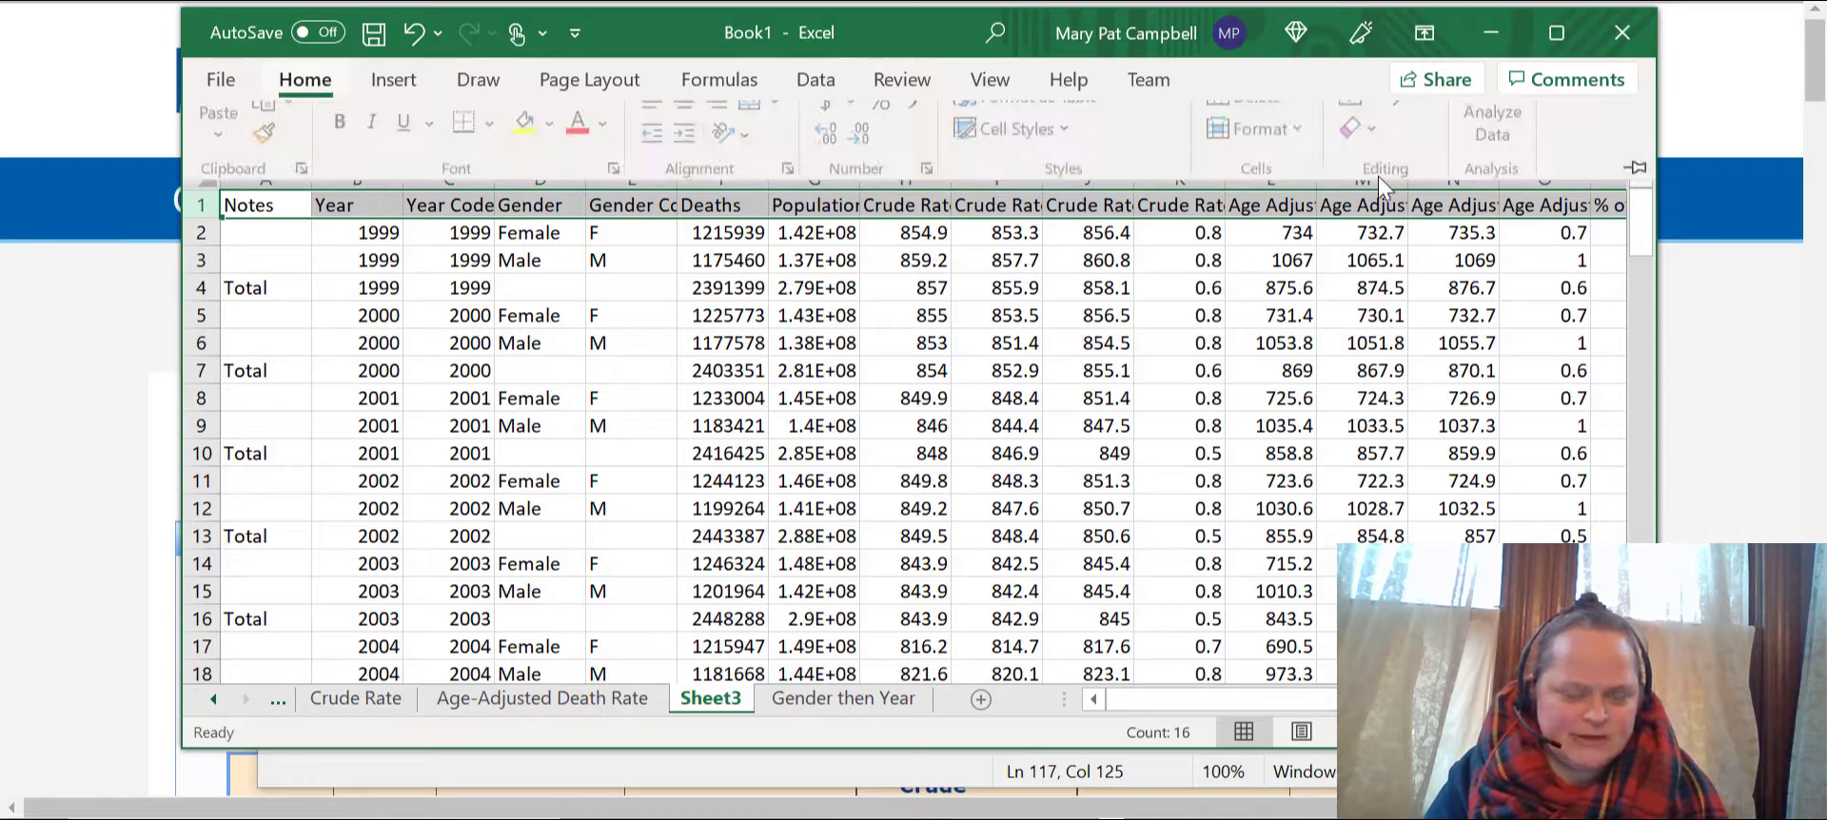
pyautogui.click(756, 127)
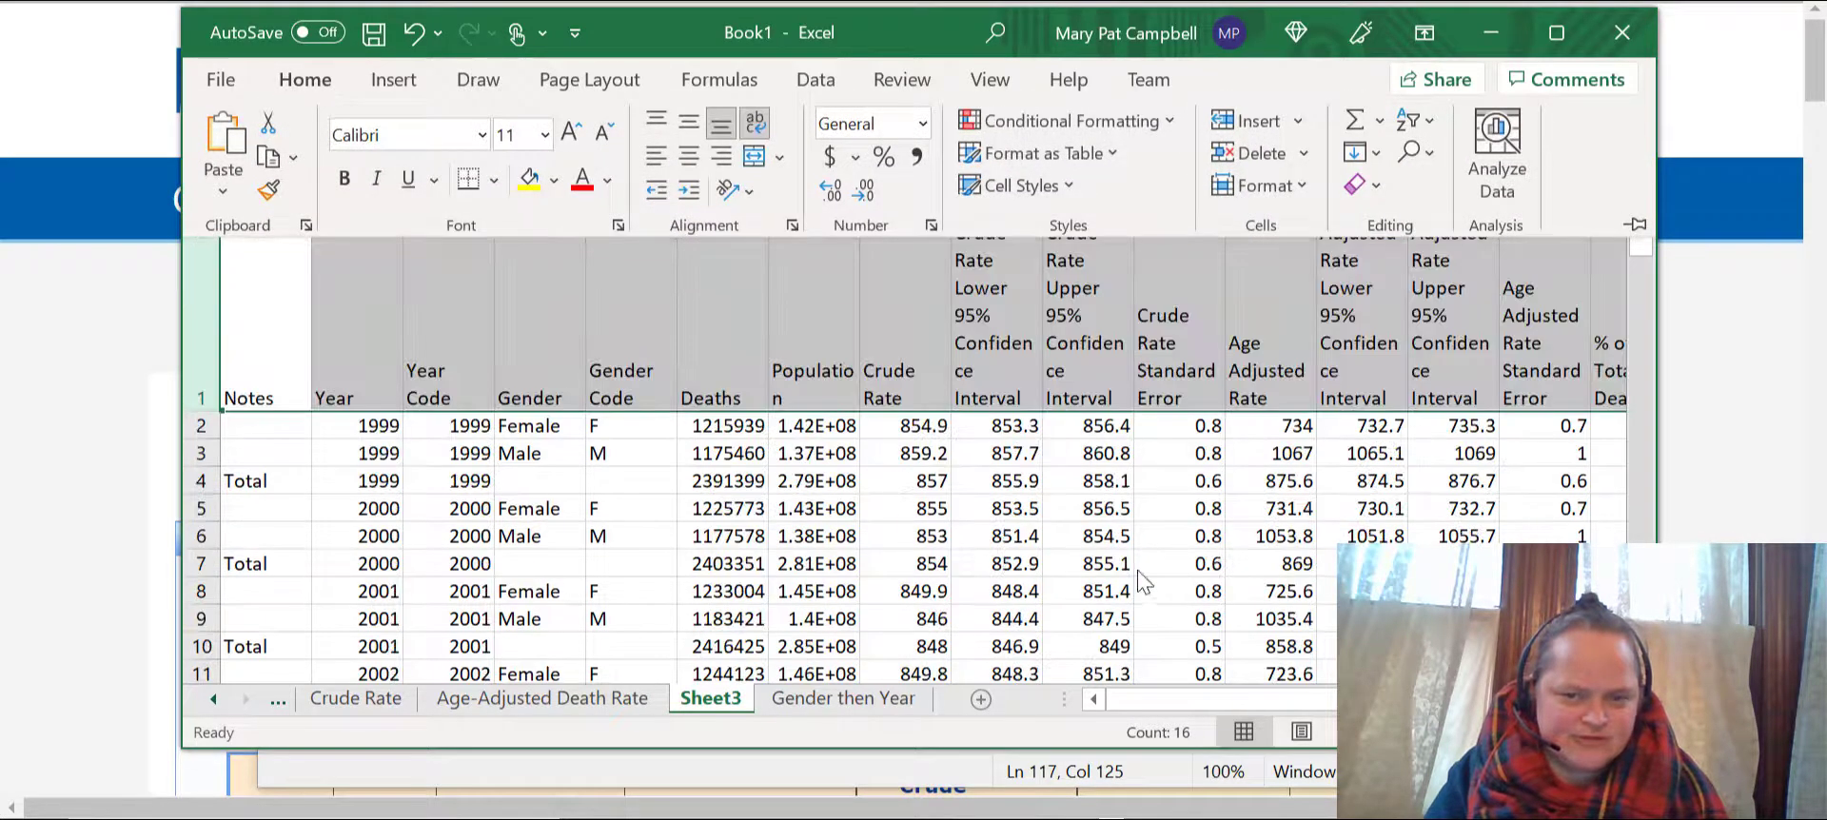
pyautogui.click(631, 453)
pyautogui.click(193, 322)
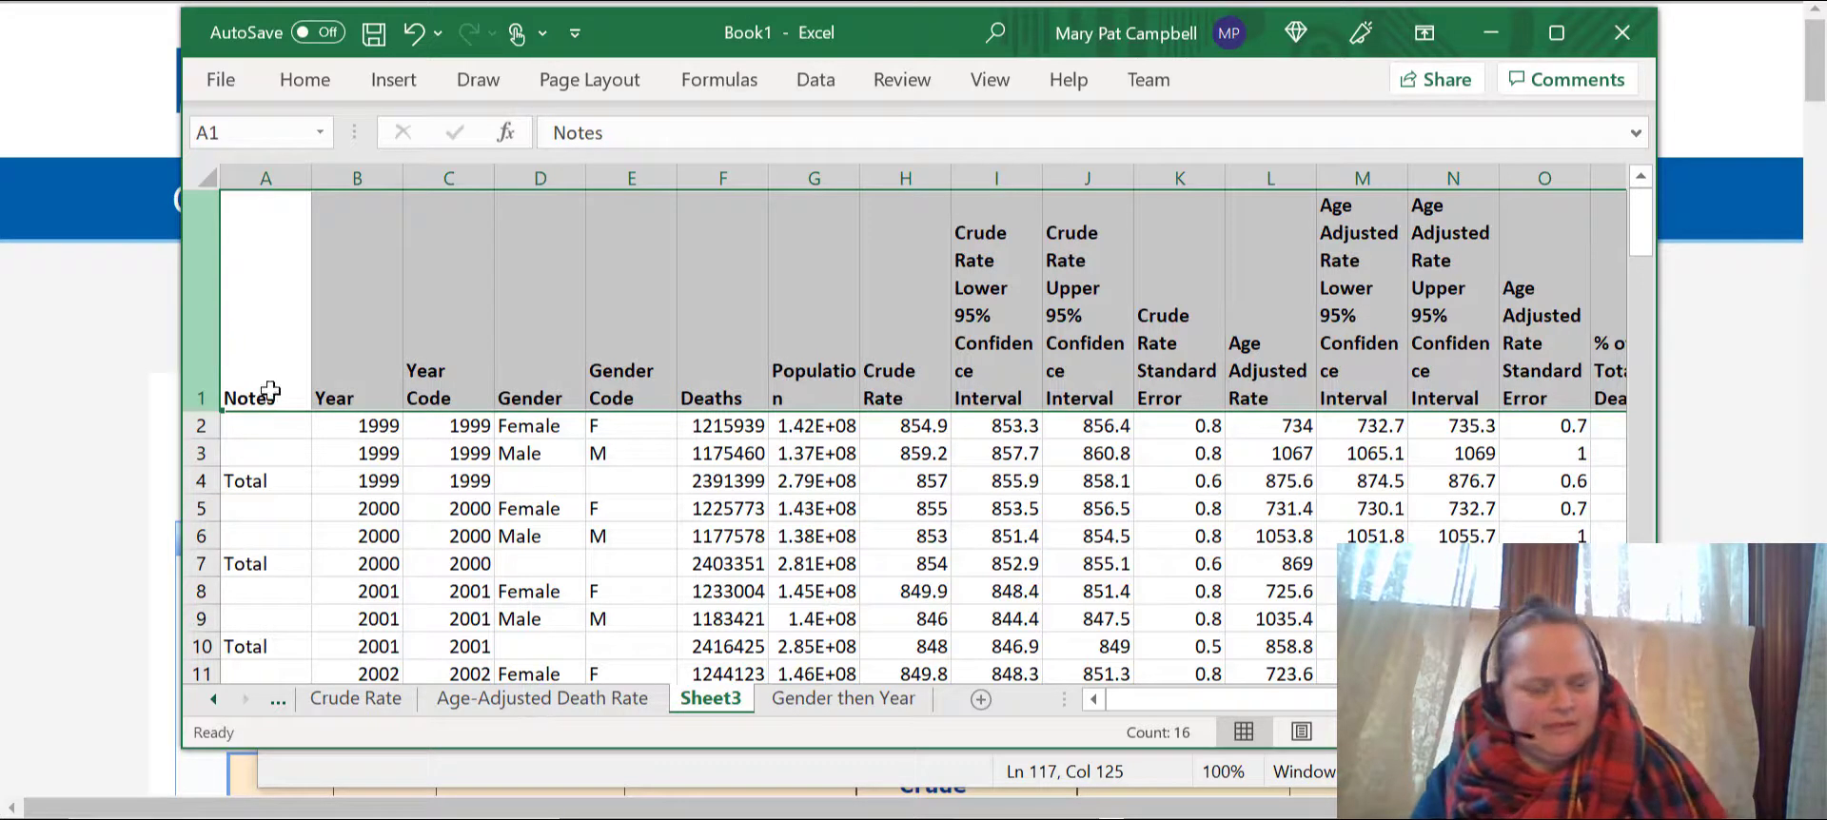
pyautogui.click(593, 557)
pyautogui.press('Up')
pyautogui.press('Up')
pyautogui.press('Up')
pyautogui.press('Left')
pyautogui.press('Left')
pyautogui.press('Left')
pyautogui.press('Left')
pyautogui.press('Right')
pyautogui.press('Right')
pyautogui.press('Right')
pyautogui.press('Right')
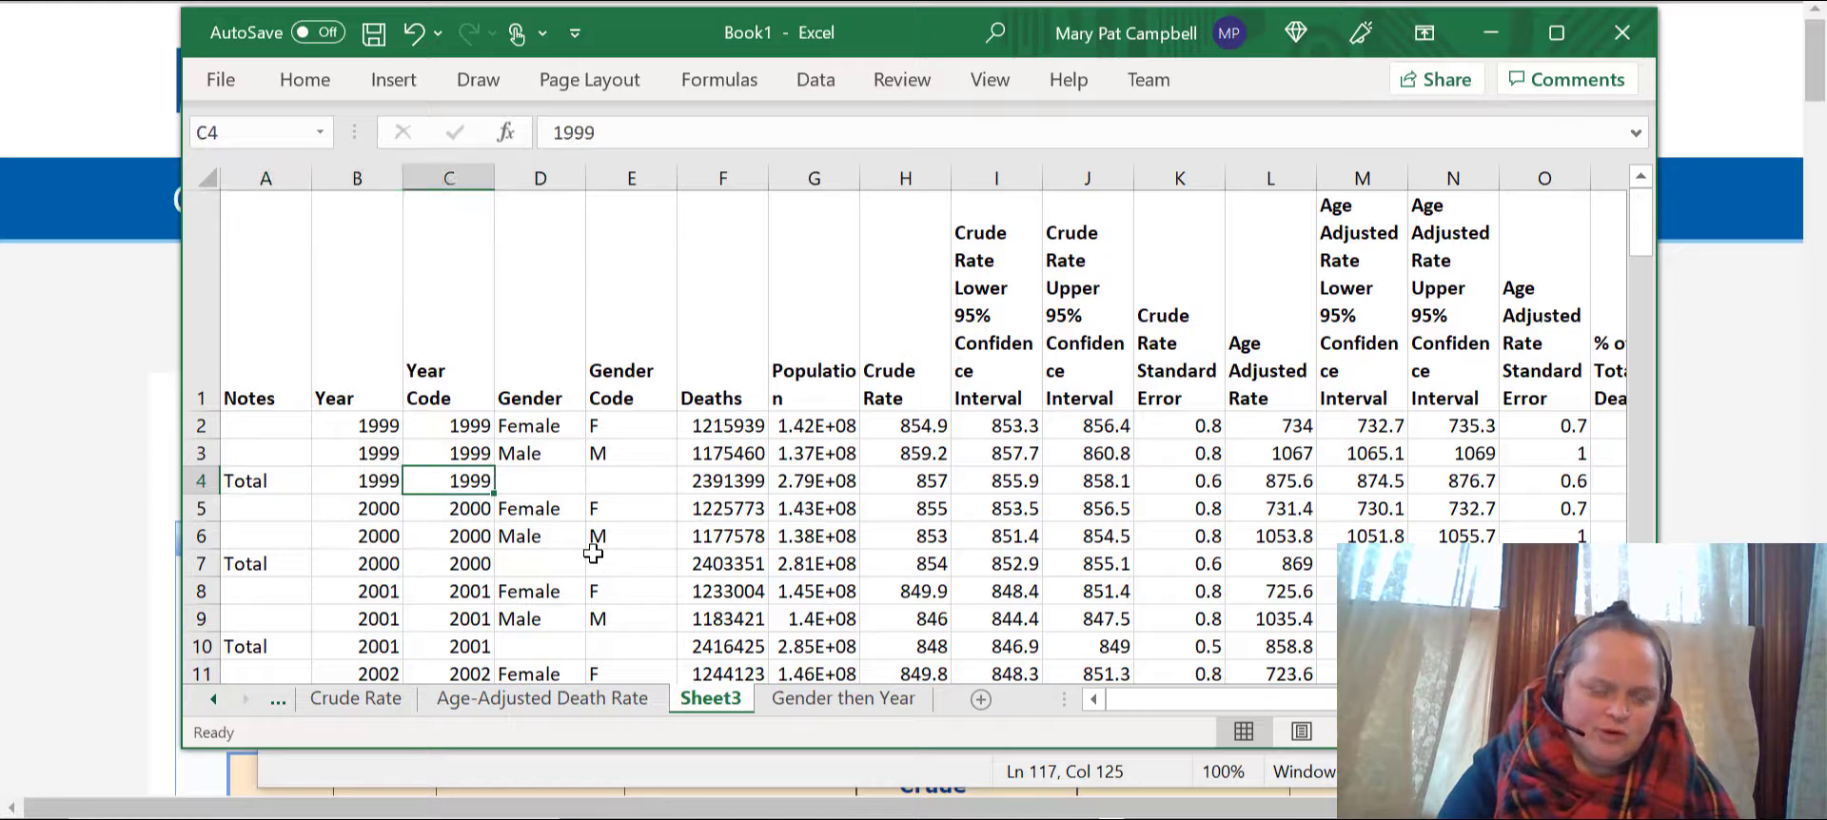
pyautogui.press('Up')
pyautogui.press('Up')
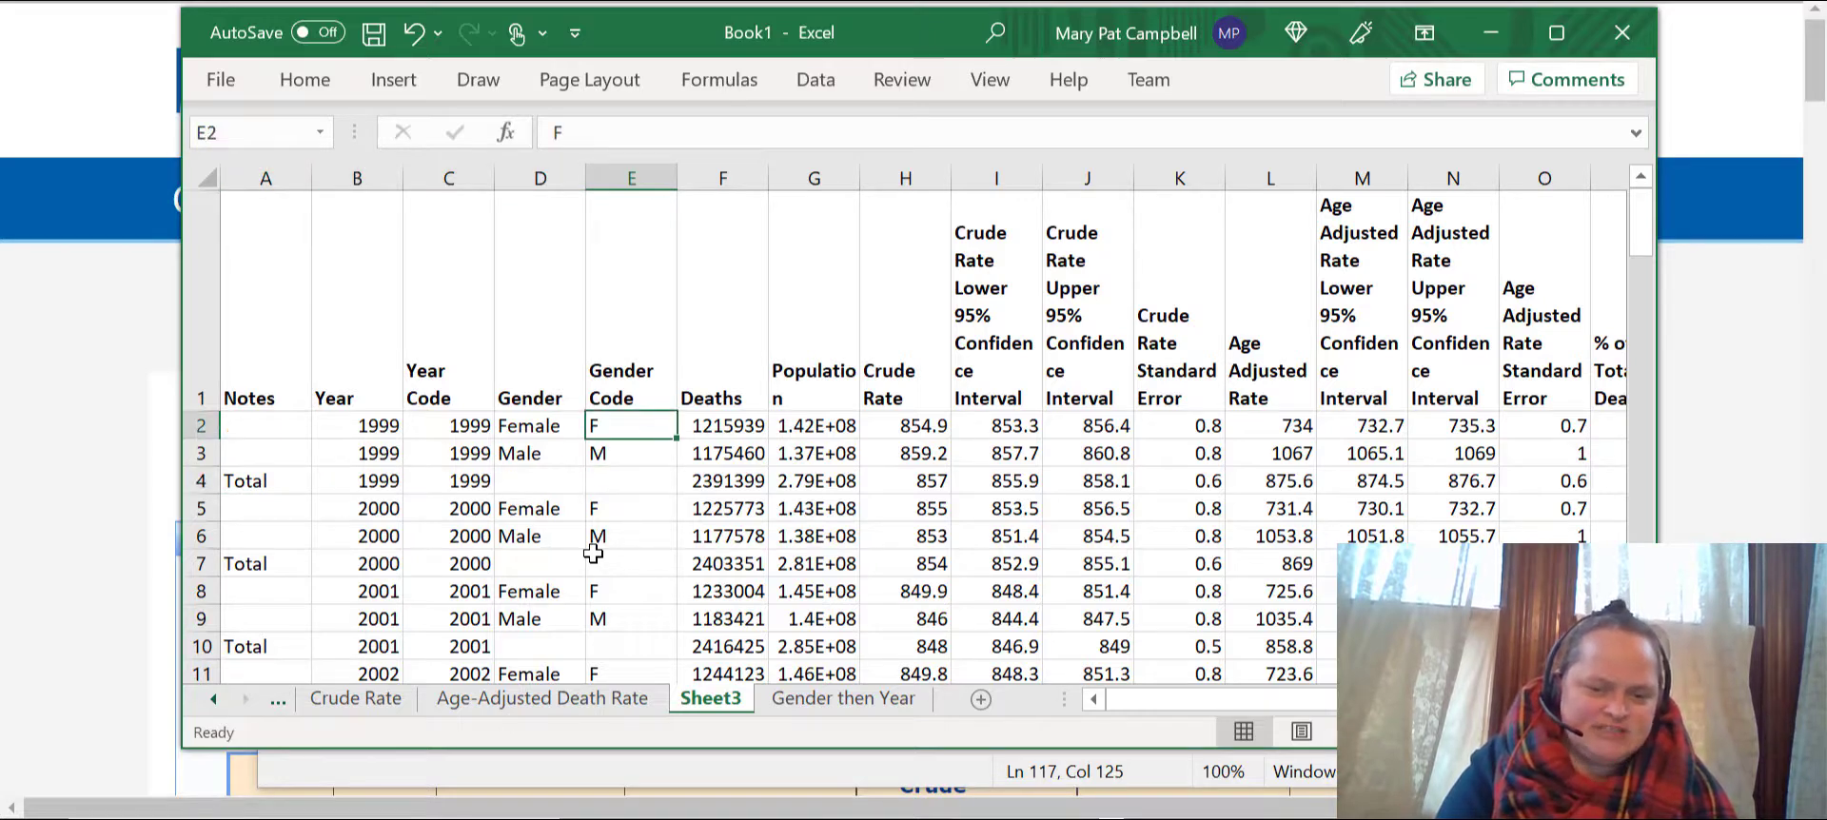
pyautogui.press('Down')
pyautogui.press('Down')
pyautogui.press('Left')
pyautogui.press('Right')
pyautogui.press('Left')
pyautogui.press('Right')
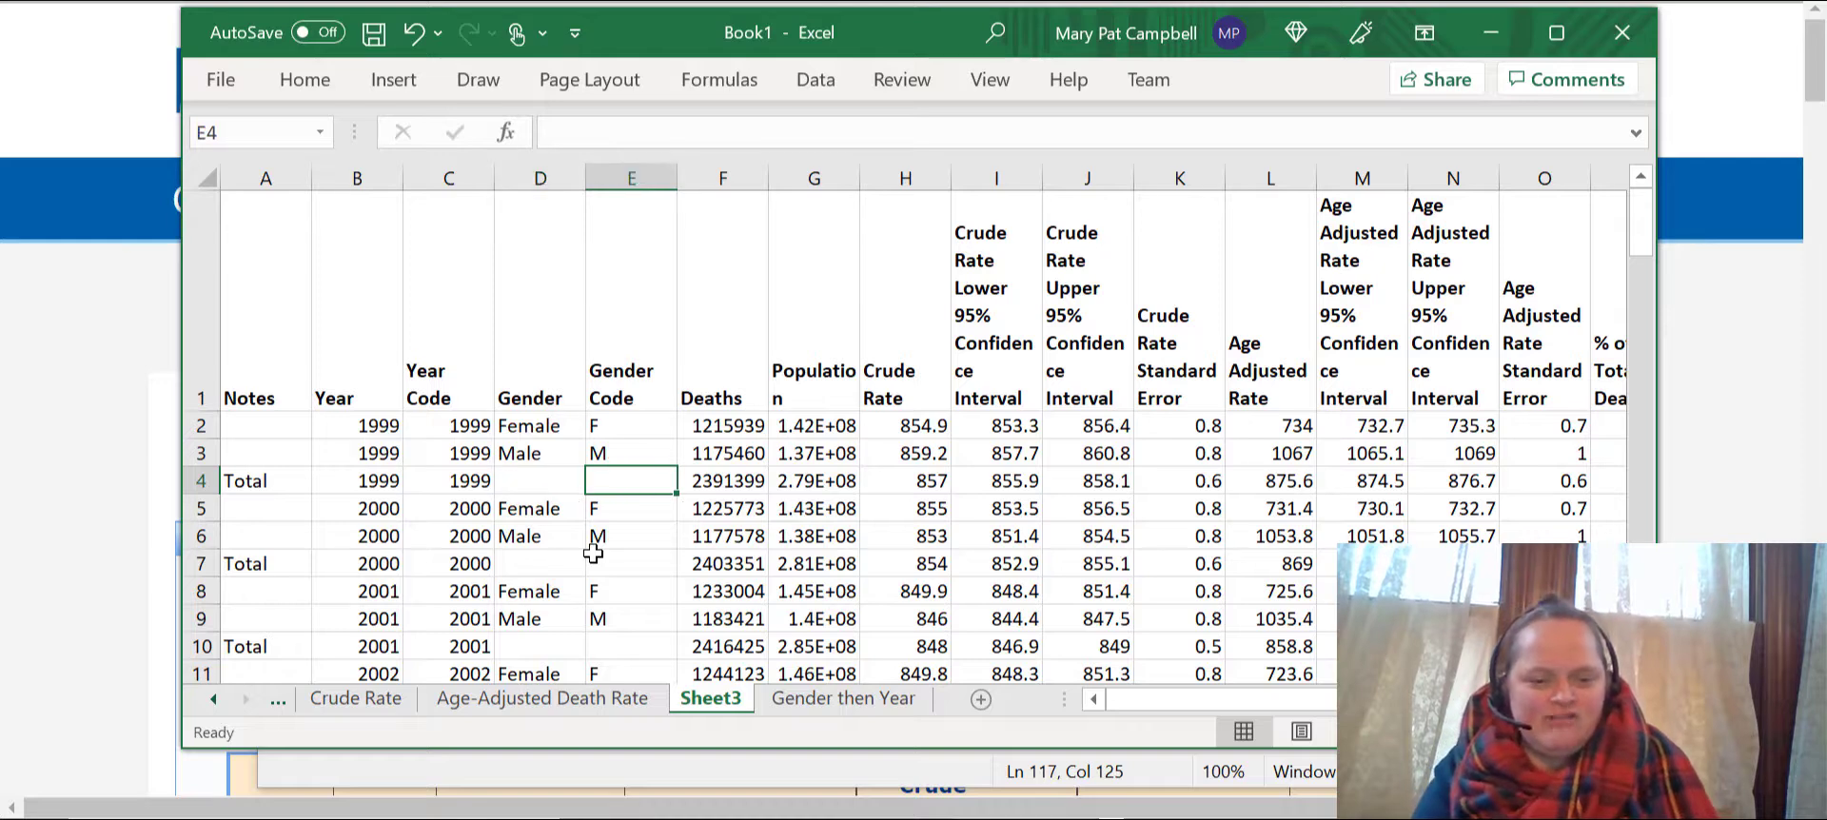
pyautogui.press('Left')
pyautogui.press('Right')
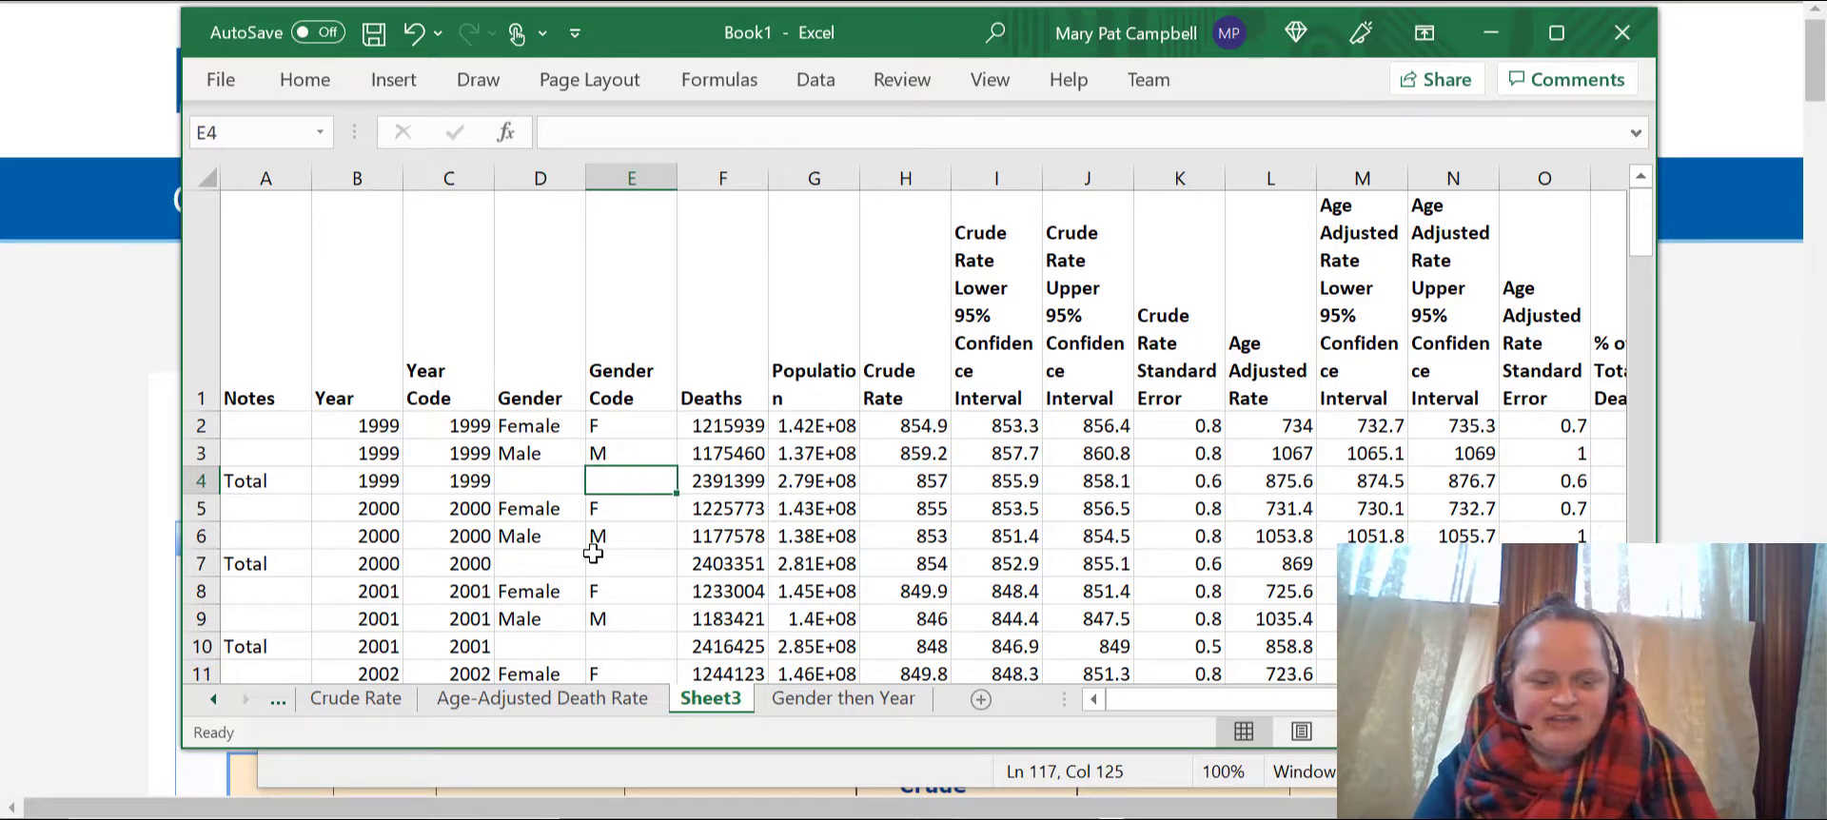
pyautogui.press('Left')
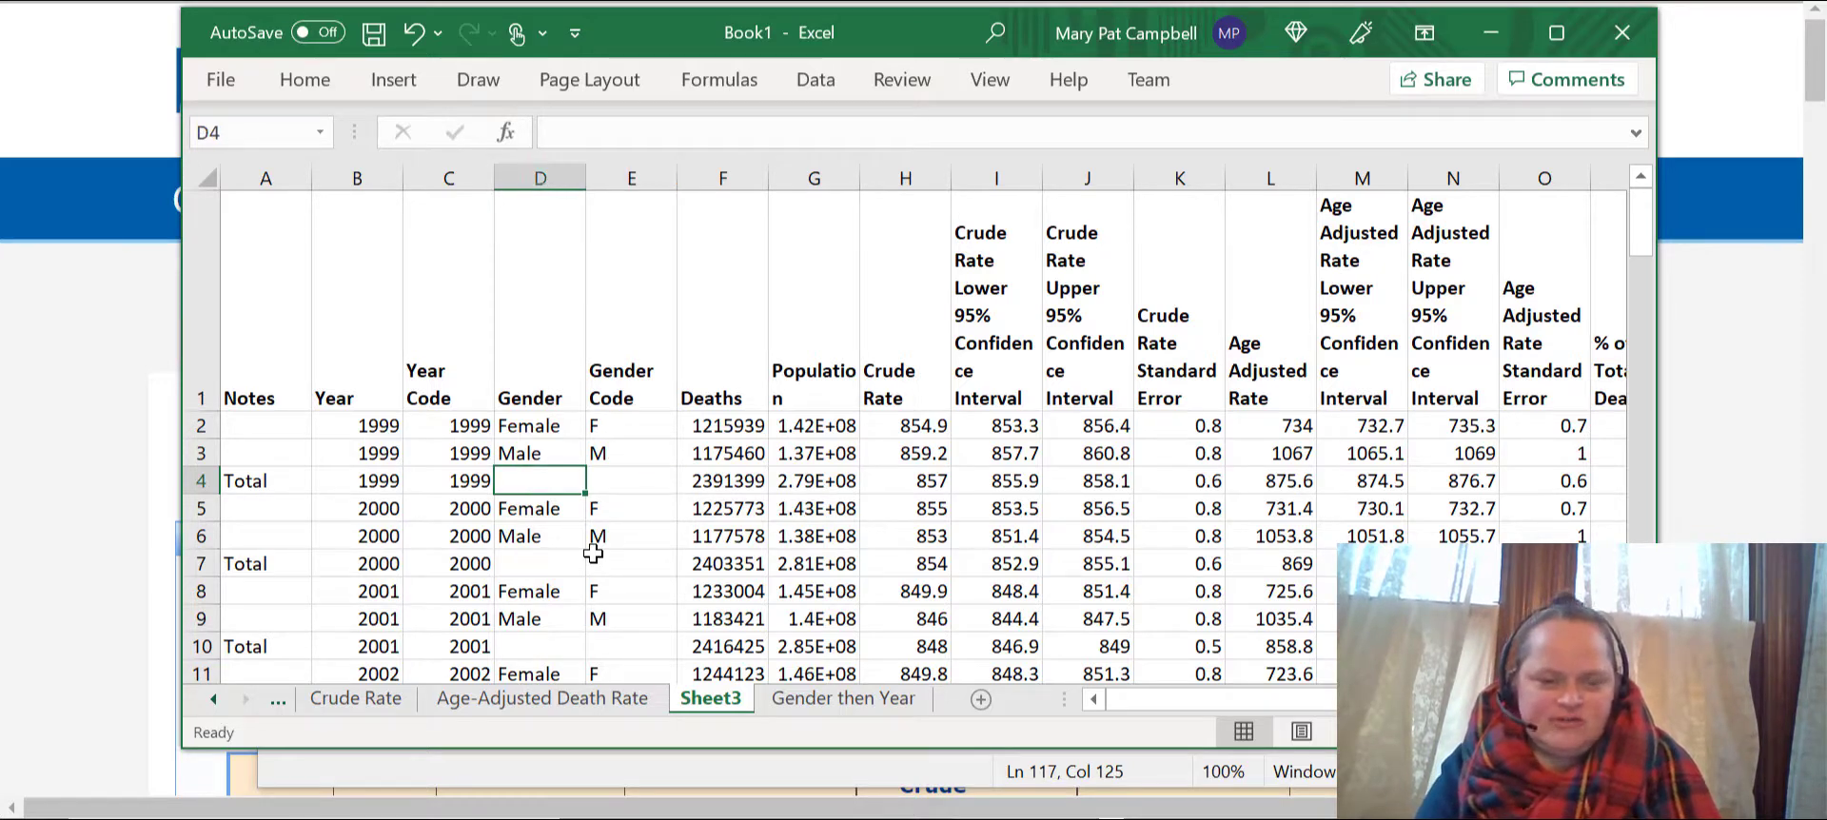
pyautogui.press('Right')
pyautogui.press('Right')
pyautogui.press('Right')
pyautogui.press('Right')
pyautogui.press('Right')
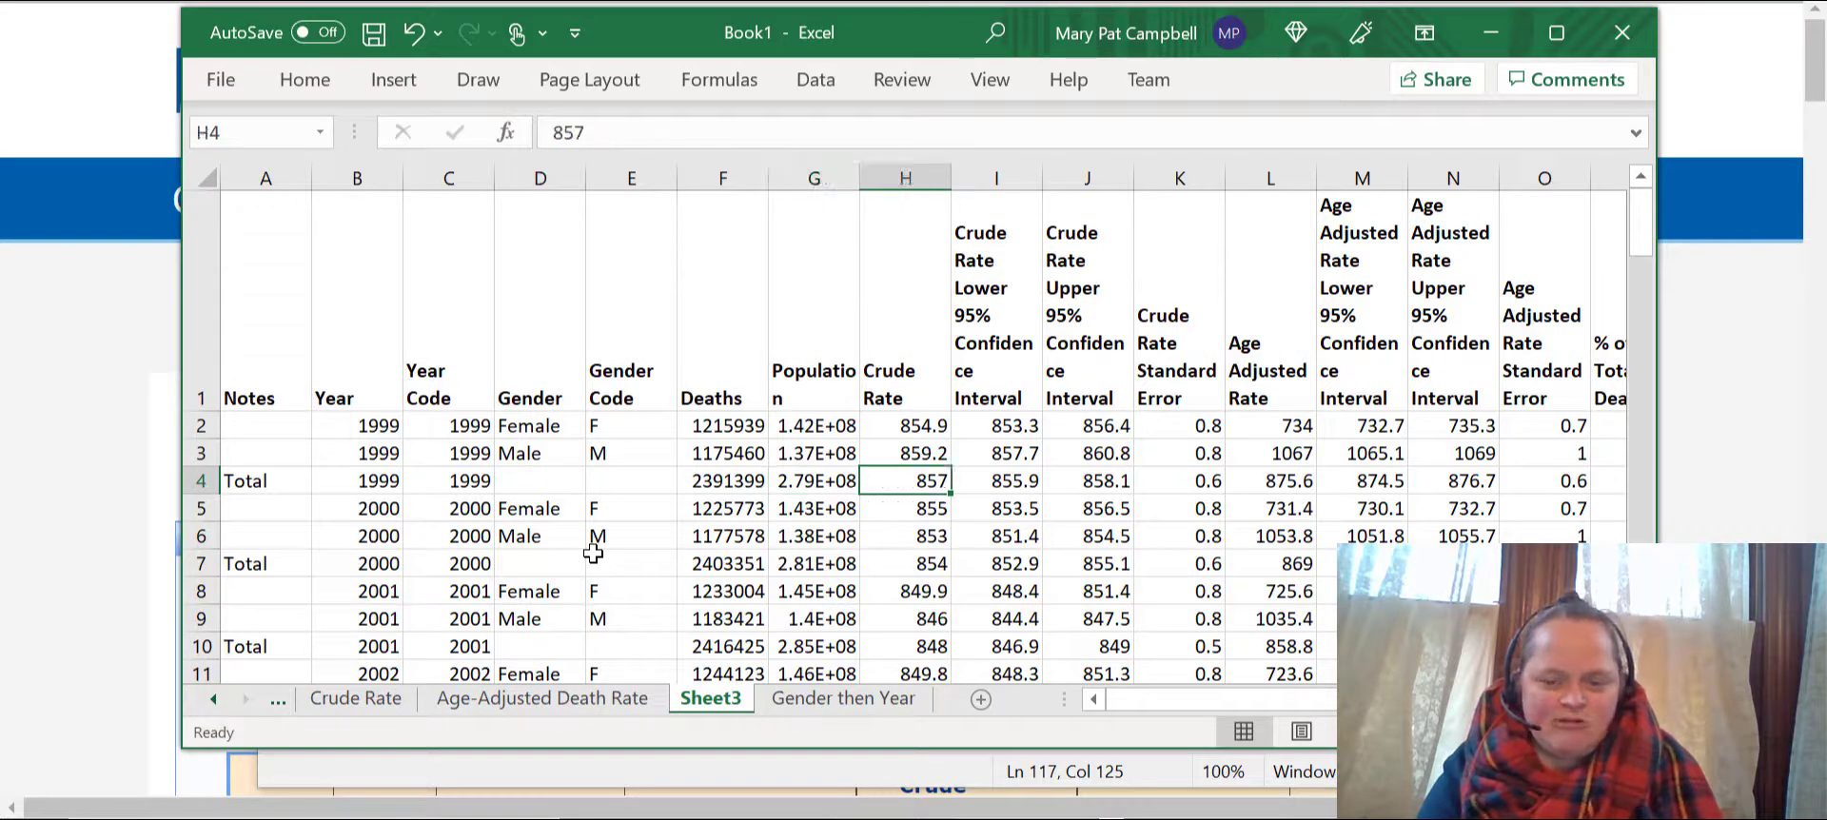
pyautogui.press('Left')
pyautogui.press('Left')
pyautogui.press('Left')
pyautogui.press('Left')
pyautogui.press('Left')
pyautogui.press('Left')
pyautogui.press('Left')
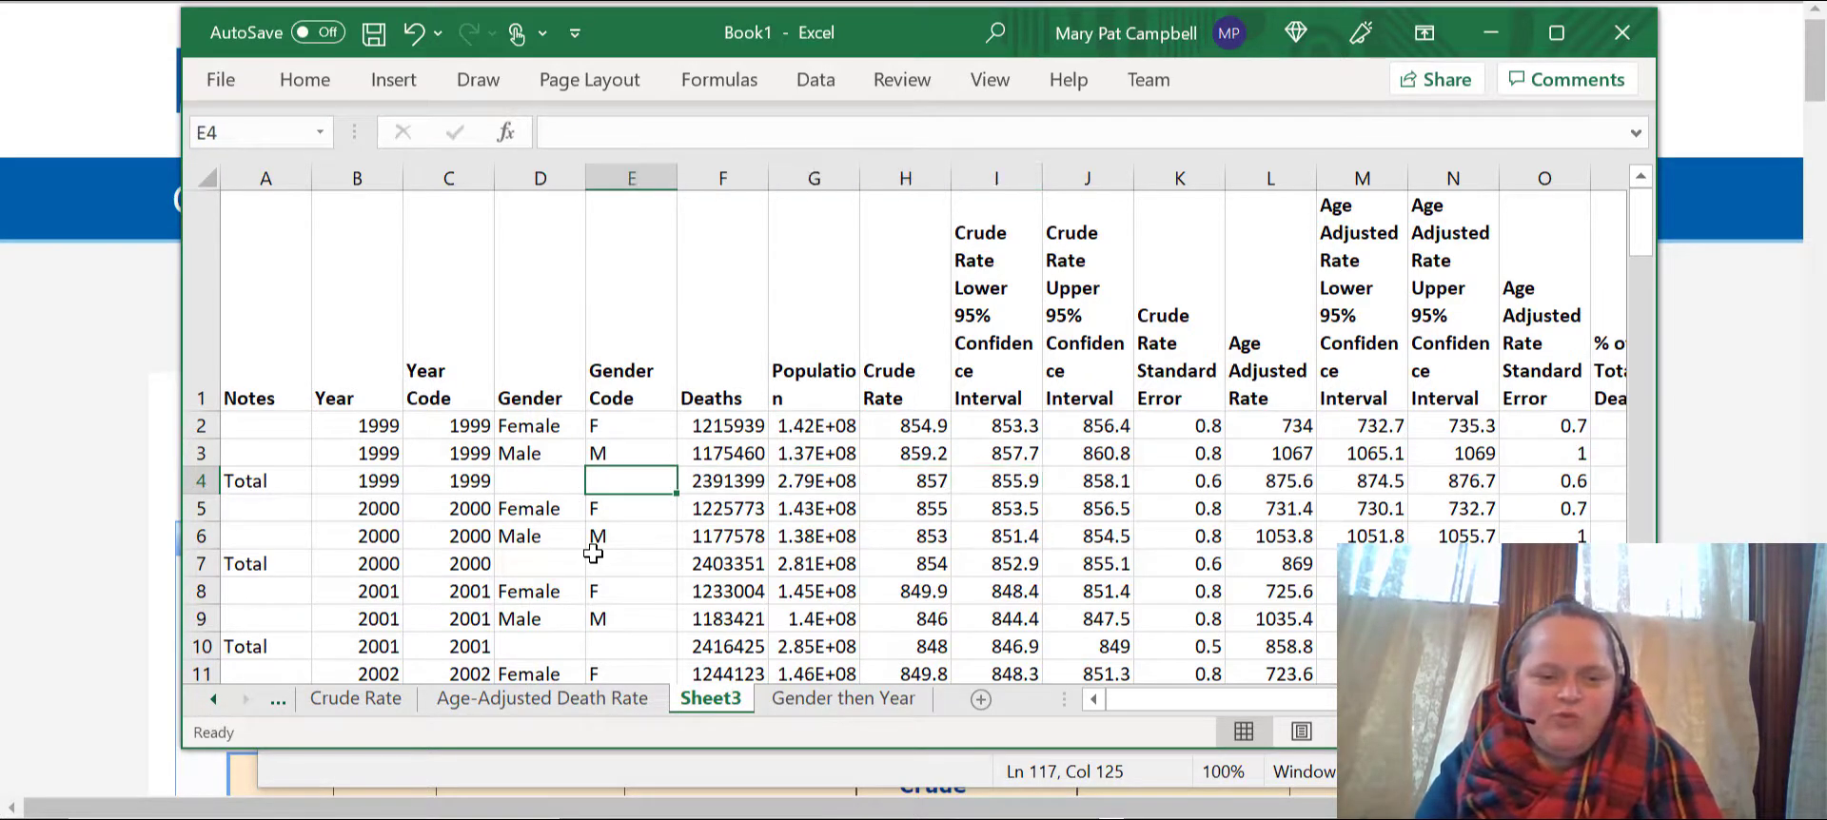
pyautogui.press('Left')
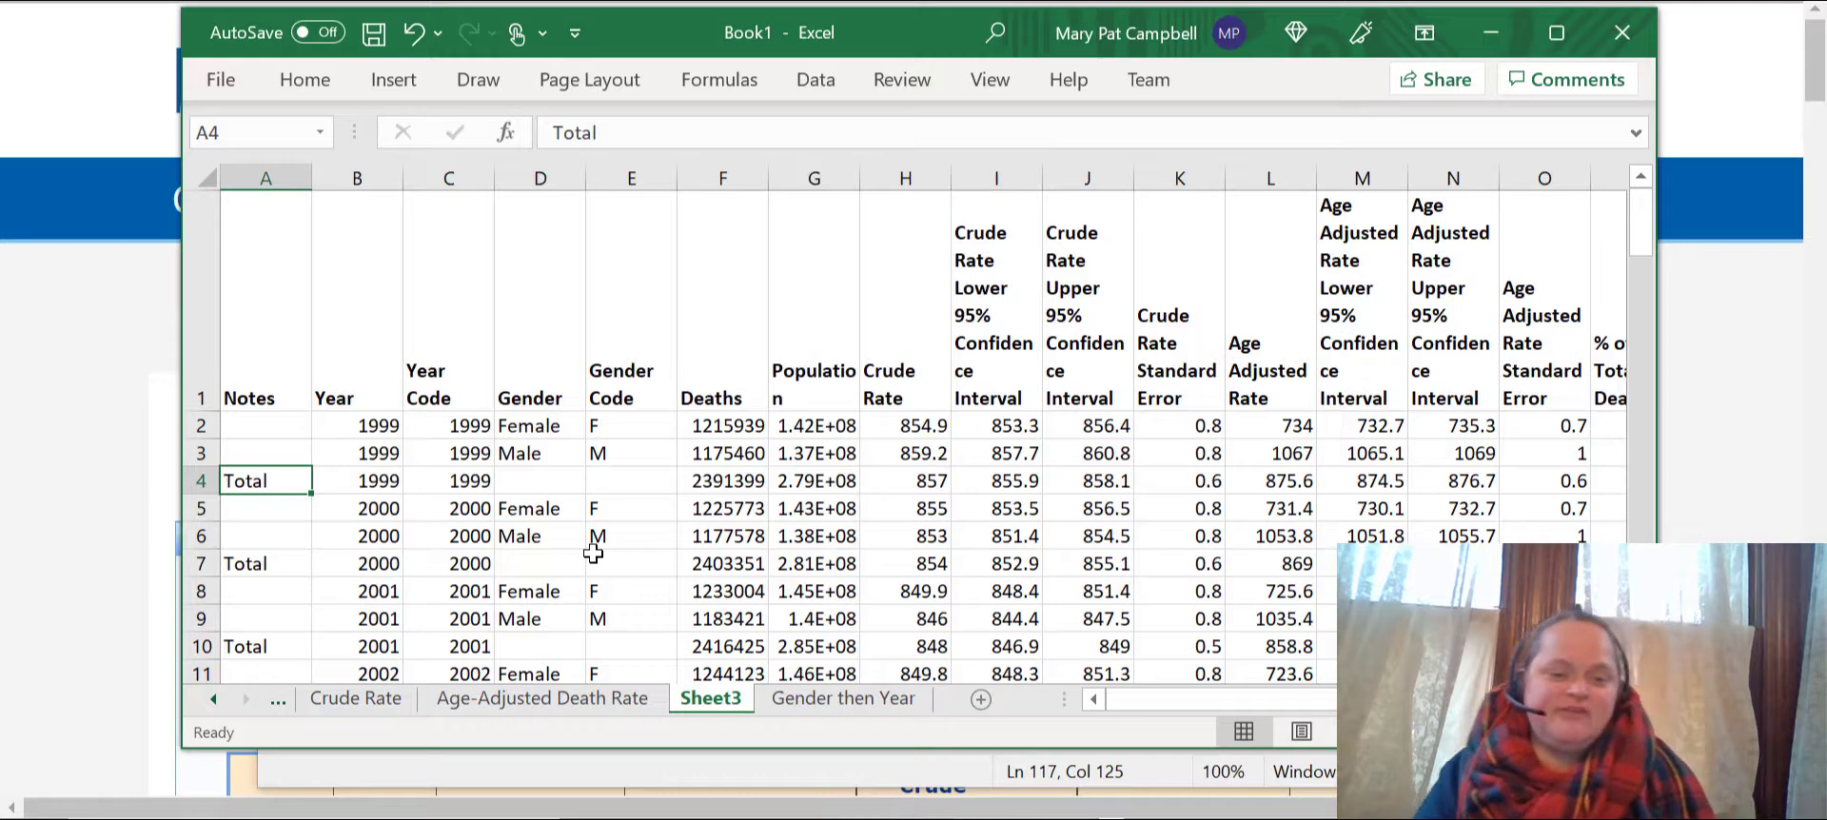
pyautogui.press('Up')
pyautogui.press('Up')
pyautogui.press('Up')
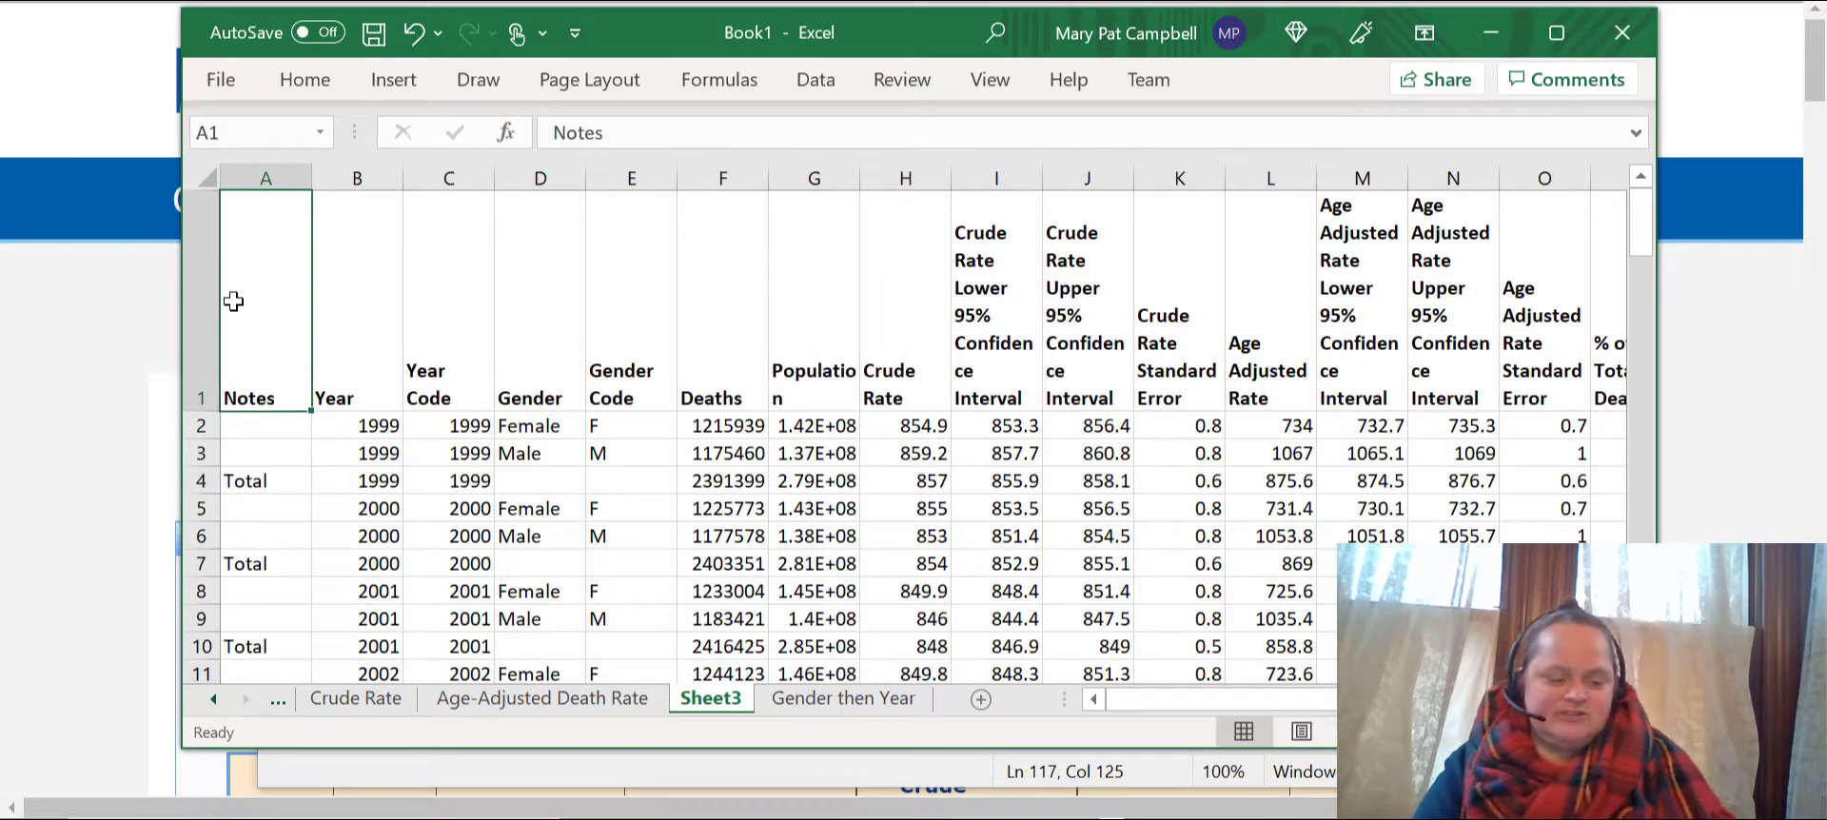
pyautogui.hotkey('ctrl', 'a')
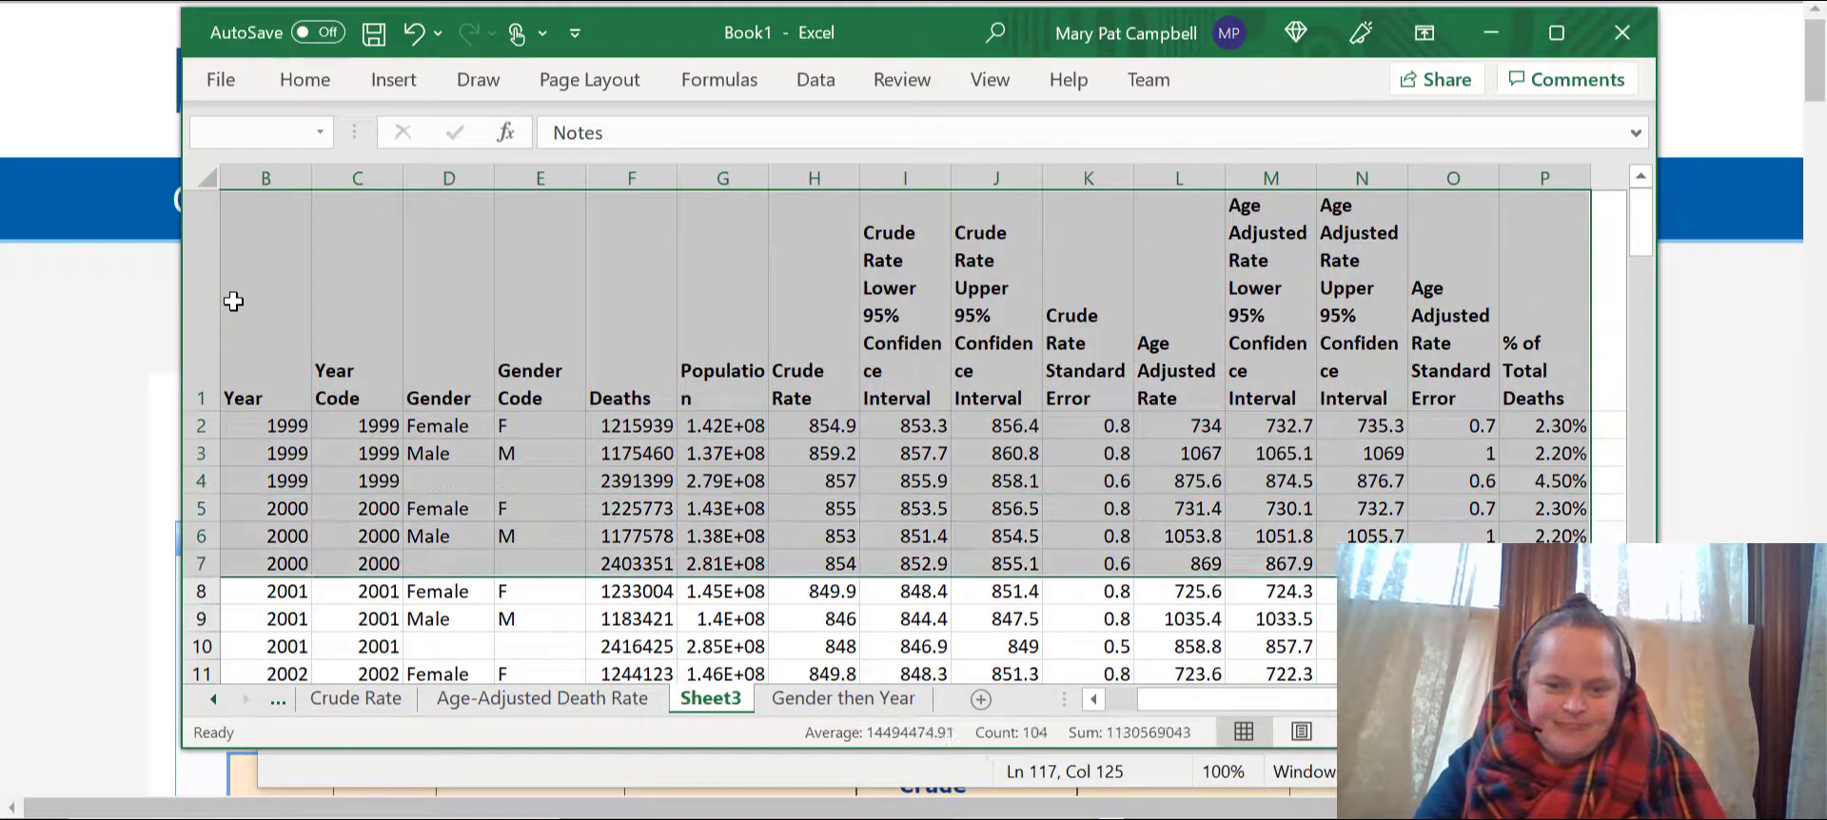
# - Convert the Sheet3 death data into an Excel table with headers
pyautogui.click(394, 79)
pyautogui.click(236, 184)
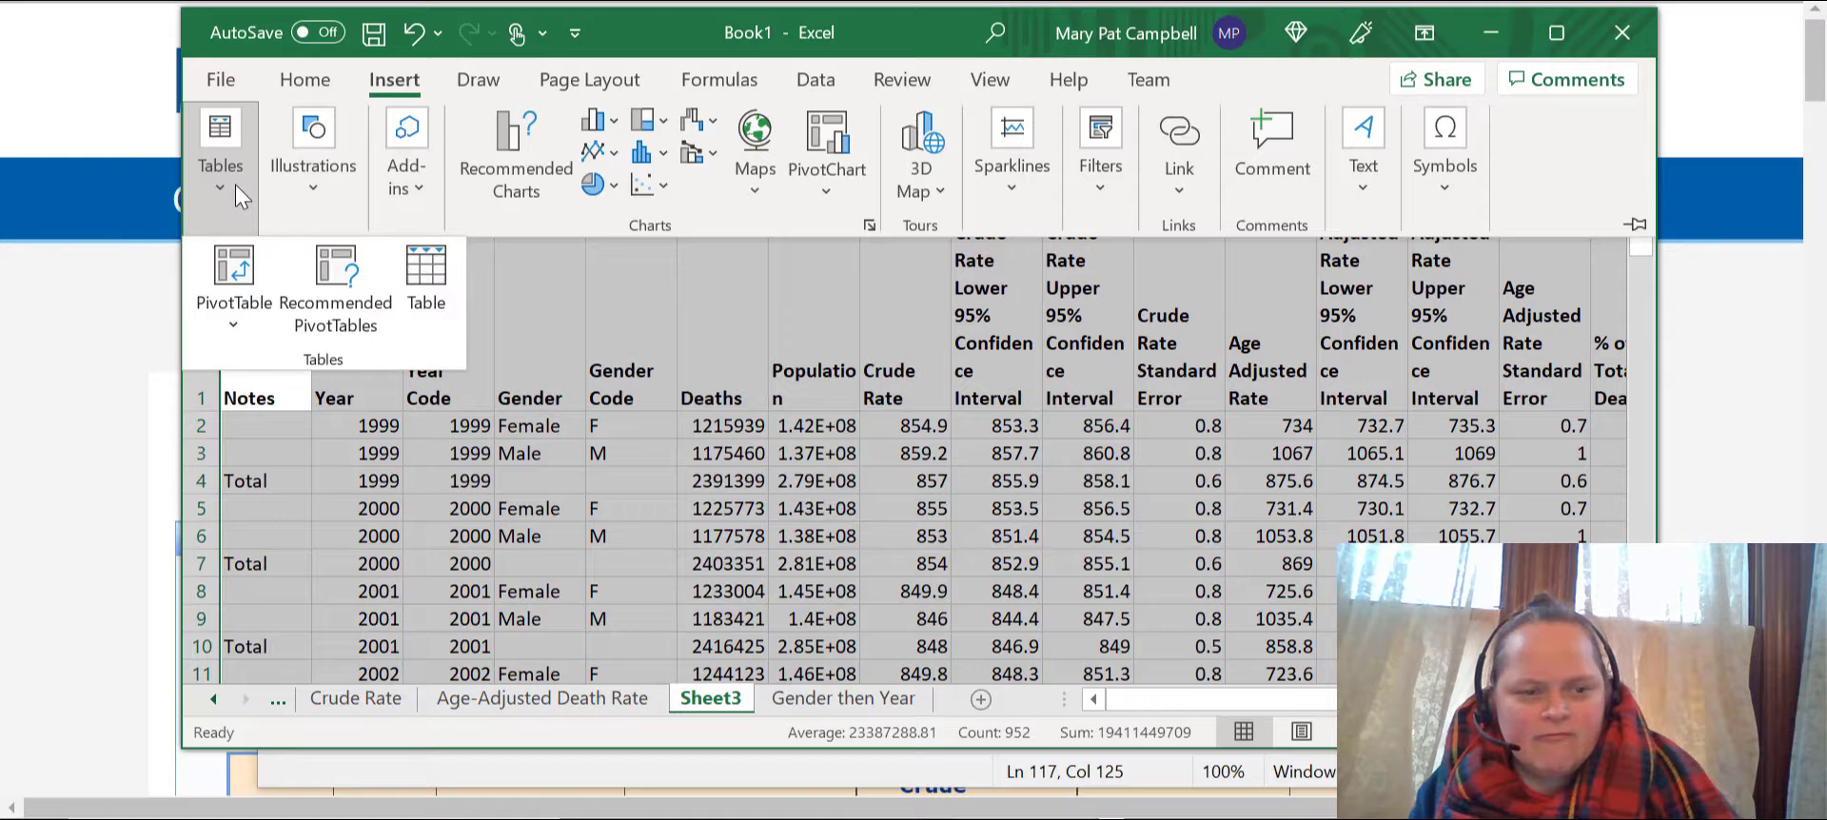
pyautogui.click(423, 286)
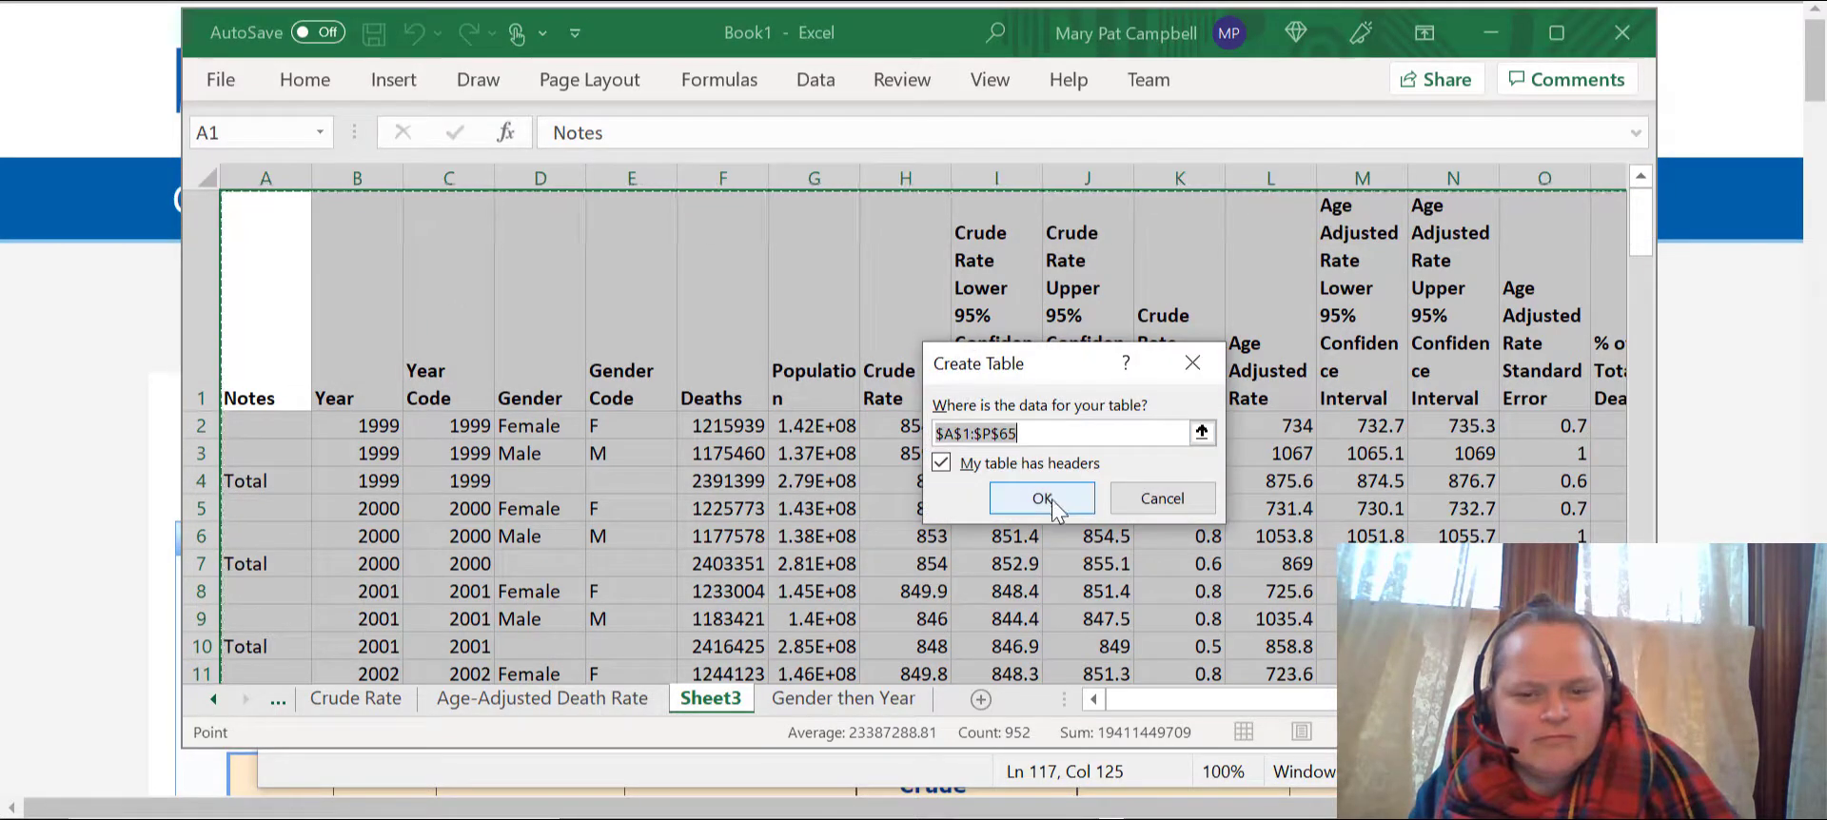
pyautogui.click(1047, 499)
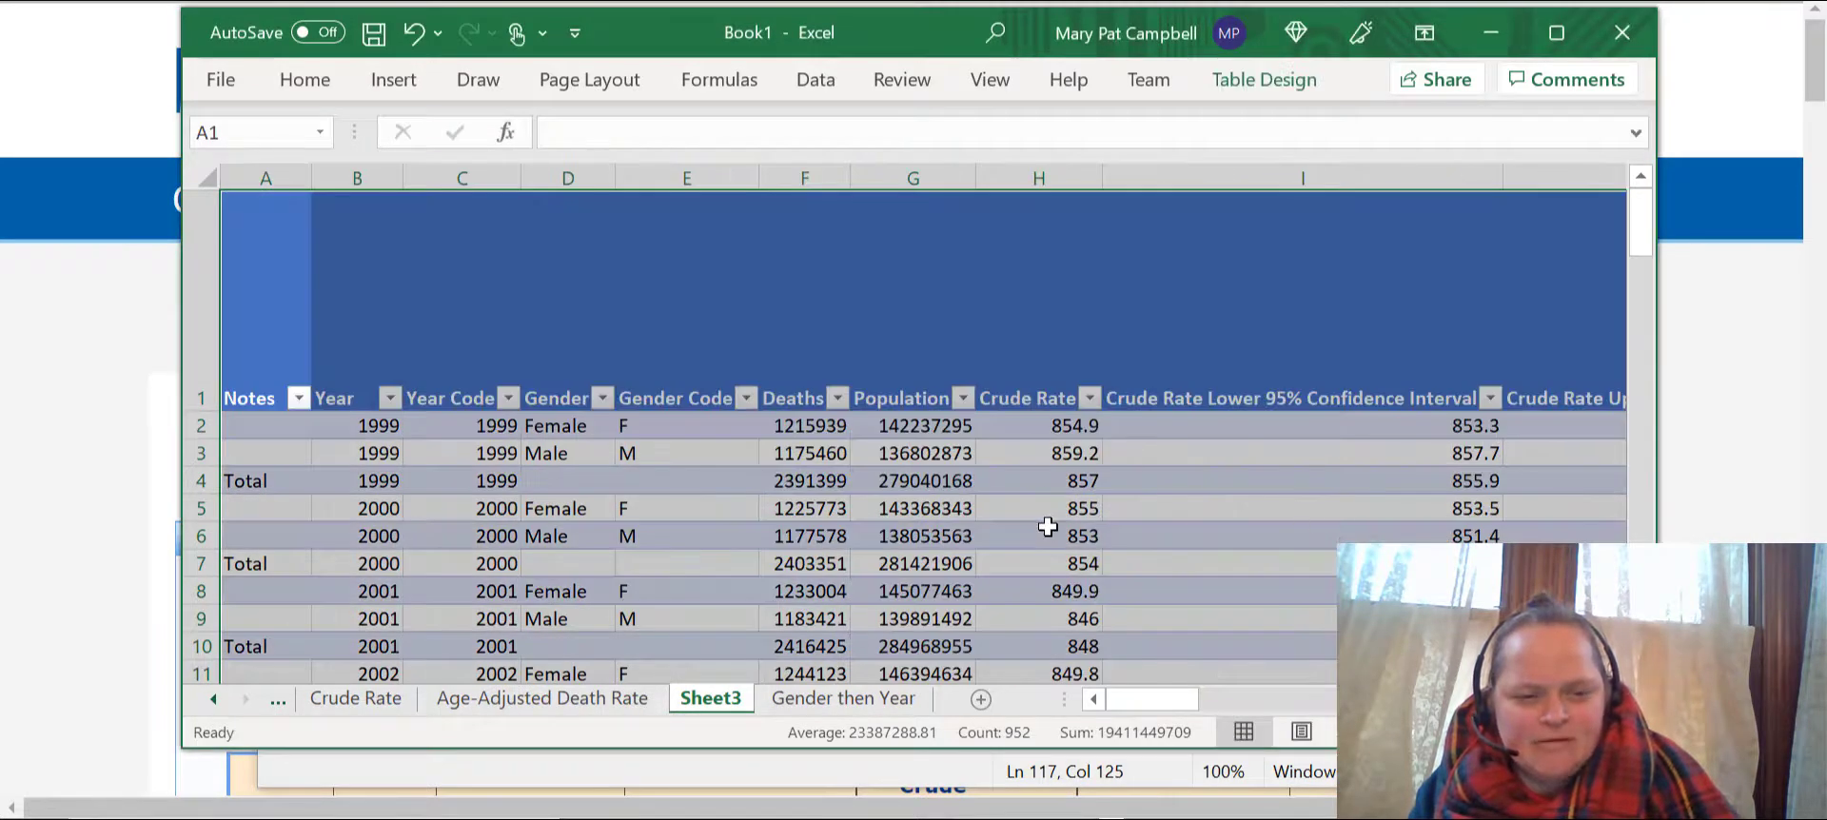
pyautogui.click(1047, 530)
pyautogui.press('Left')
pyautogui.press('Left')
pyautogui.press('Left')
pyautogui.press('Left')
pyautogui.press('Left')
pyautogui.press('Left')
pyautogui.press('Left')
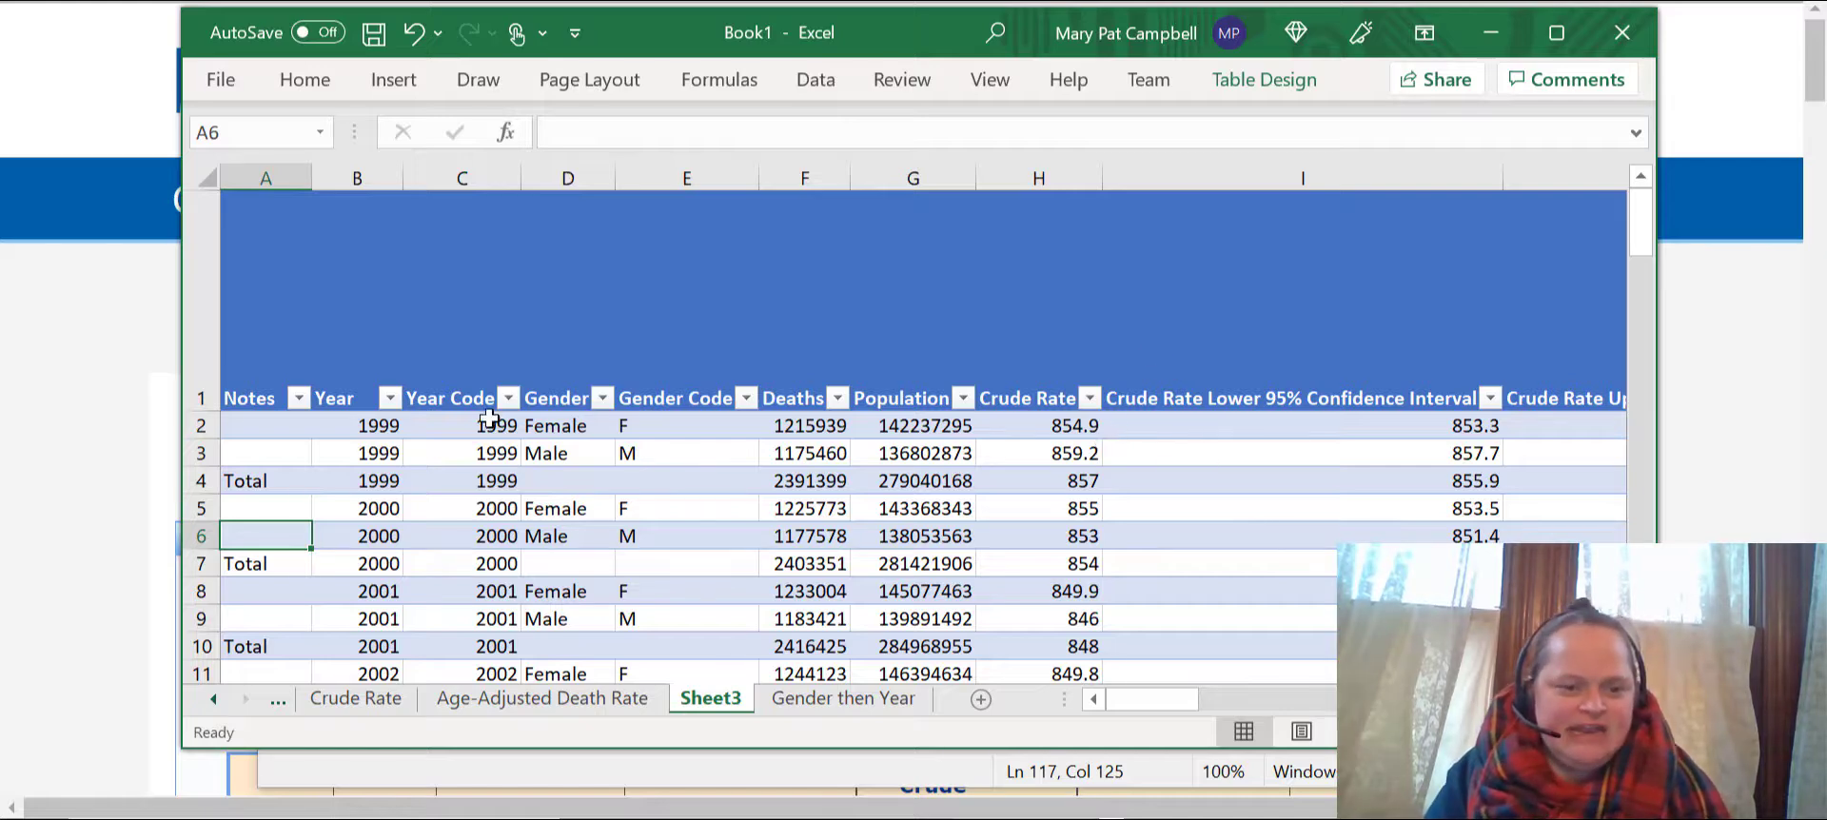
# - Sort the Notes column A to Z so the yearly Total rows come first
pyautogui.click(298, 400)
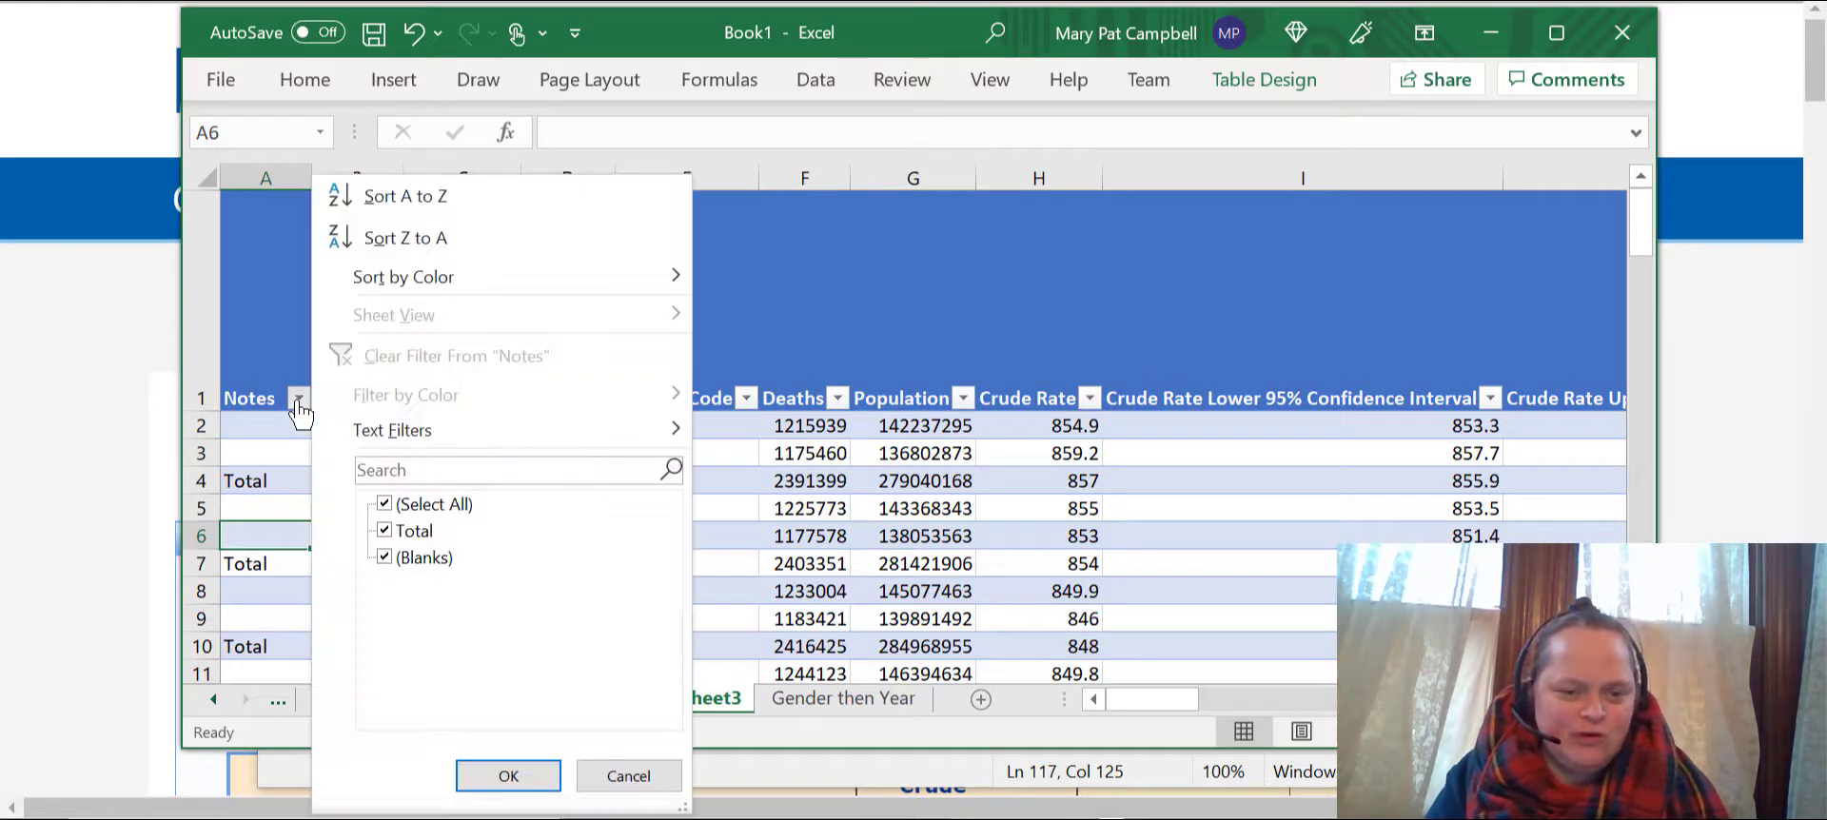
pyautogui.click(406, 196)
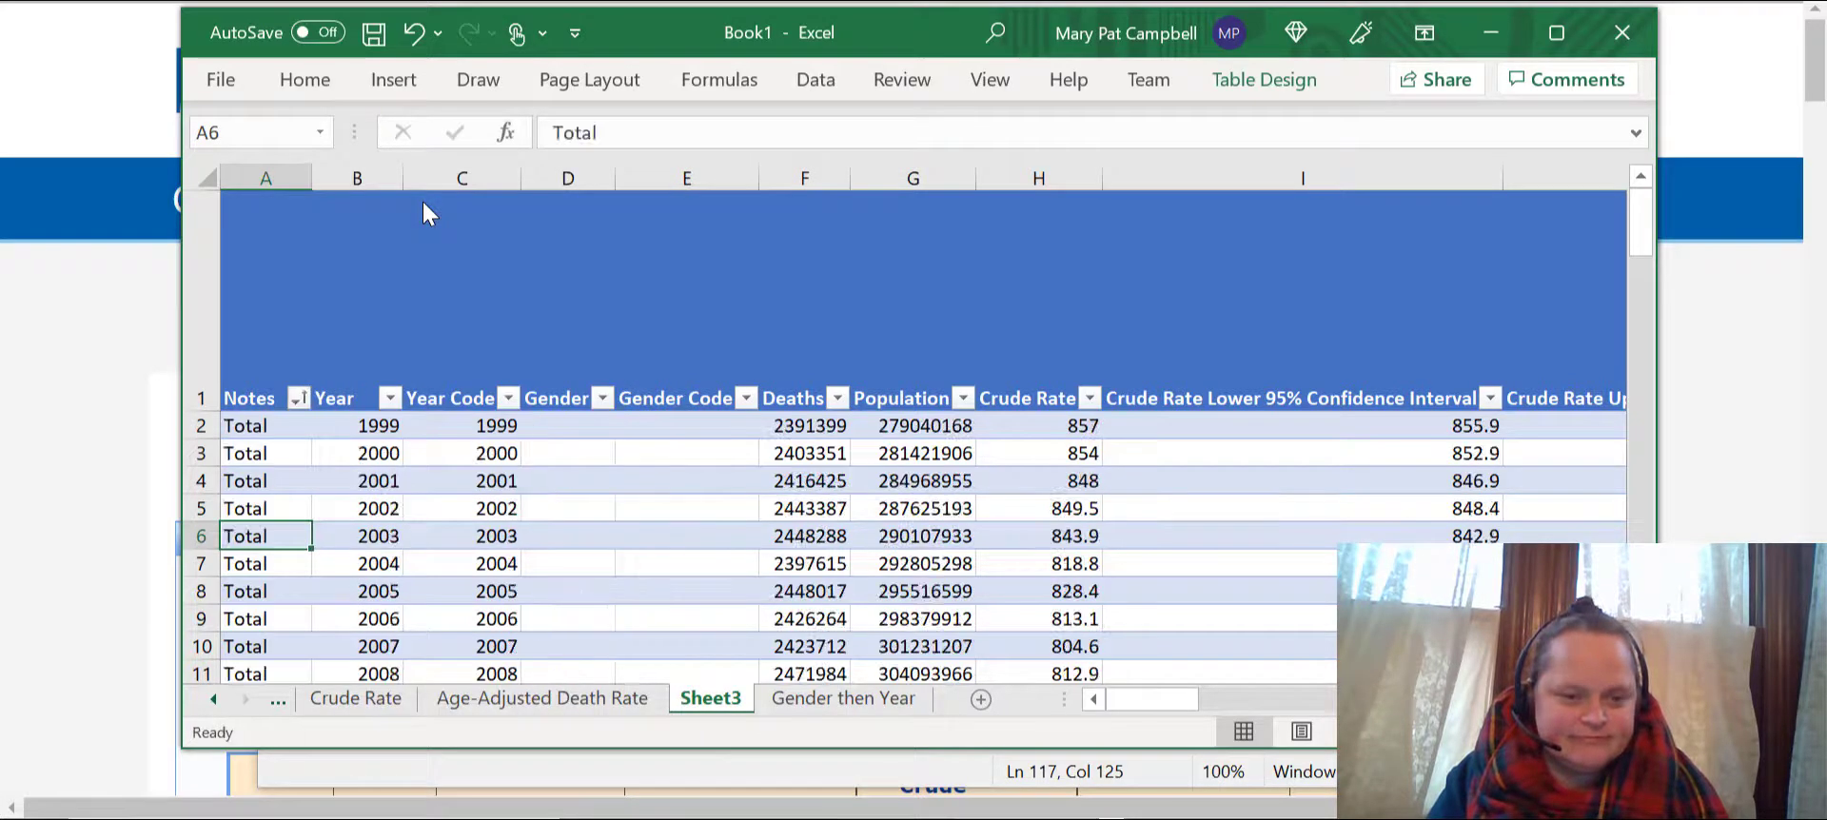
pyautogui.click(480, 537)
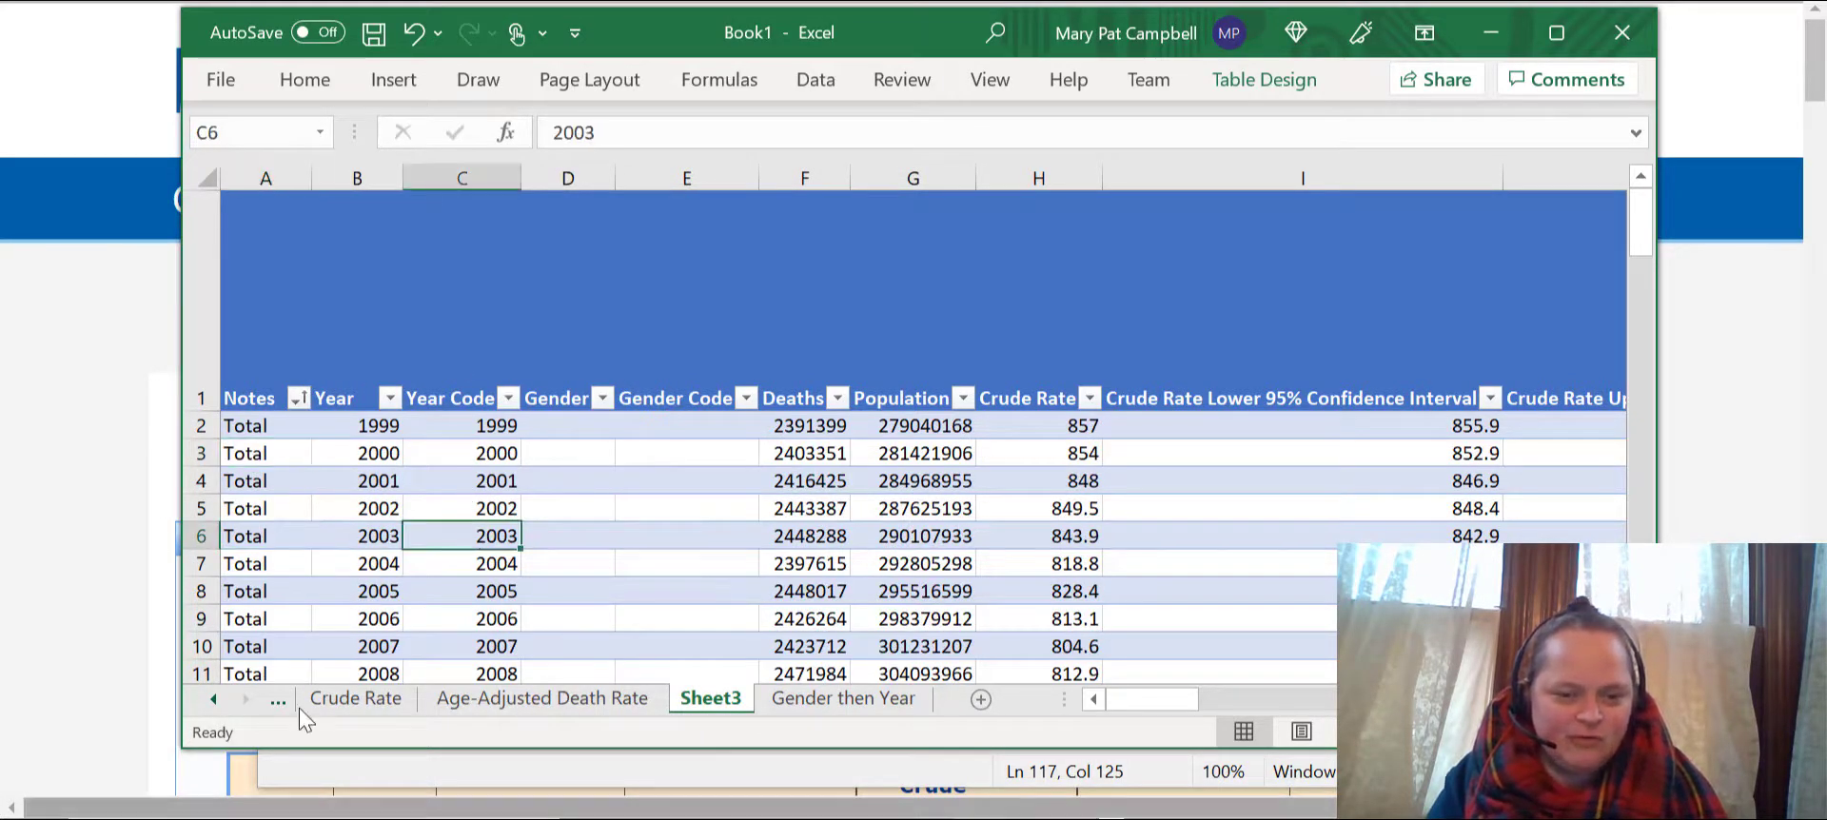
pyautogui.scroll(-4, 546, 580)
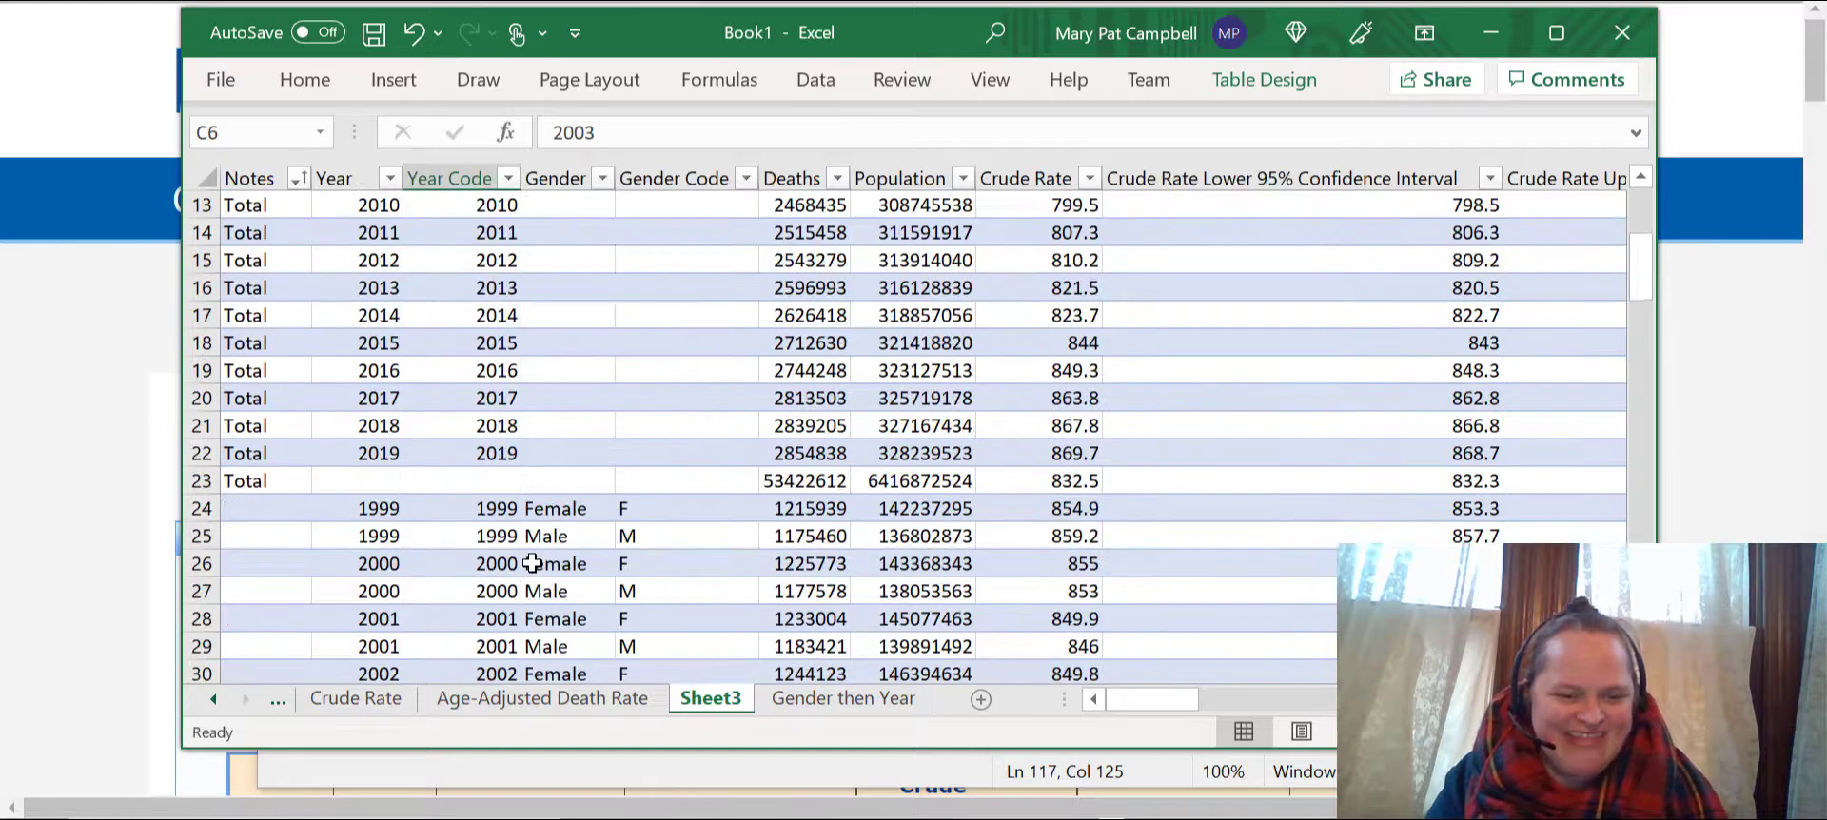
pyautogui.click(233, 485)
pyautogui.scroll(3, 281, 474)
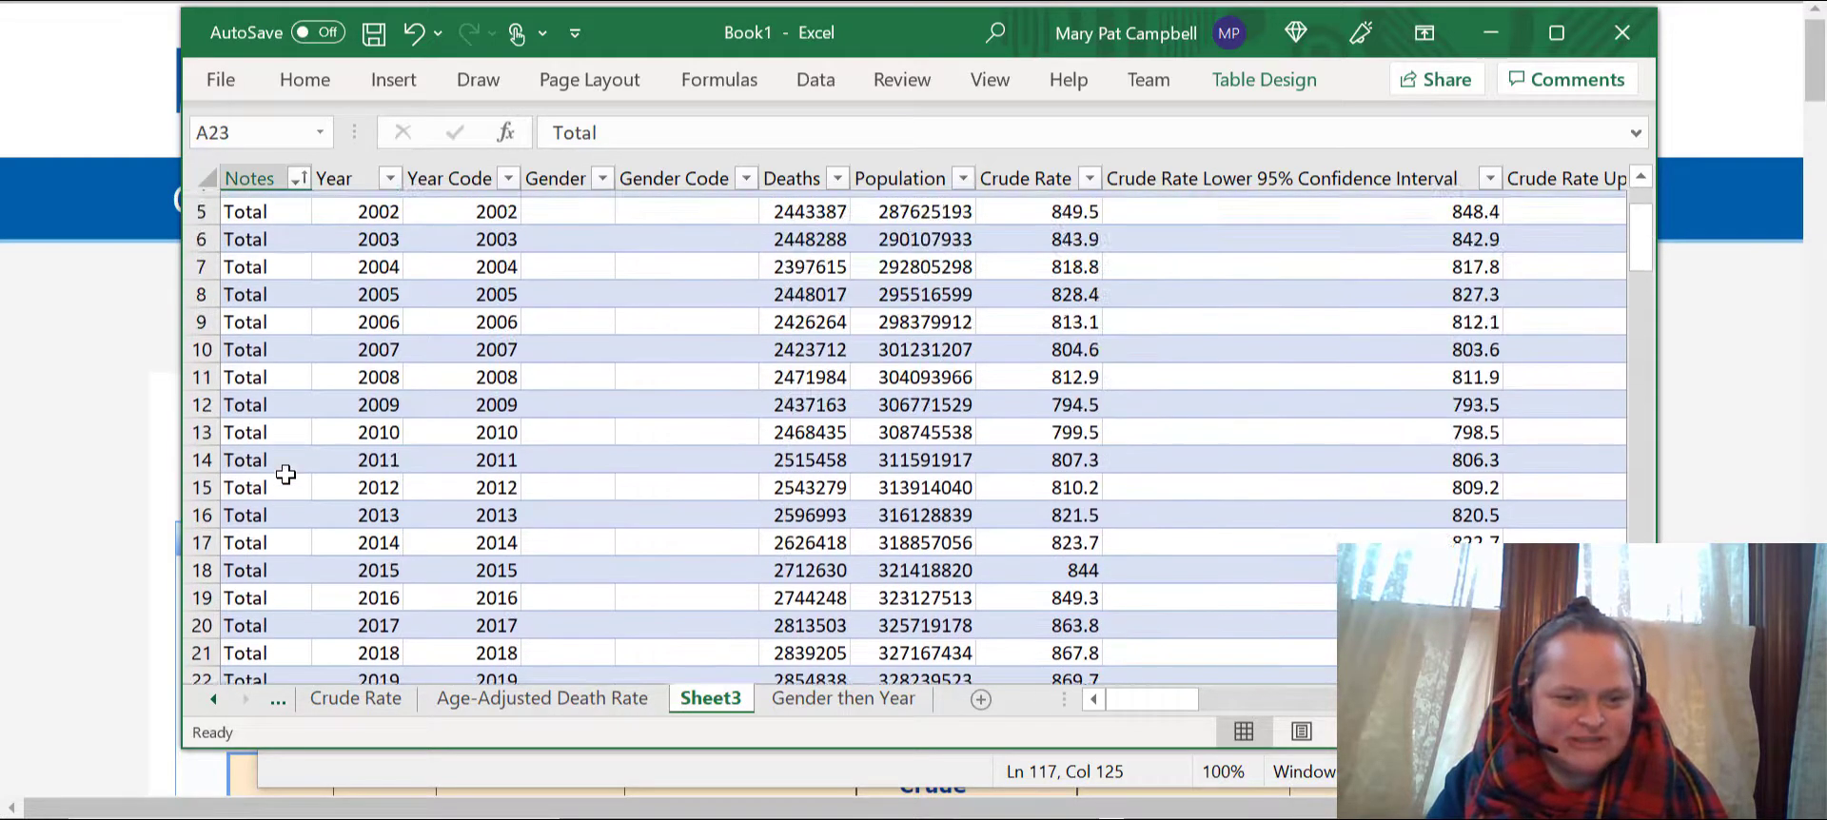
pyautogui.scroll(3, 285, 474)
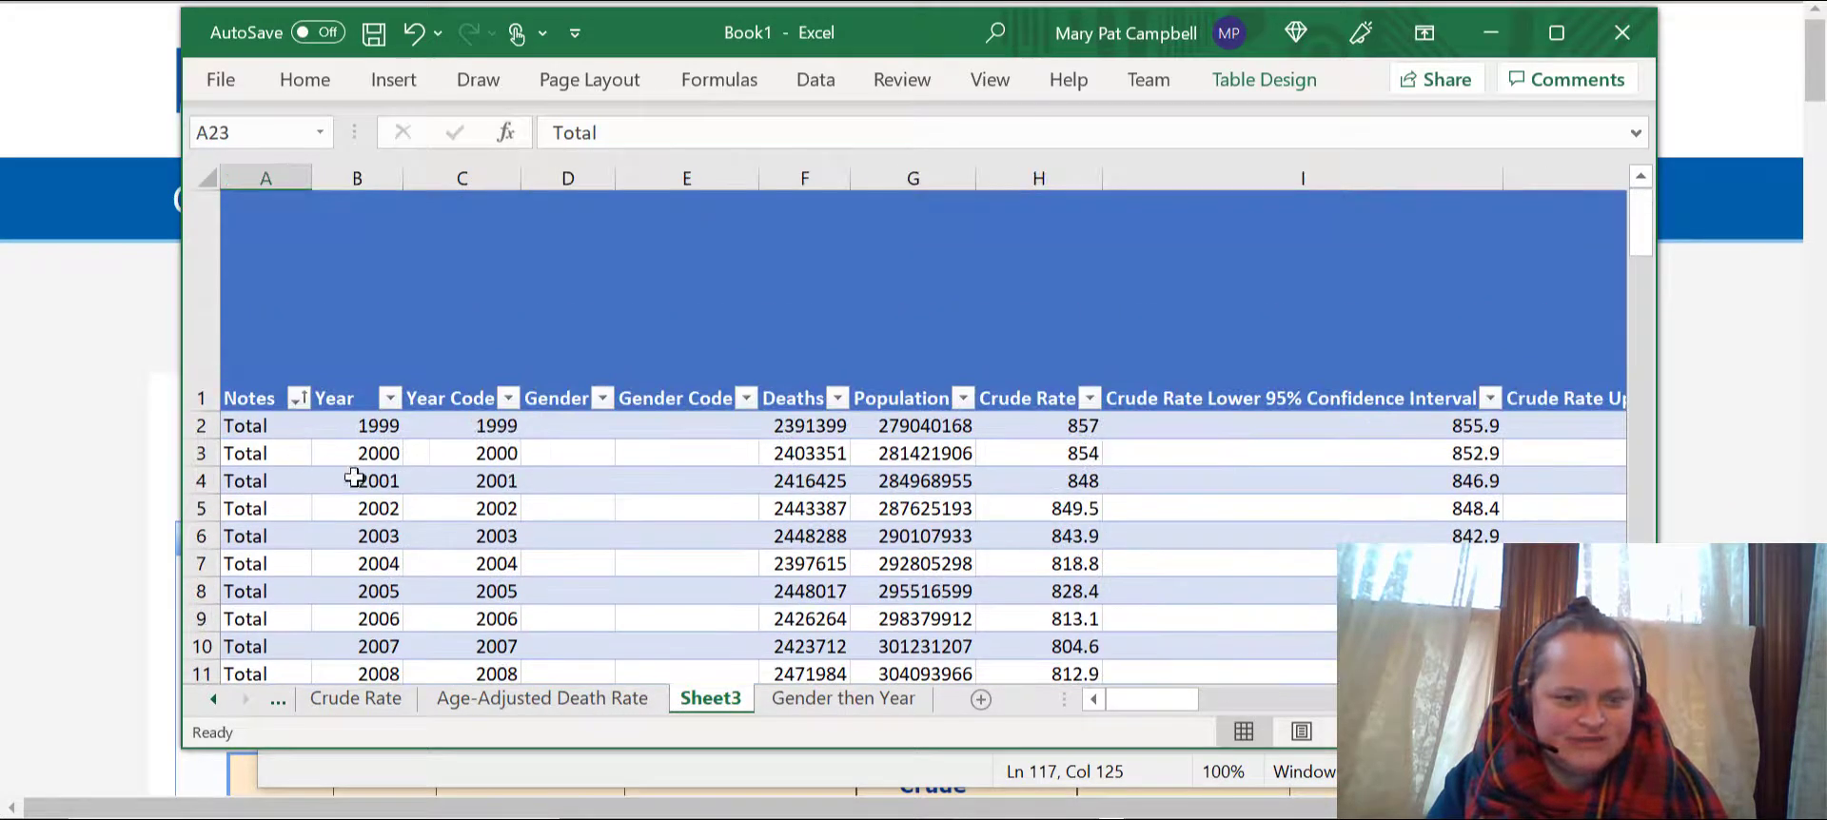
# - Check the Year filter options and locate the grand Total in row 23
pyautogui.click(391, 399)
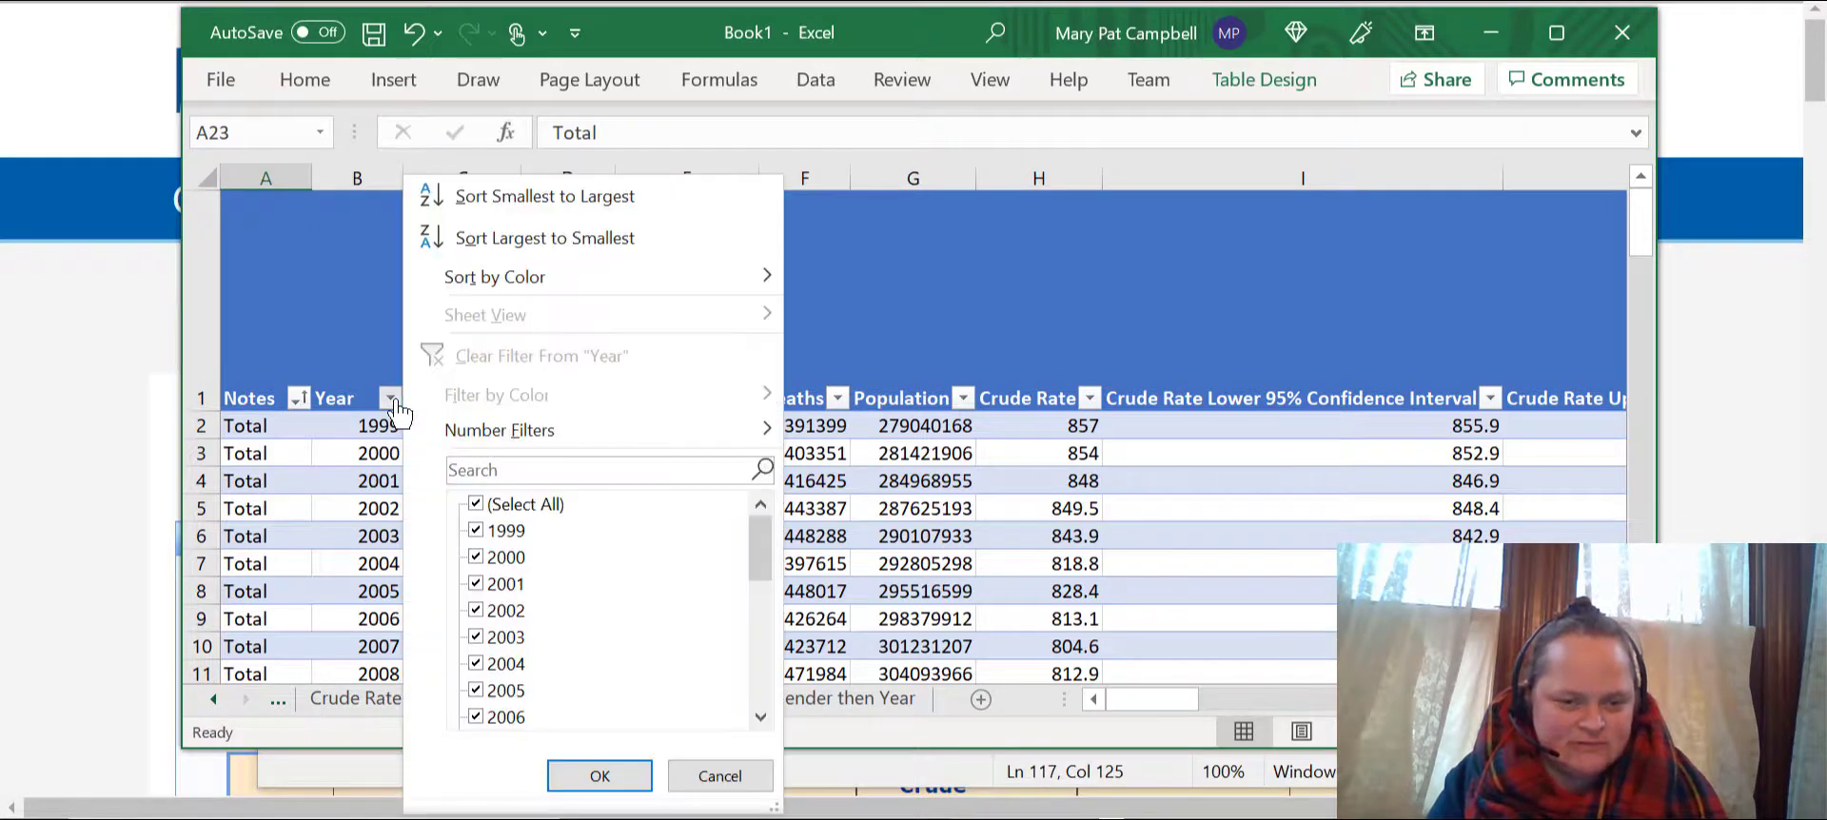
pyautogui.press('Escape')
pyautogui.scroll(12, 491, 409)
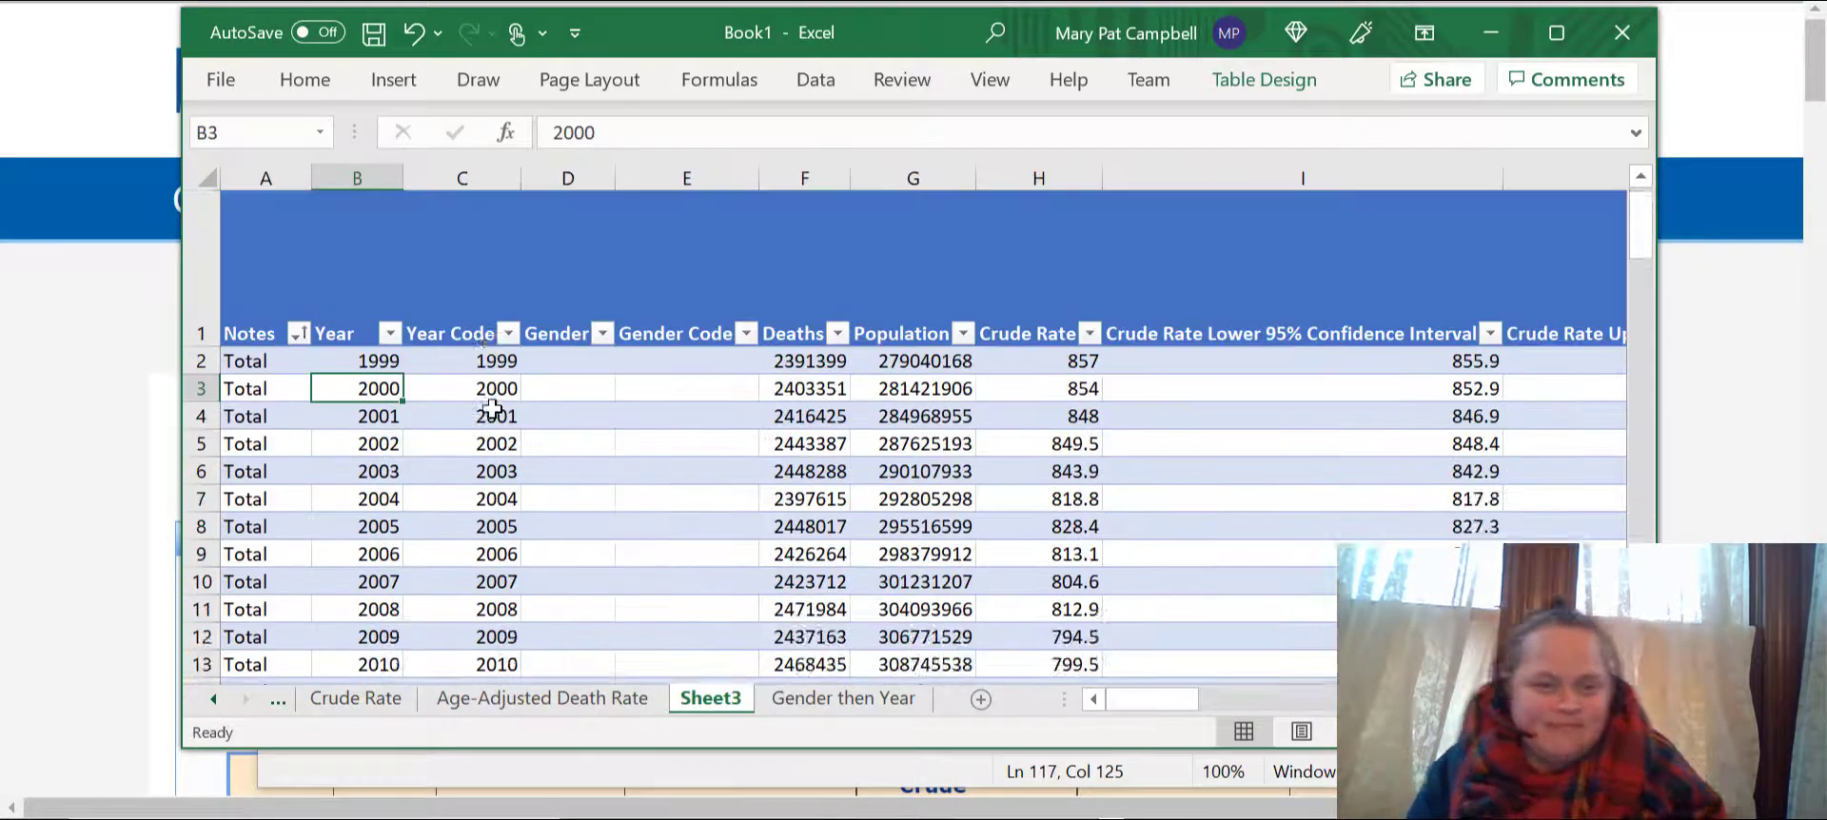
pyautogui.scroll(1, 492, 408)
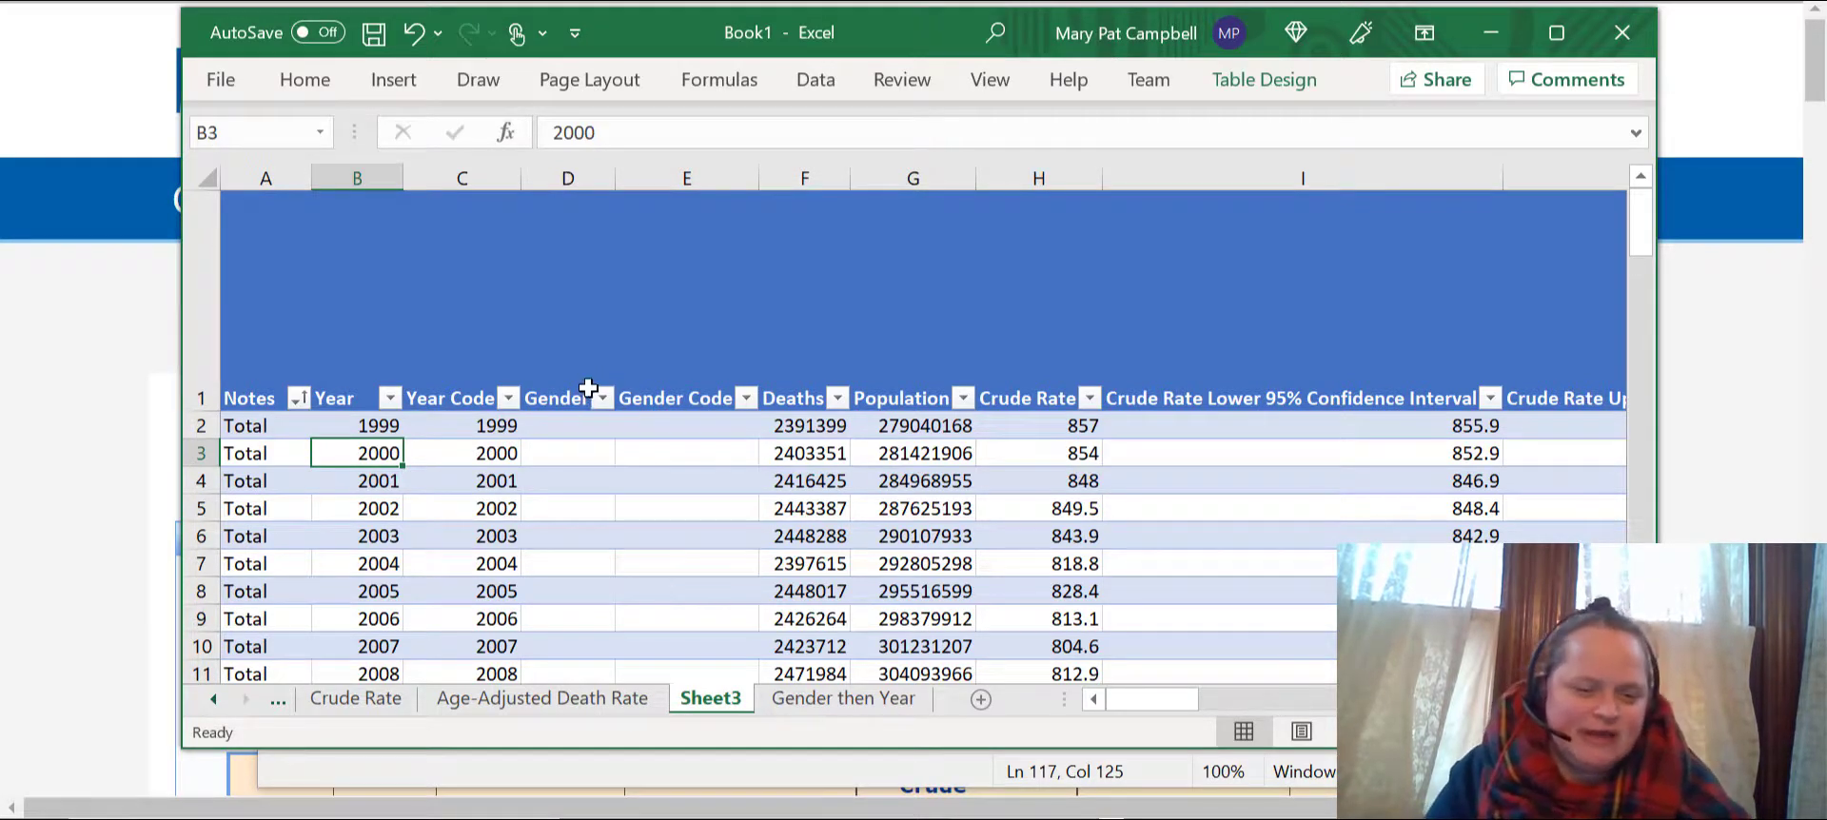
pyautogui.scroll(-4, 599, 385)
pyautogui.click(190, 481)
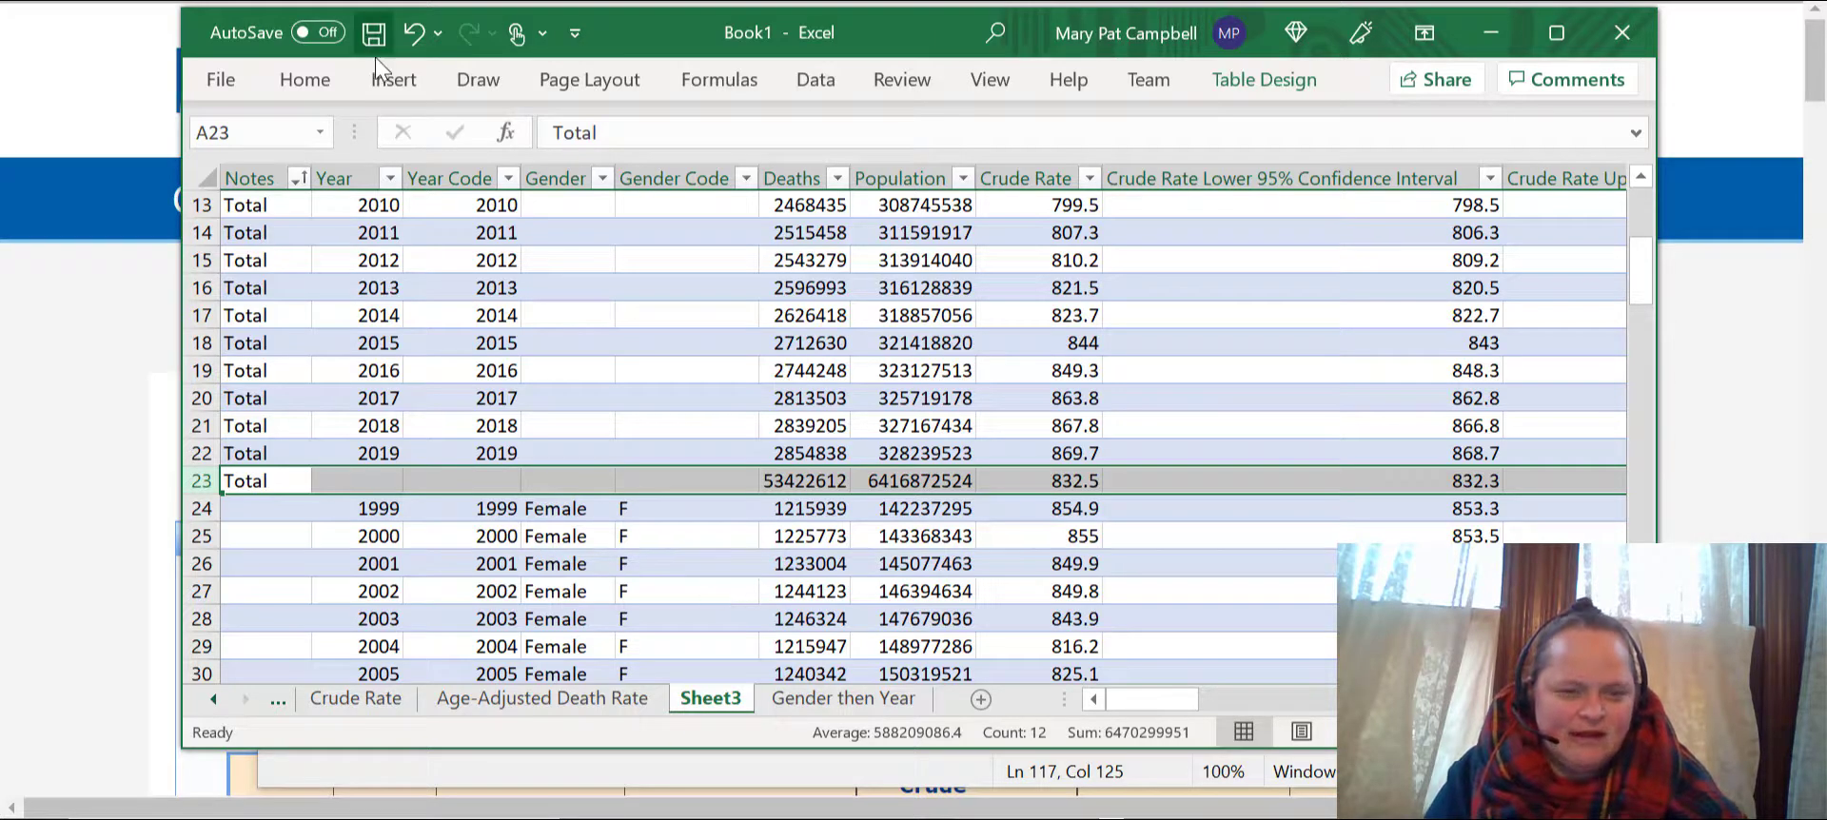
pyautogui.scroll(3, 585, 433)
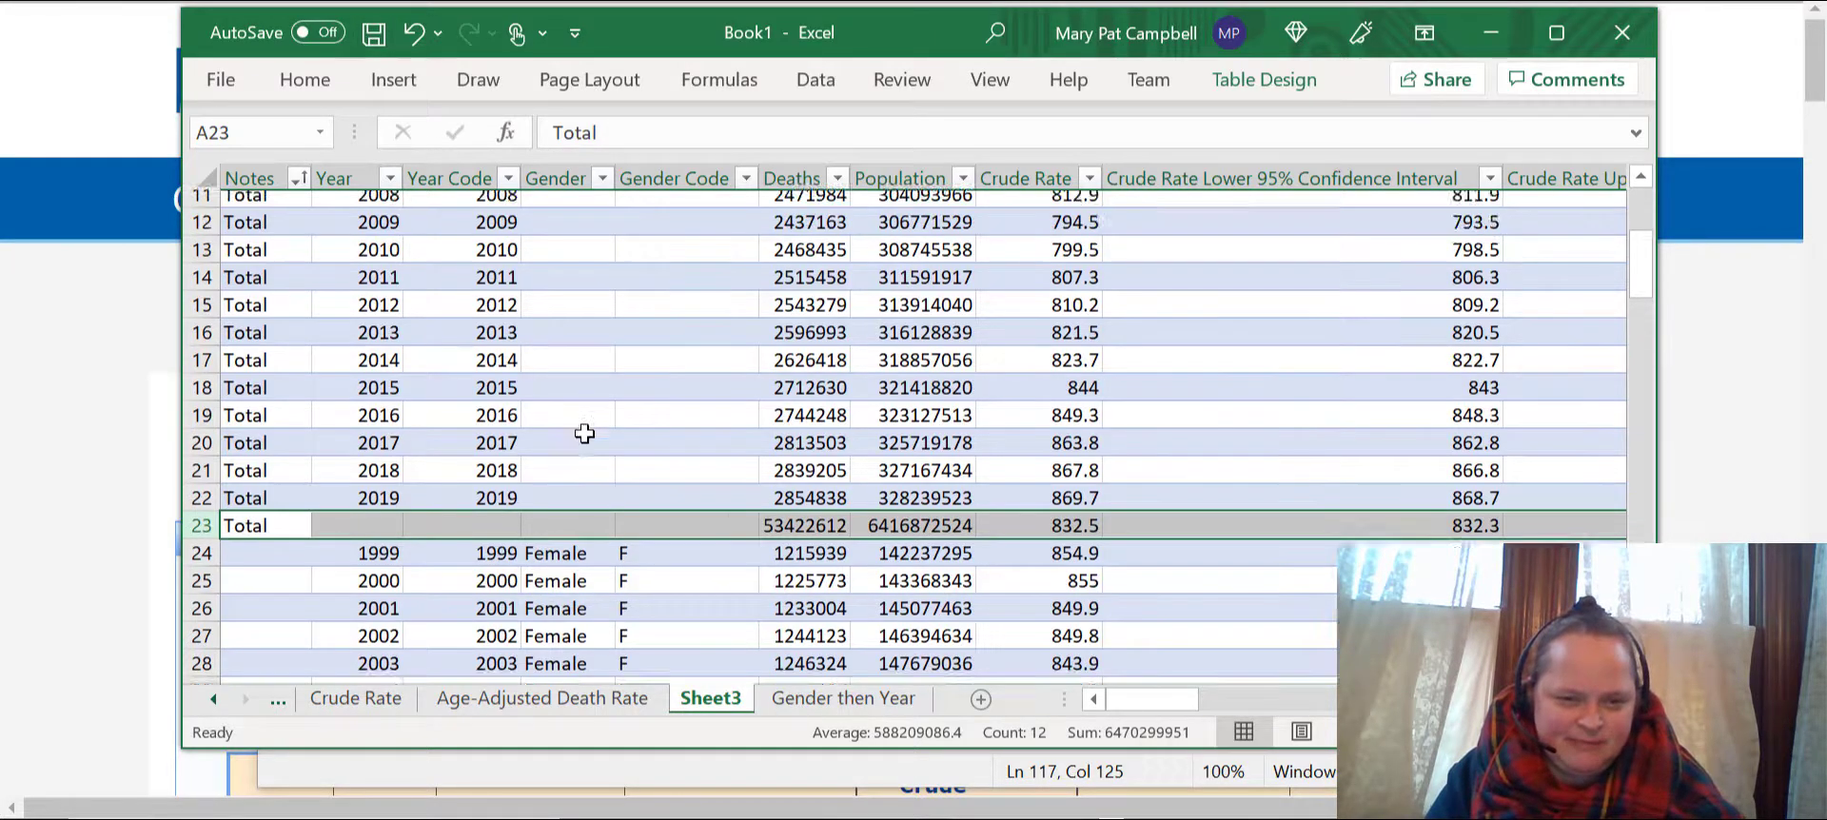
pyautogui.scroll(-3, 585, 433)
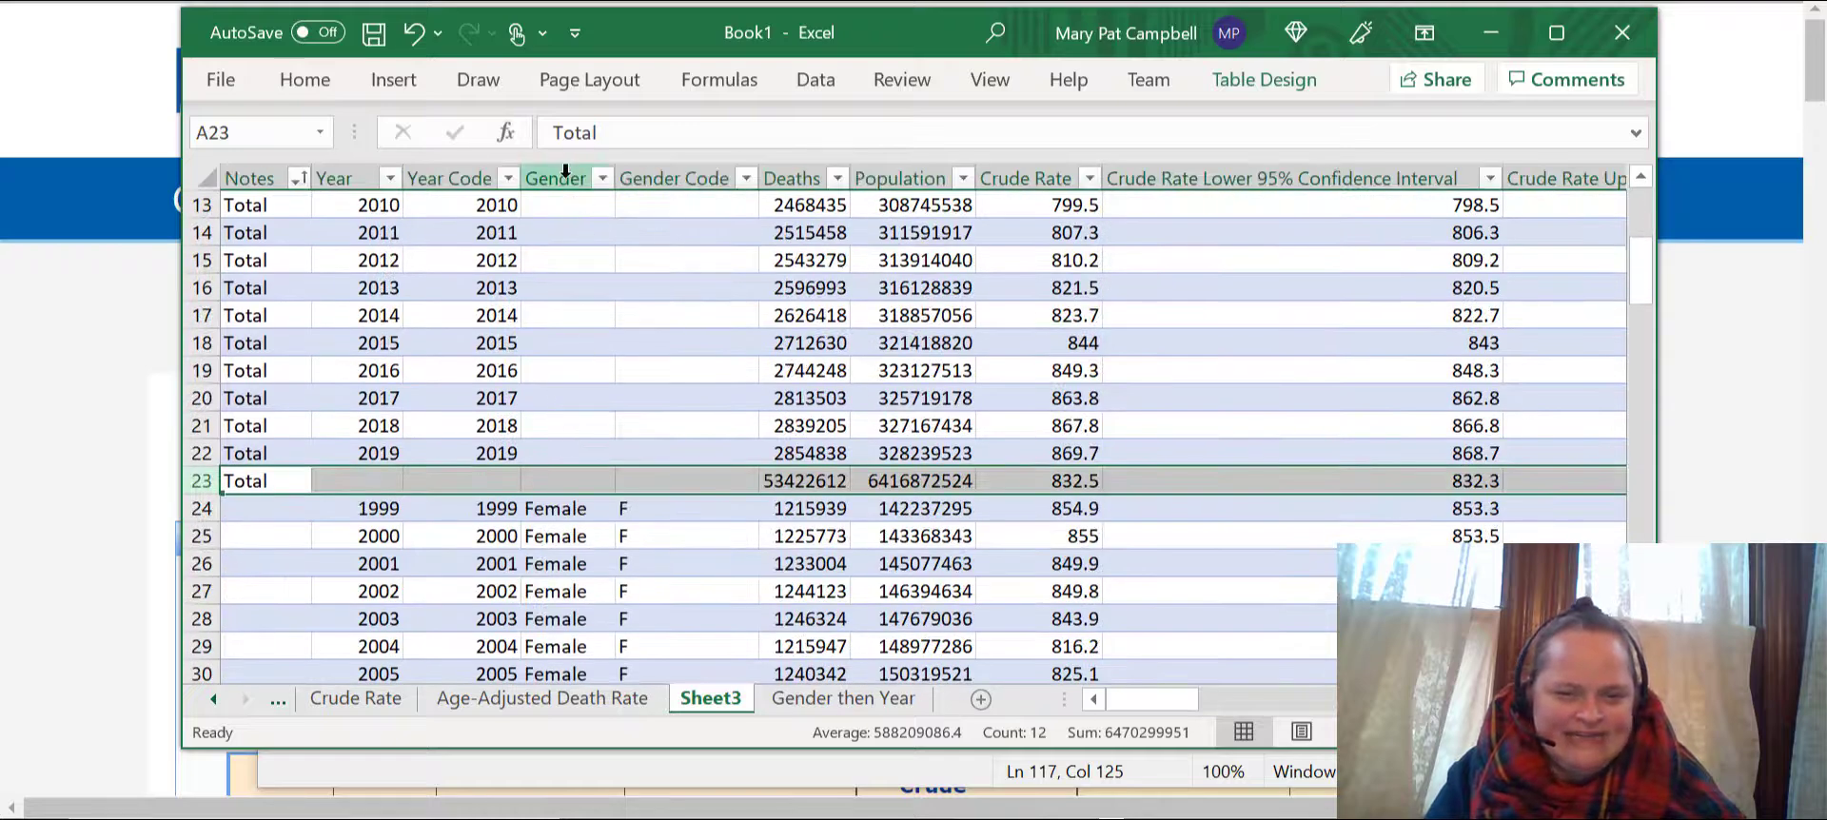
pyautogui.click(567, 178)
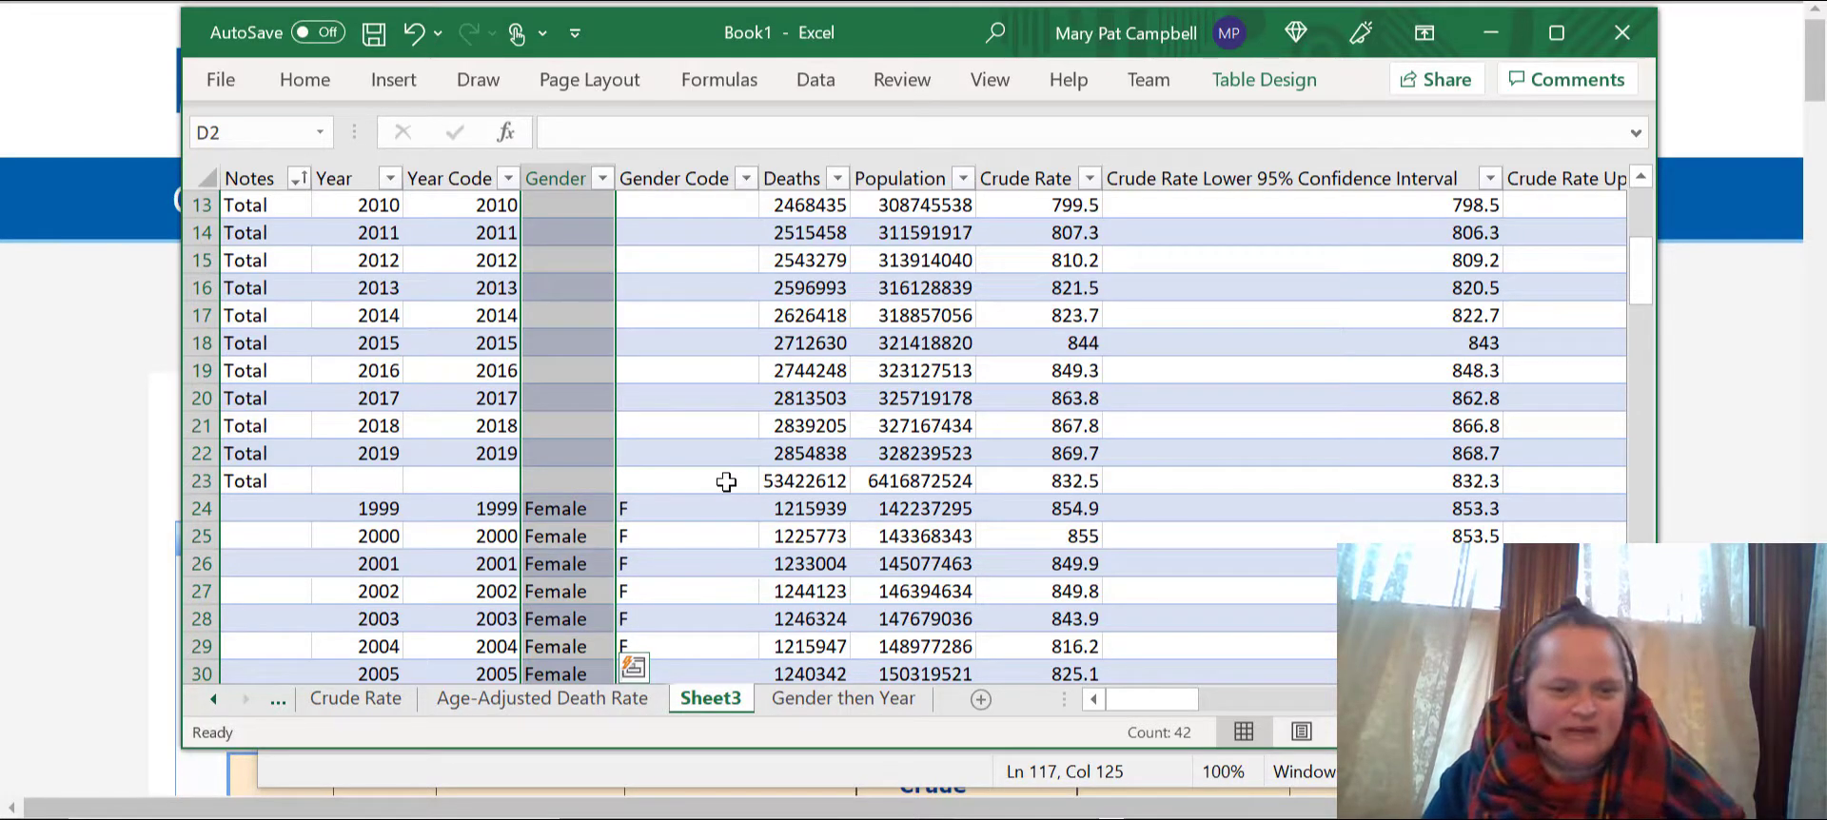
pyautogui.scroll(-1, 559, 481)
pyautogui.scroll(-10, 559, 481)
pyautogui.scroll(15, 558, 480)
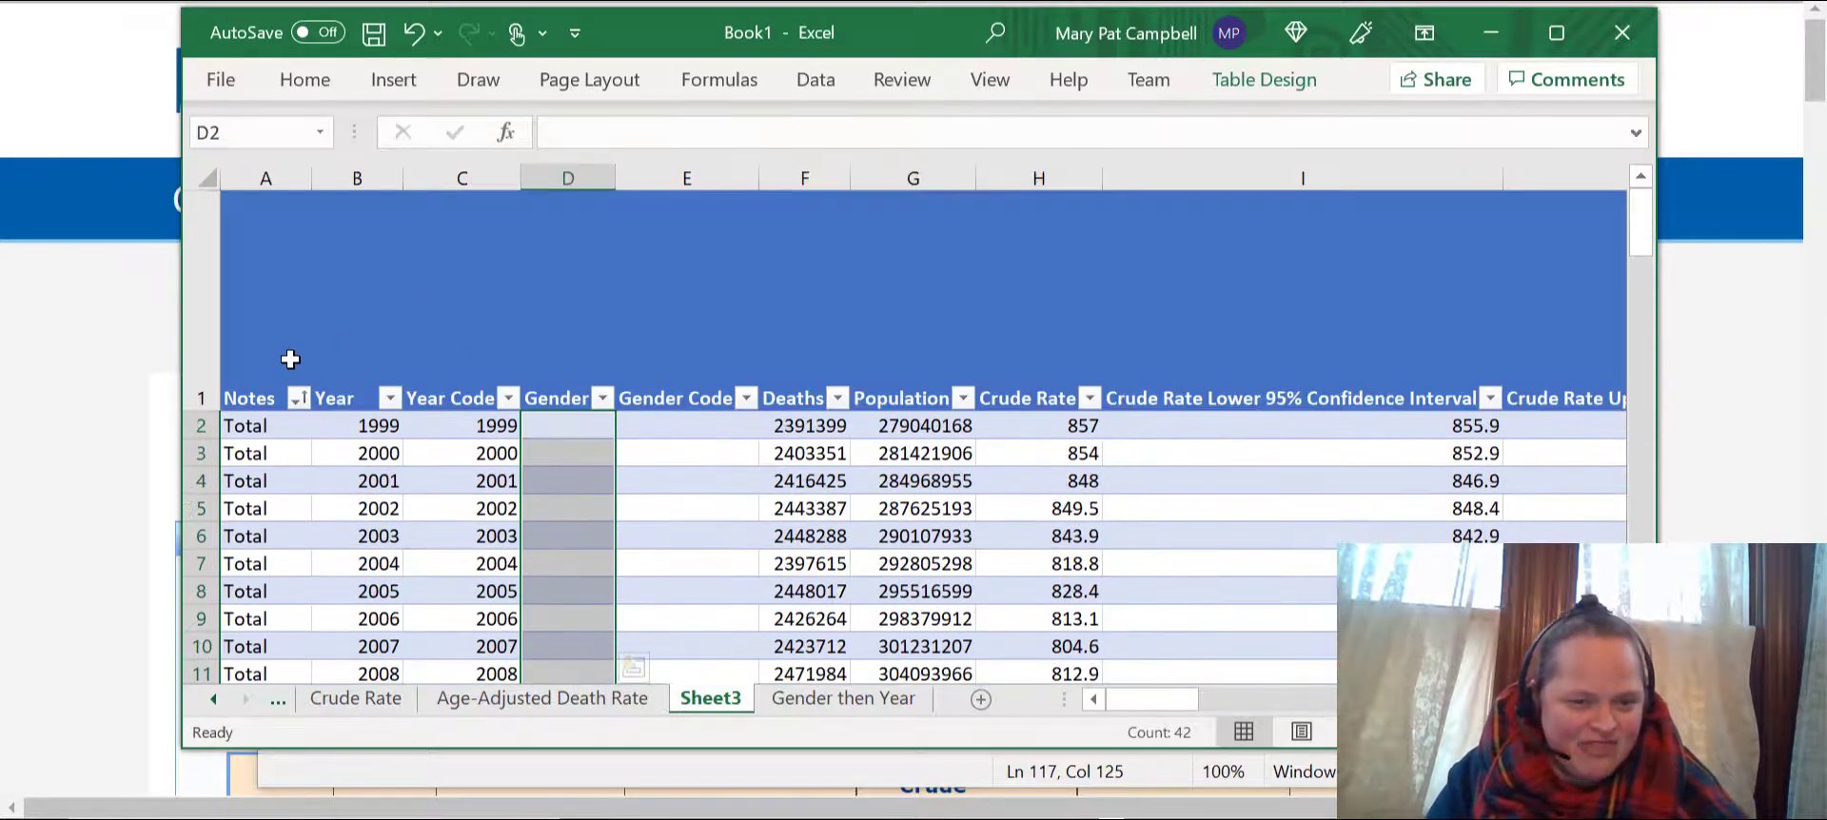
pyautogui.click(238, 179)
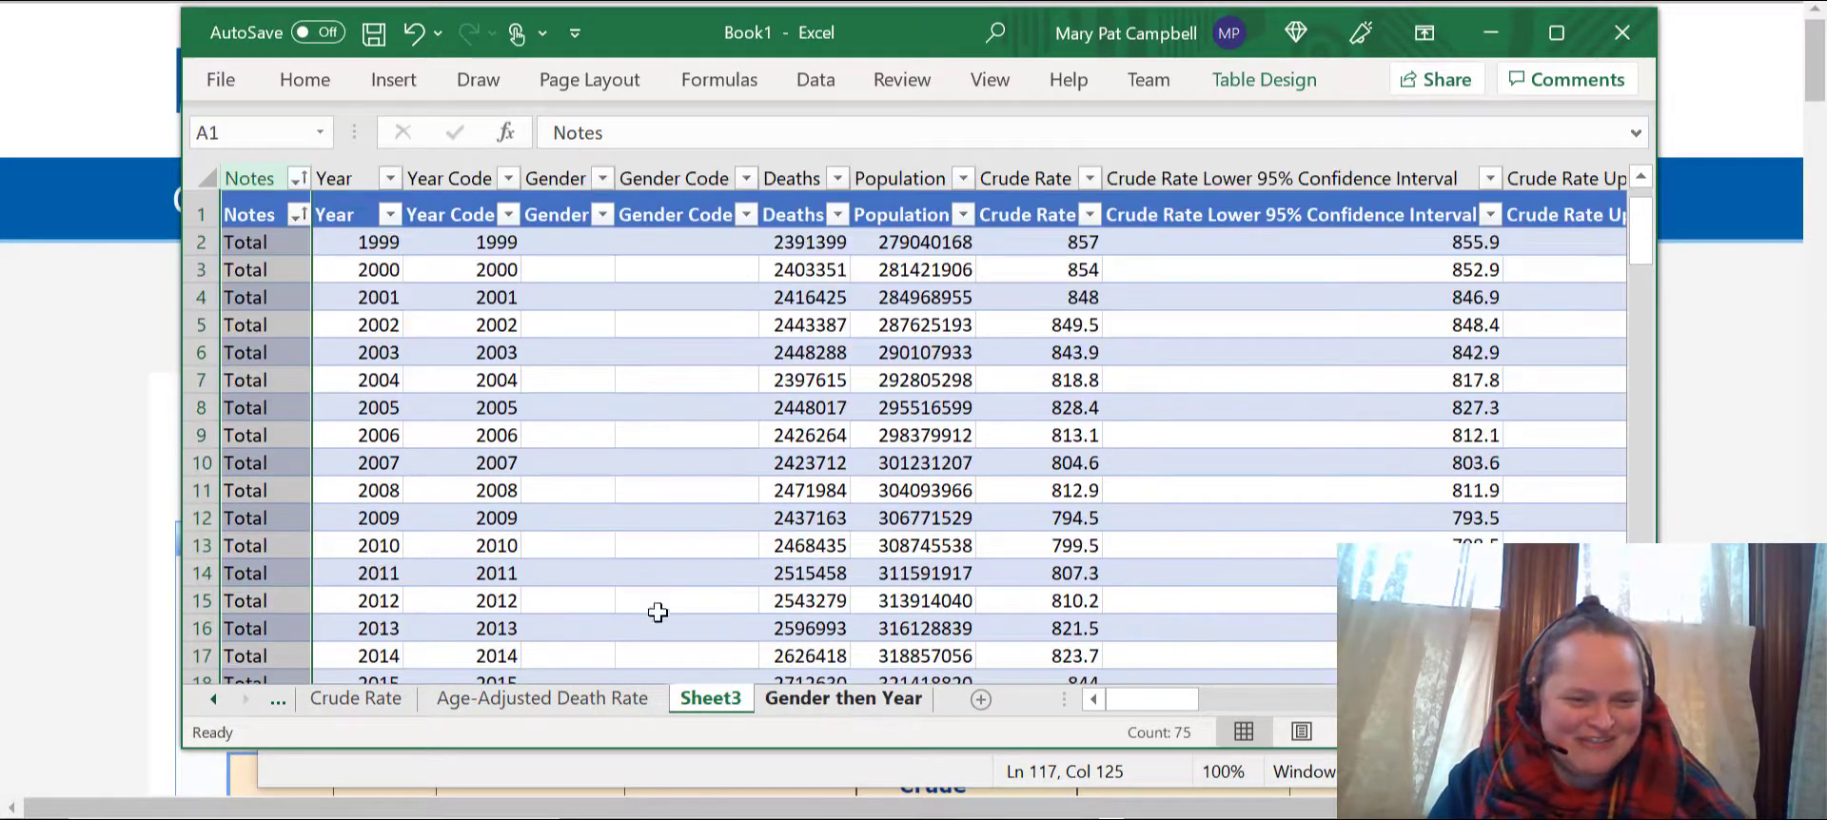
pyautogui.scroll(-4, 254, 396)
pyautogui.scroll(-8, 256, 492)
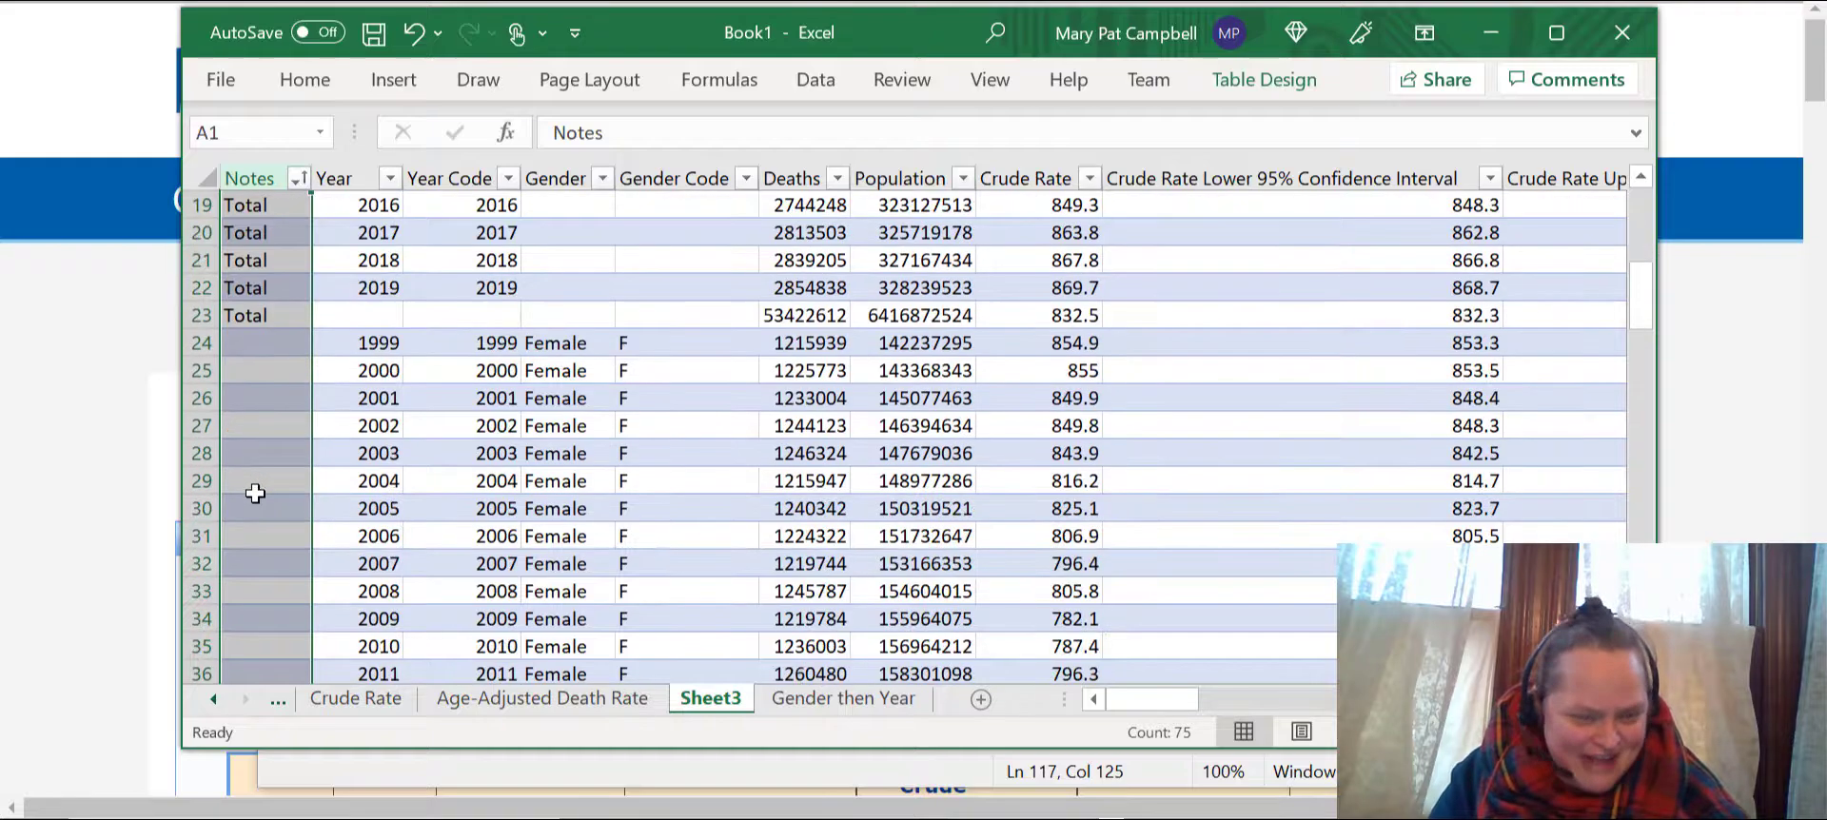
pyautogui.scroll(-7, 255, 492)
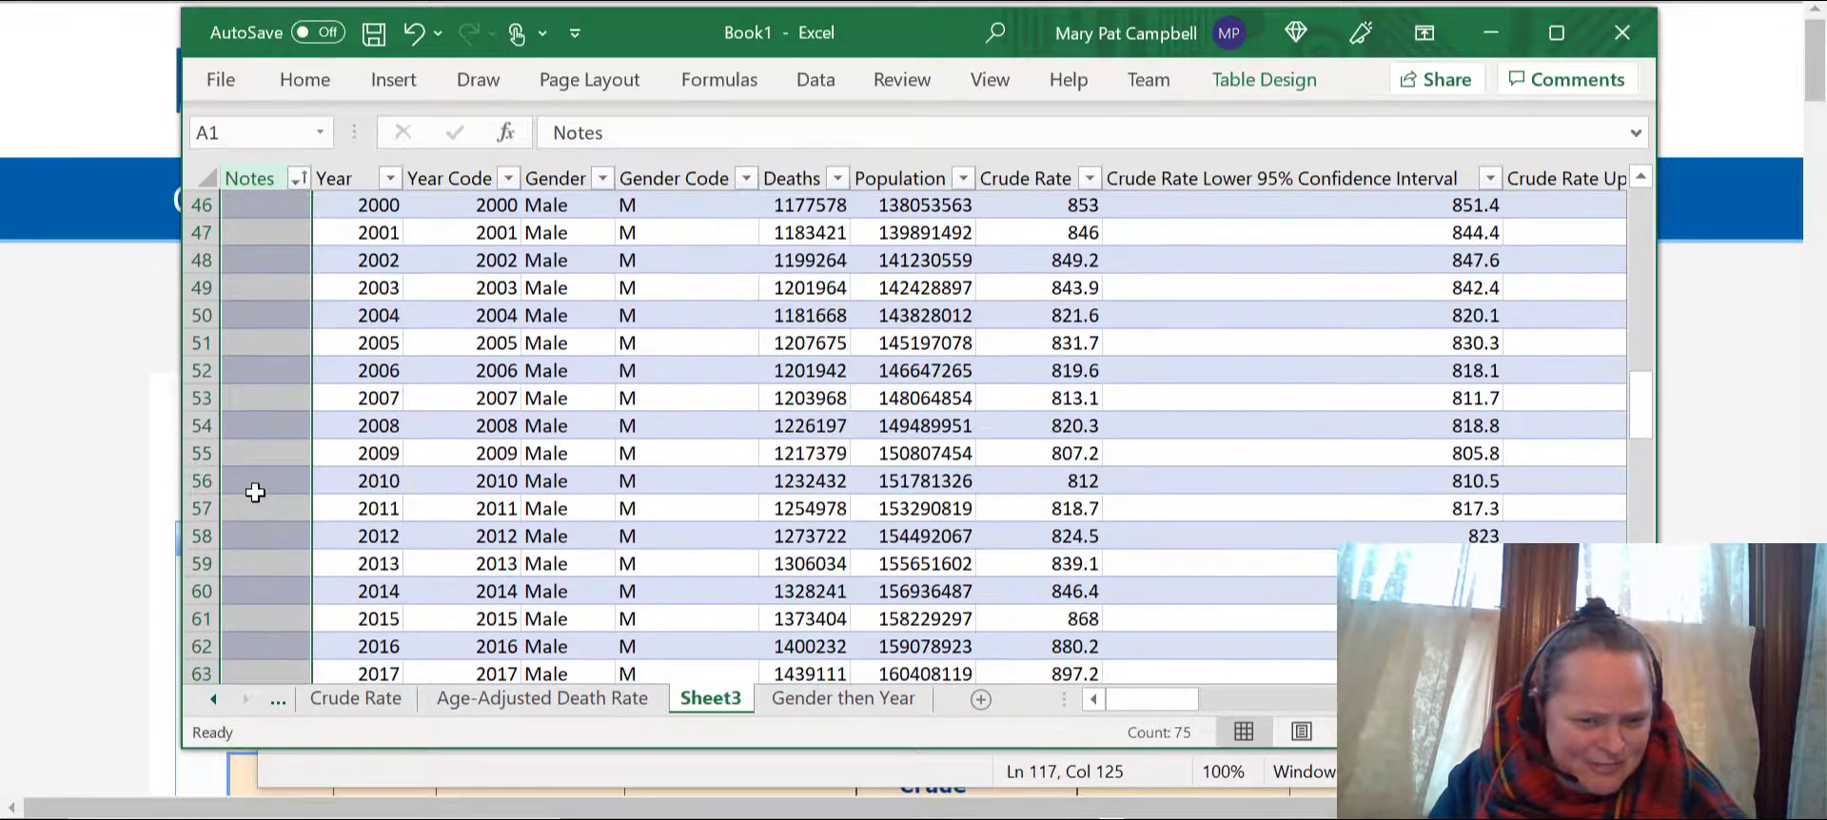
pyautogui.scroll(8, 255, 492)
pyautogui.scroll(11, 255, 492)
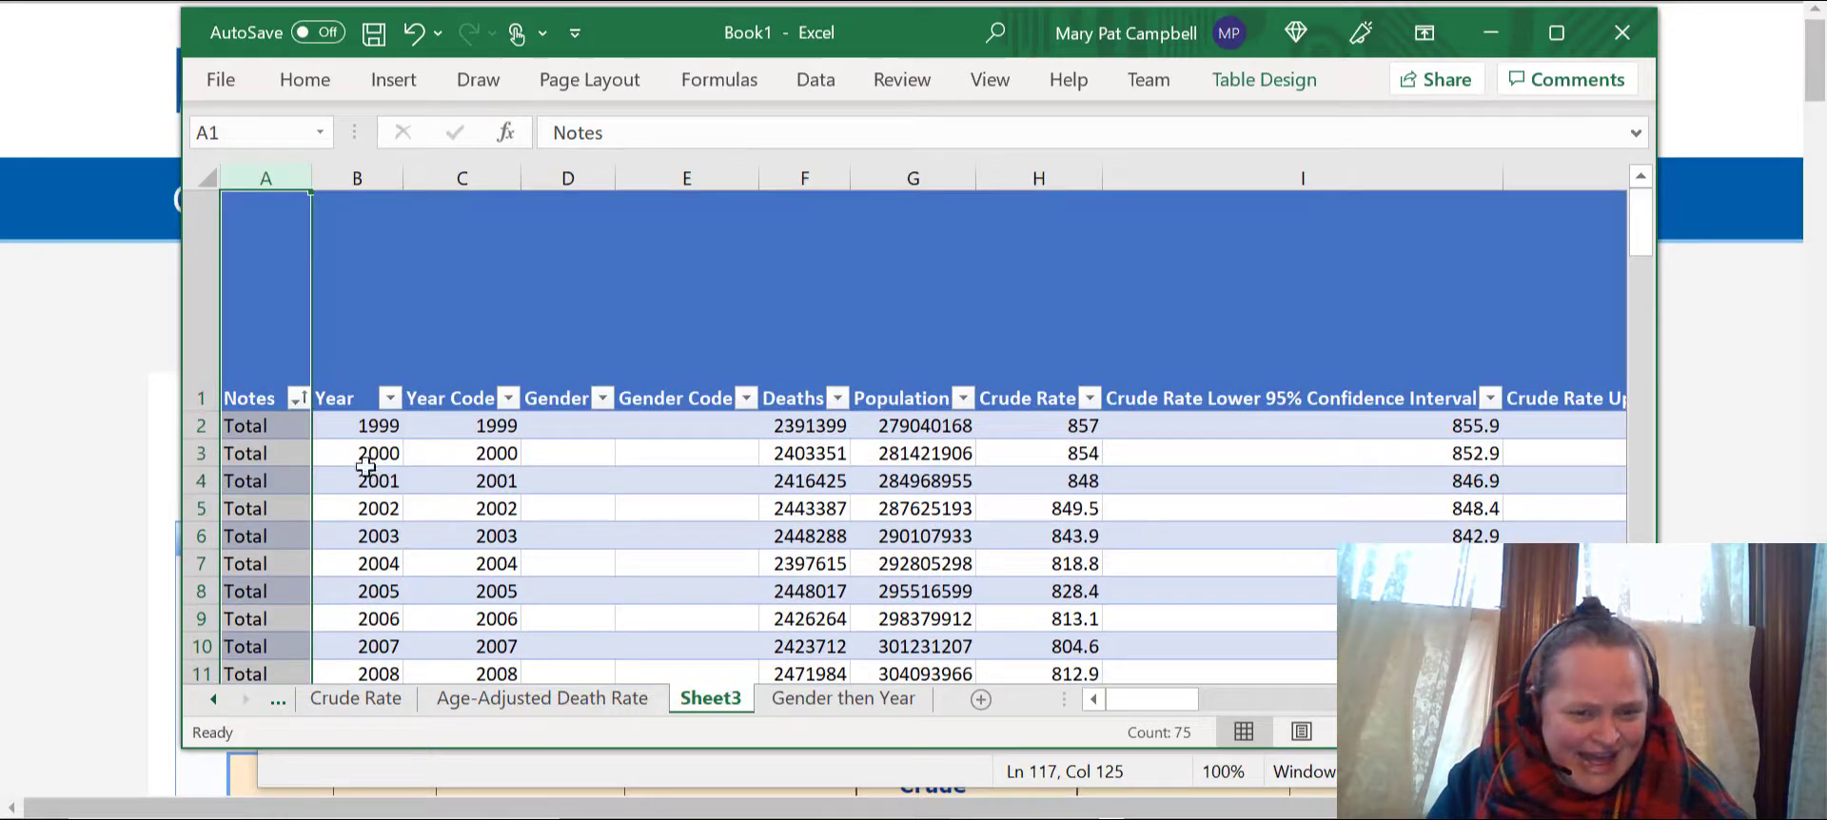
pyautogui.click(306, 437)
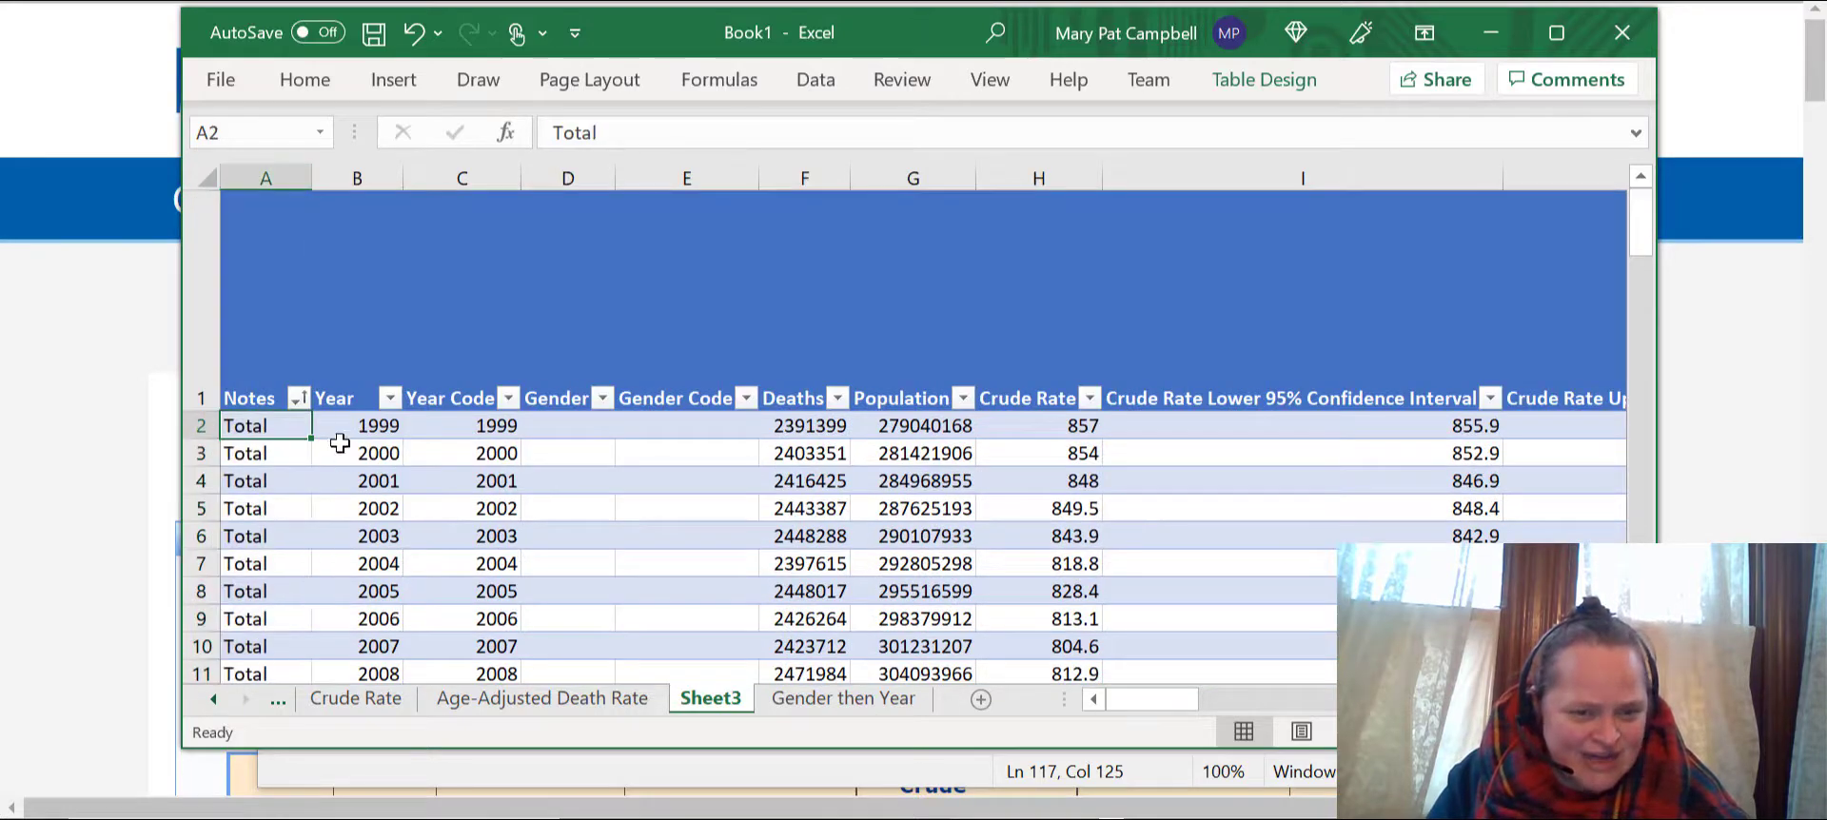
pyautogui.click(359, 450)
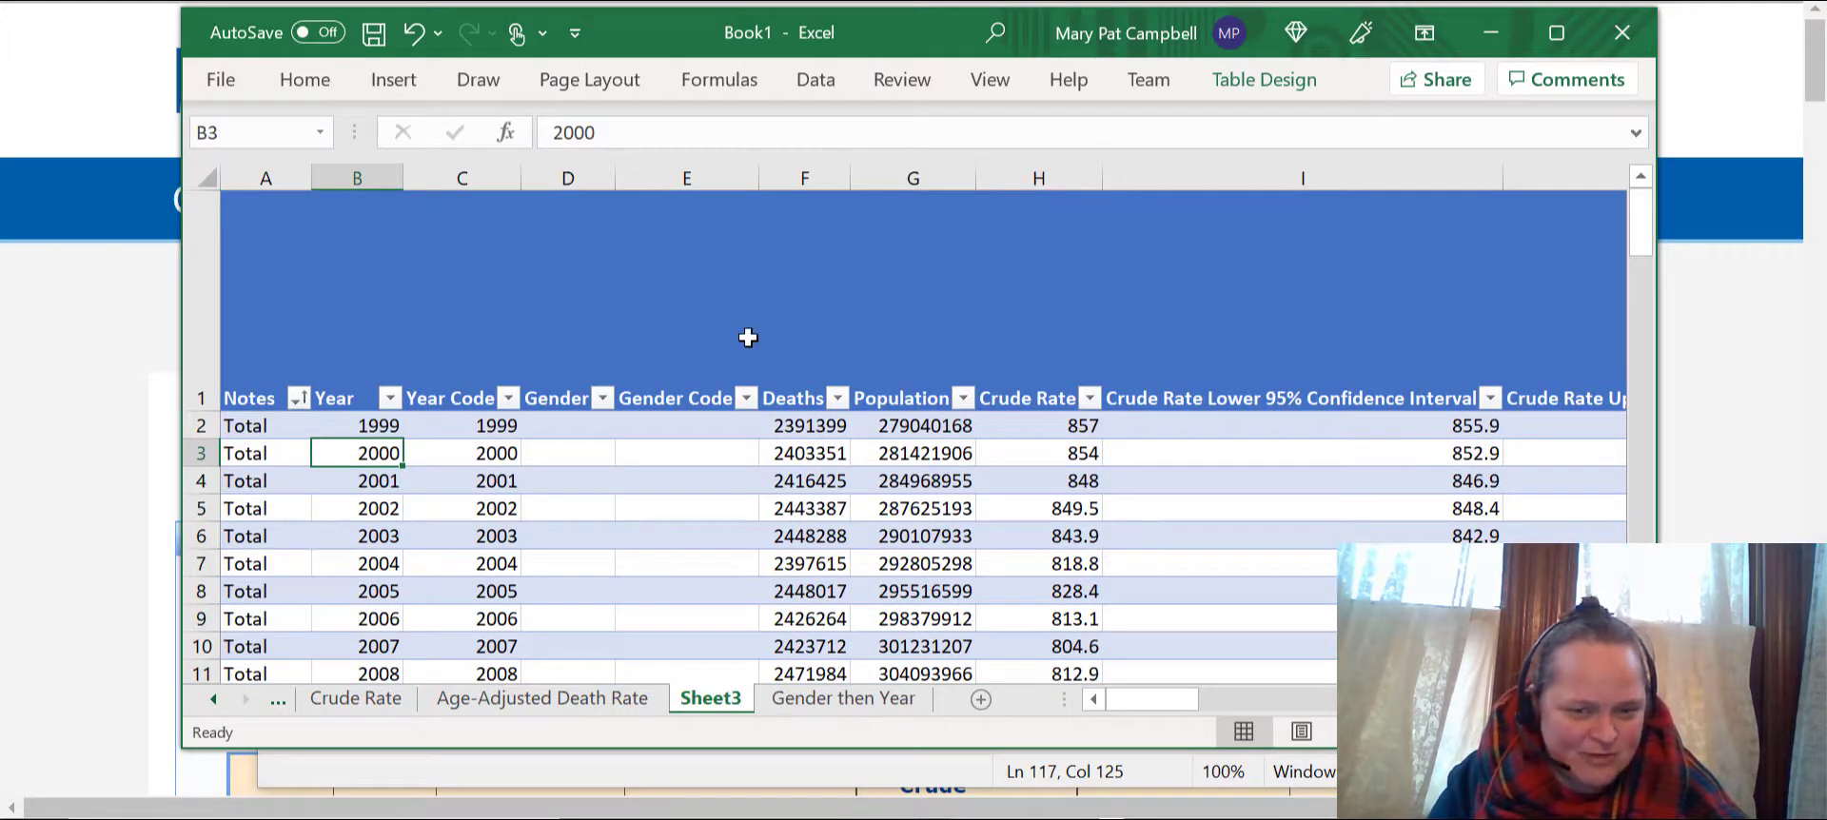
pyautogui.scroll(-2, 748, 337)
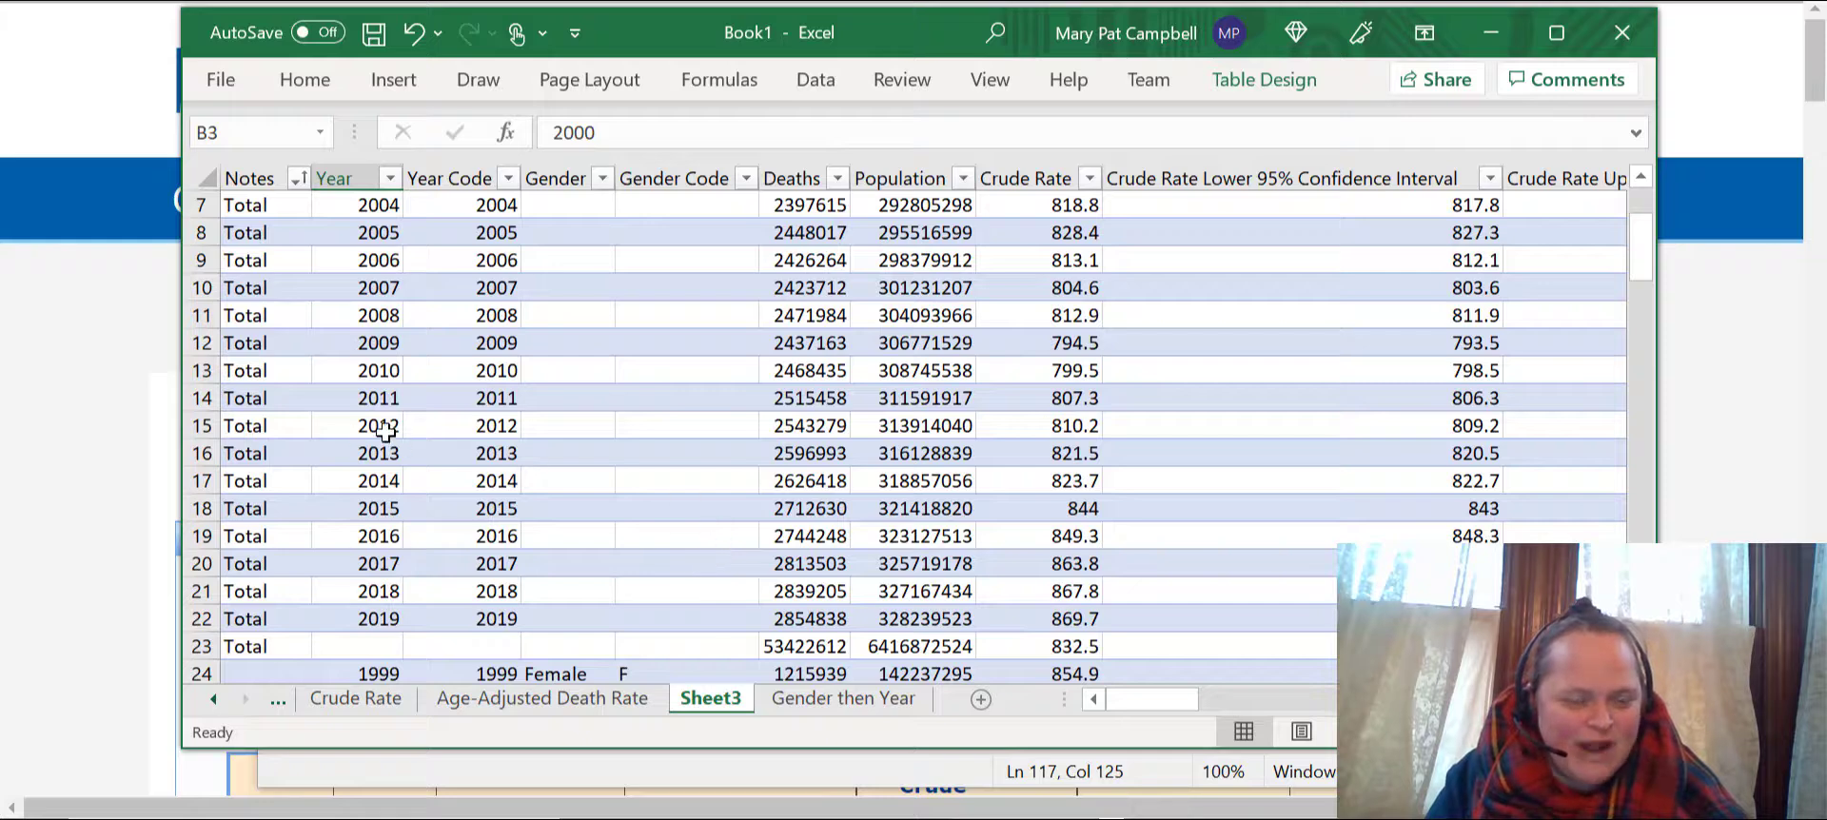
pyautogui.click(382, 428)
pyautogui.scroll(2, 1104, 433)
pyautogui.scroll(-3, 1095, 428)
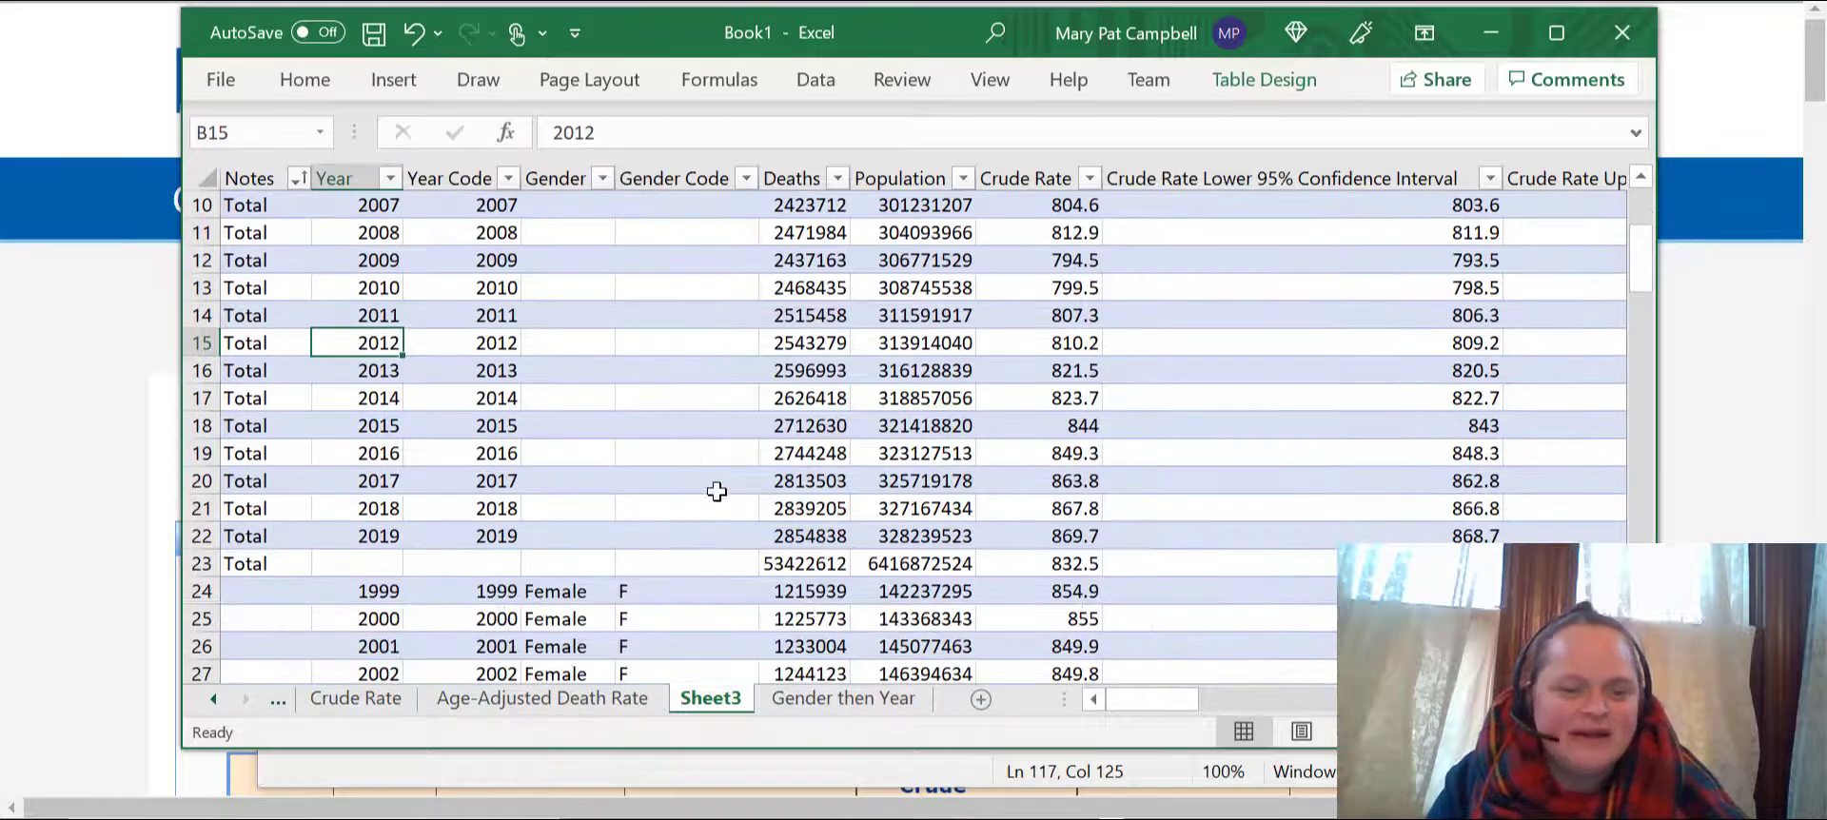
pyautogui.click(1082, 558)
pyautogui.moveTo(1079, 537); pyautogui.dragTo(1068, 433)
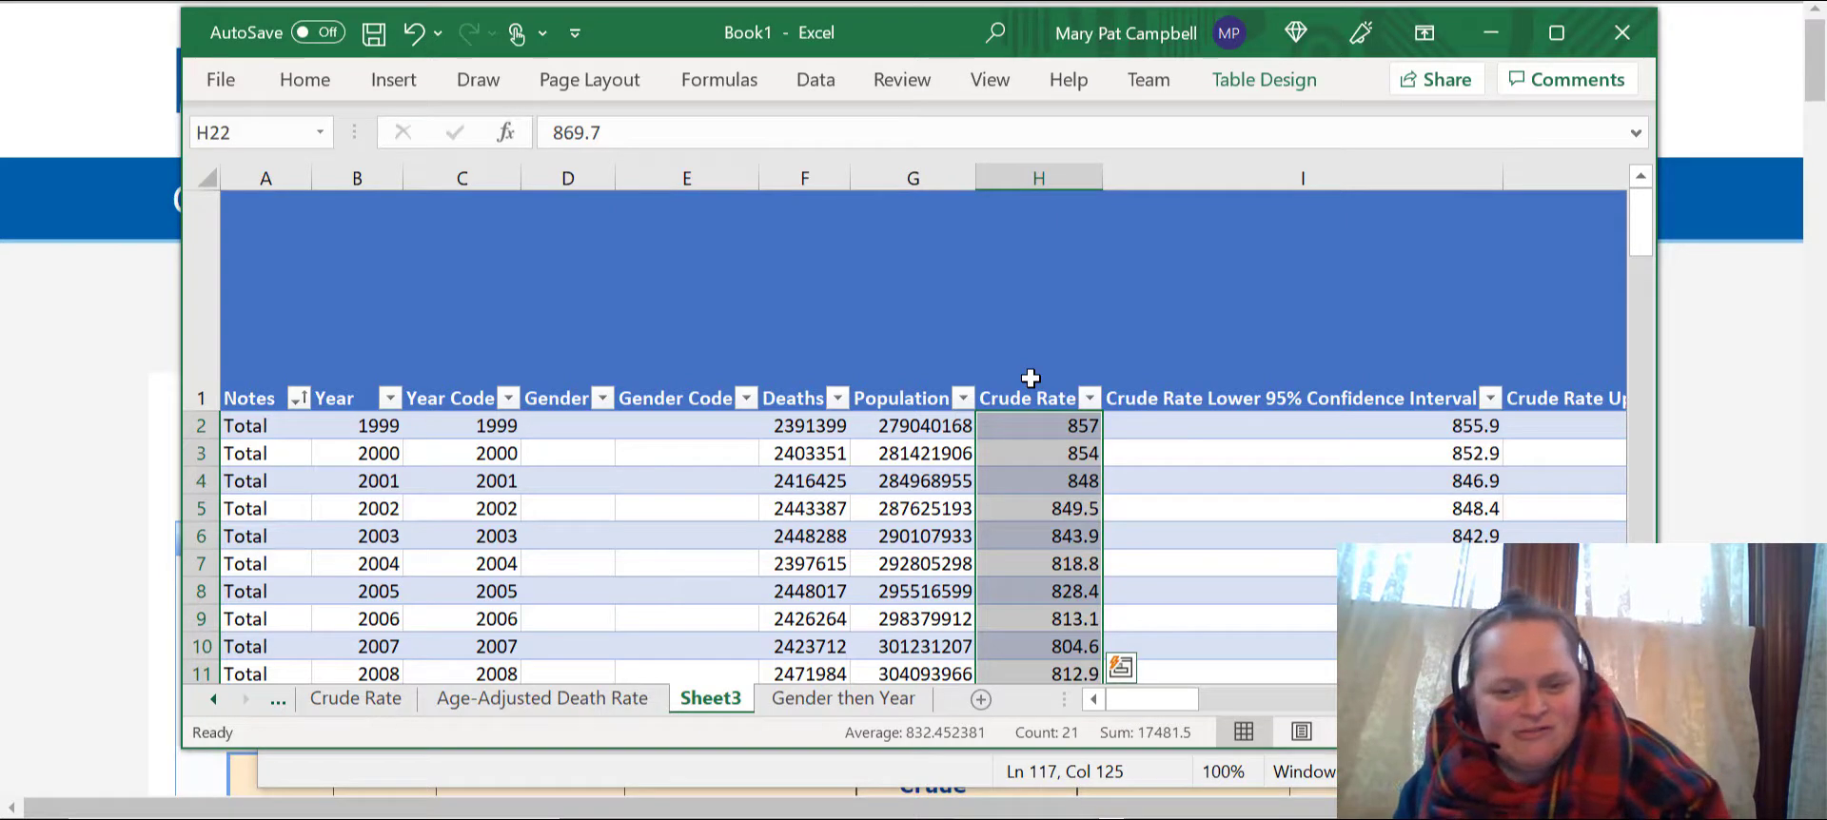
pyautogui.scroll(-4, 904, 452)
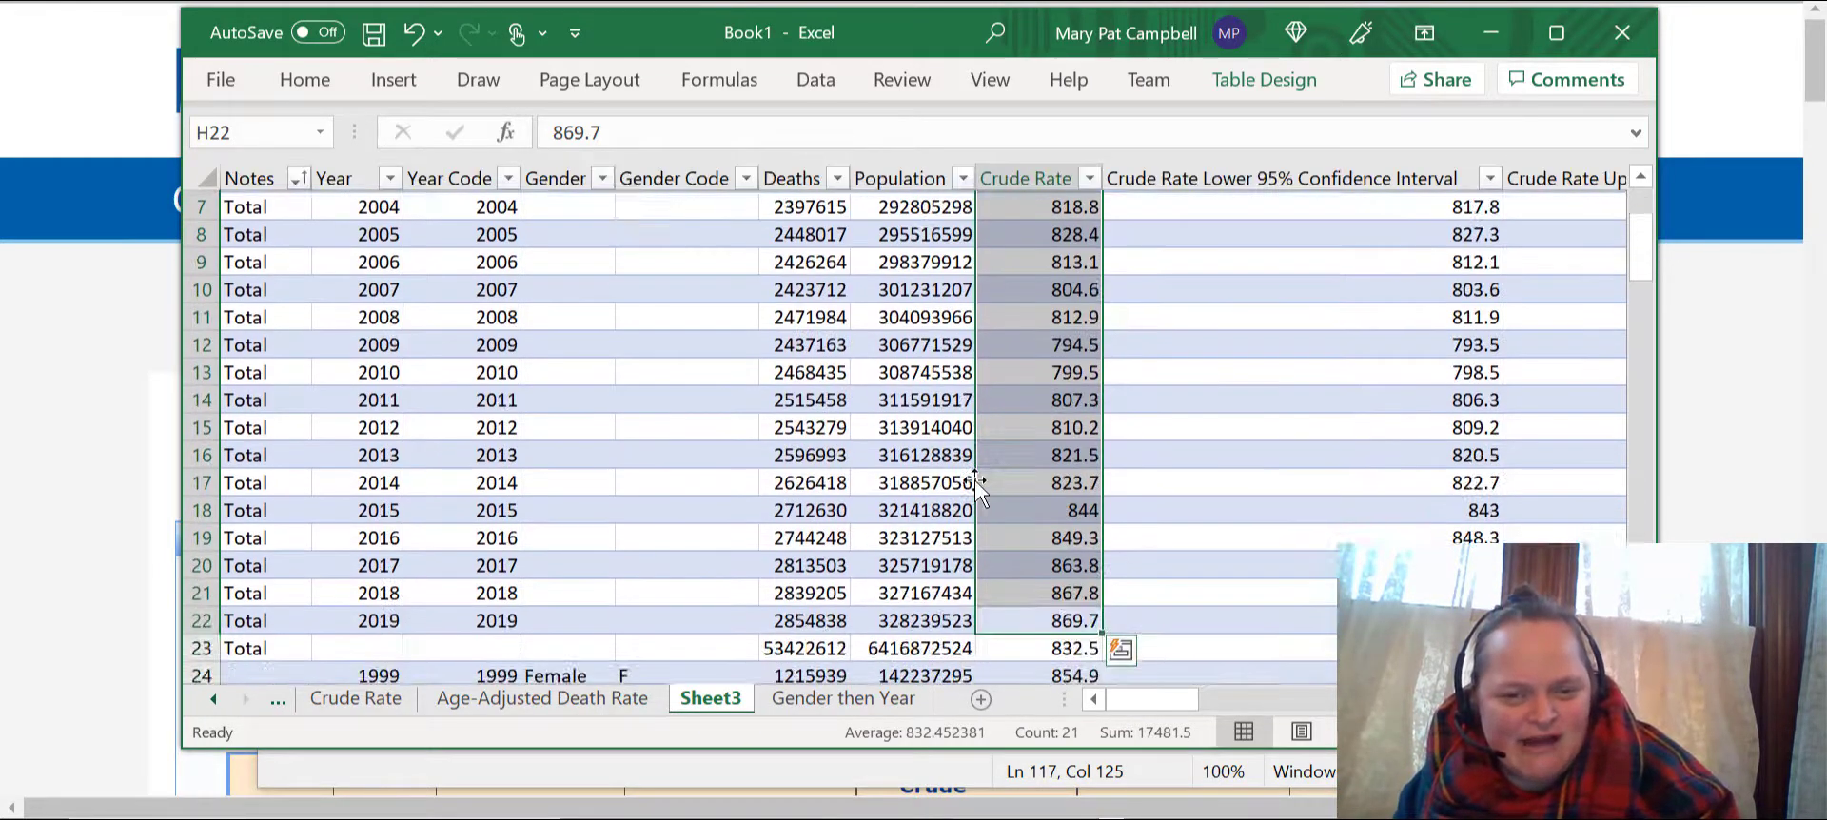
pyautogui.scroll(-1, 807, 411)
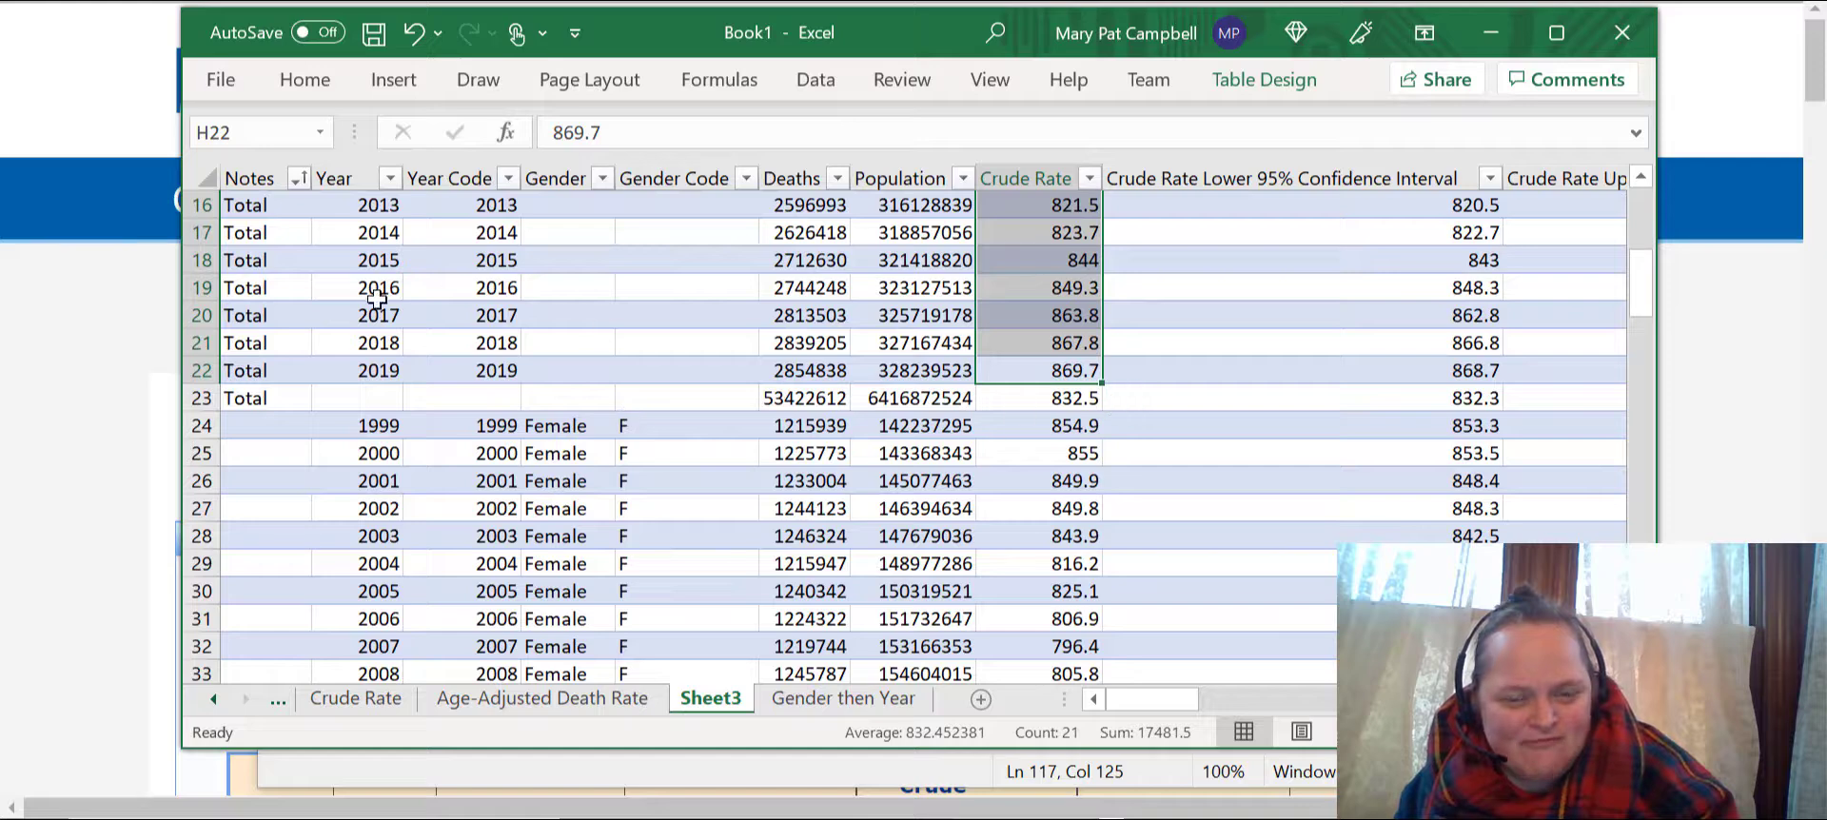
pyautogui.scroll(-6, 752, 624)
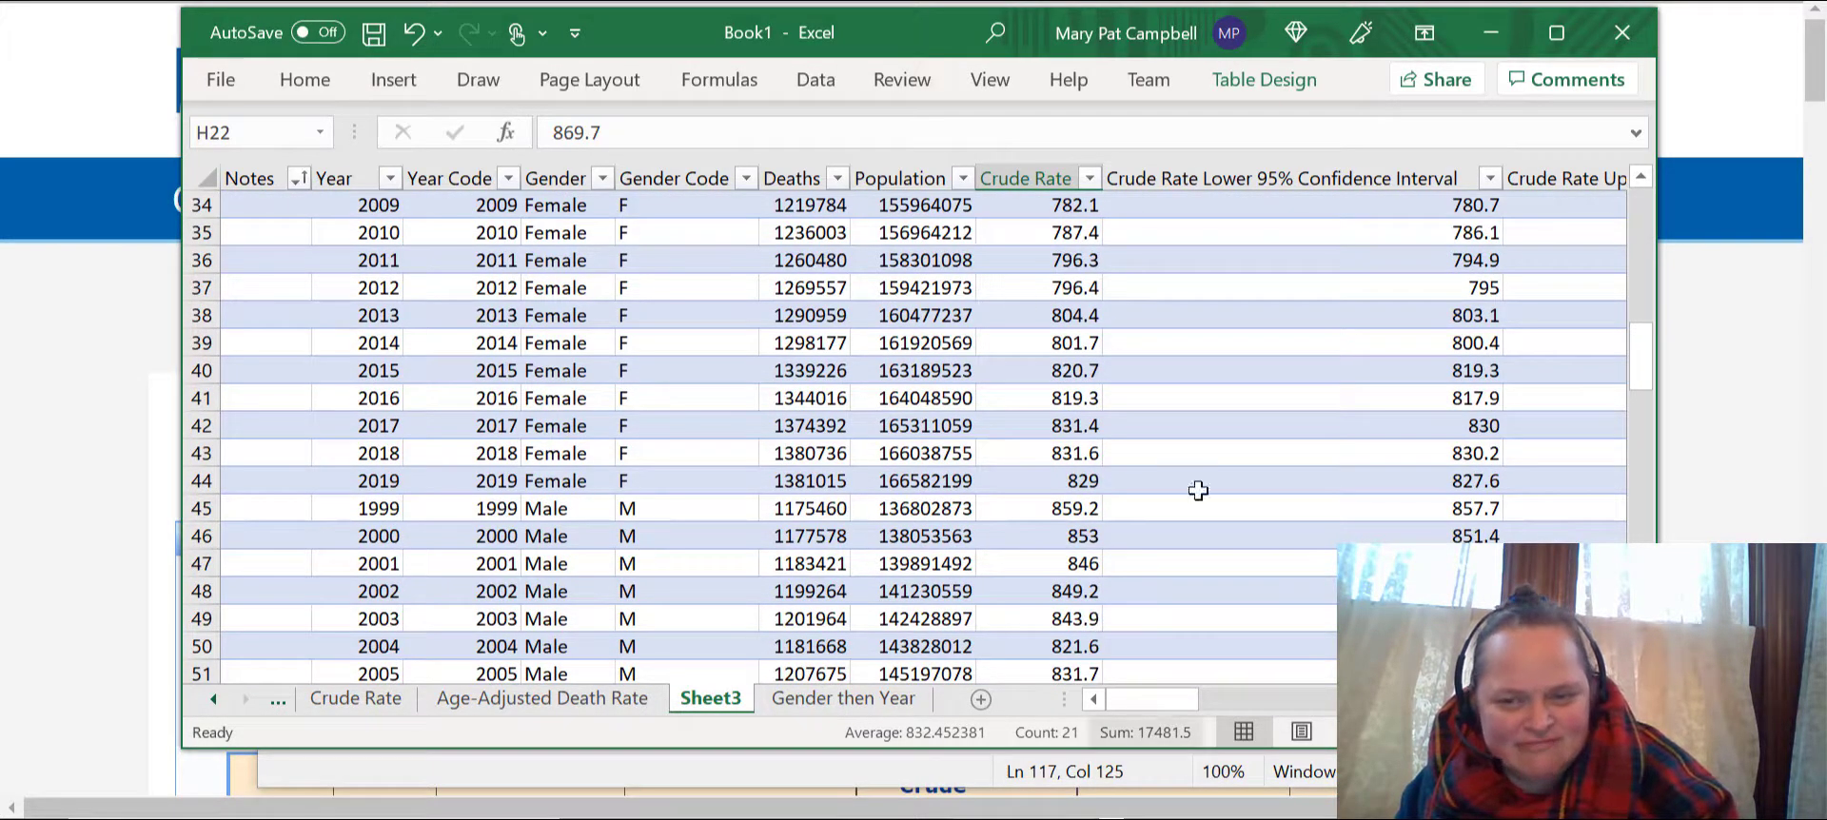
pyautogui.scroll(11, 1335, 419)
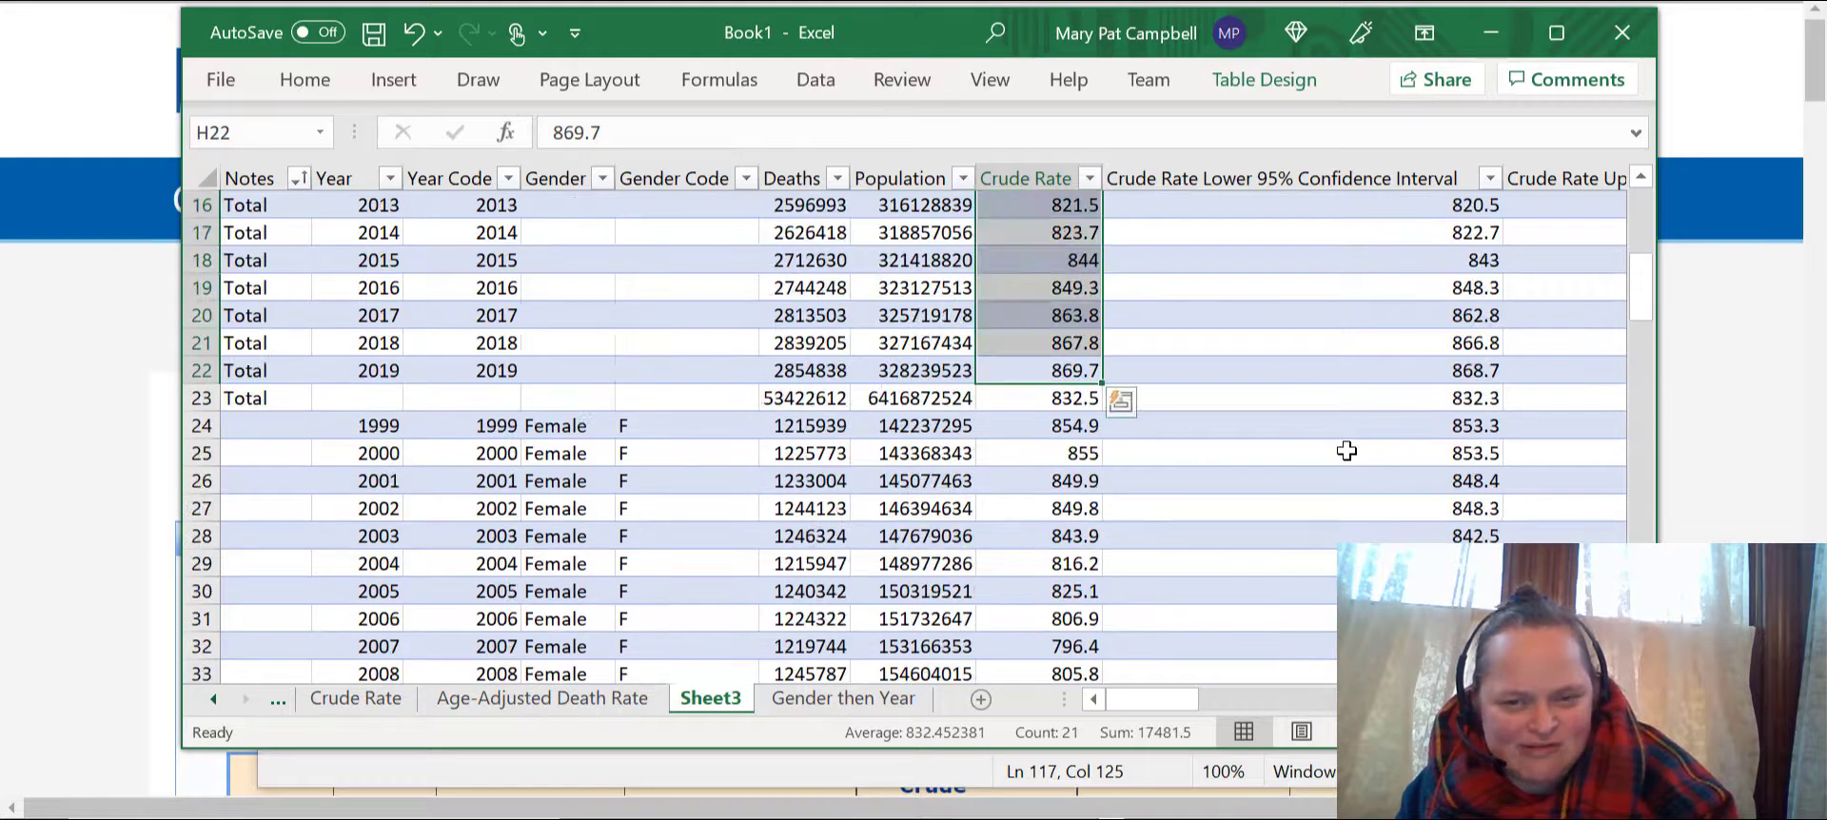
pyautogui.scroll(-1, 609, 285)
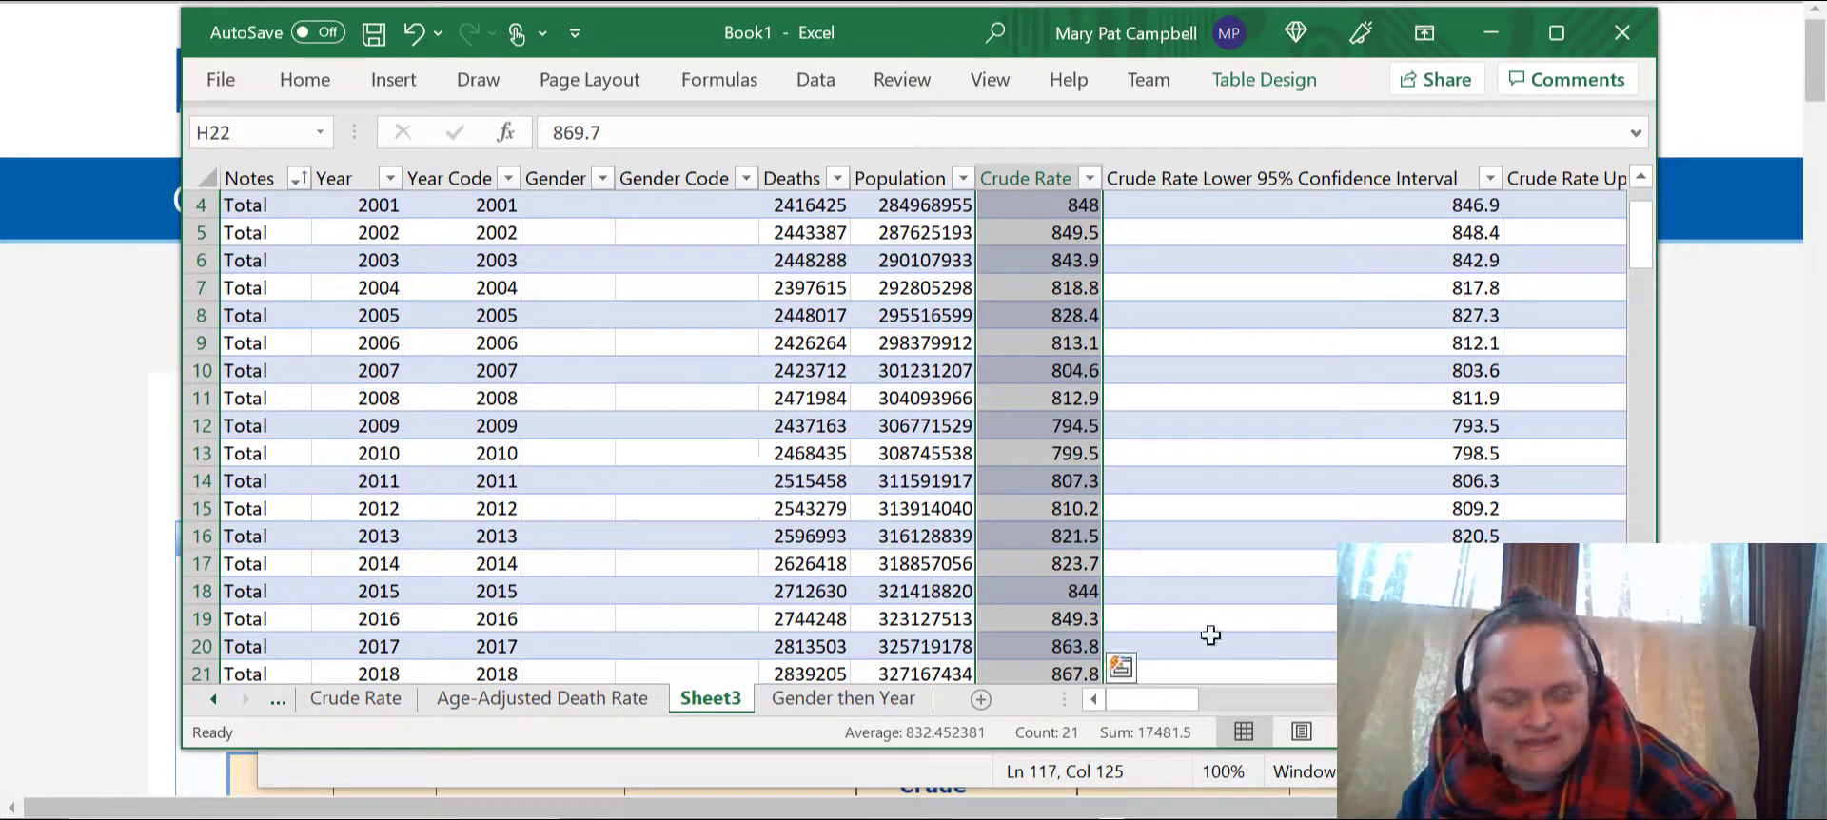
pyautogui.hscroll(3, 905, 428)
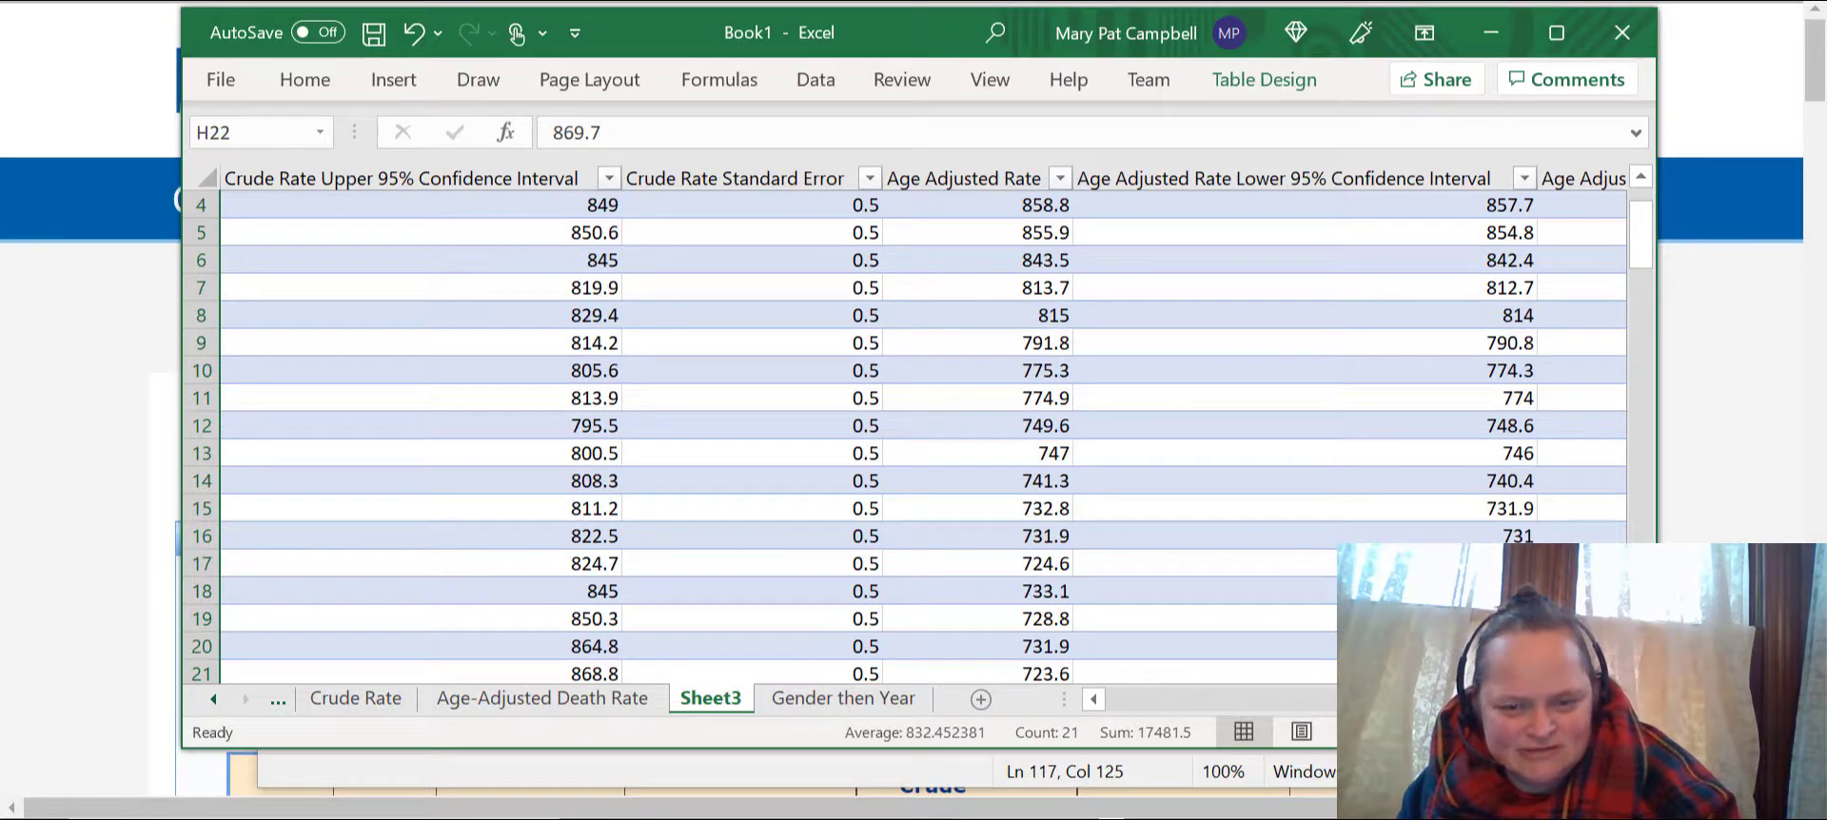
pyautogui.hscroll(3, 923, 423)
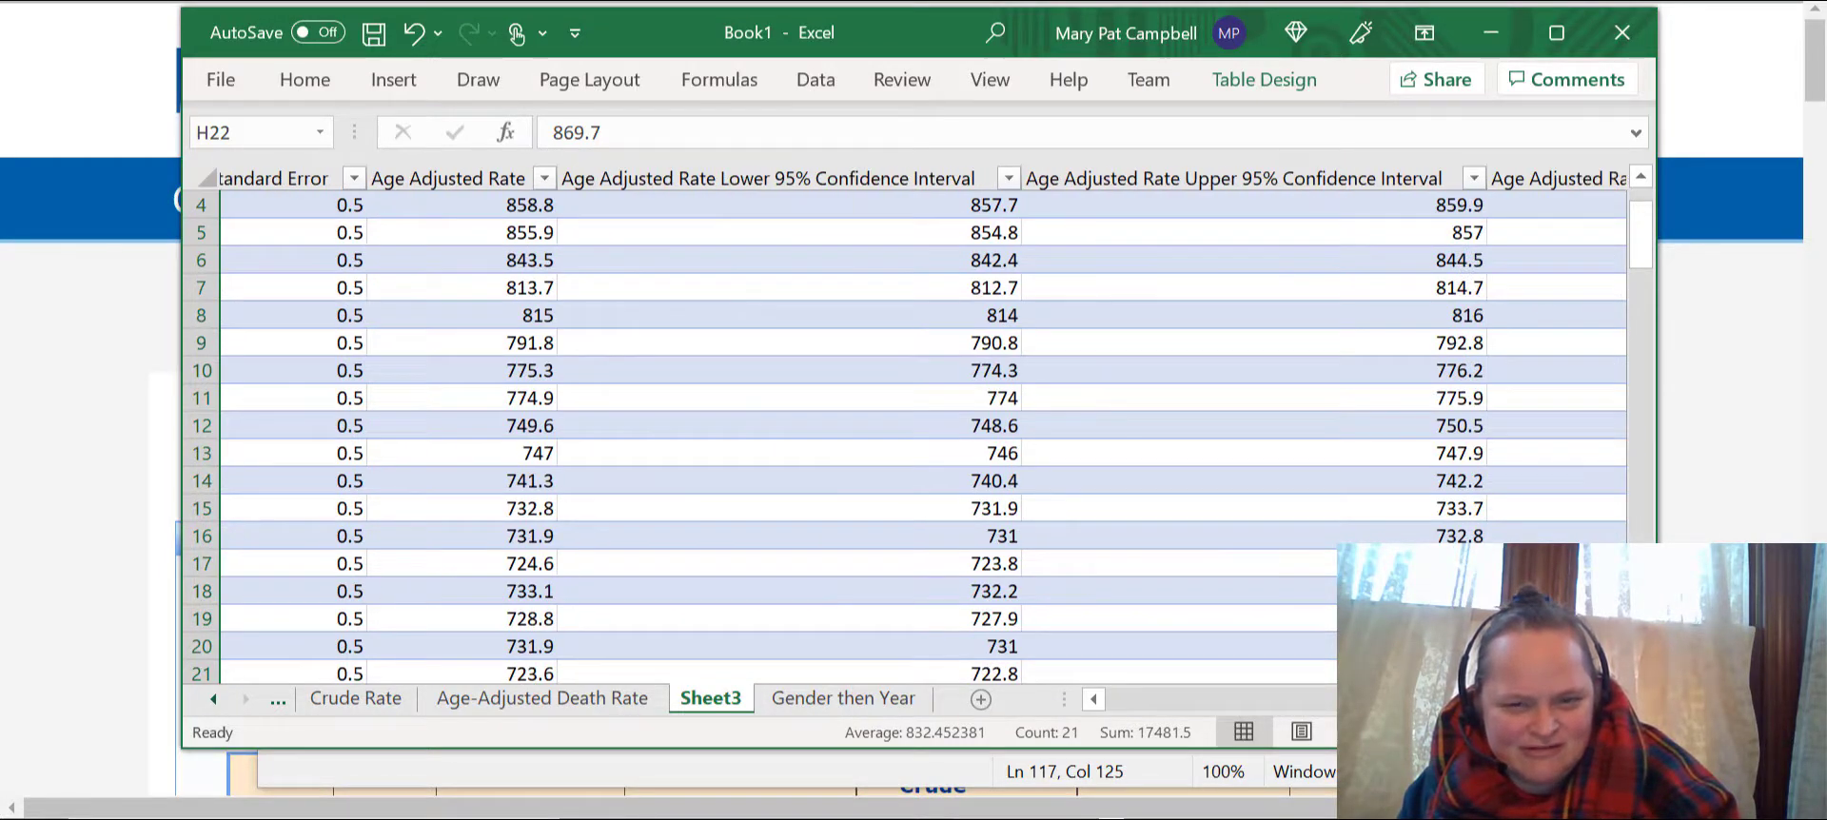
pyautogui.hscroll(3, 923, 423)
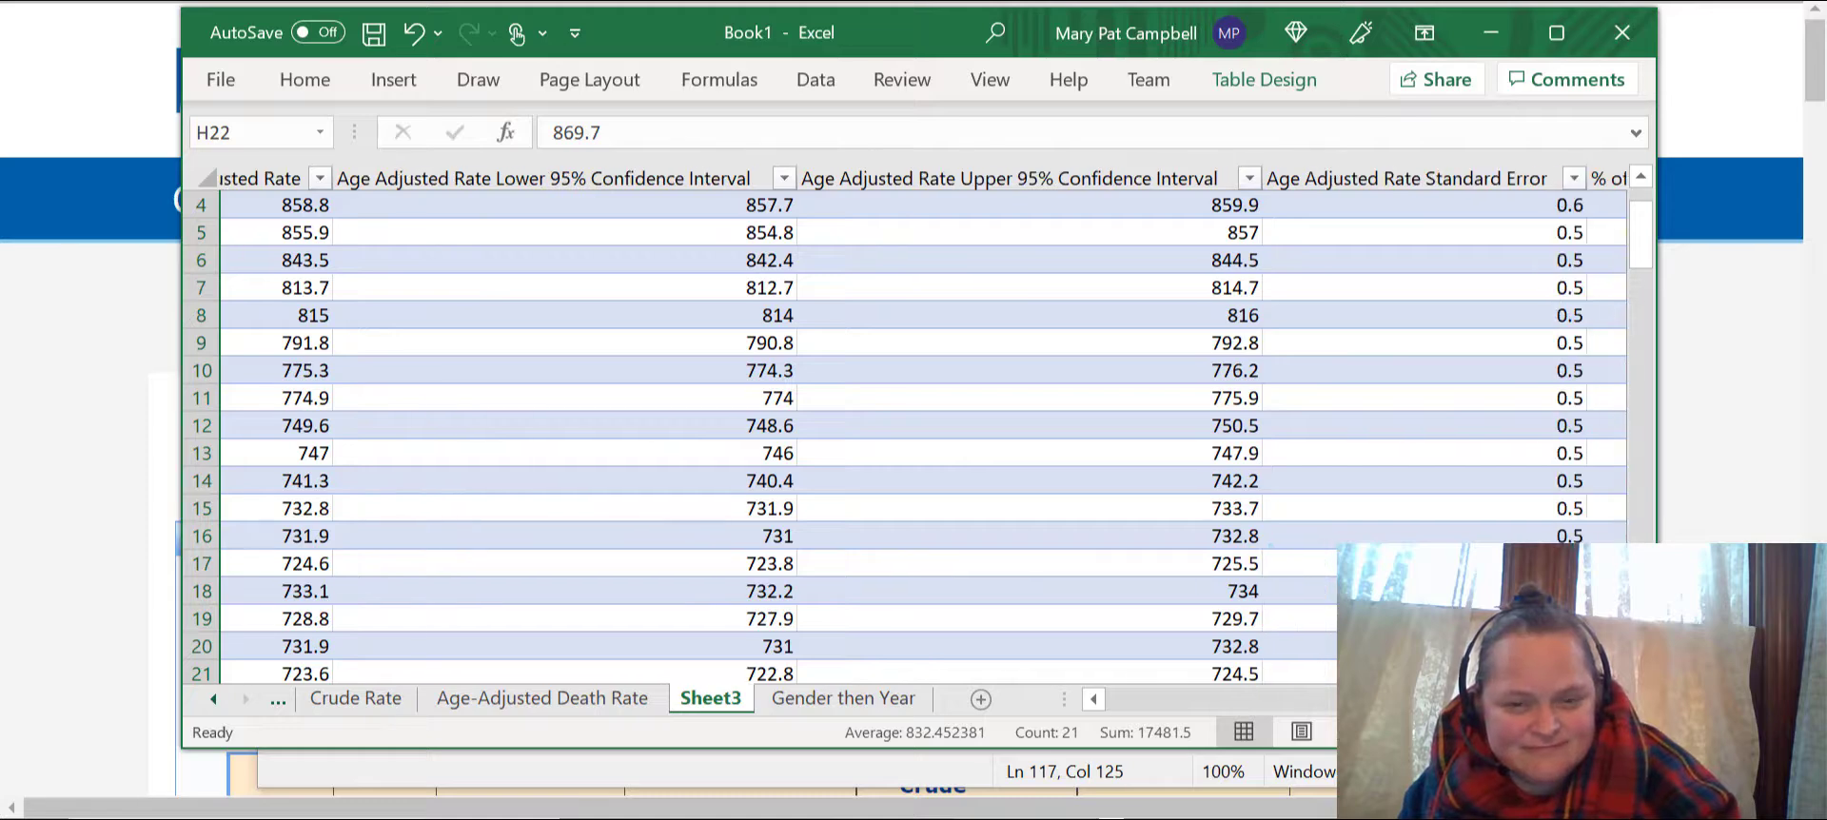
pyautogui.hscroll(-3, 924, 423)
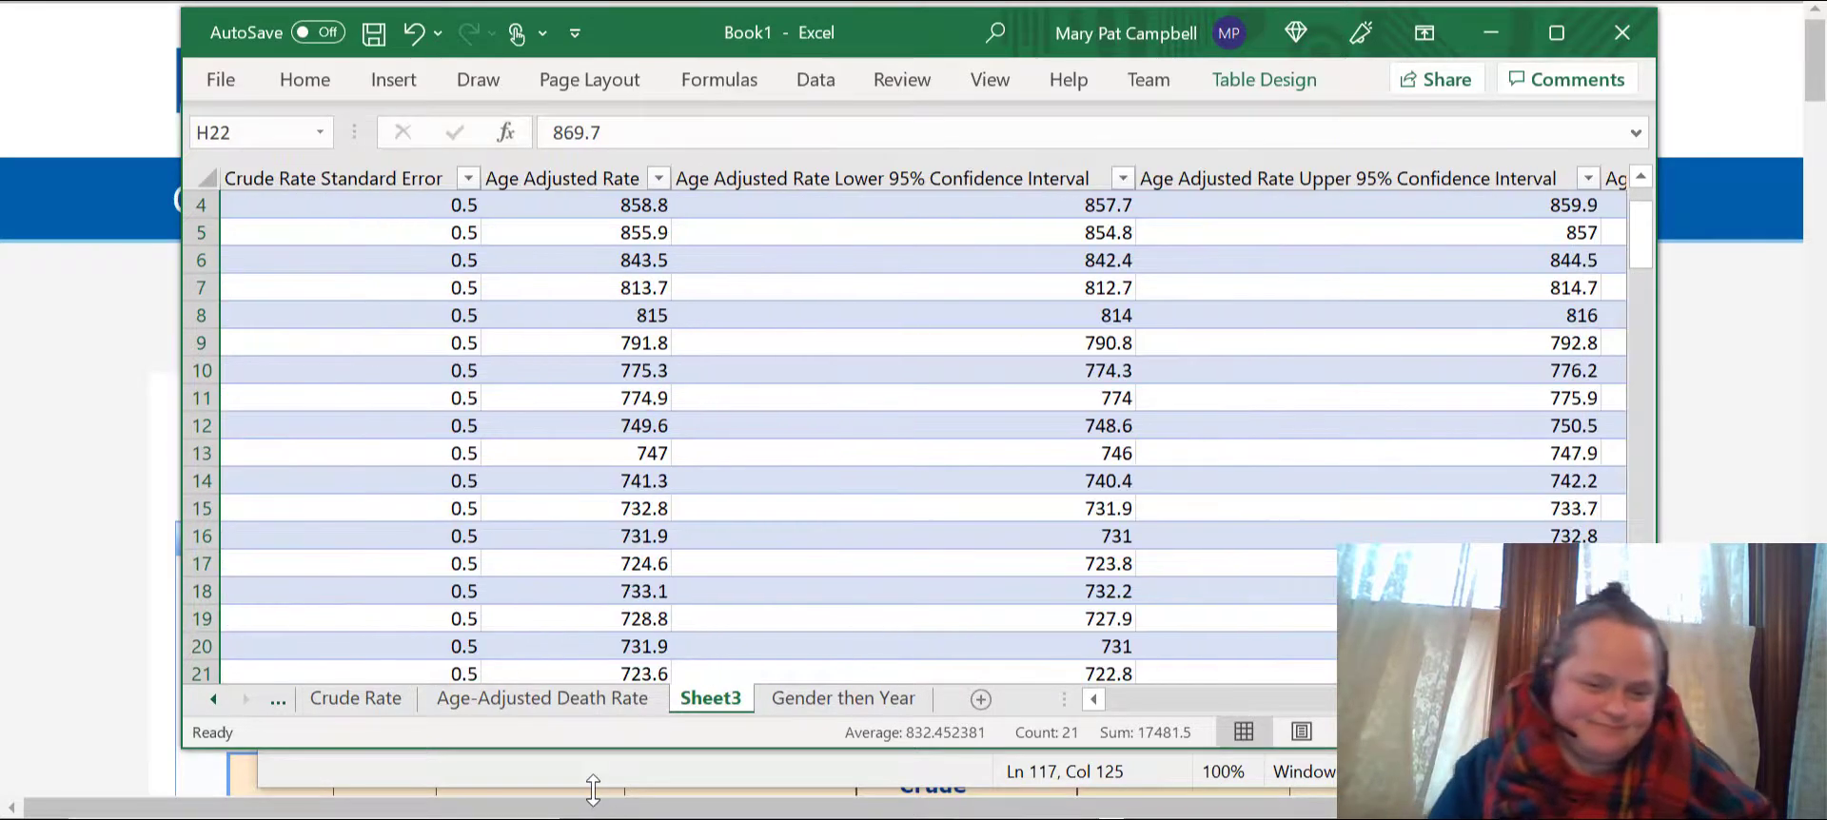
pyautogui.click(381, 702)
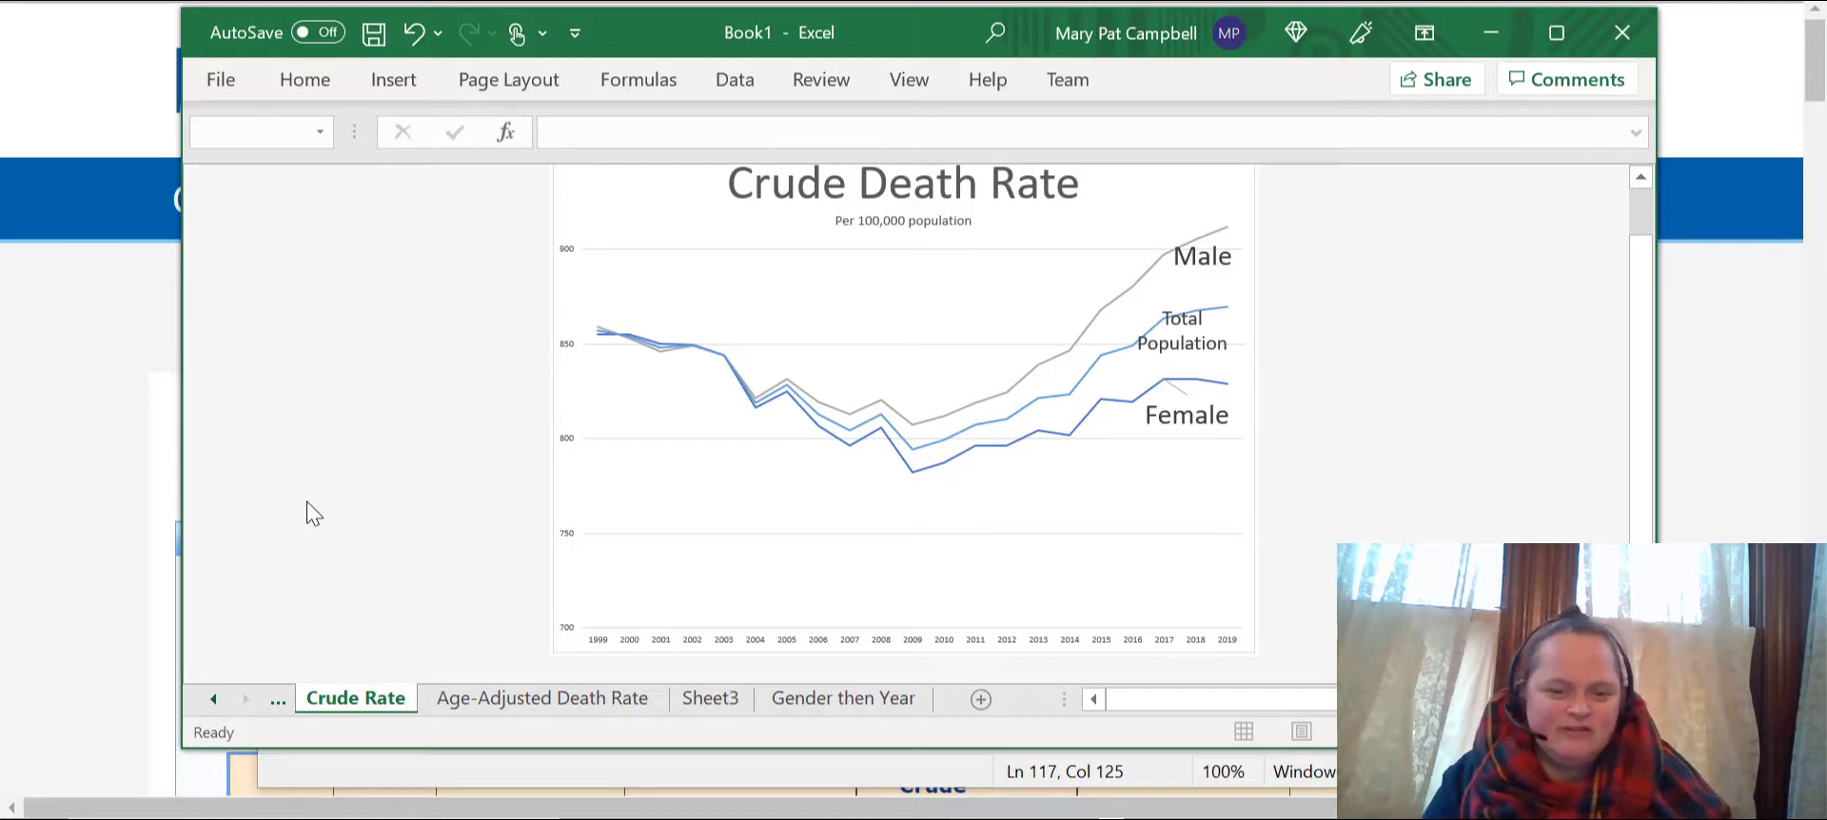
pyautogui.click(632, 705)
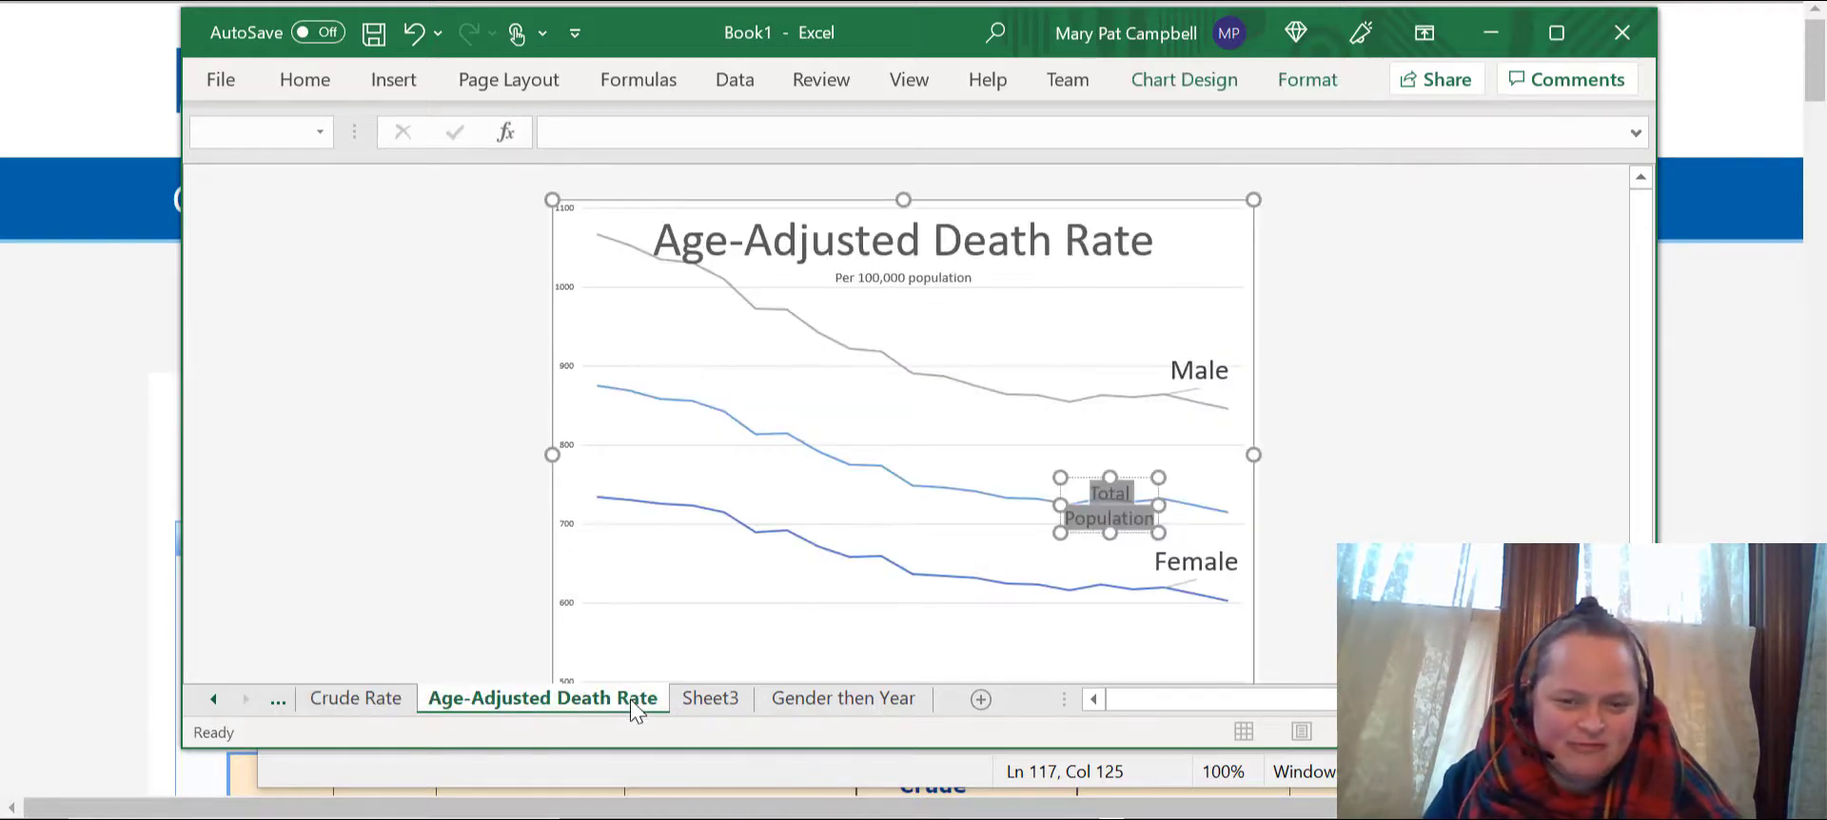
pyautogui.click(988, 430)
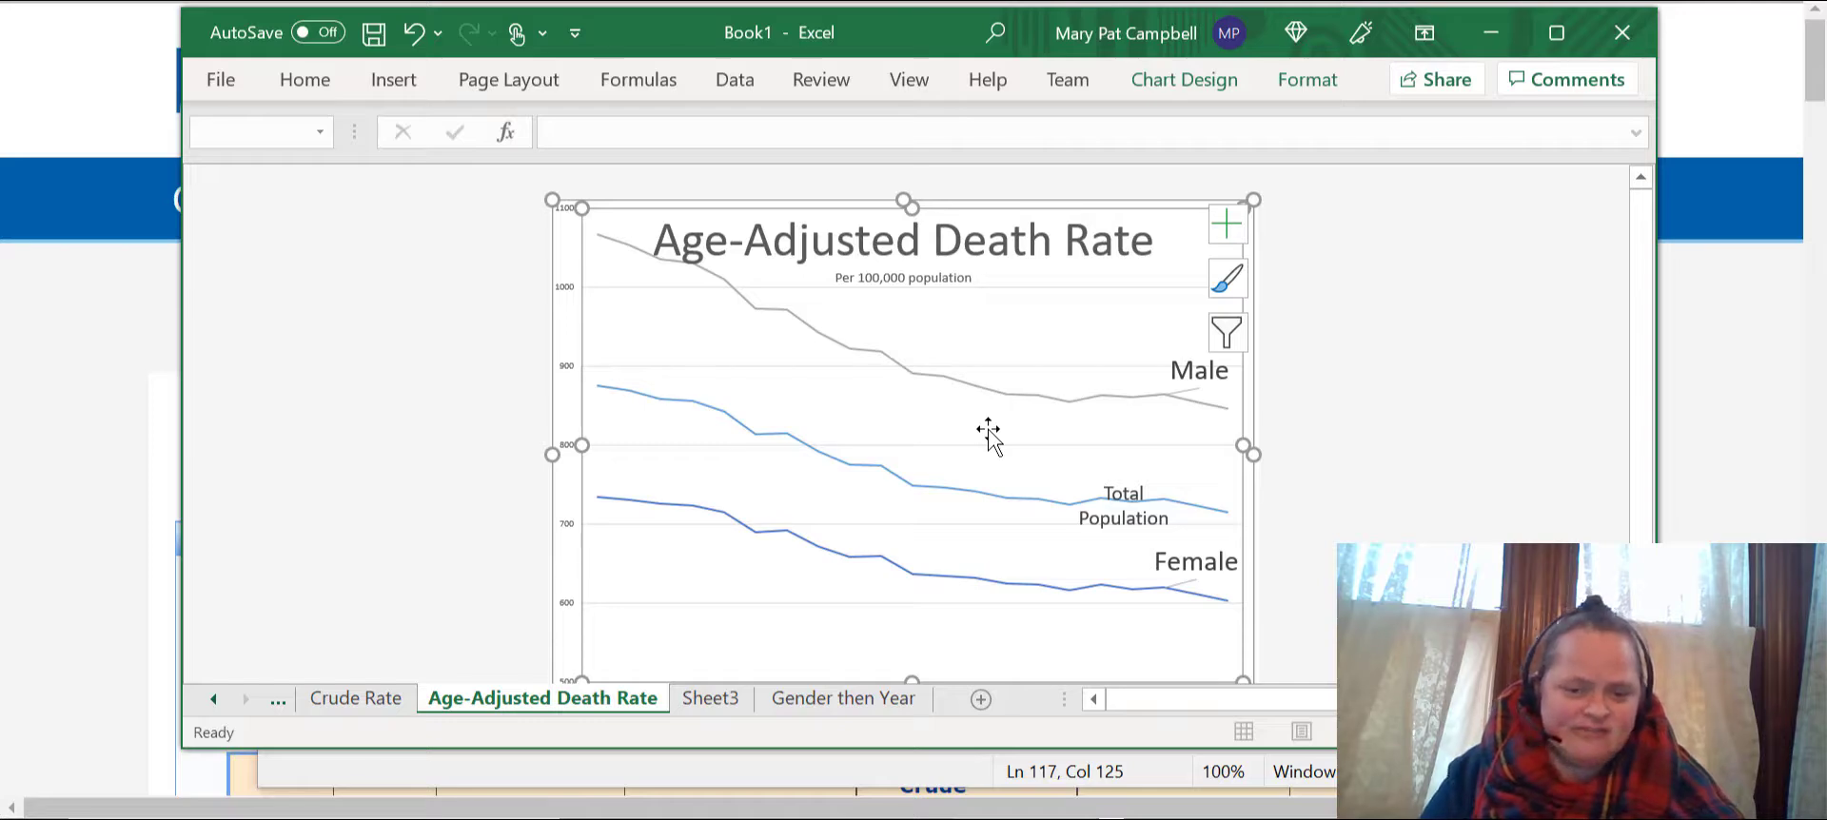
pyautogui.click(1364, 434)
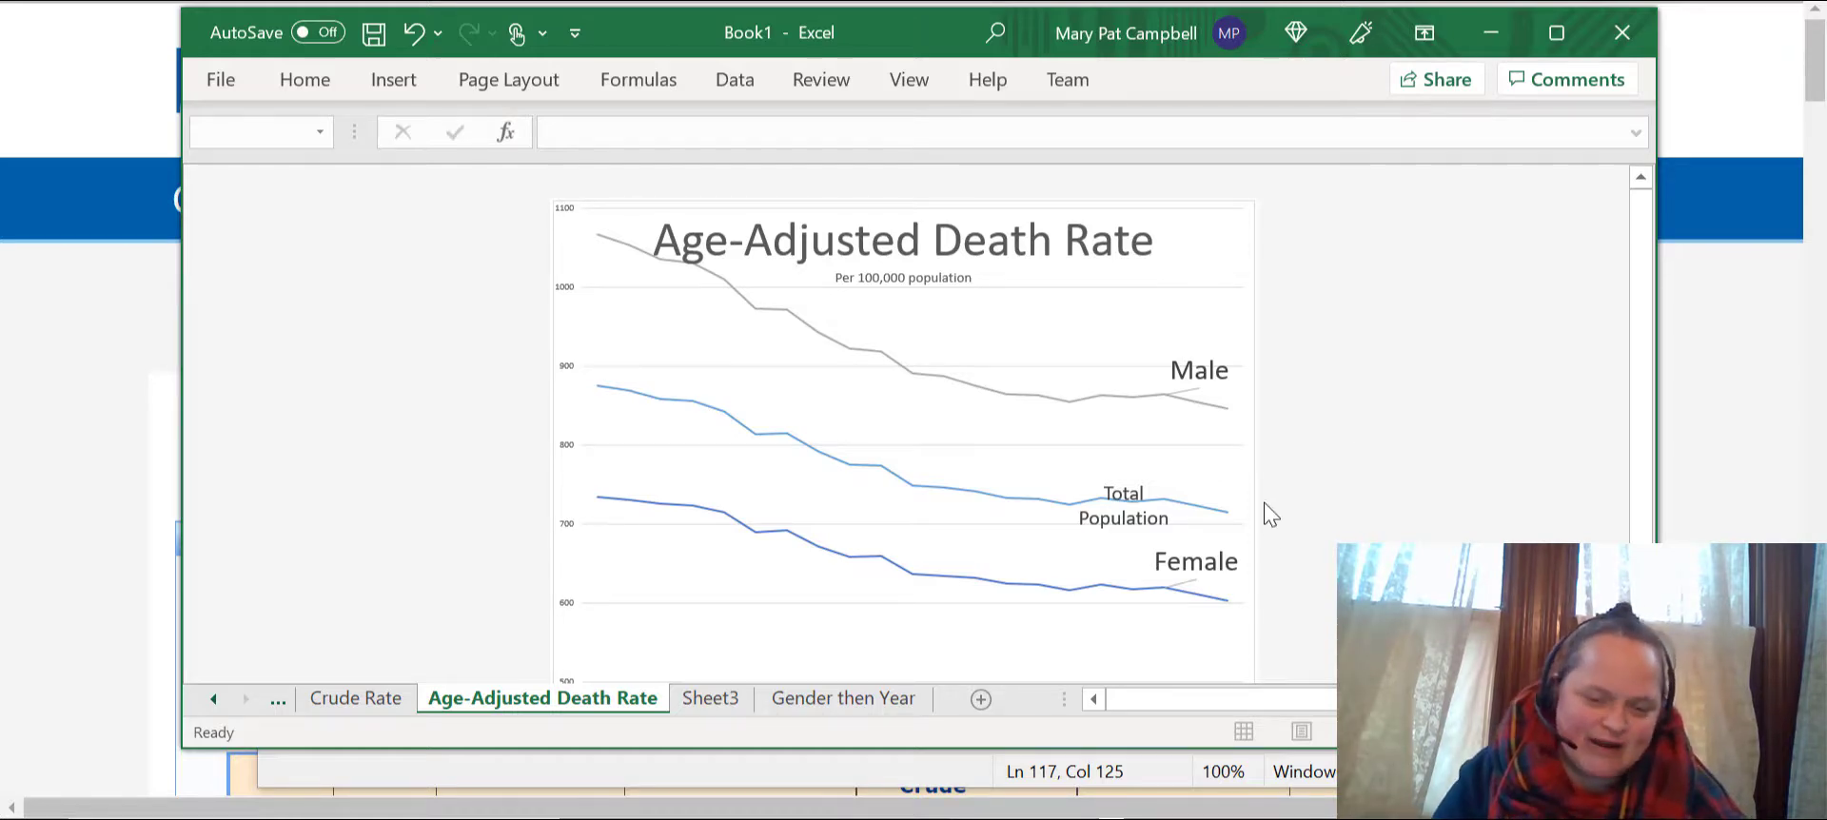
# - Return to the Sheet3 data table and jump to its Notes header cell
pyautogui.click(743, 691)
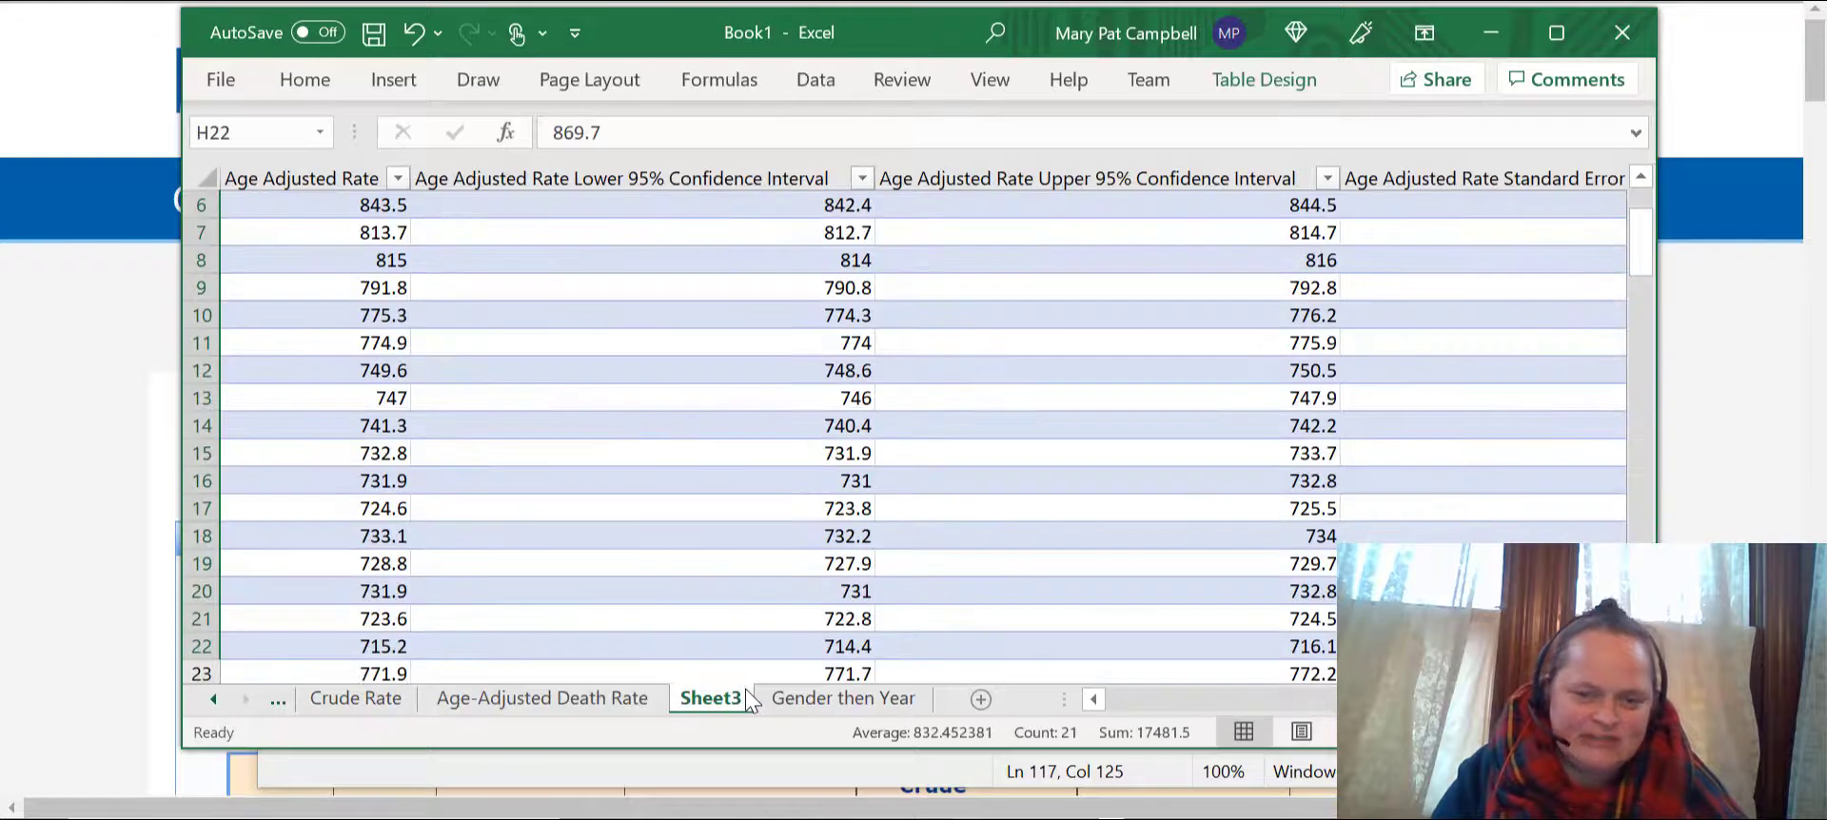
pyautogui.click(660, 315)
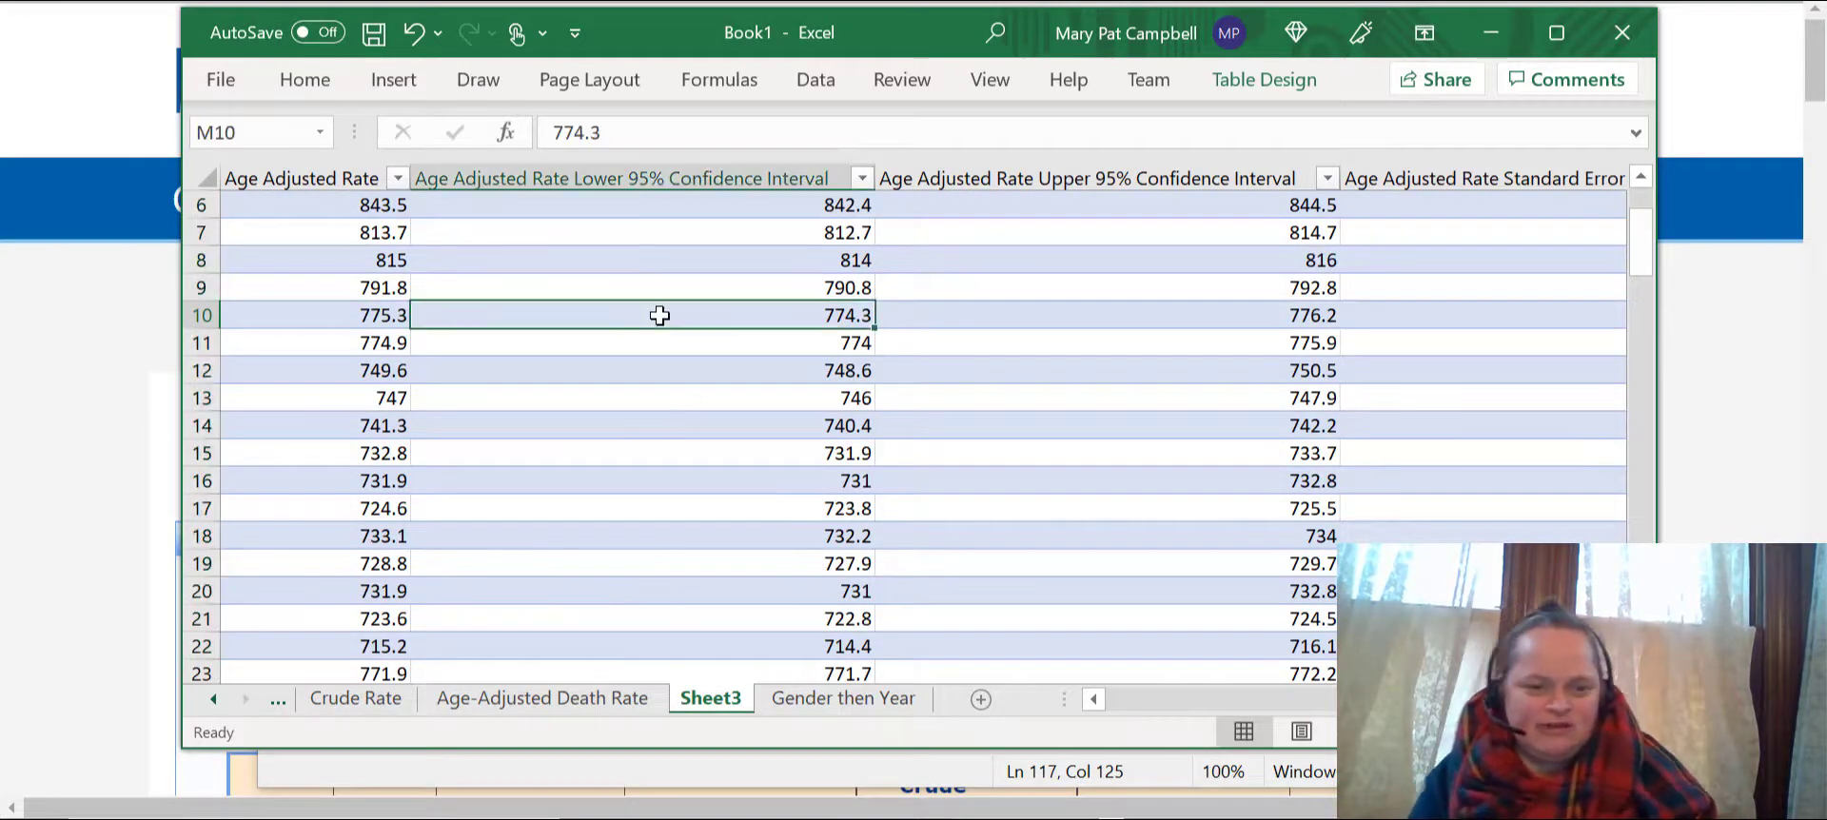
pyautogui.press('Left')
pyautogui.press('Left')
pyautogui.press('Left')
pyautogui.press('Left')
pyautogui.press('Left')
pyautogui.press('Left')
pyautogui.press('Left')
pyautogui.press('Left')
pyautogui.press('Left')
pyautogui.press('Left')
pyautogui.press('Left')
pyautogui.press('Left')
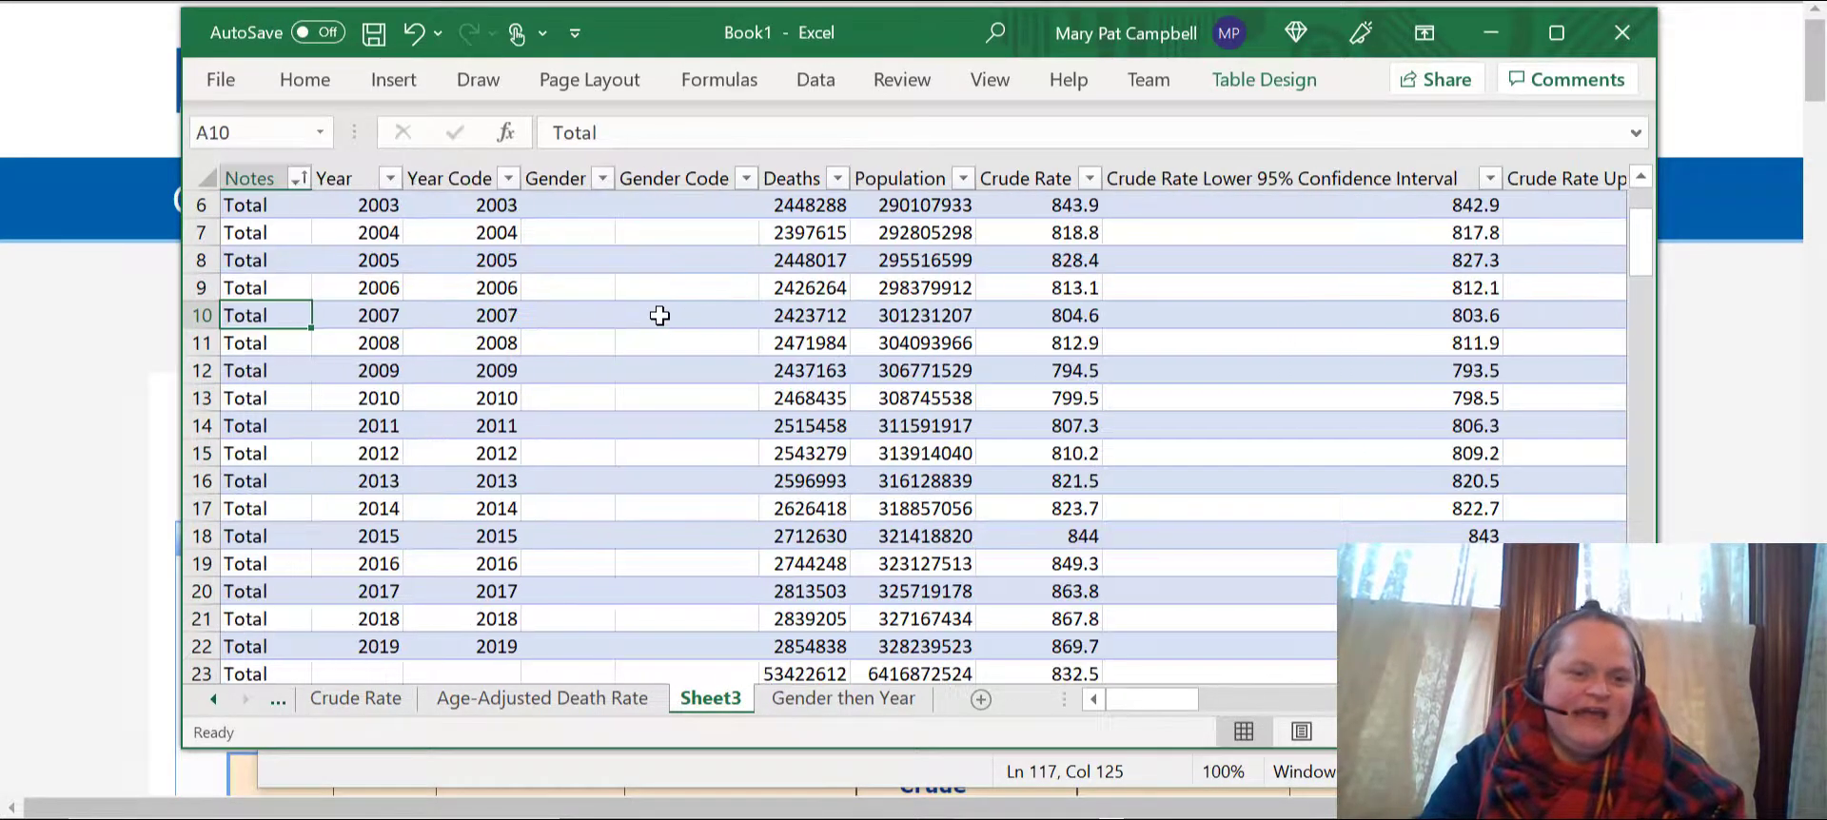
pyautogui.hotkey('ctrl', 'Home')
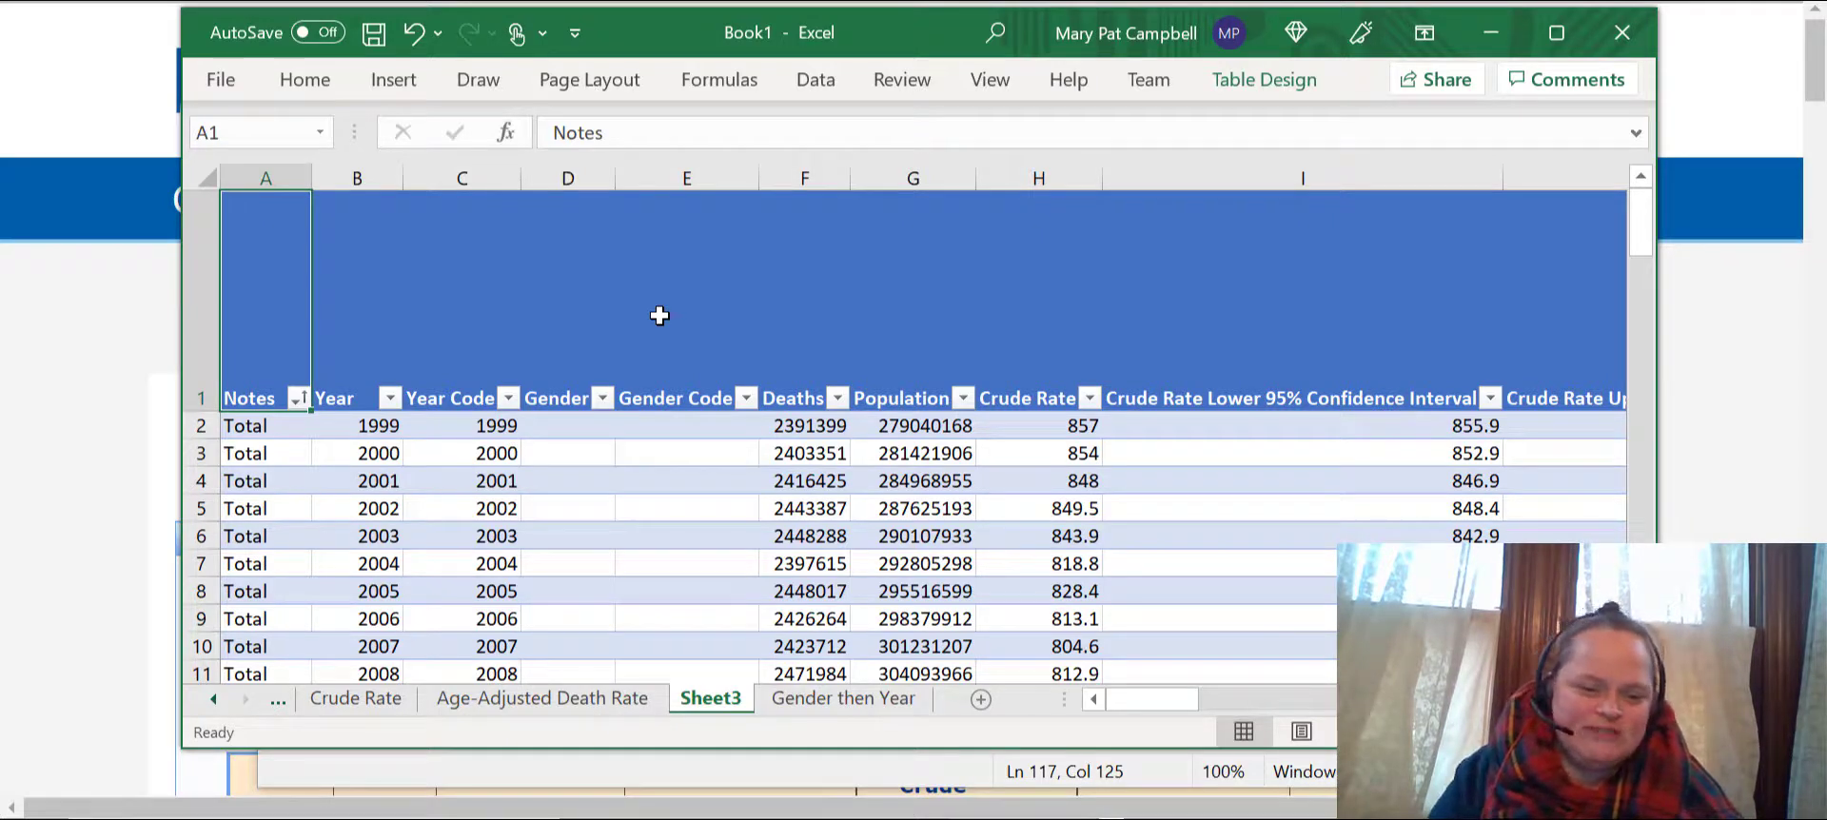
# - Display the Age-Adjusted Death Rate chart, with Total Population falling from about 875 to 715
pyautogui.click(493, 704)
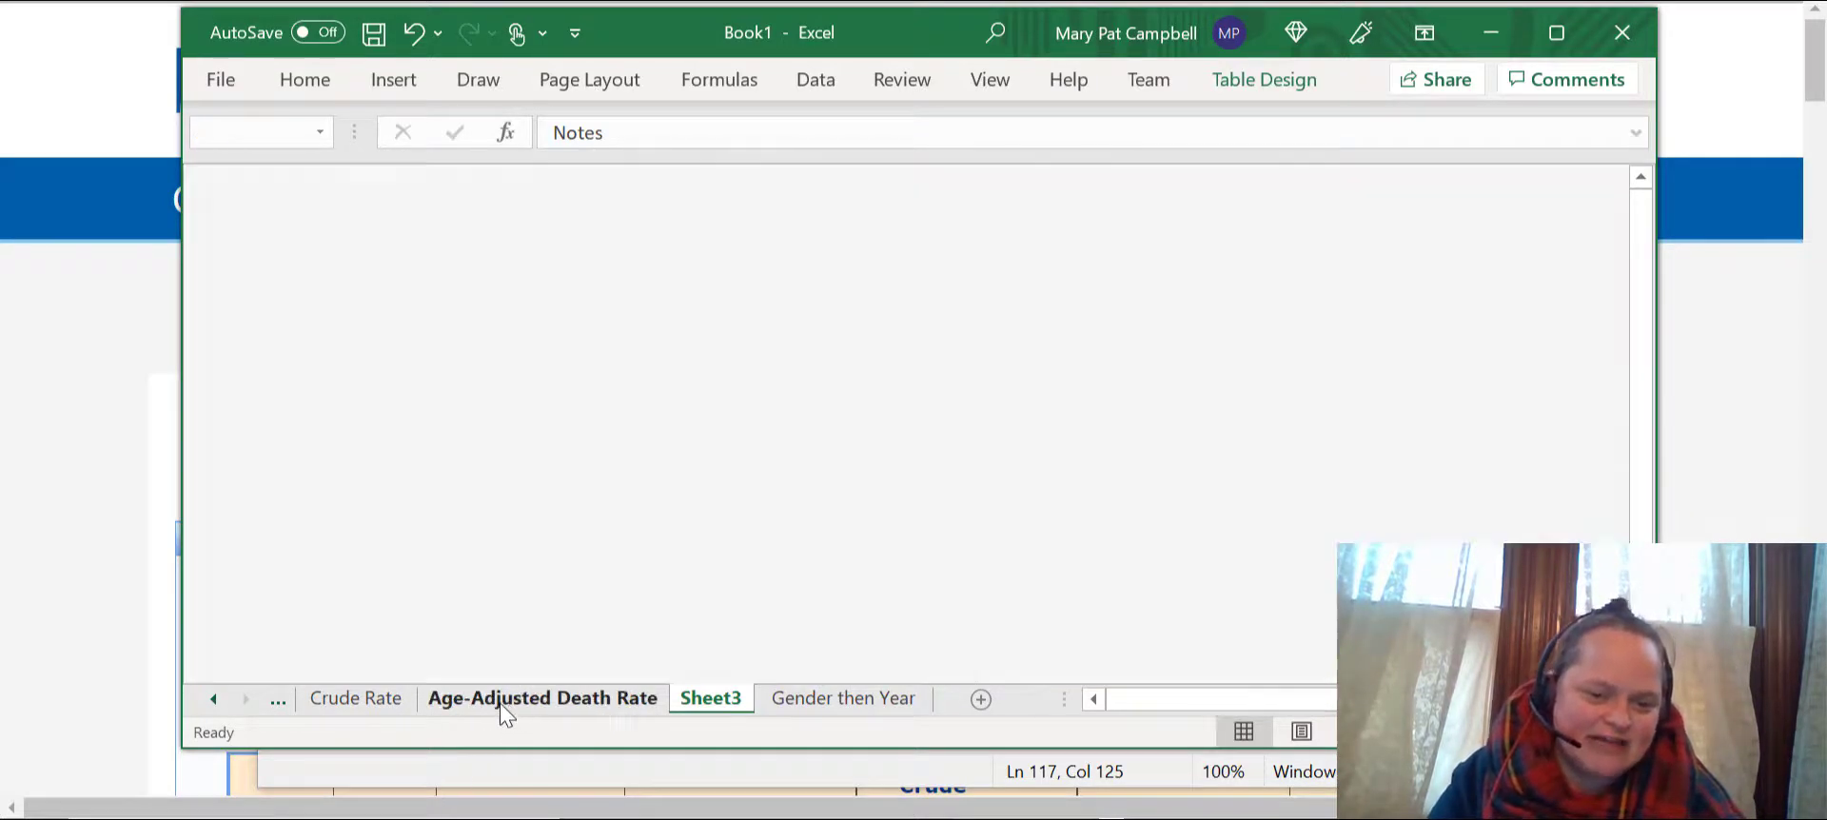
pyautogui.click(370, 699)
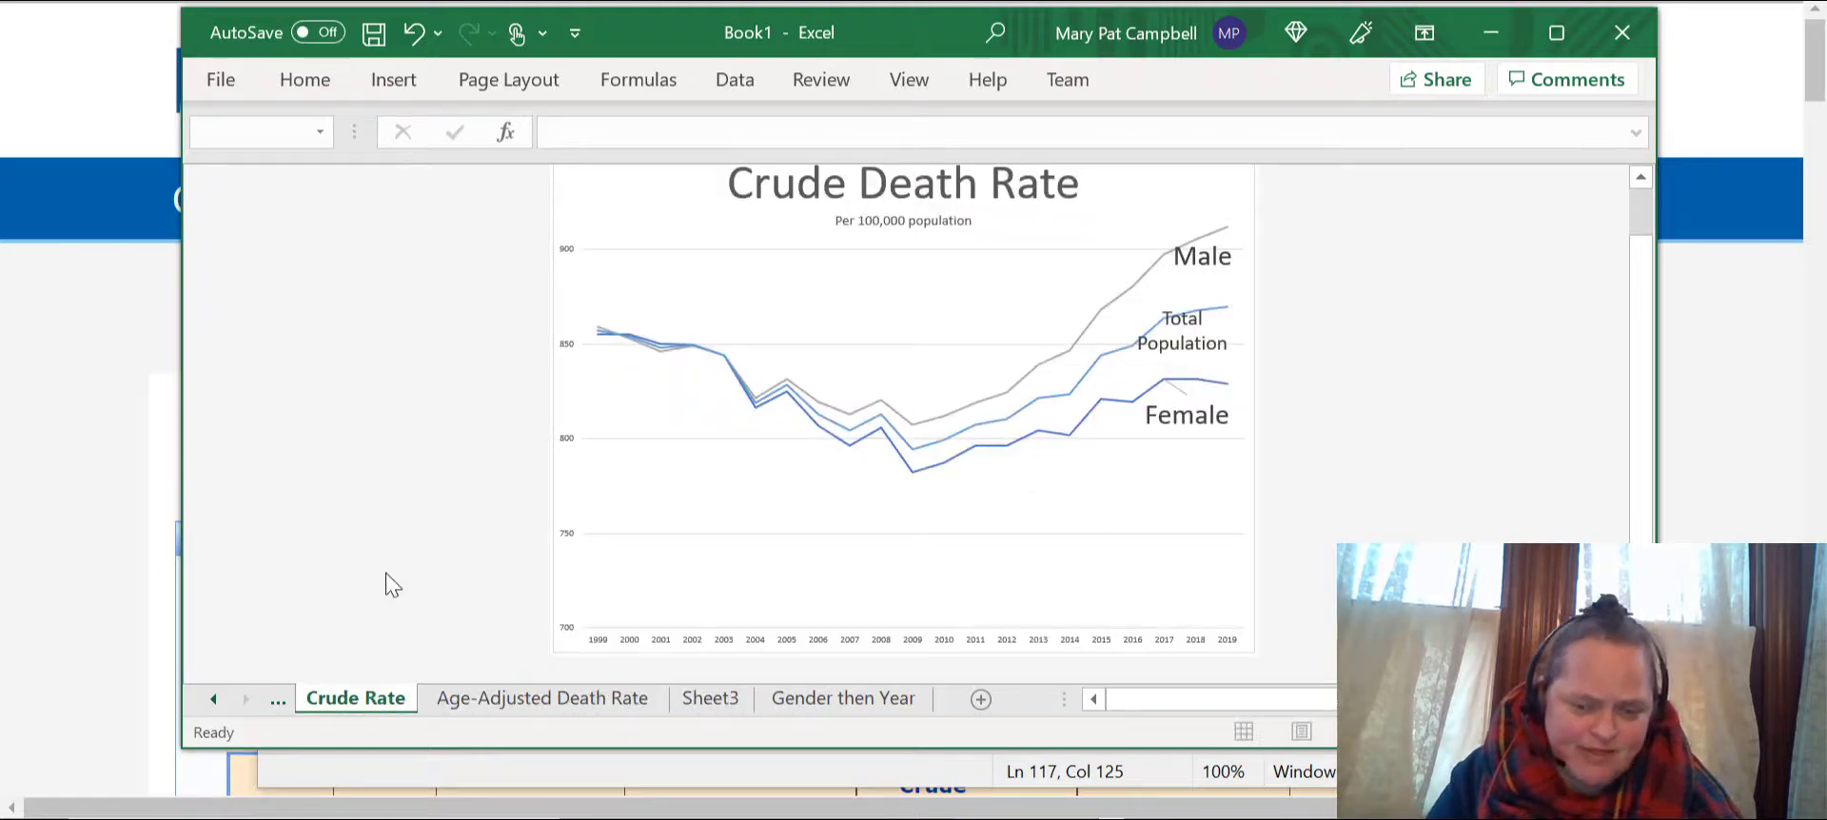
pyautogui.click(514, 704)
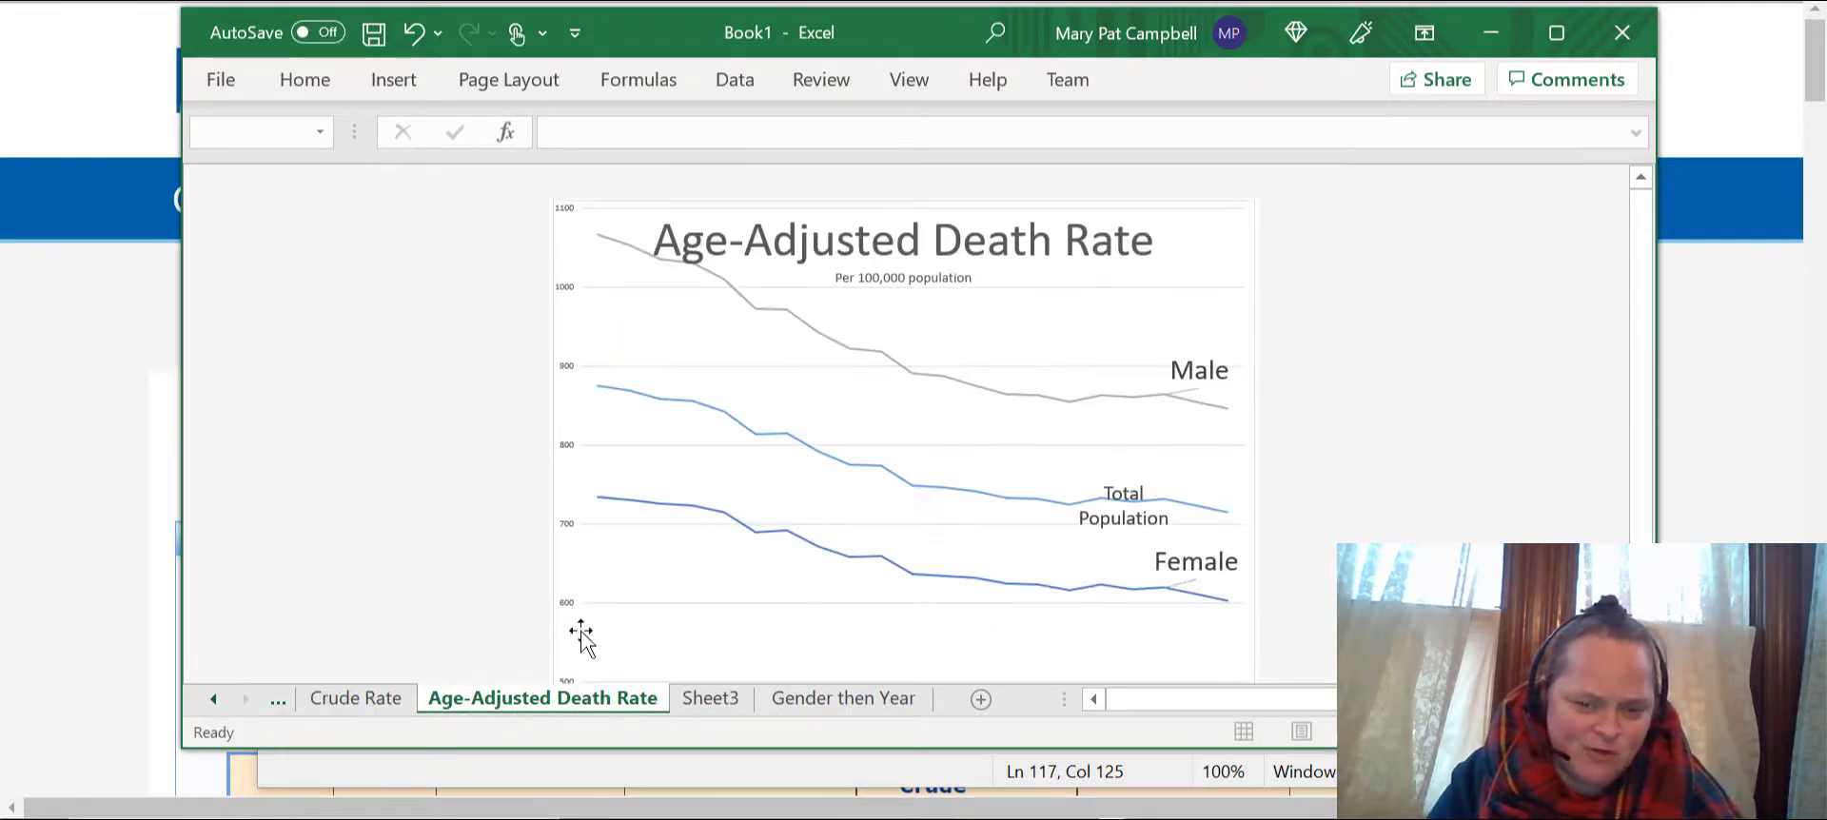